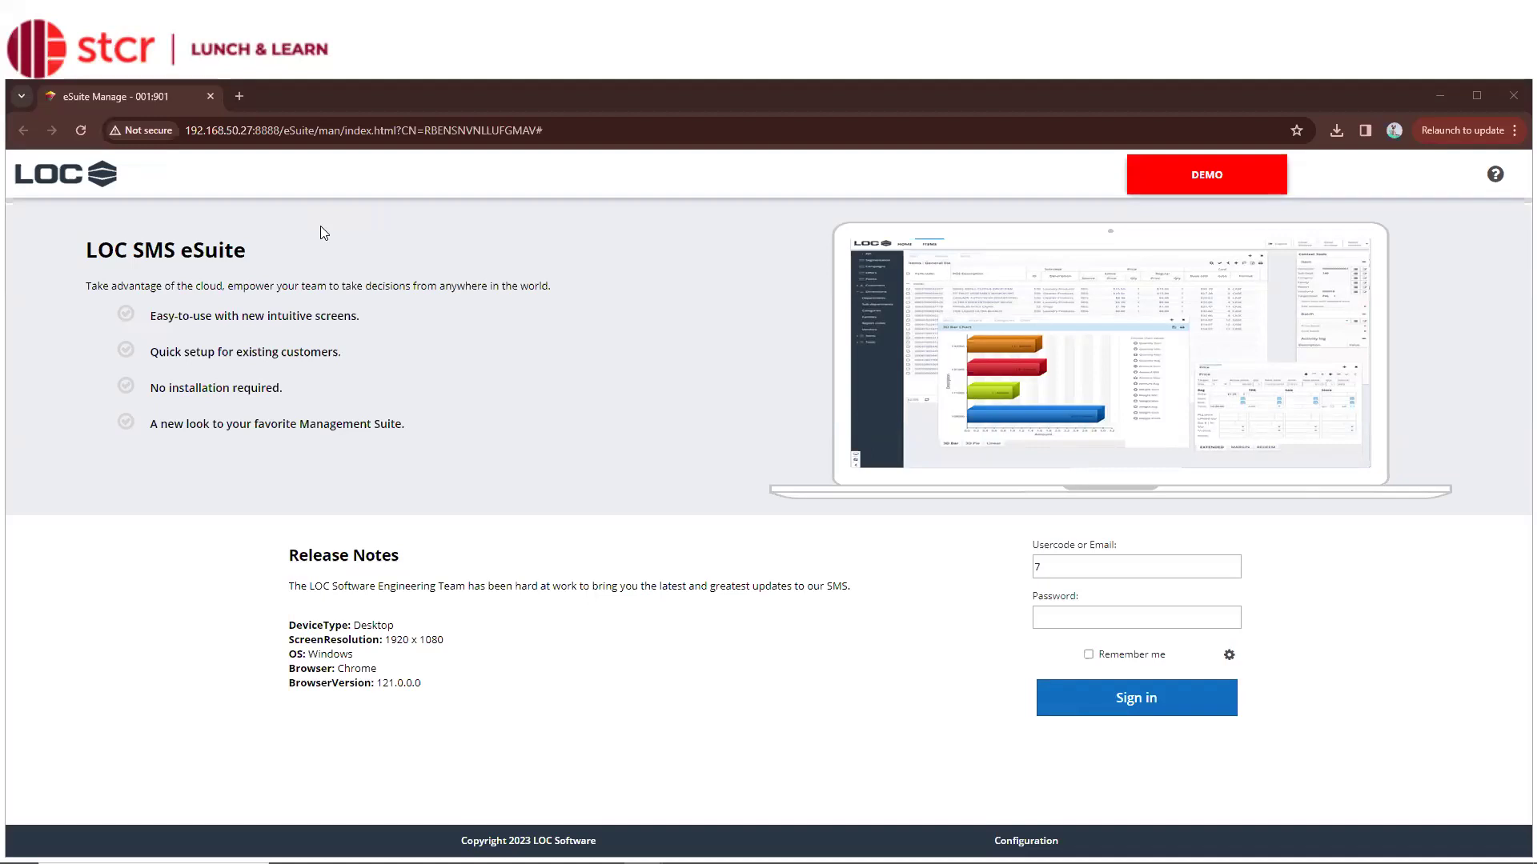
# Enter the account password and sign in to the eSuite Manage module
pyautogui.click(1112, 615)
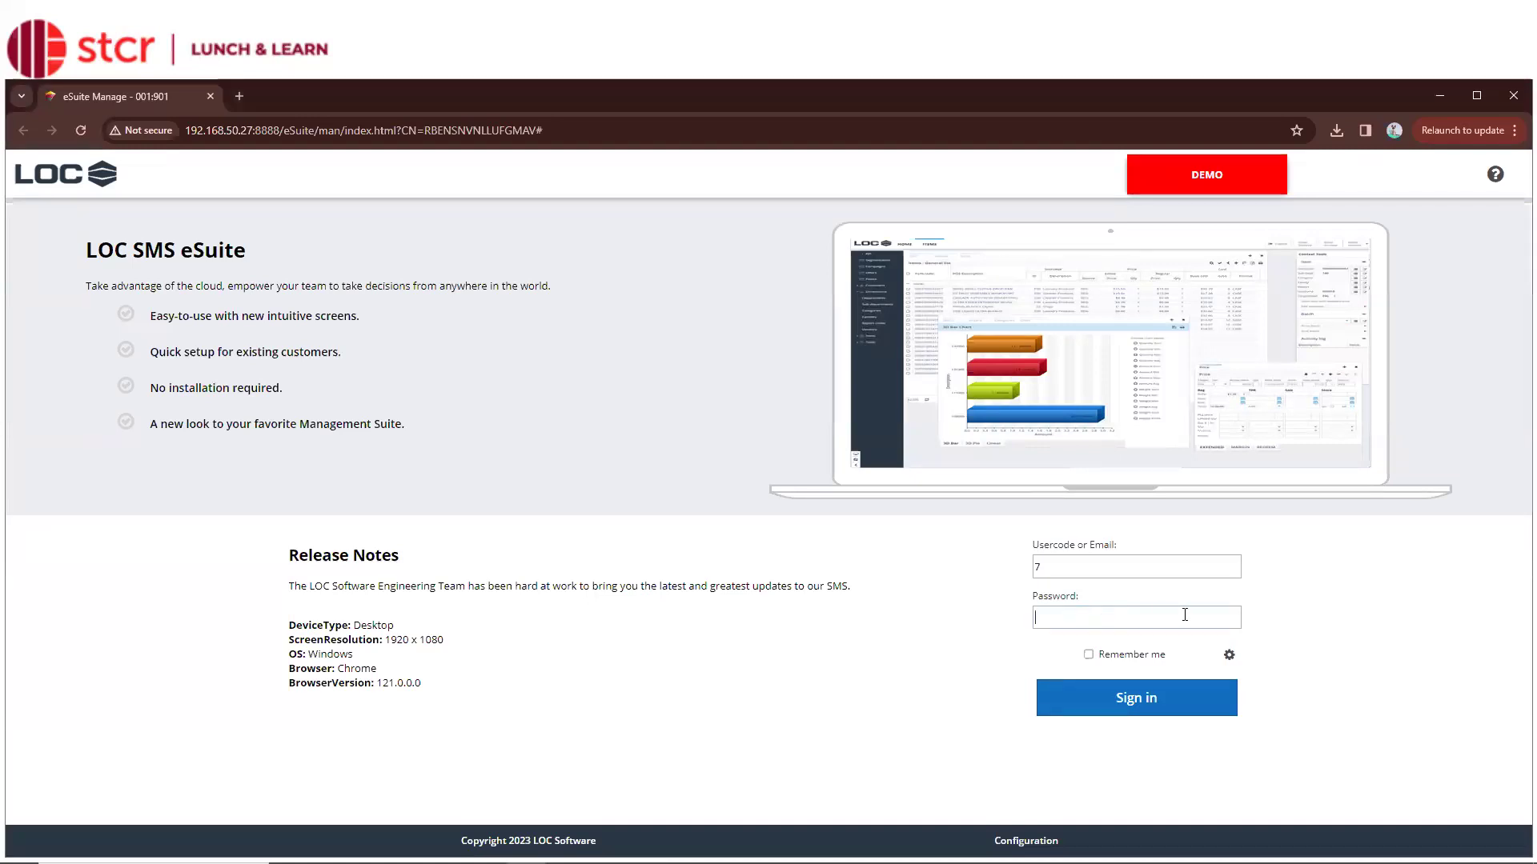
pyautogui.click(1158, 708)
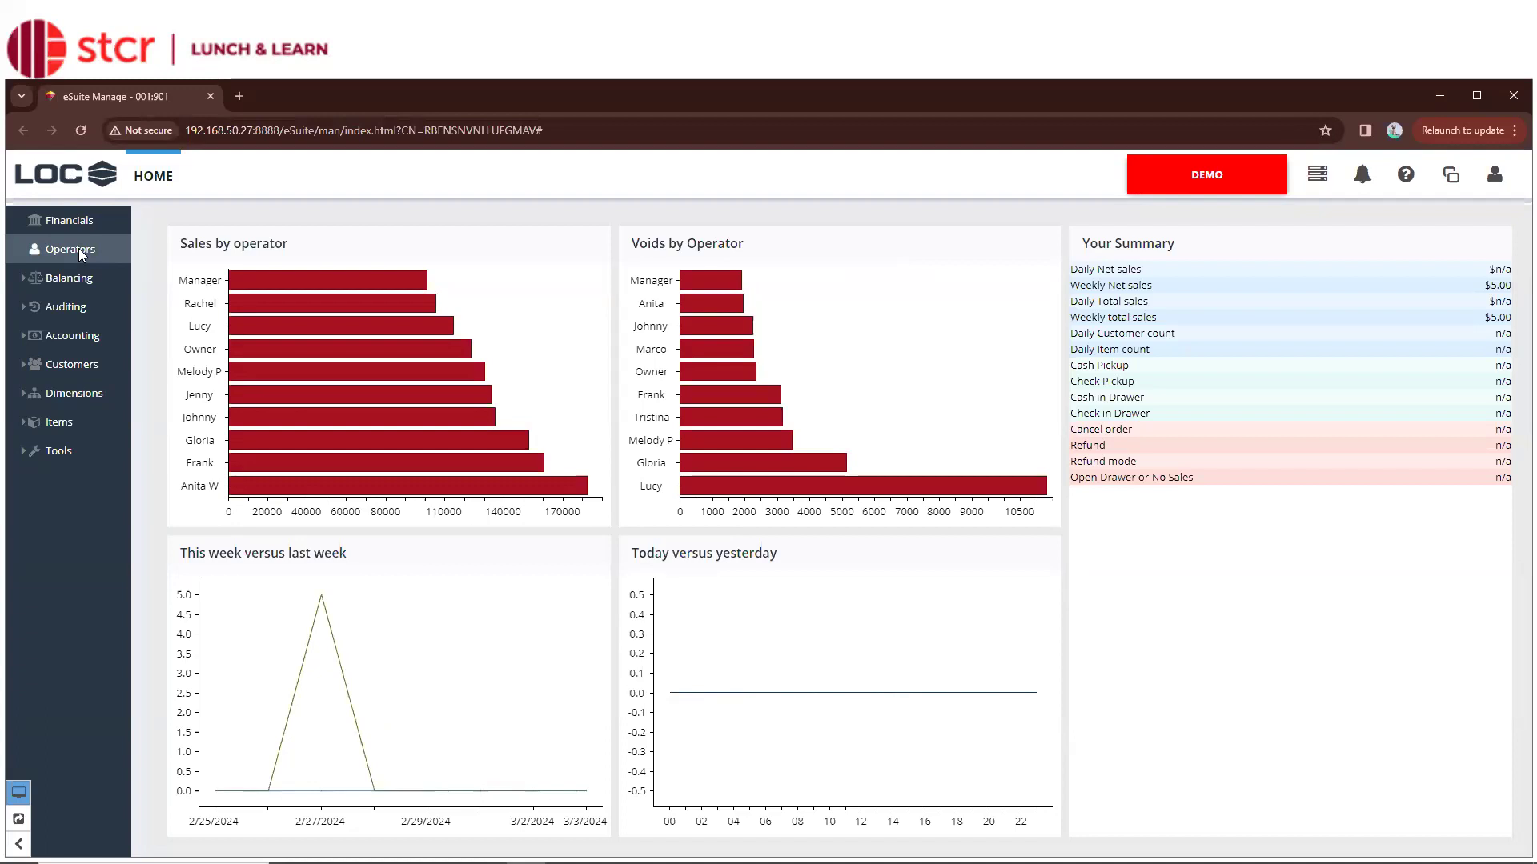
# Show the eSuite module list (Care, Batch, Buy, Sell, Manage, System) from the LOC logo
pyautogui.click(103, 182)
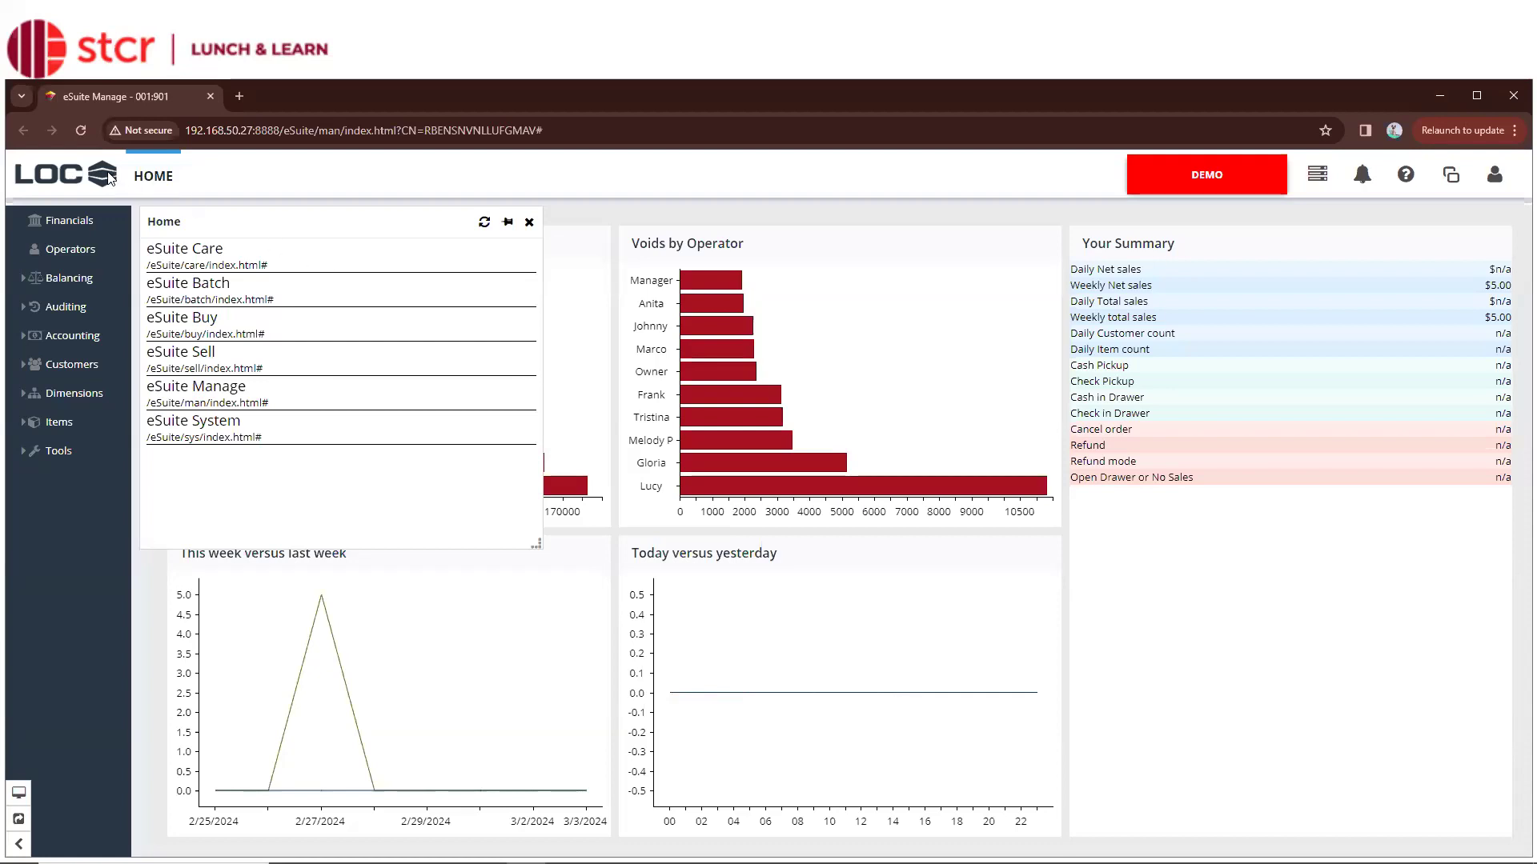
# Open eSuite Care in a new tab, then highlight the server and eSuite parts of the Manage URL
pyautogui.click(296, 268)
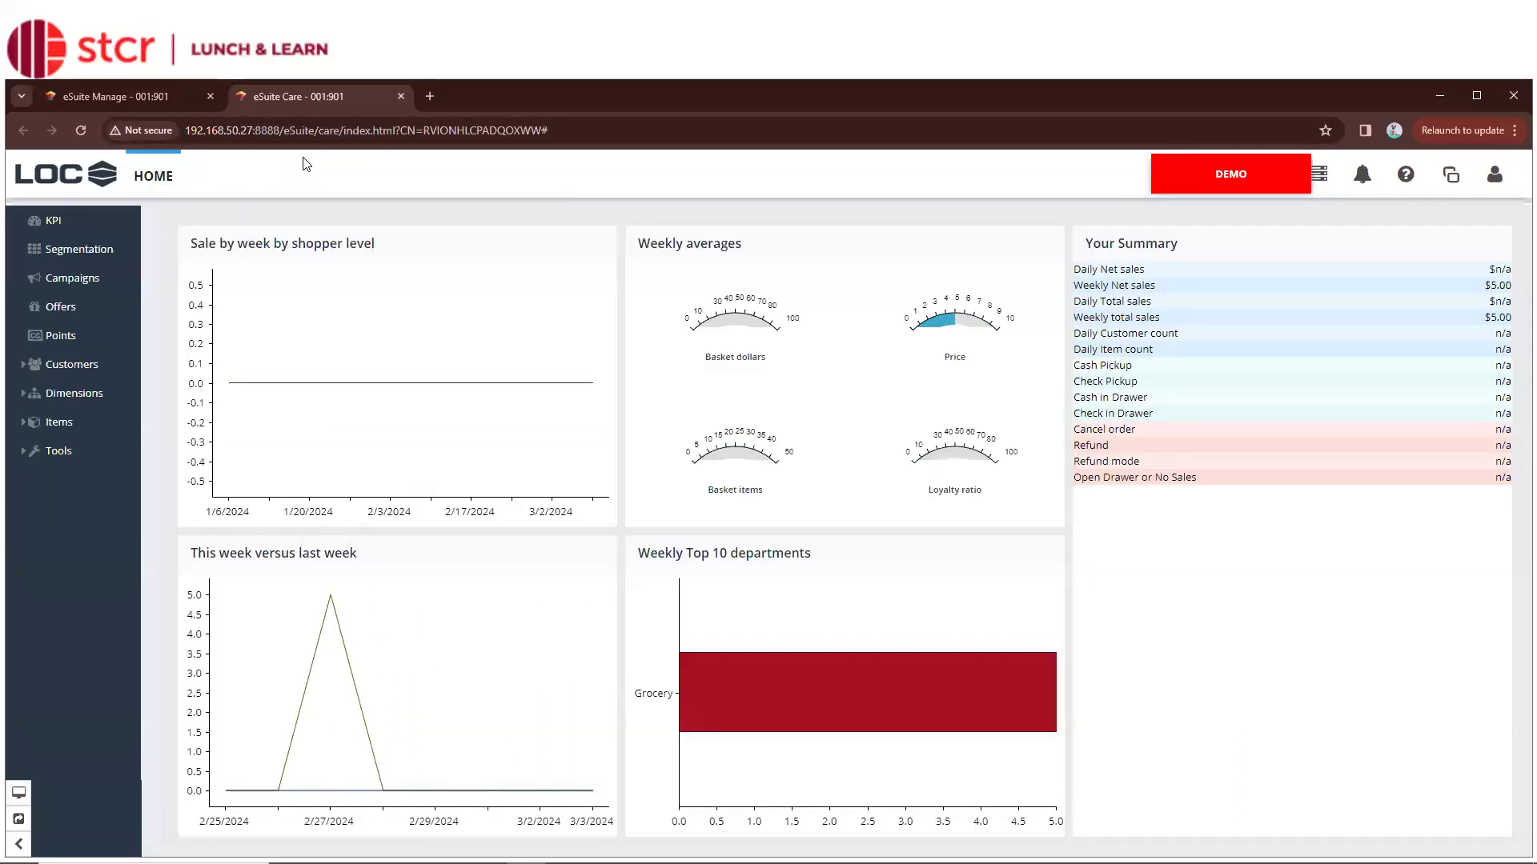
pyautogui.click(110, 96)
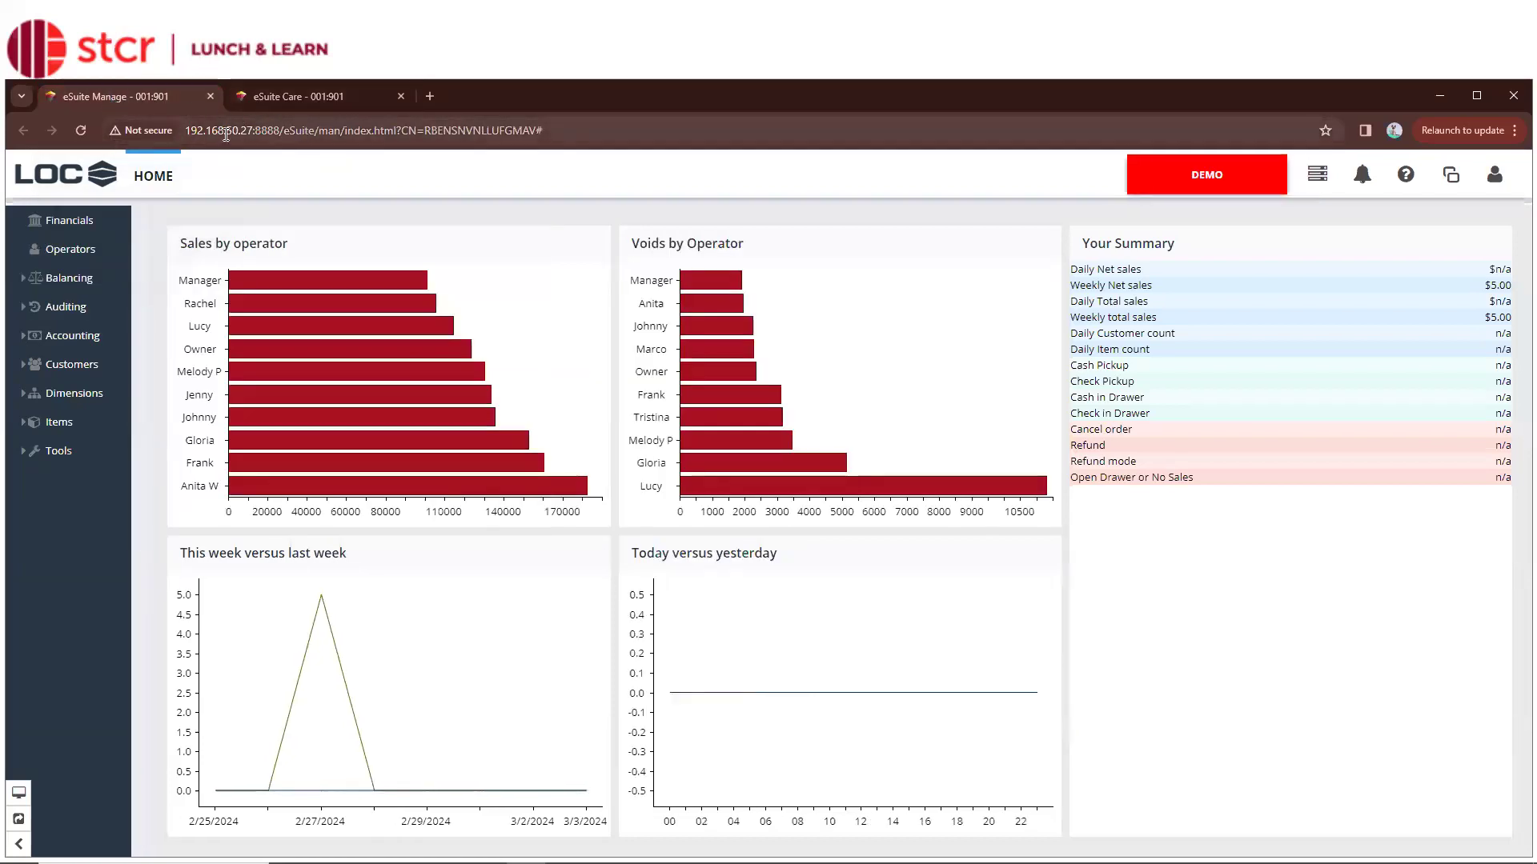
pyautogui.moveTo(191, 132); pyautogui.dragTo(279, 130)
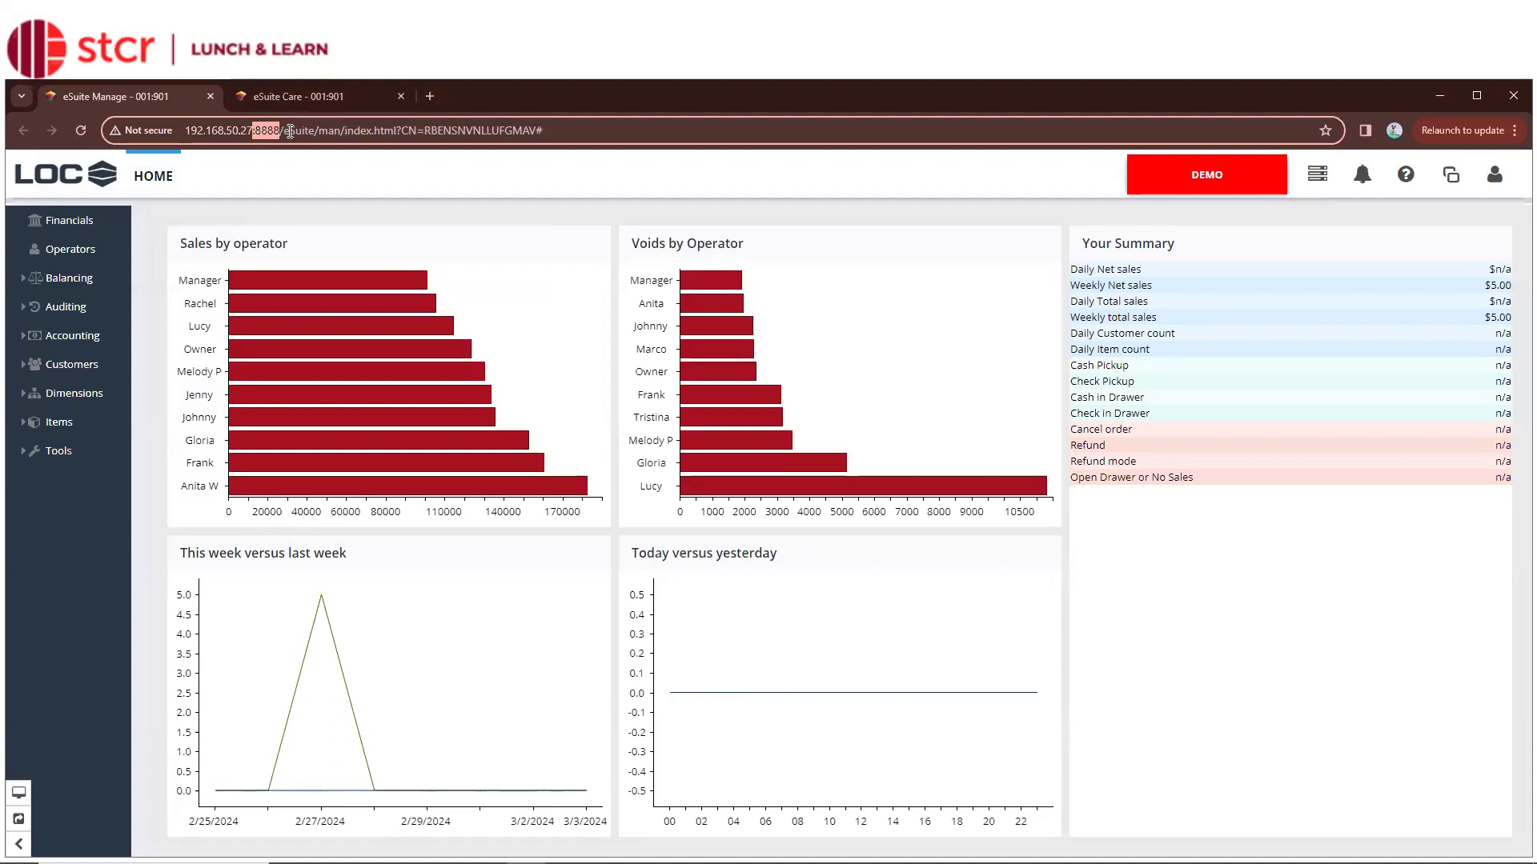
pyautogui.moveTo(284, 131); pyautogui.dragTo(341, 131)
pyautogui.write('eSuite')
# Highlight the care part of the Care tab's URL, then return to the eSuite Manage tab
pyautogui.click(298, 97)
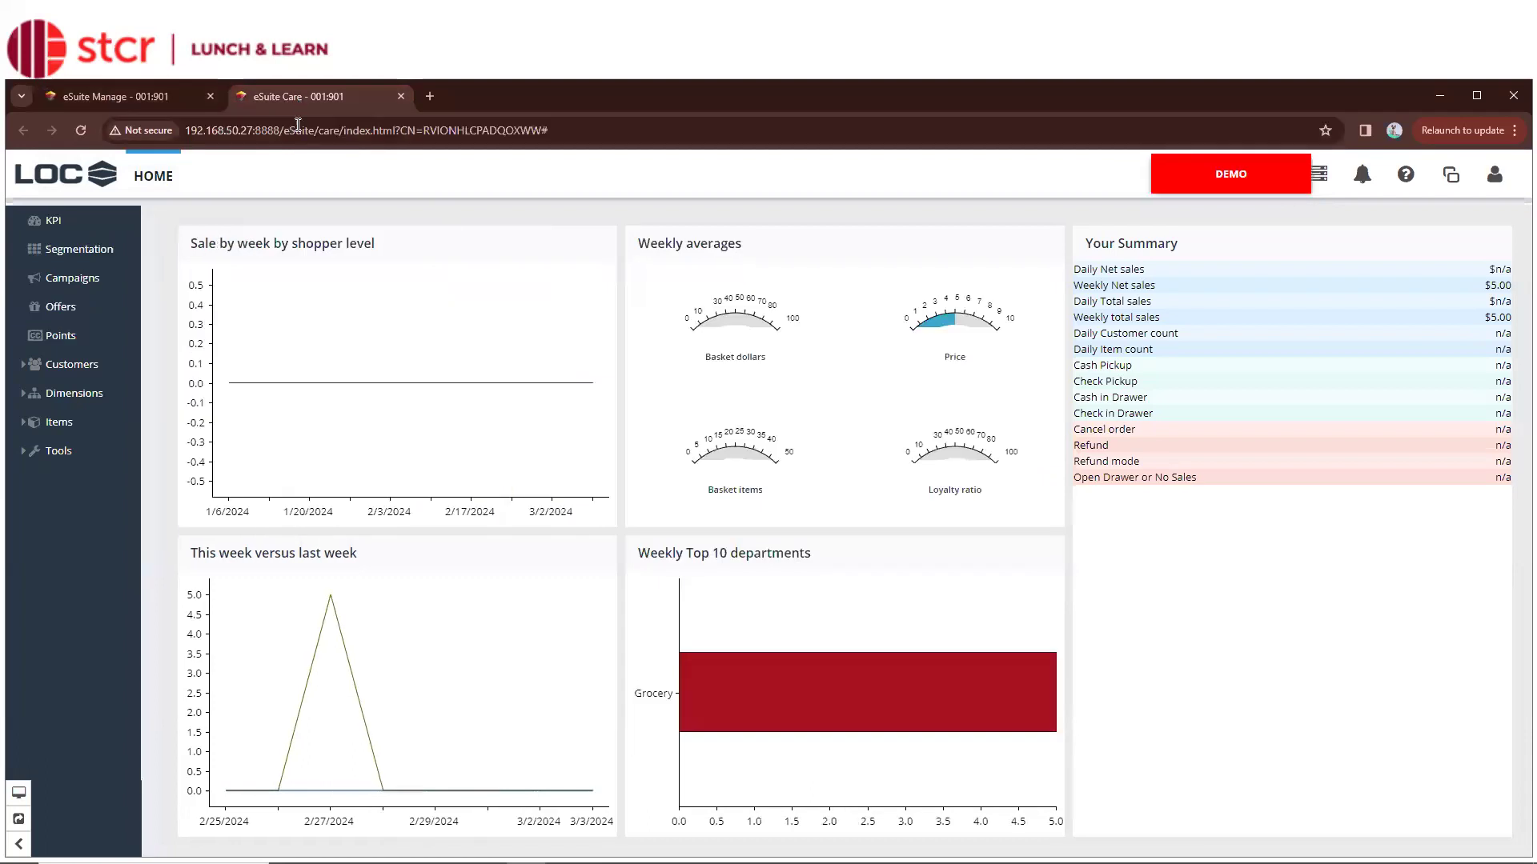
pyautogui.moveTo(317, 129); pyautogui.dragTo(340, 131)
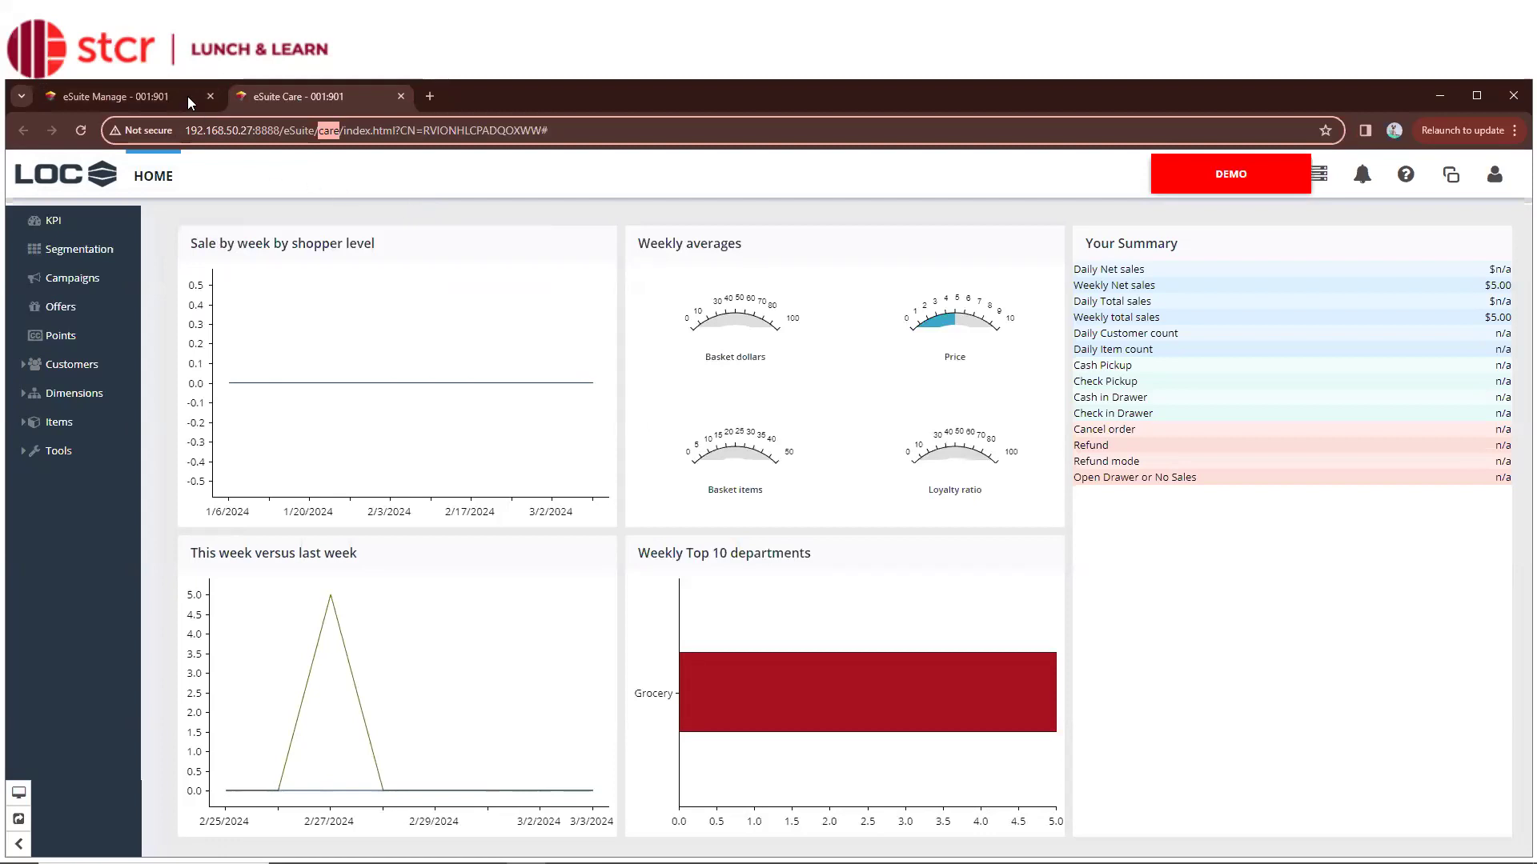
pyautogui.click(148, 100)
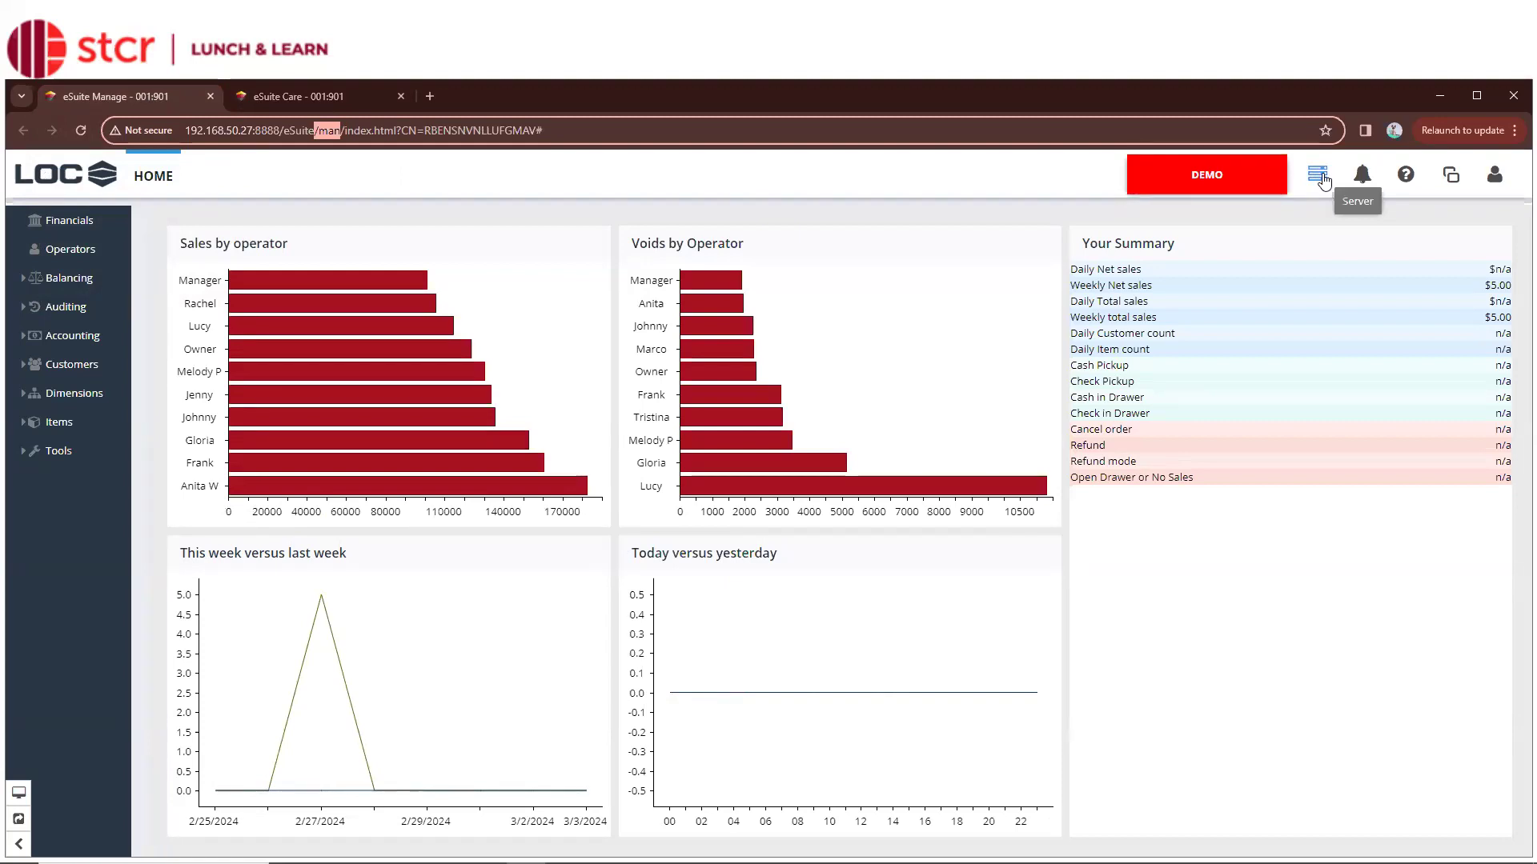
# Review the Process status window and the Urgent messages list, closing each afterward
pyautogui.click(1322, 182)
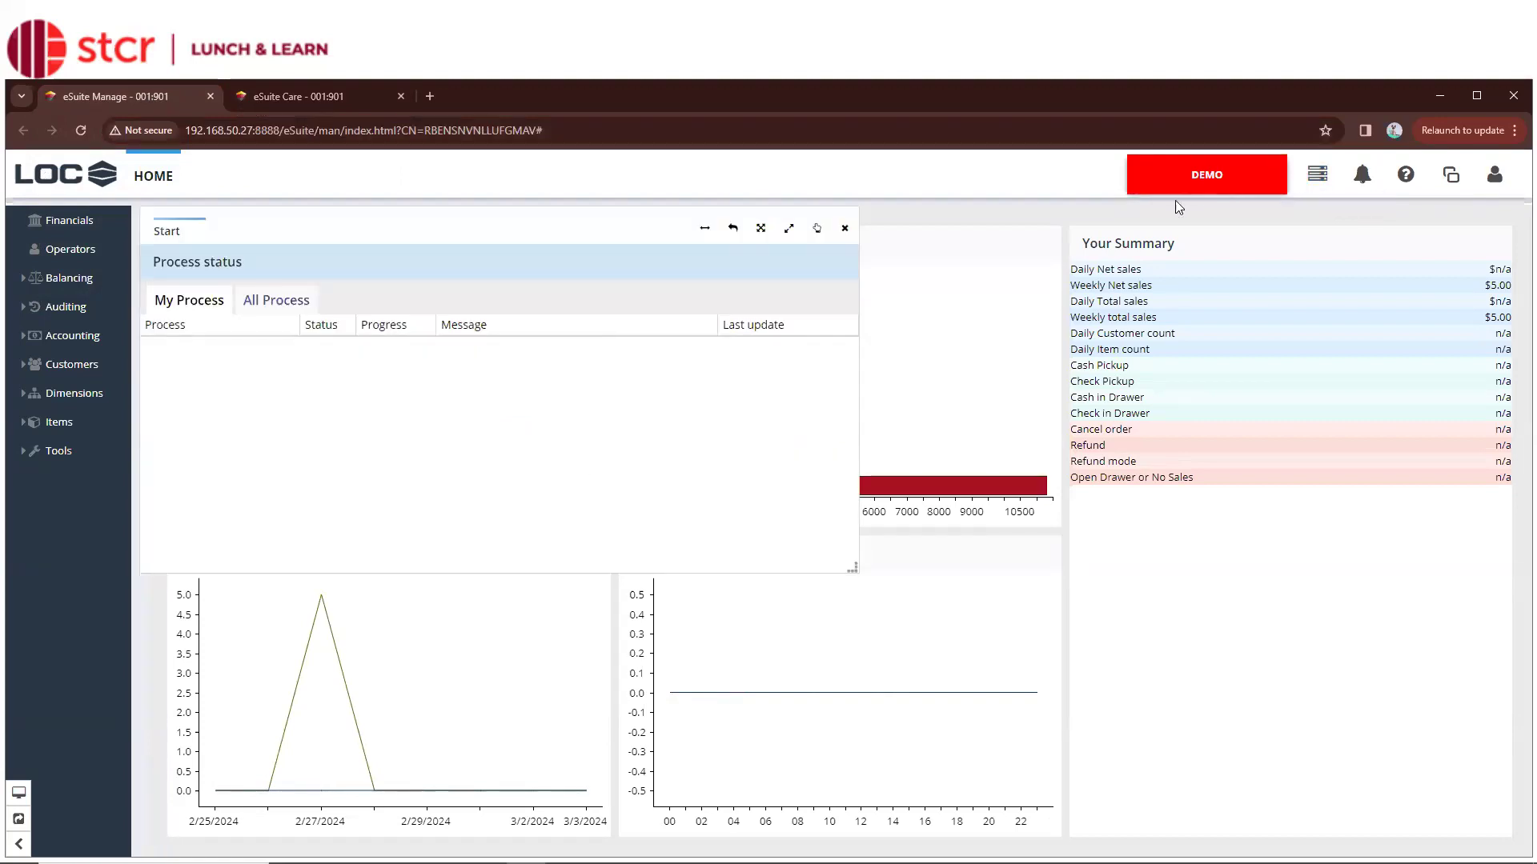
pyautogui.click(847, 232)
pyautogui.click(1360, 178)
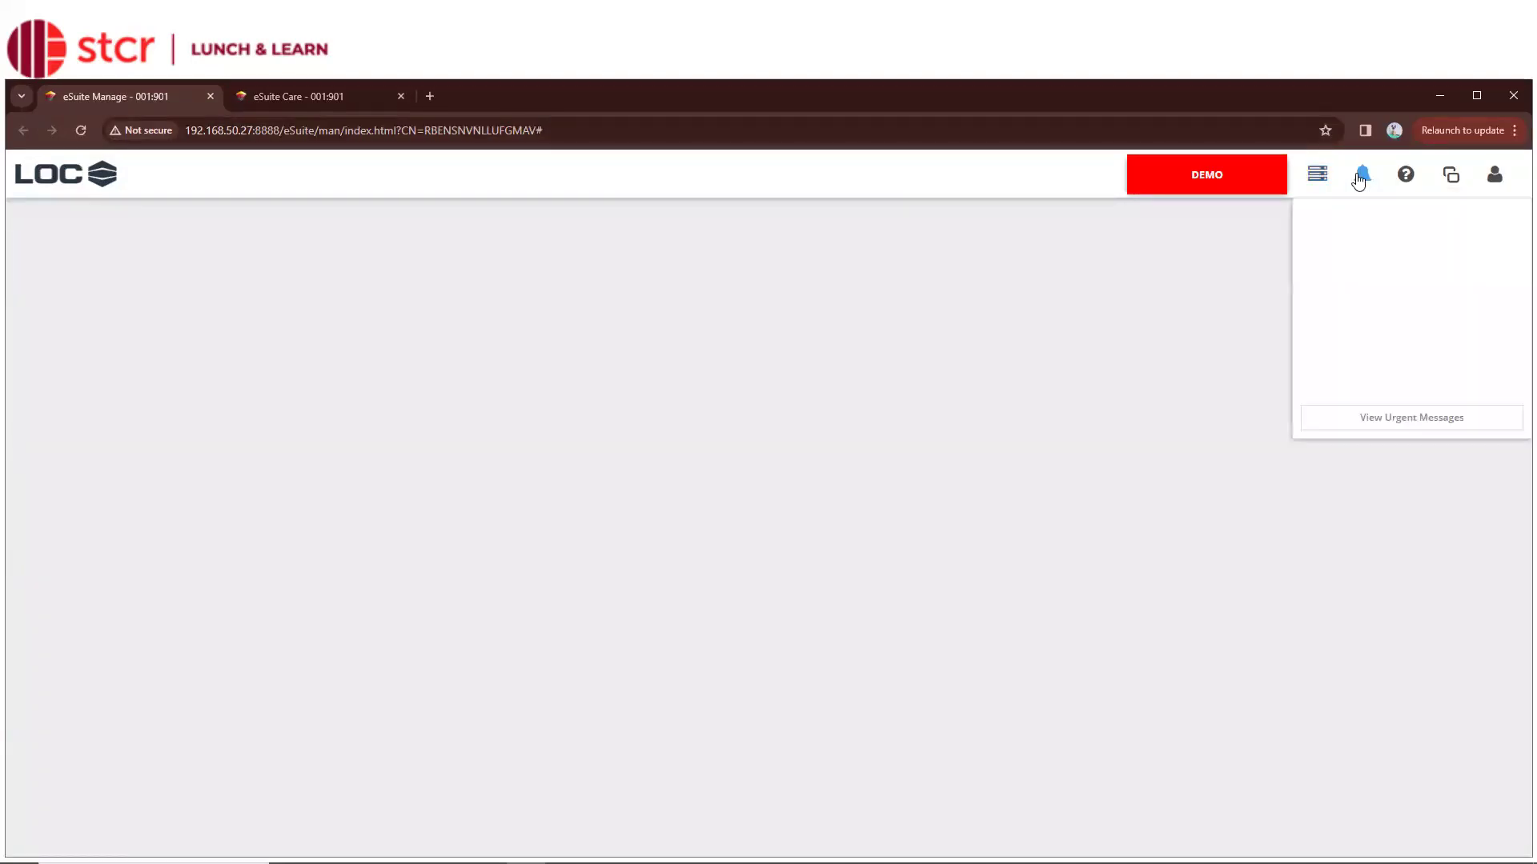
pyautogui.click(1396, 426)
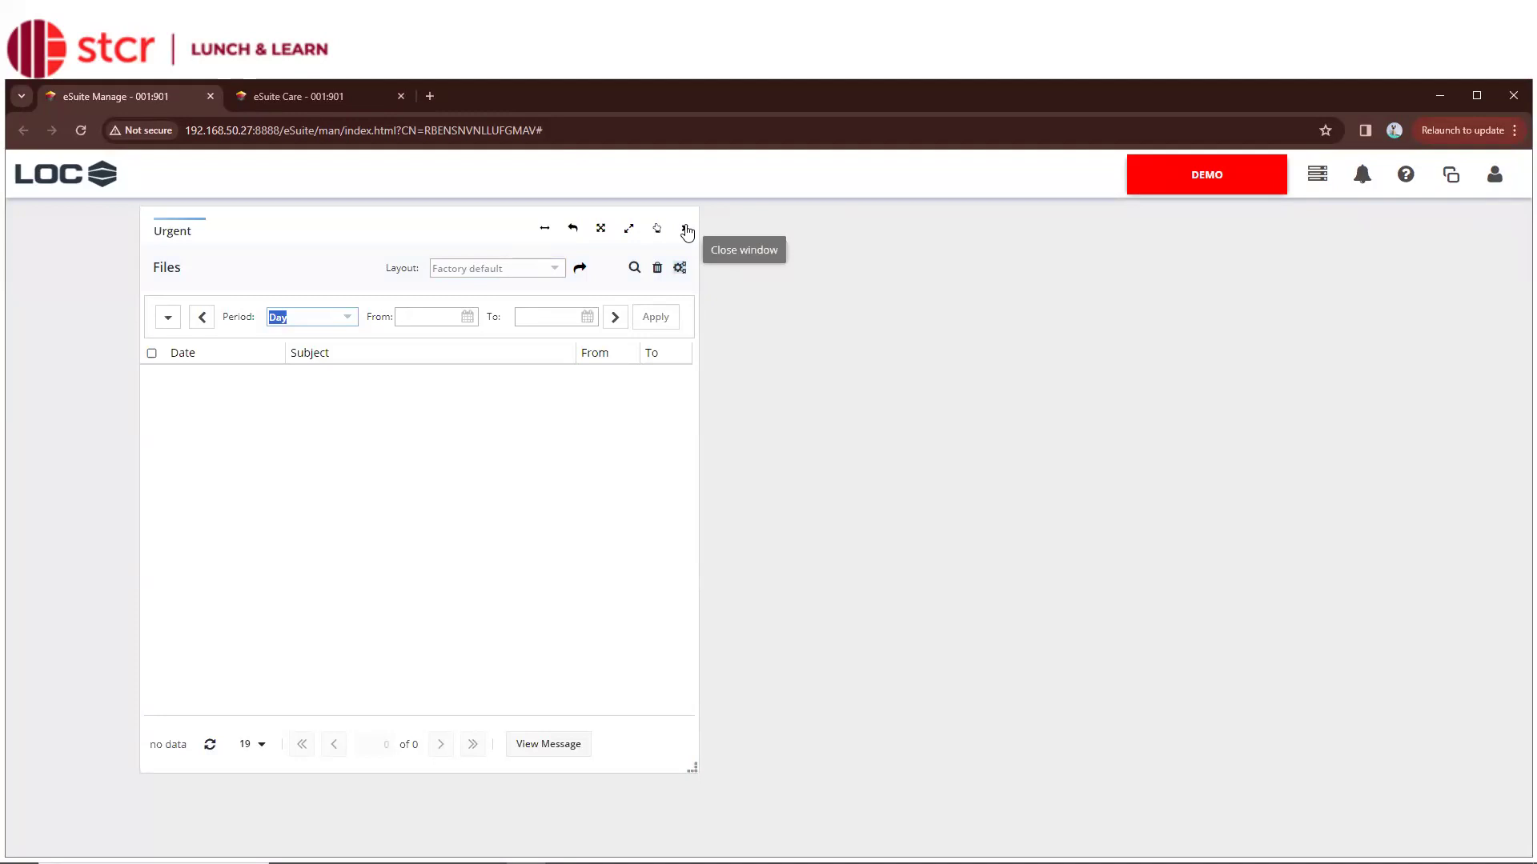
pyautogui.click(686, 230)
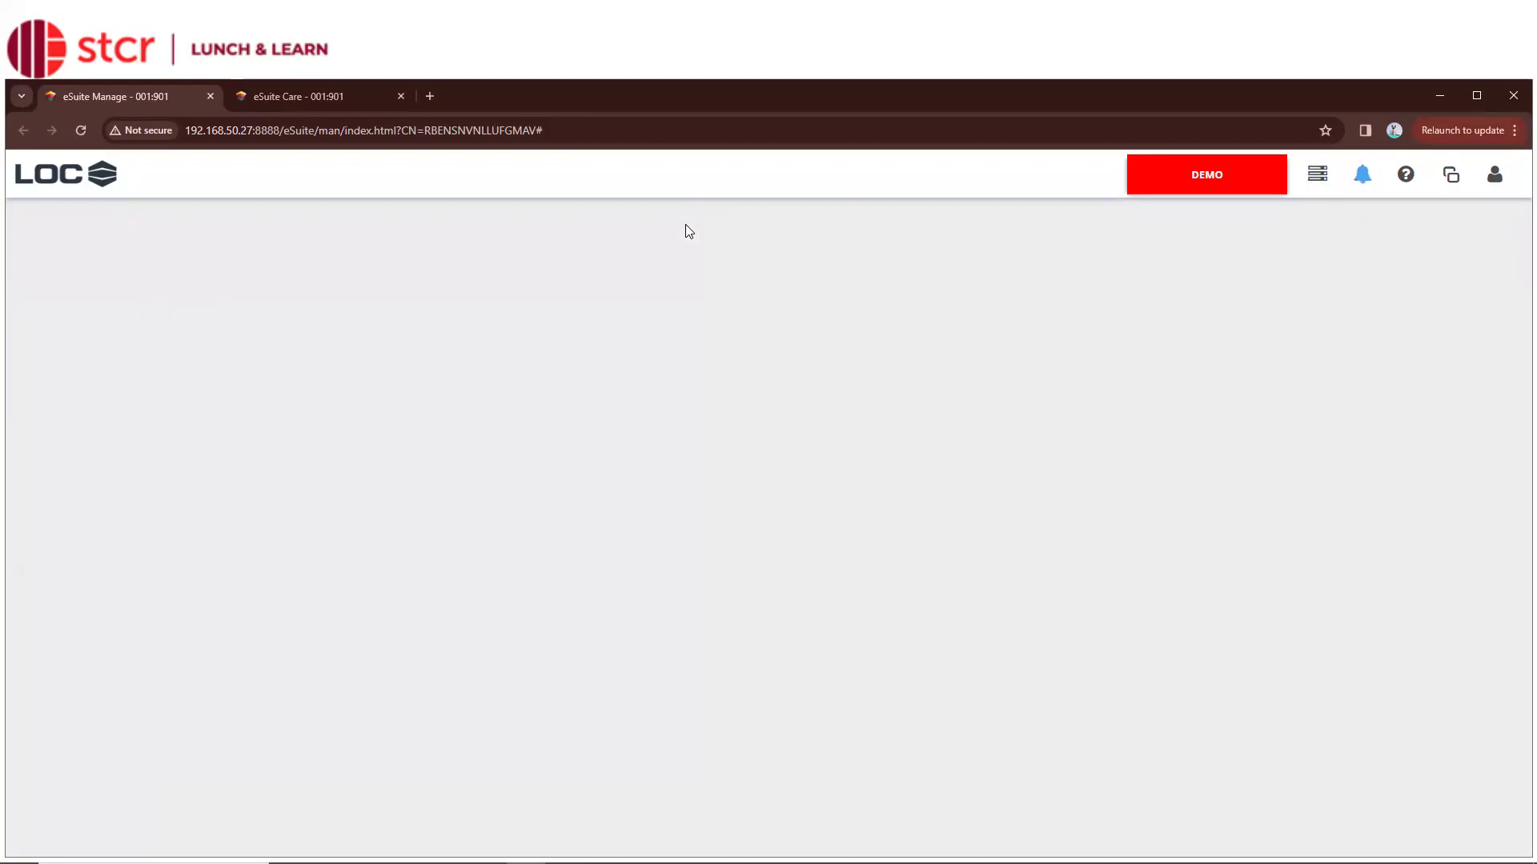
# Bring up eSuite Help and dismiss its Install Help prompt
pyautogui.click(1407, 176)
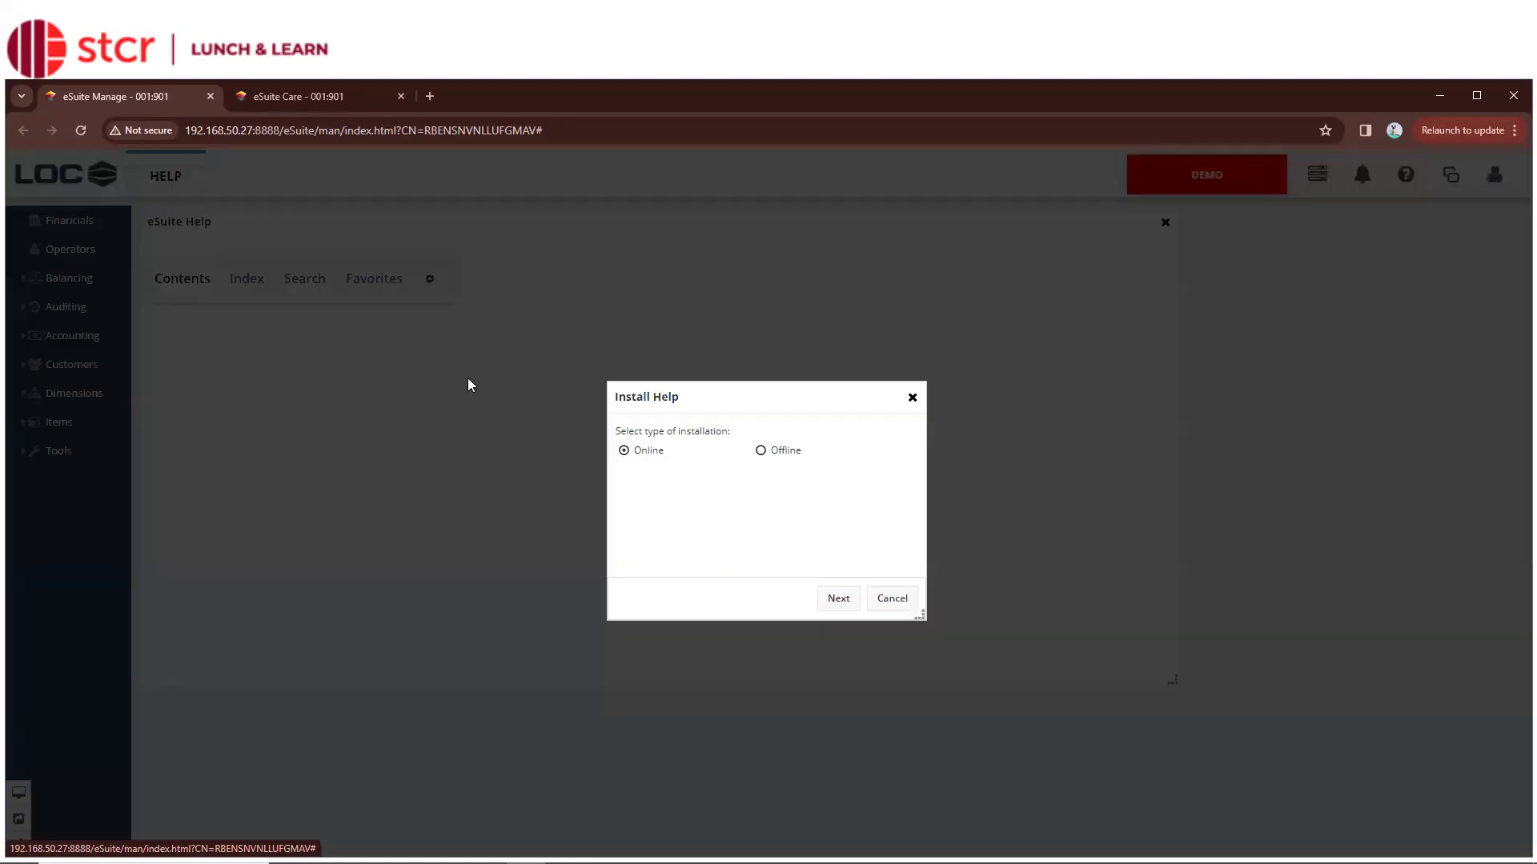
pyautogui.click(913, 398)
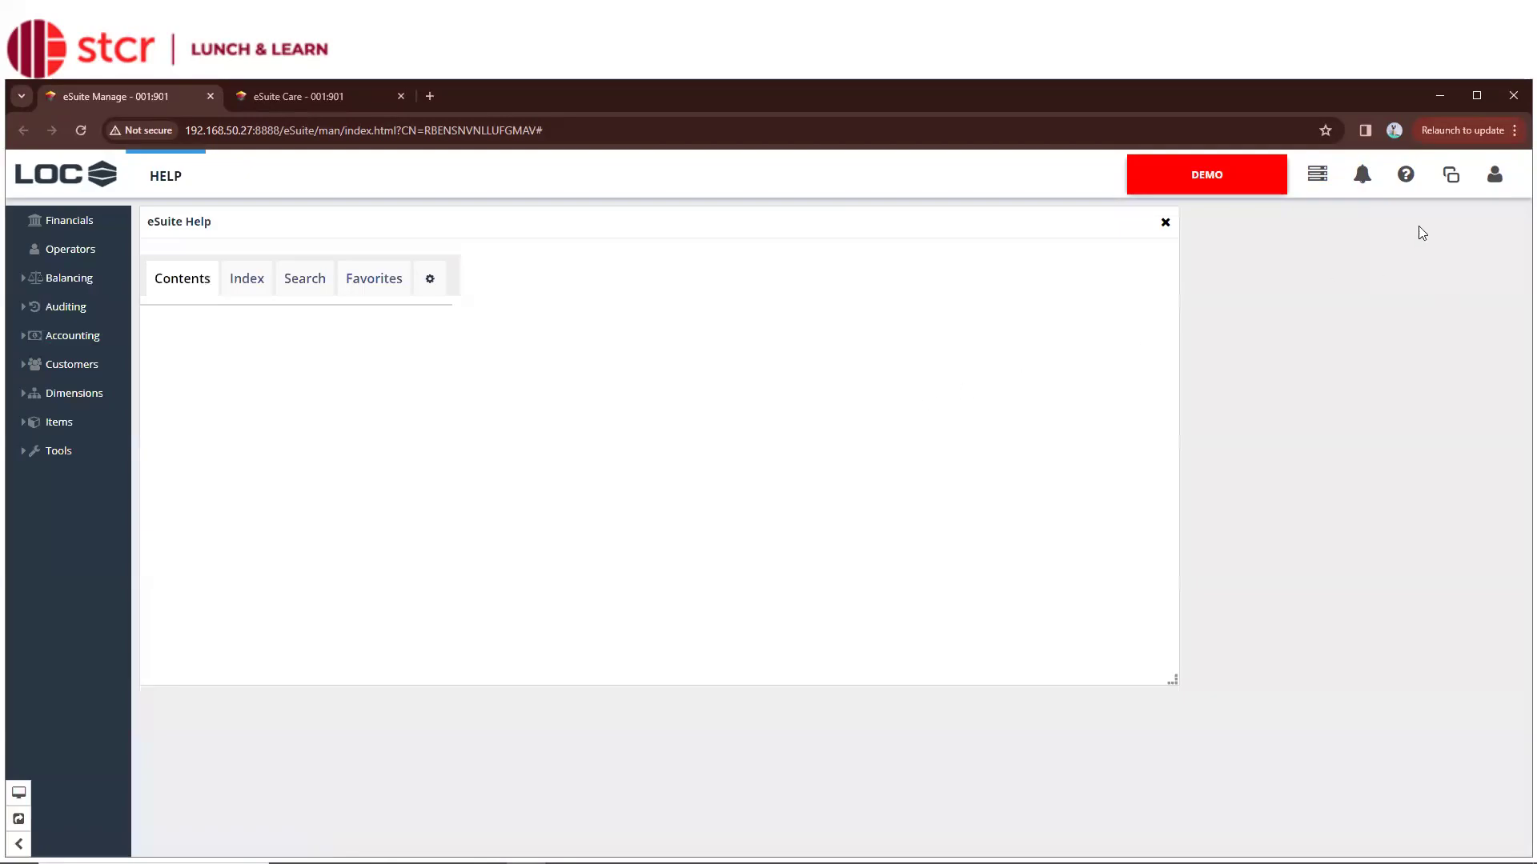
# List the open desktop windows, then show the user session menu with session info
pyautogui.click(1455, 183)
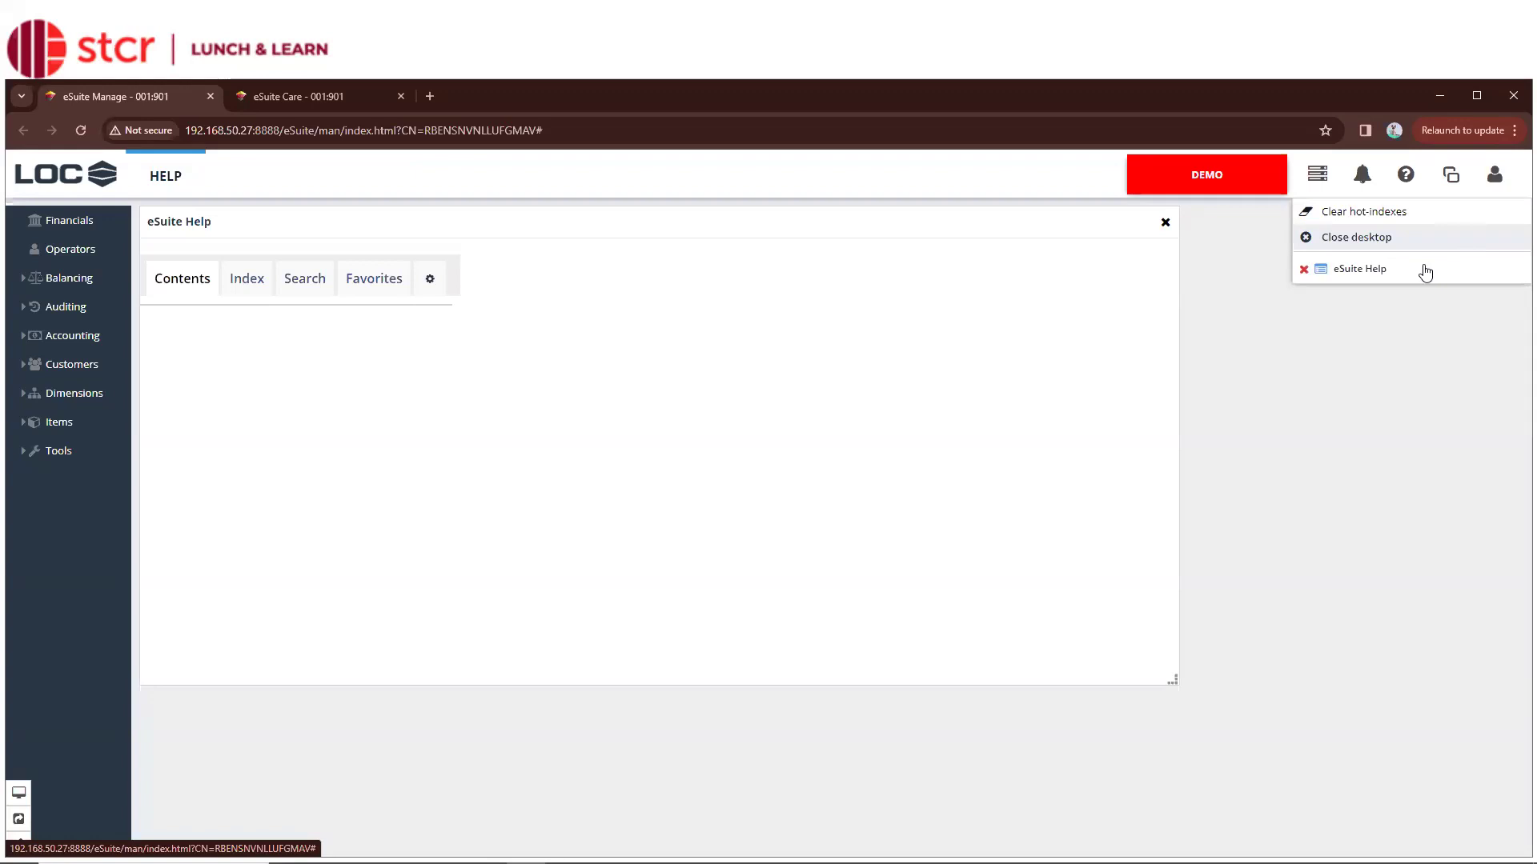
pyautogui.click(1493, 181)
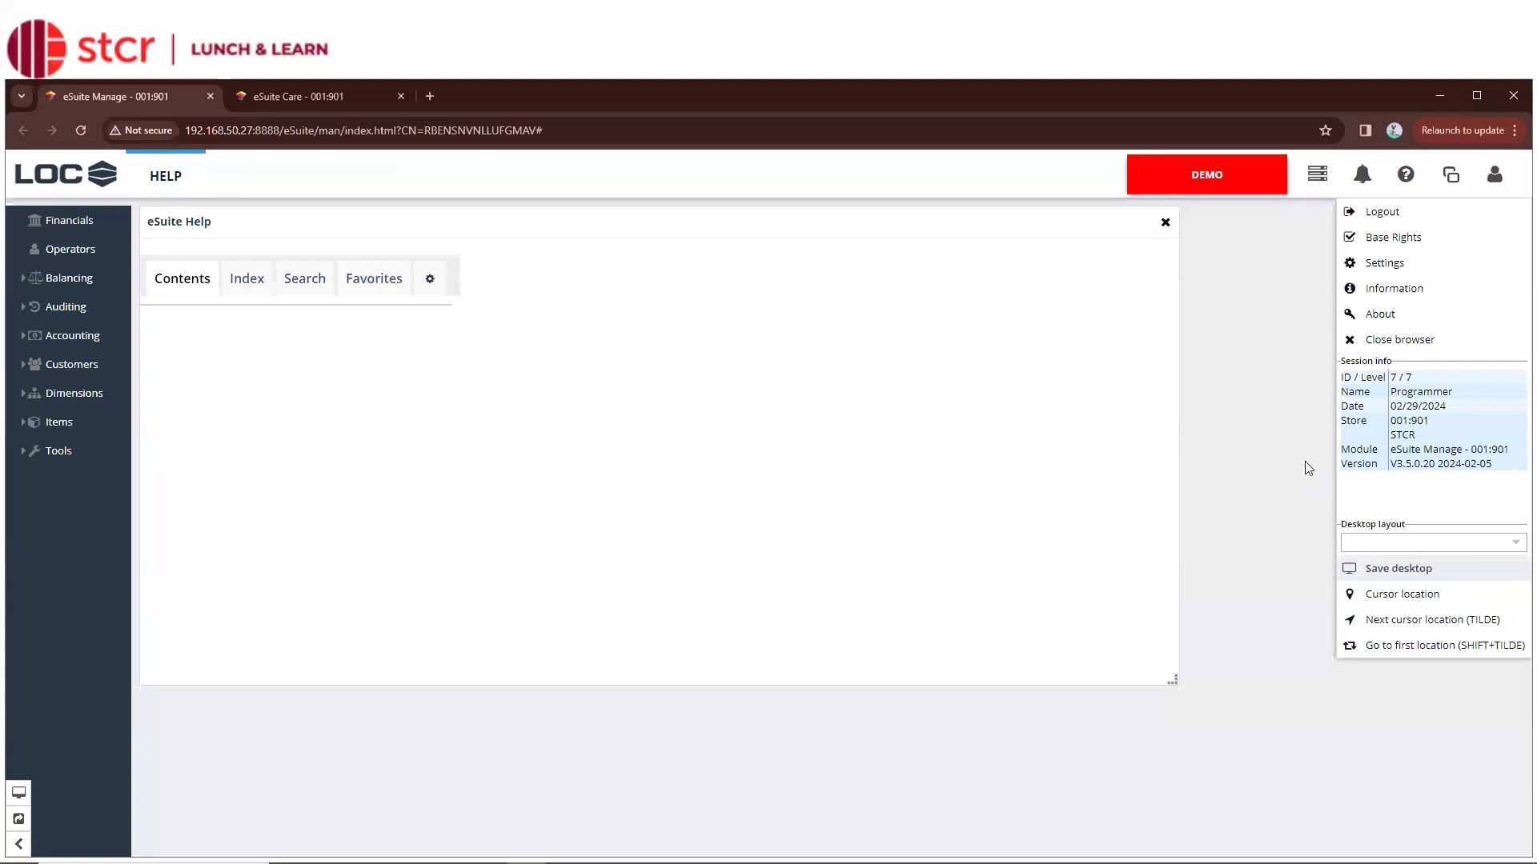
# Dismiss the user session menu by clicking empty desktop space
pyautogui.click(1294, 415)
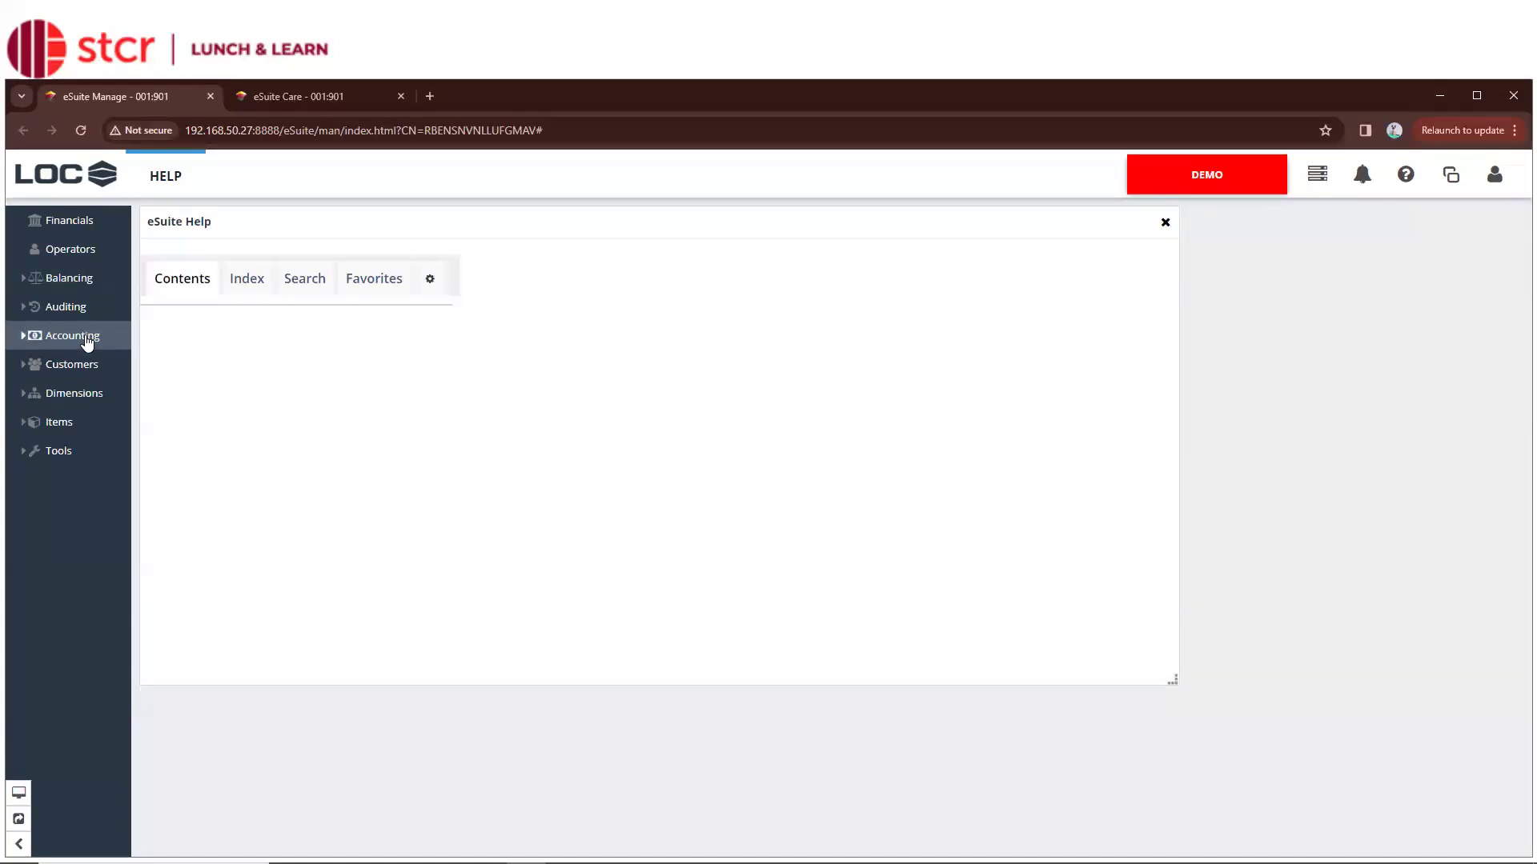
pyautogui.click(308, 97)
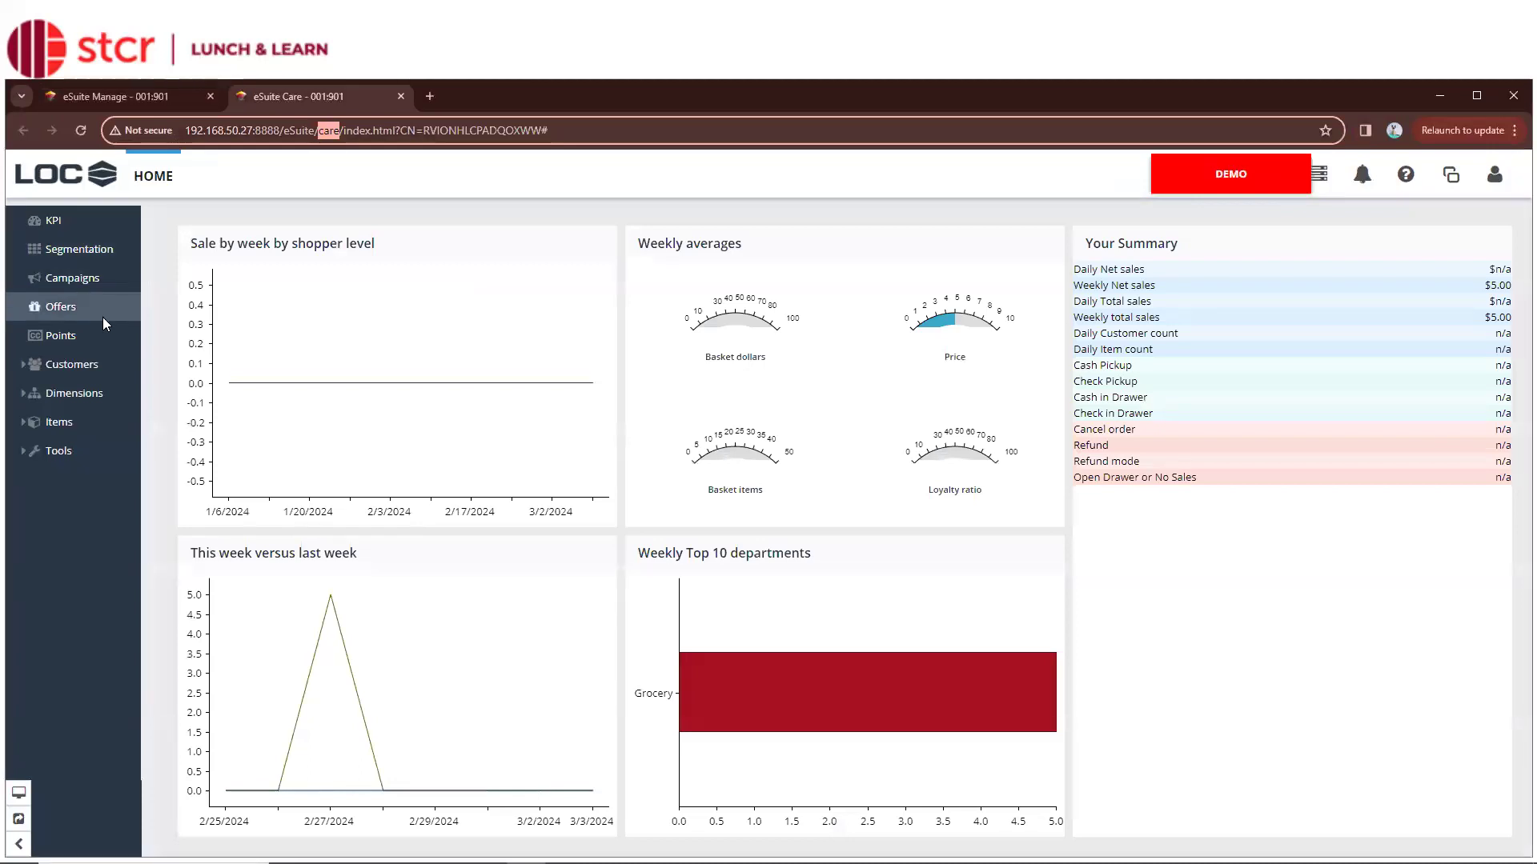
pyautogui.click(147, 93)
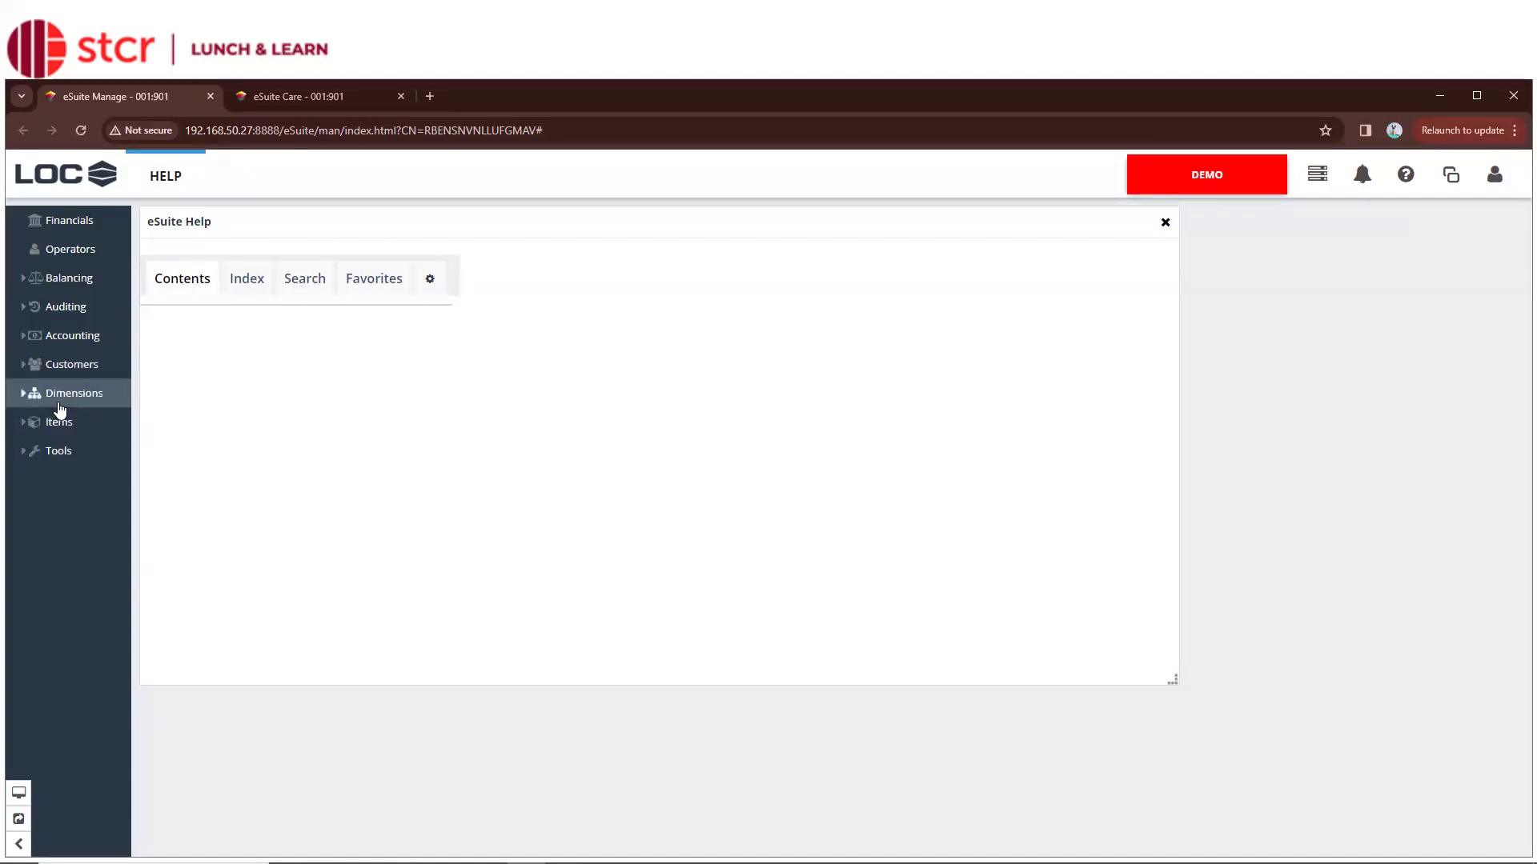
pyautogui.click(69, 220)
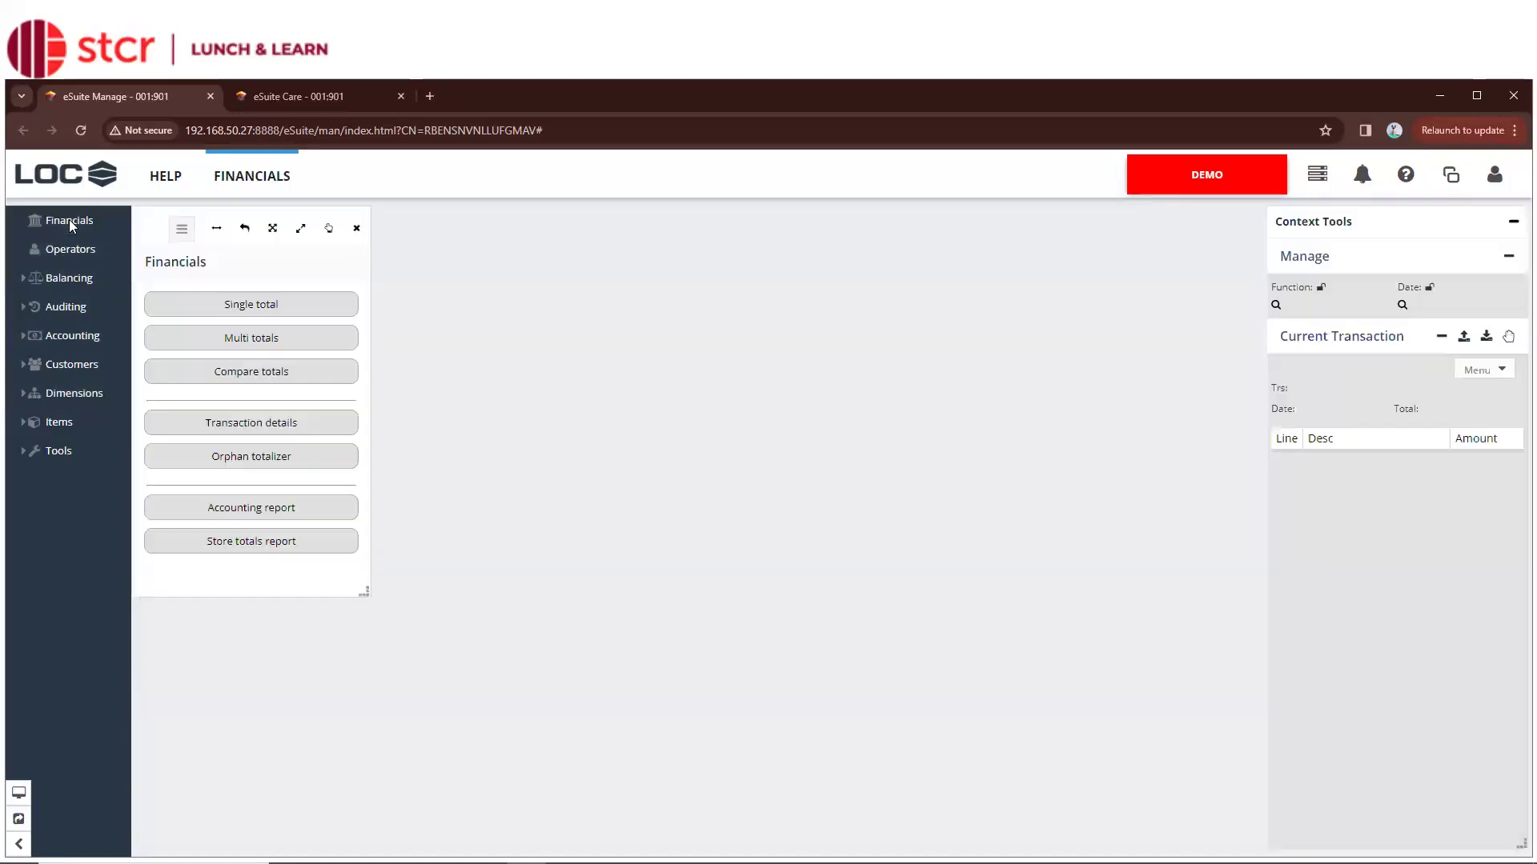
pyautogui.click(231, 186)
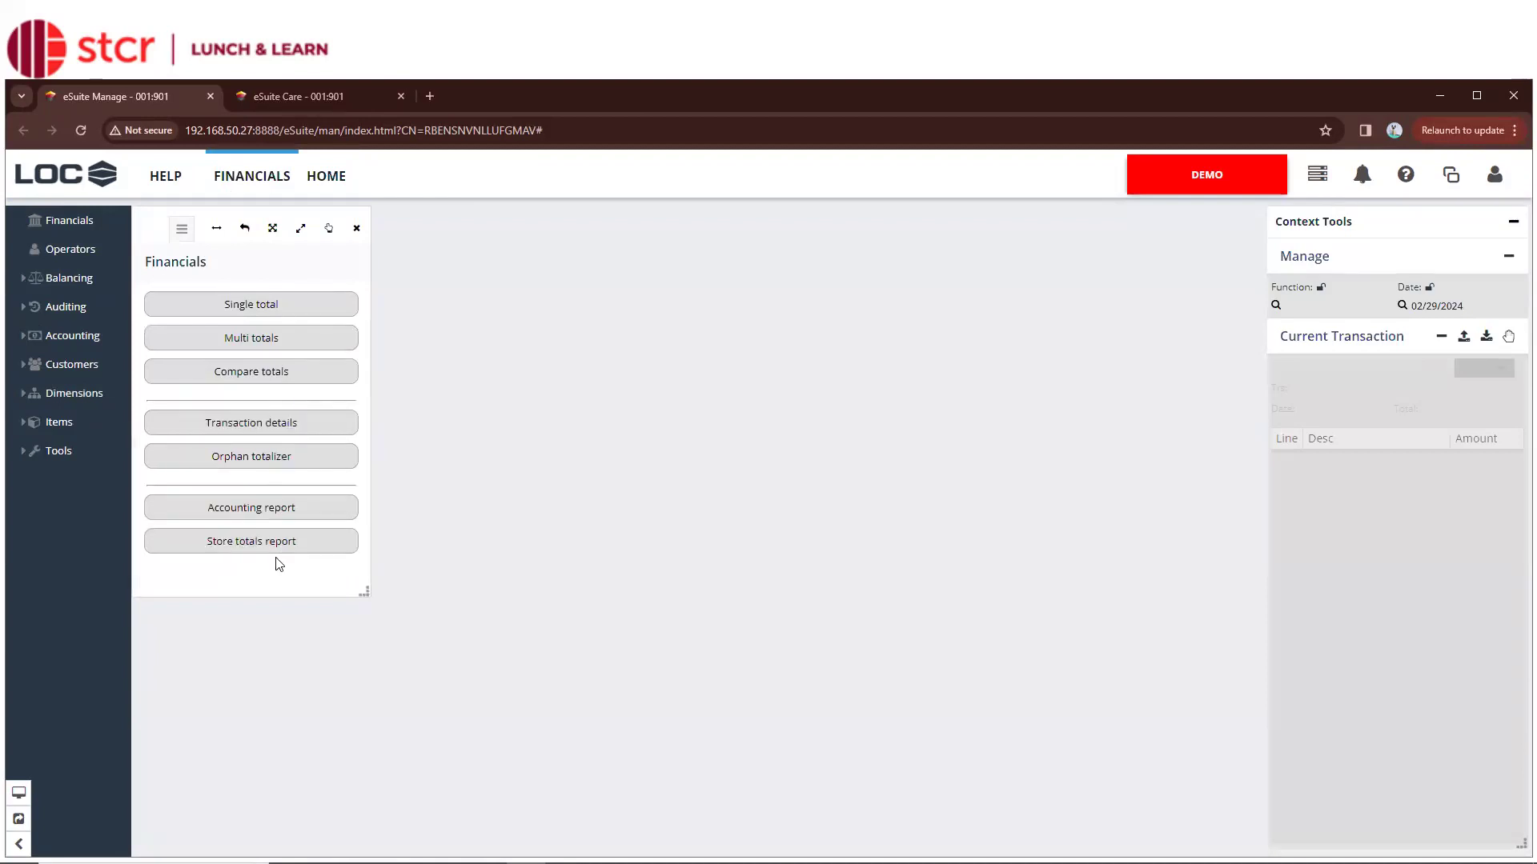
# Go to the Operators start page and expand Balancing to show Drawer/Safe, EFT and Gift card
pyautogui.click(79, 252)
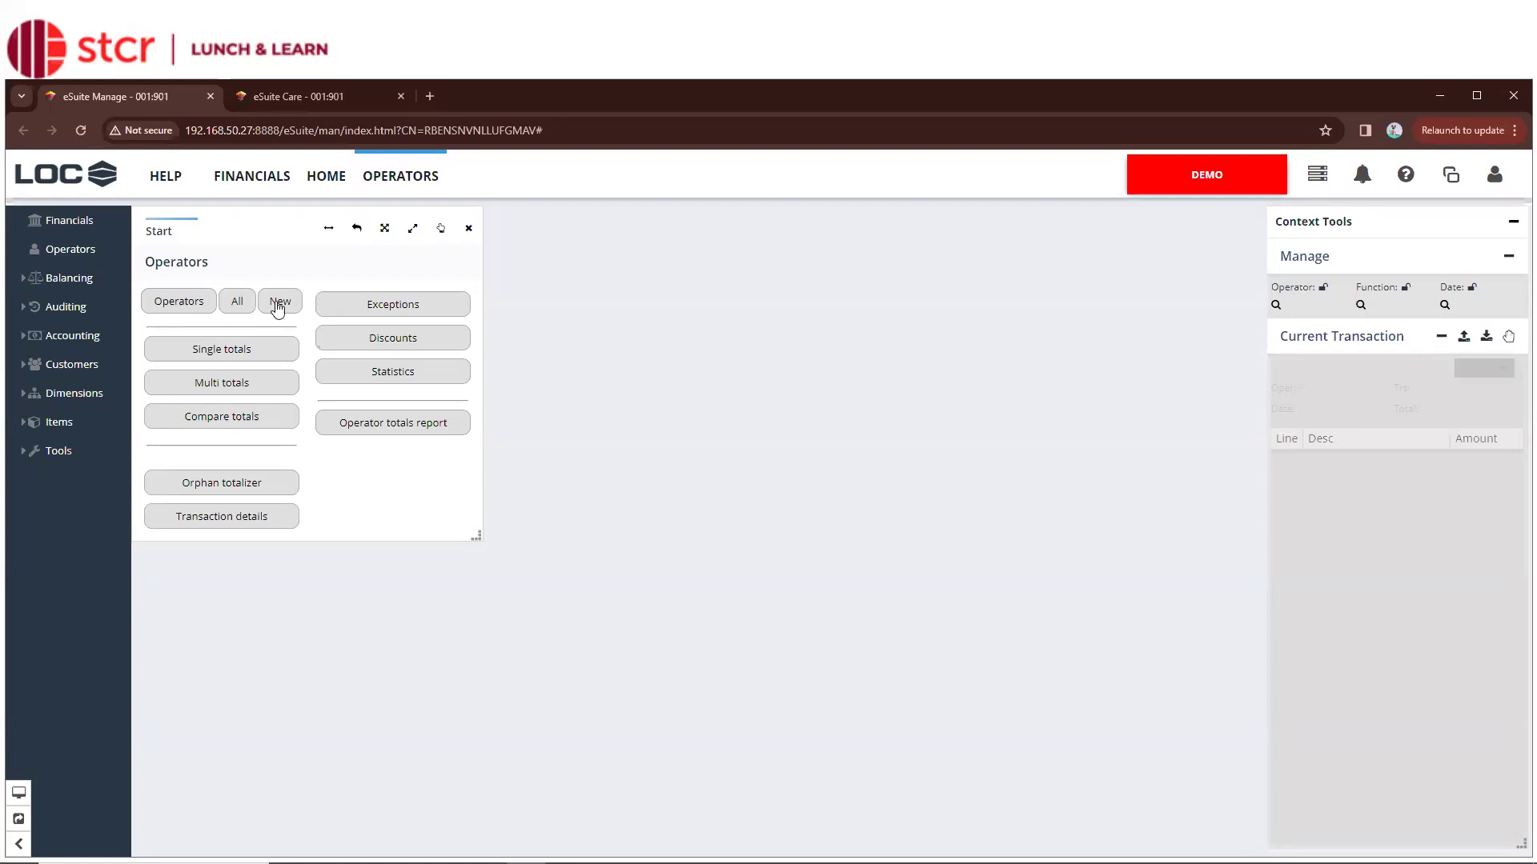
pyautogui.click(68, 278)
# Show the Balancing drawer and safe page, then expand the Auditing and Accounting sidebar sections
pyautogui.click(91, 305)
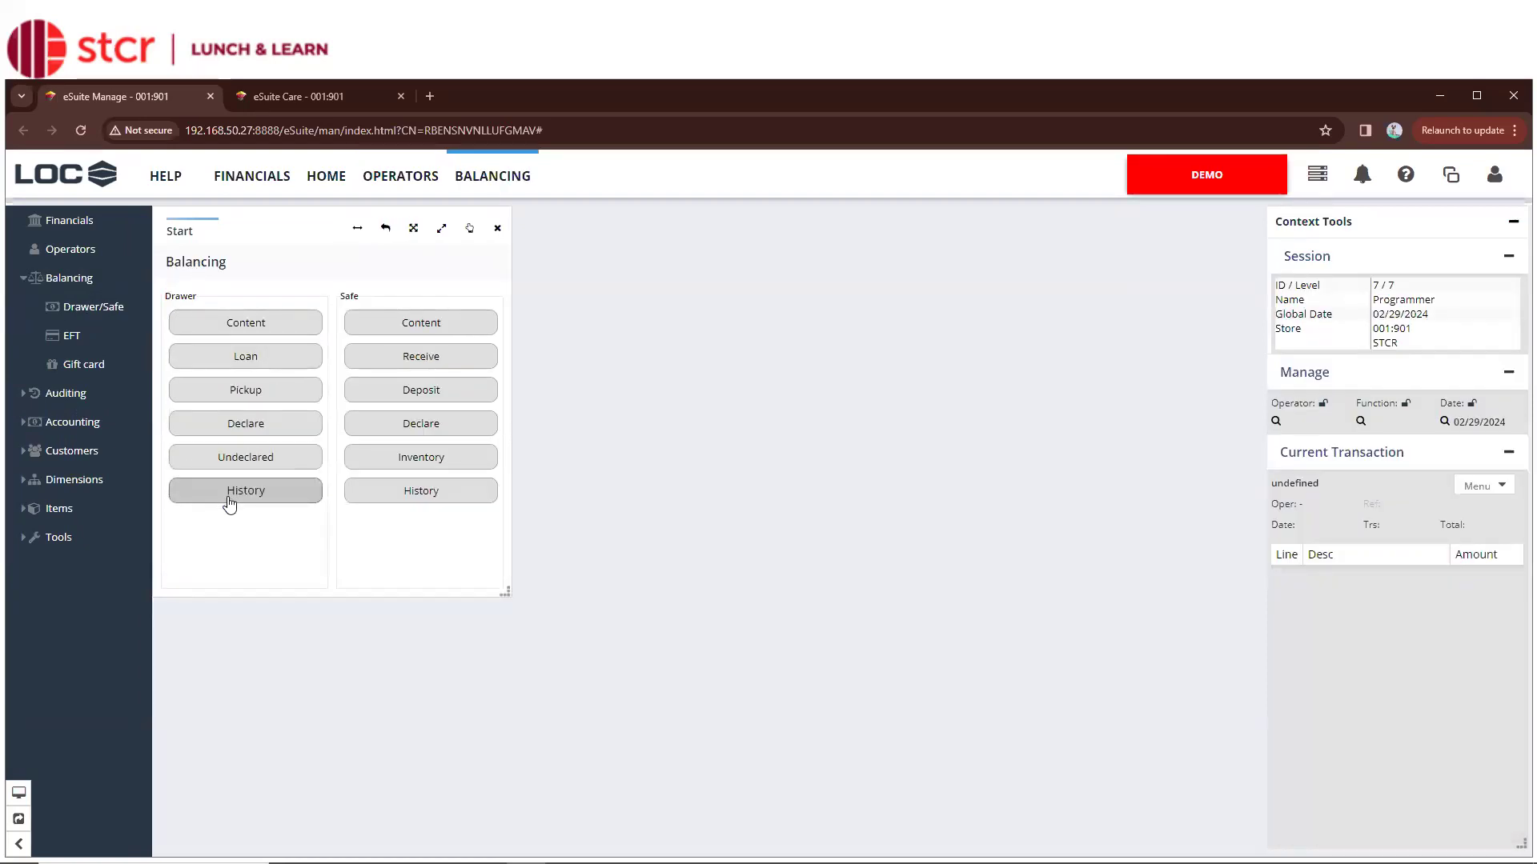
pyautogui.click(28, 398)
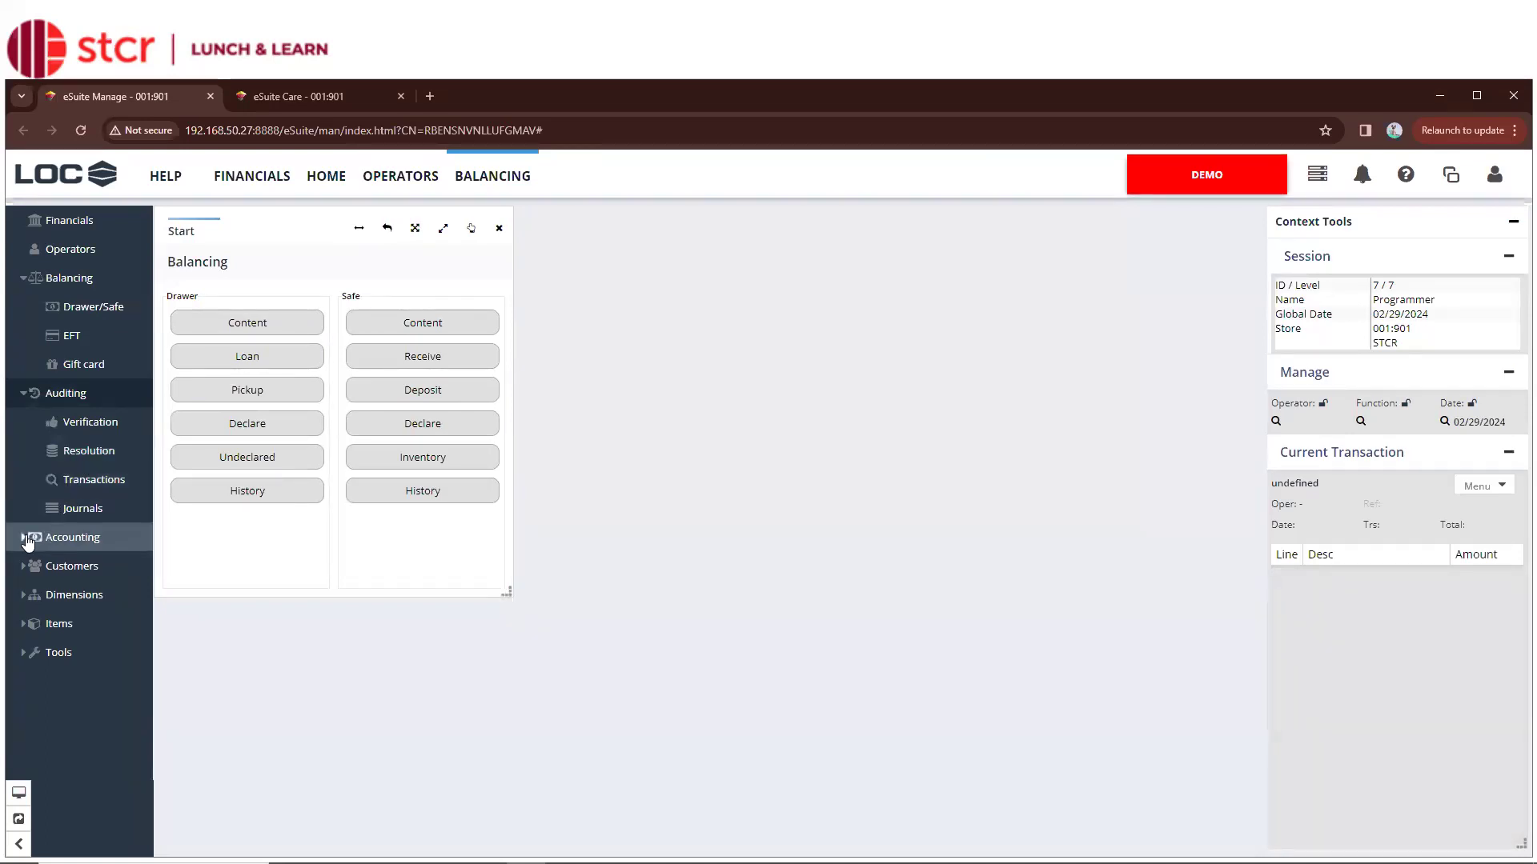
pyautogui.click(28, 540)
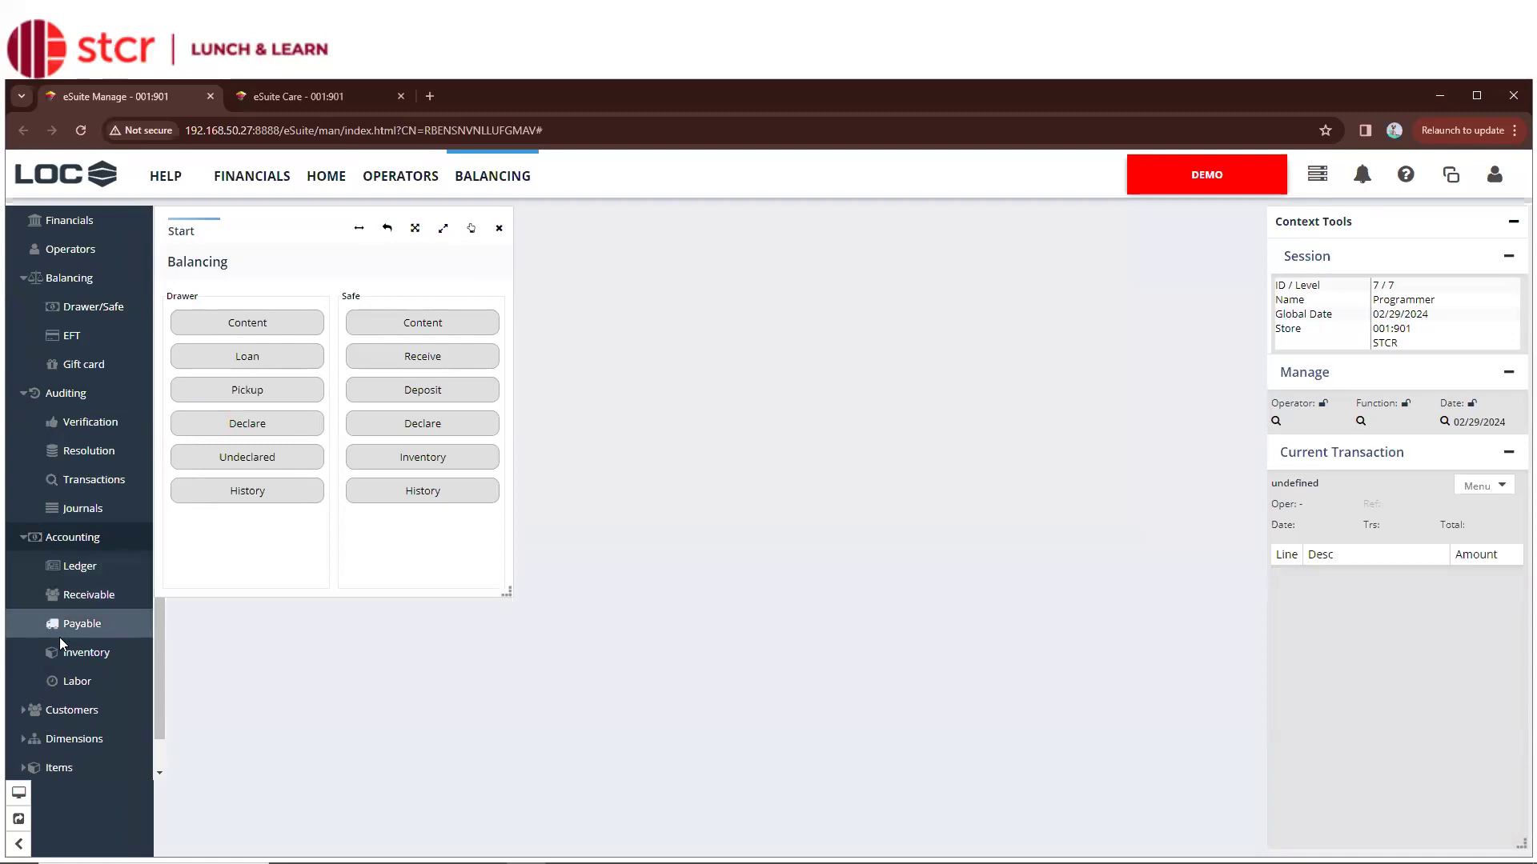
# Show Accounting > Ledger, collapse Accounting, Auditing and Balancing, and expand Customers in the sidebar
pyautogui.click(70, 563)
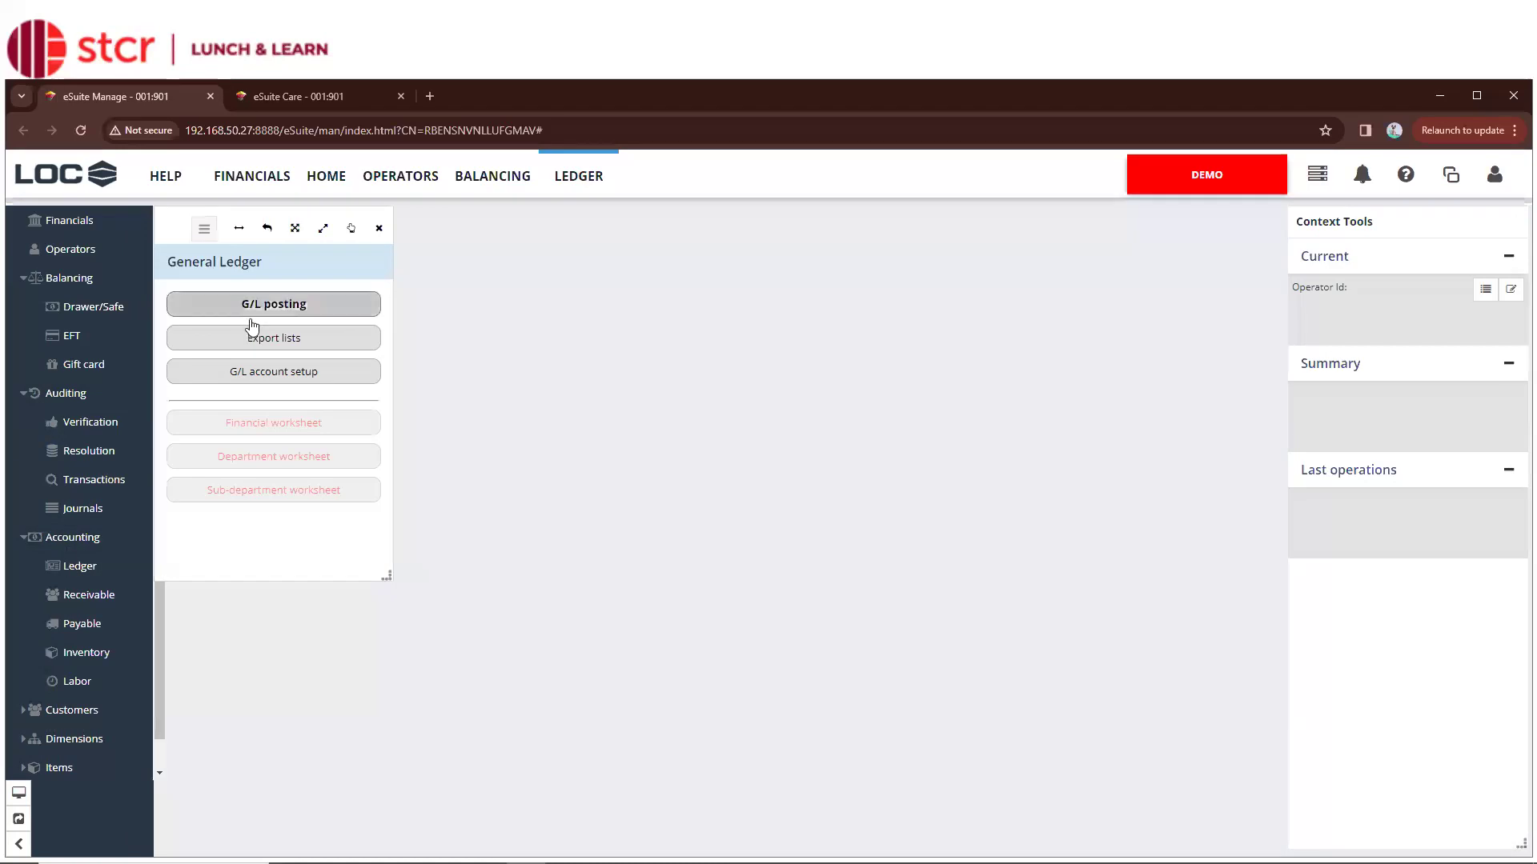
pyautogui.click(24, 540)
pyautogui.click(27, 394)
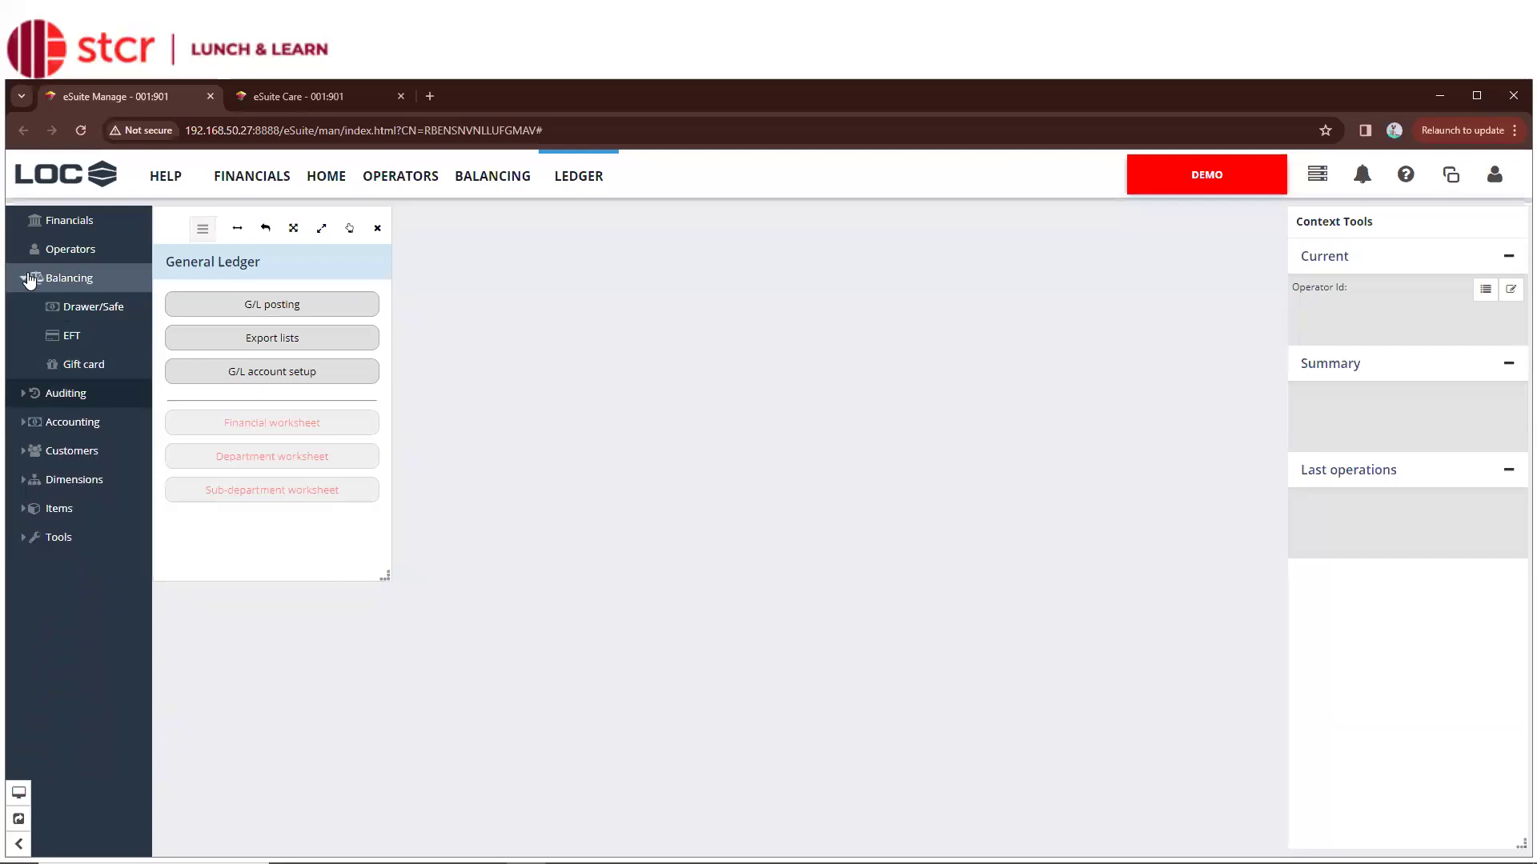
pyautogui.click(25, 279)
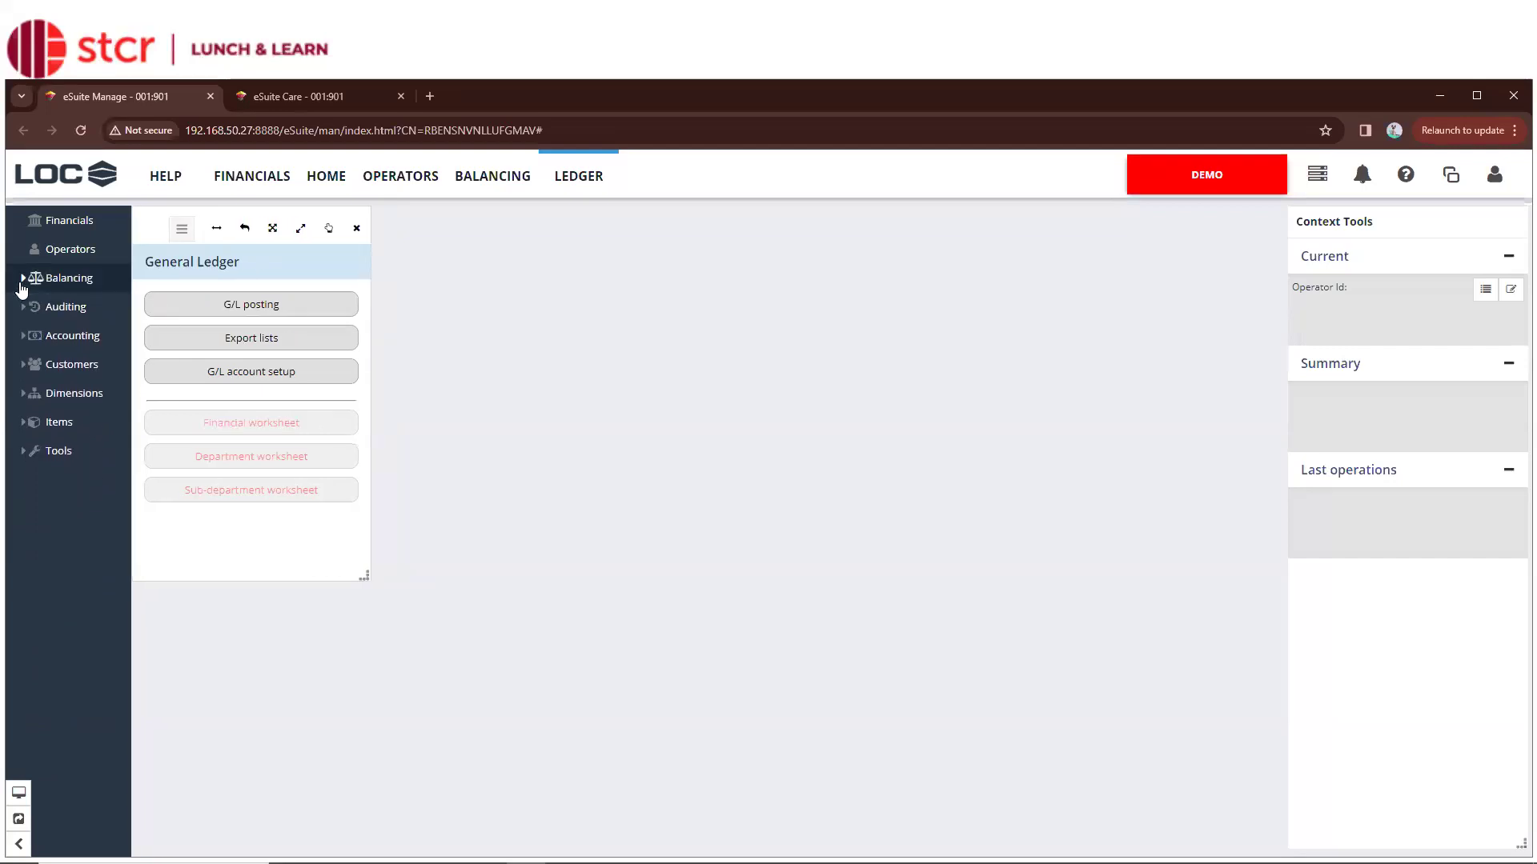
pyautogui.click(24, 366)
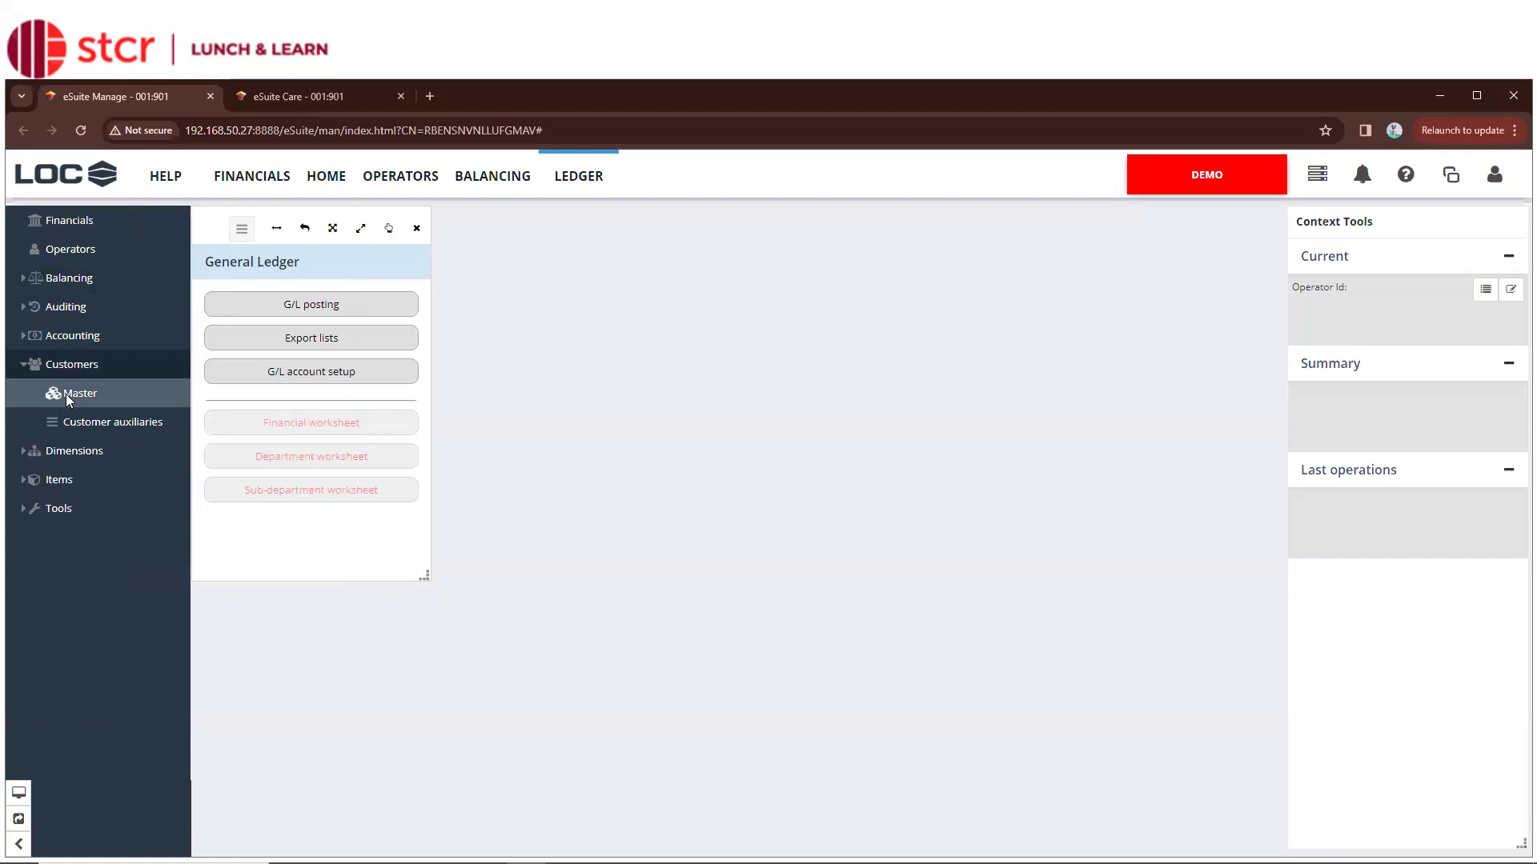
# Open the Customers Master start page and expand the Dimensions group in the sidebar
pyautogui.click(66, 394)
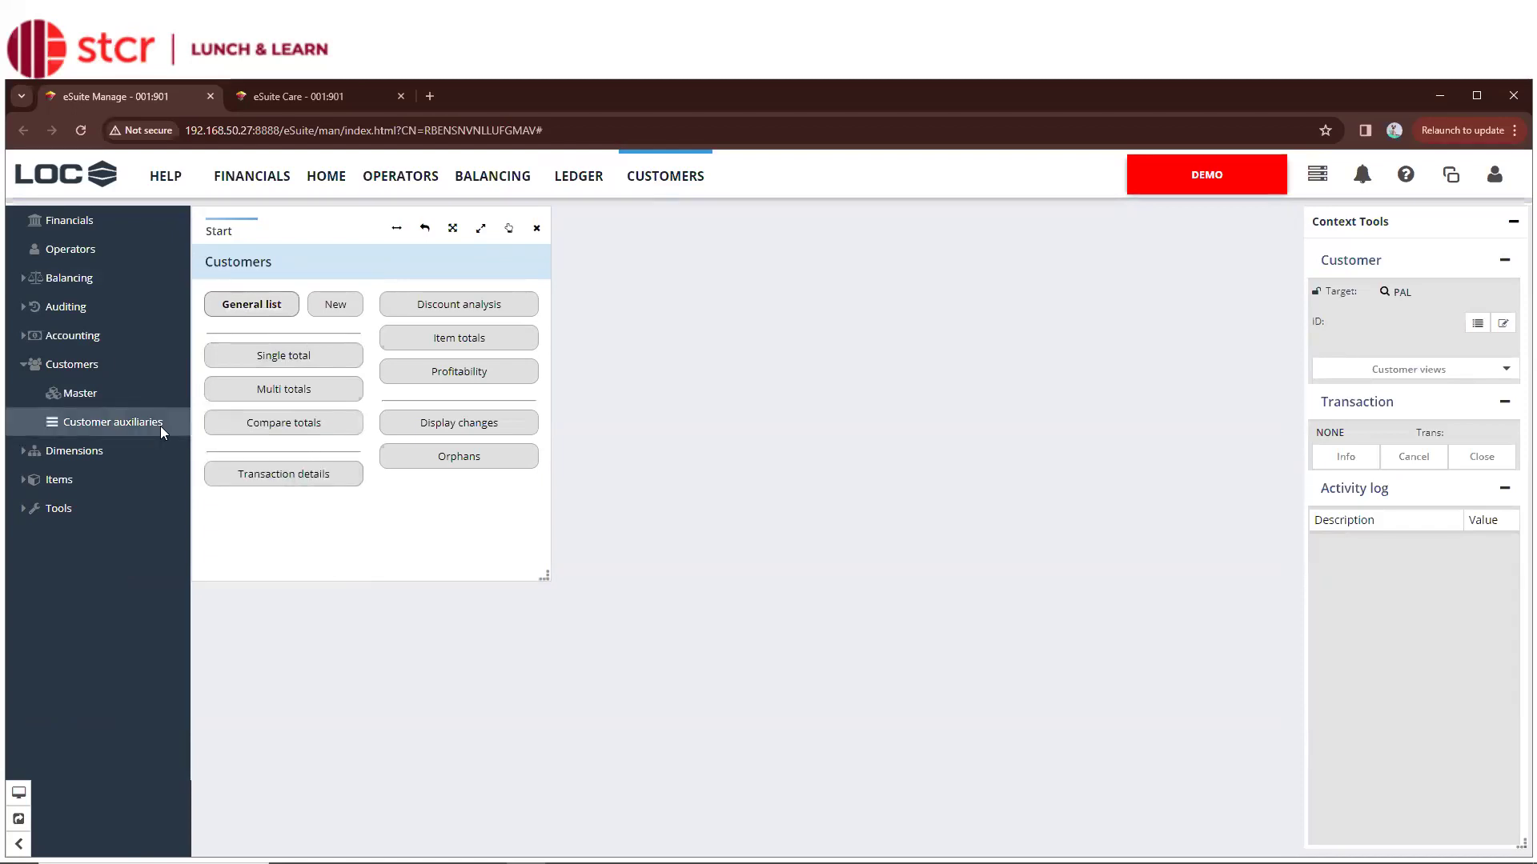
pyautogui.click(30, 457)
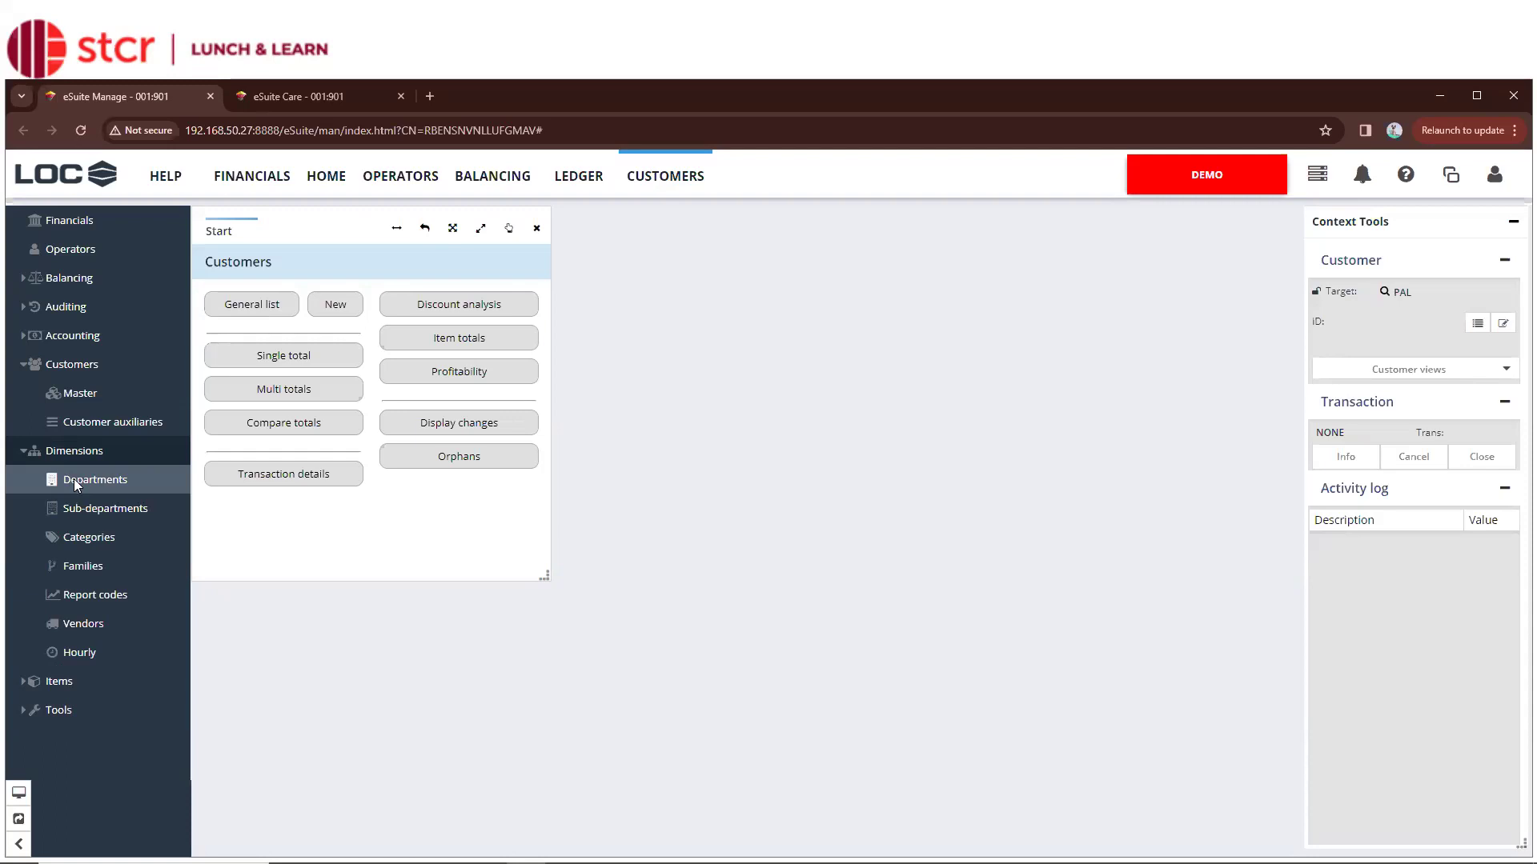
# Open the Sub-departments page under Dimensions, then collapse the Dimensions group
pyautogui.click(53, 511)
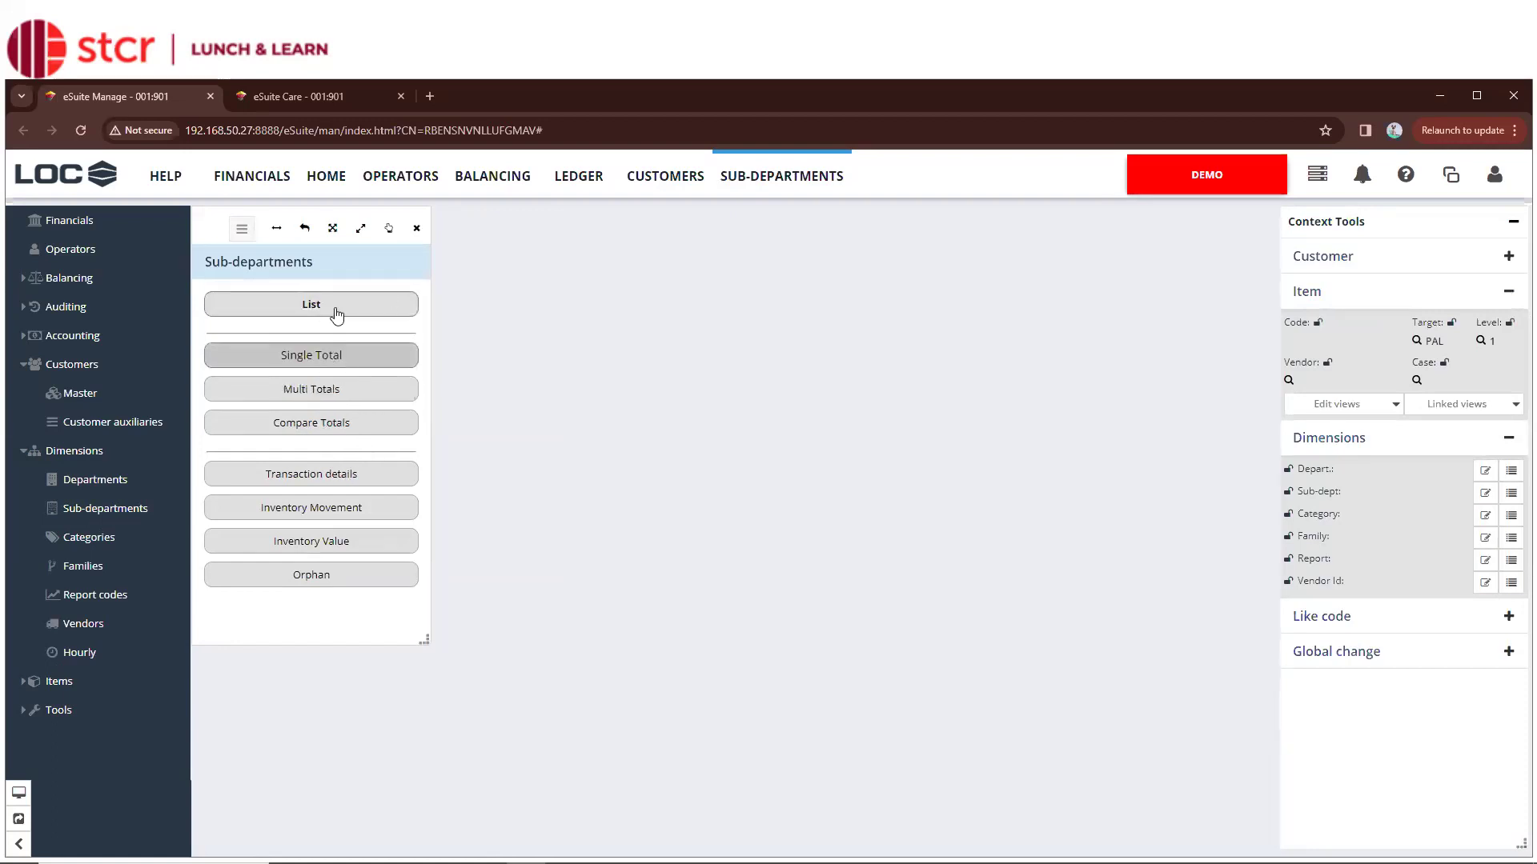
pyautogui.click(24, 452)
# Expand Items, open its Master start page, then expand the Tools group
pyautogui.click(26, 484)
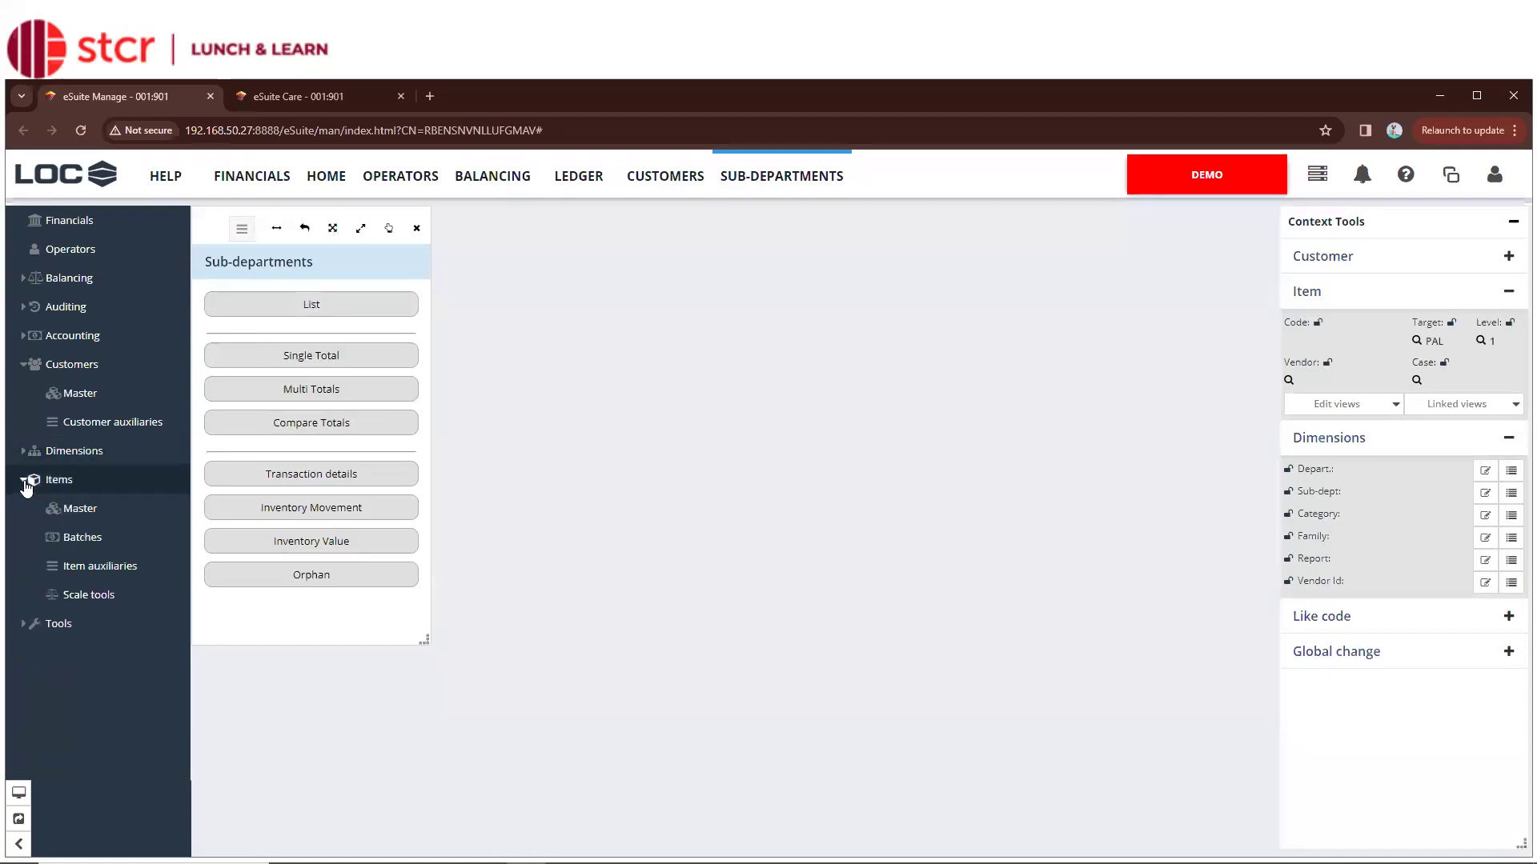
pyautogui.click(72, 511)
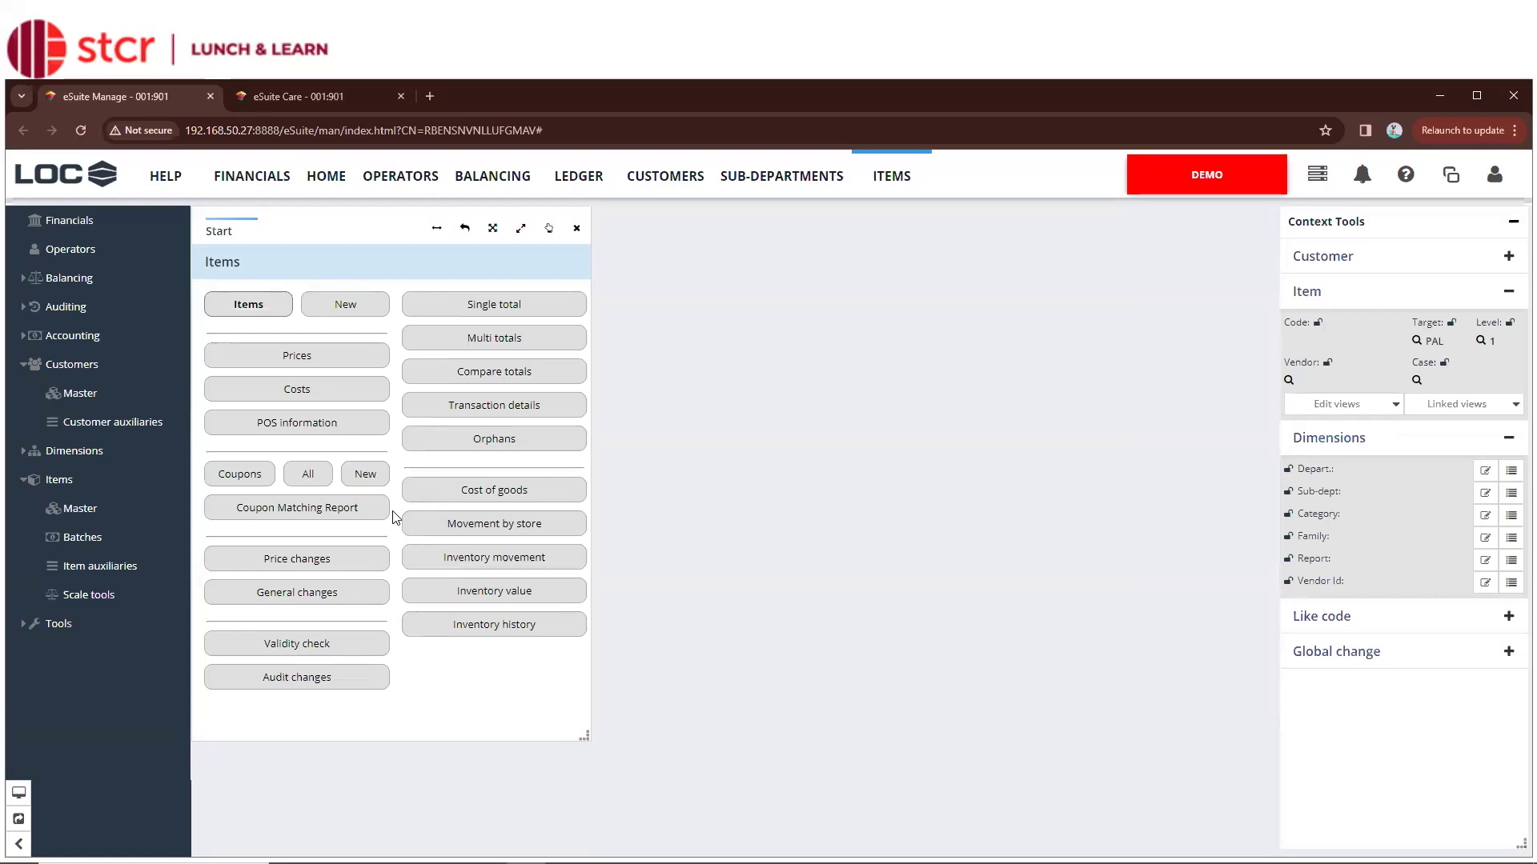
pyautogui.click(358, 655)
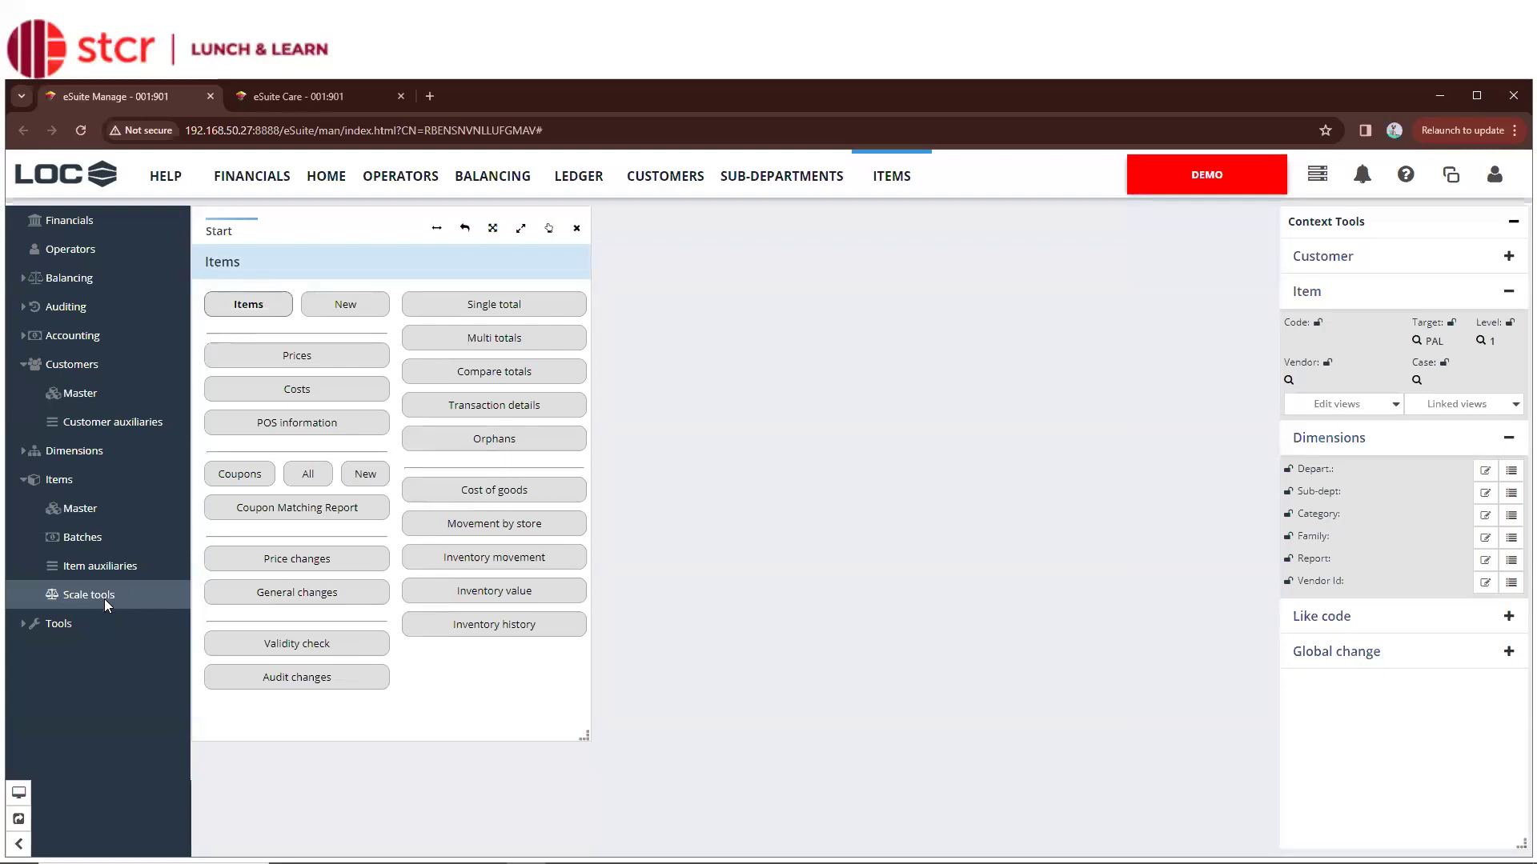
pyautogui.click(34, 624)
# Collapse Items, expand and fold Tools > Global, then return to the Sub-departments page
pyautogui.click(35, 480)
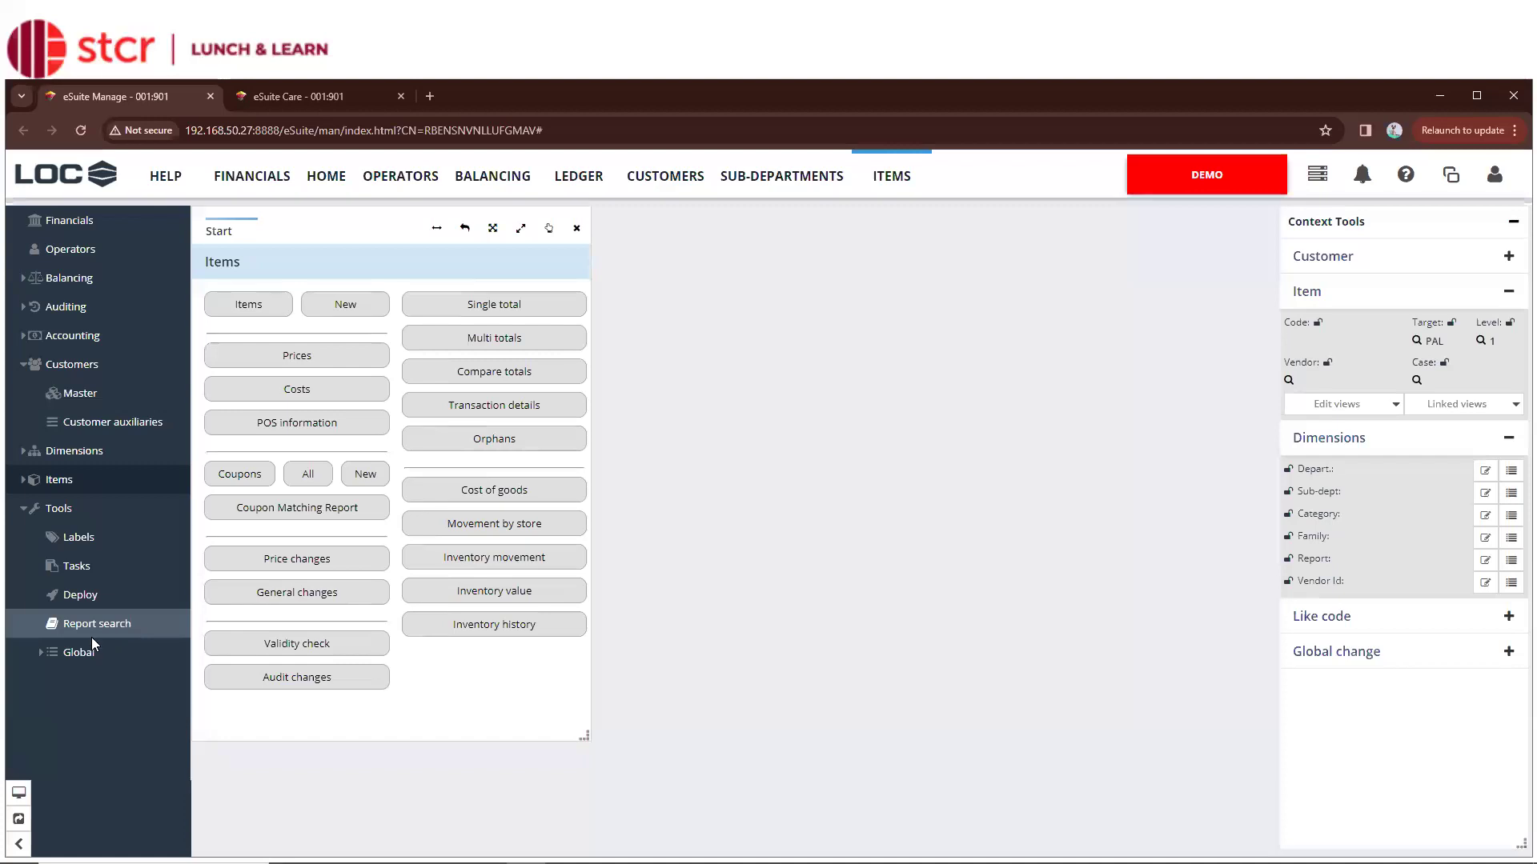
pyautogui.click(41, 656)
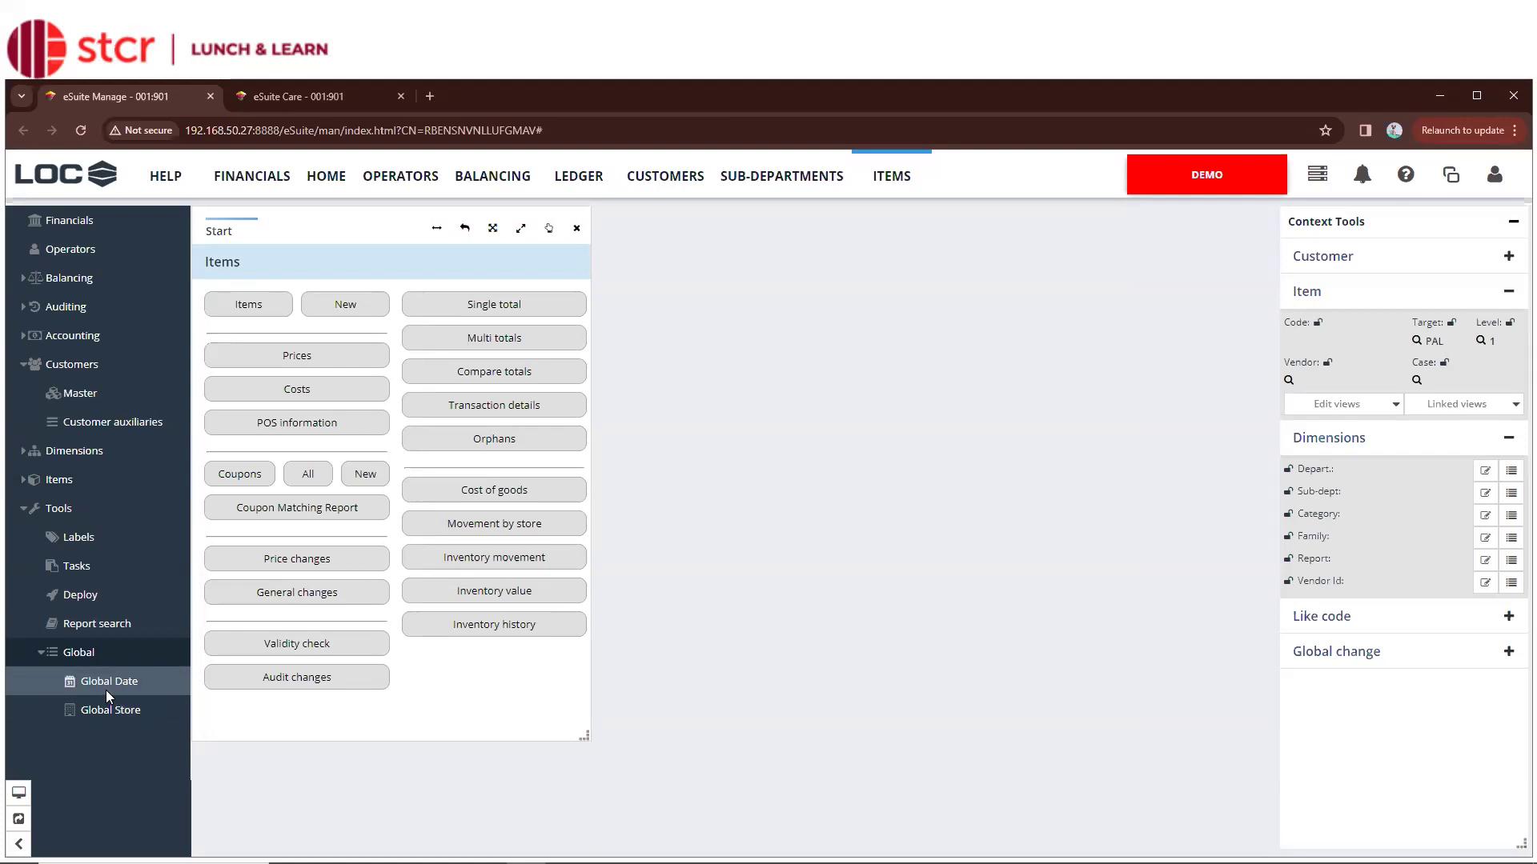
pyautogui.click(41, 652)
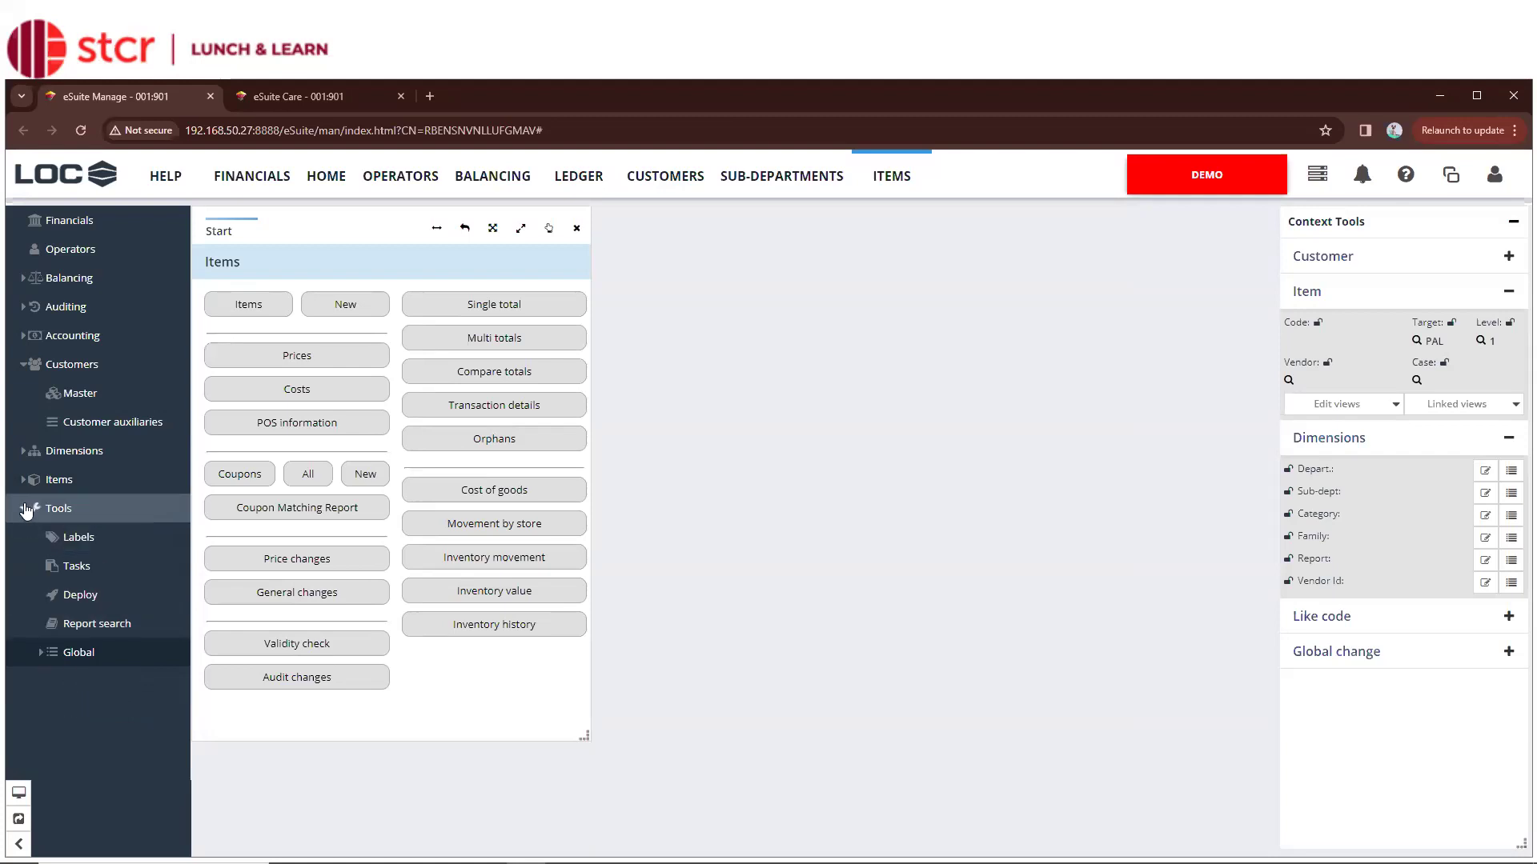
pyautogui.click(24, 510)
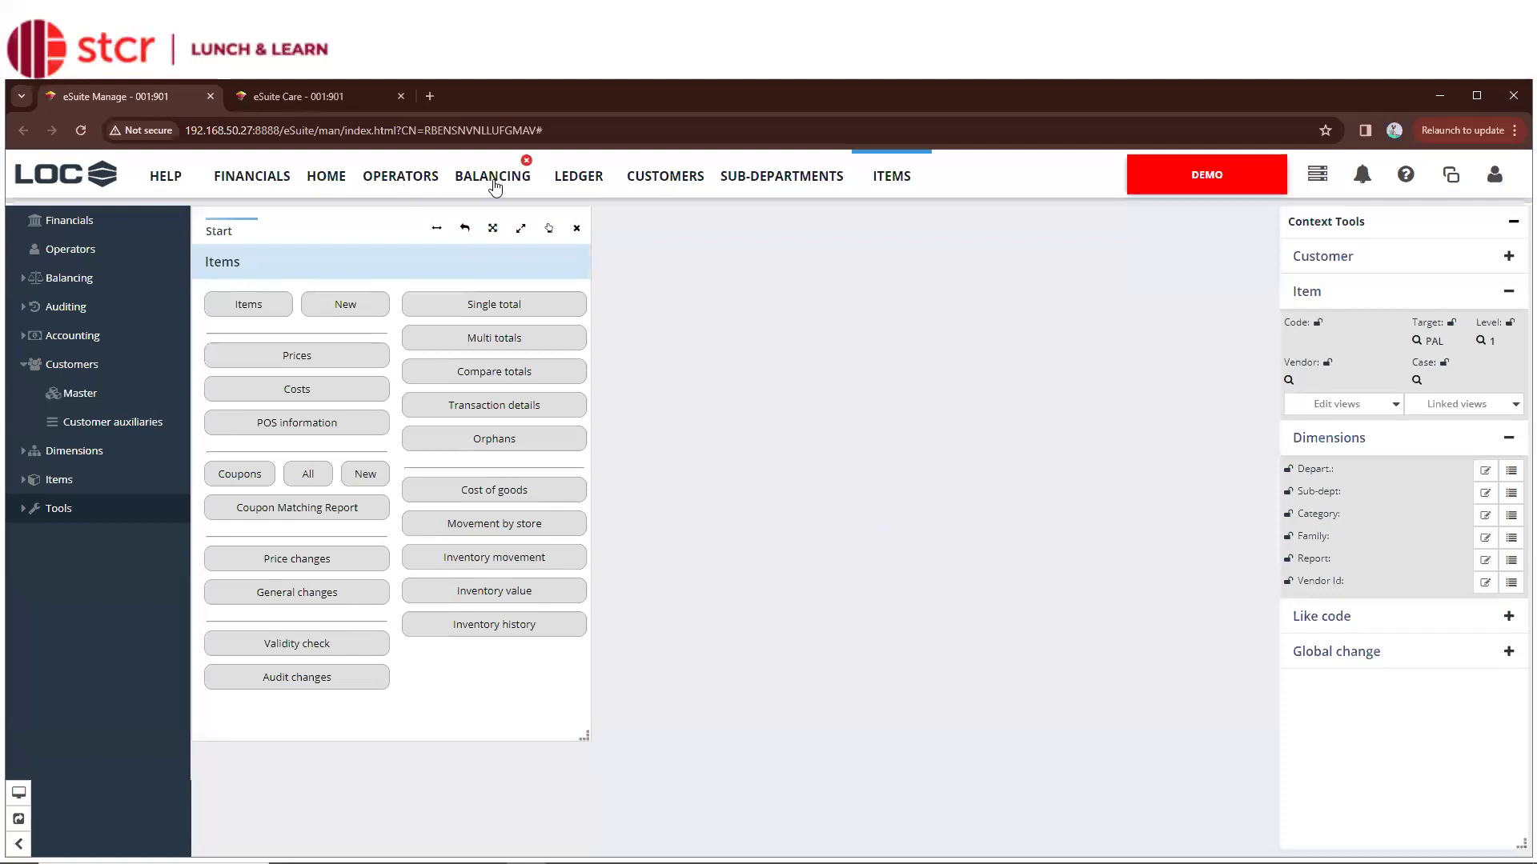
pyautogui.click(780, 184)
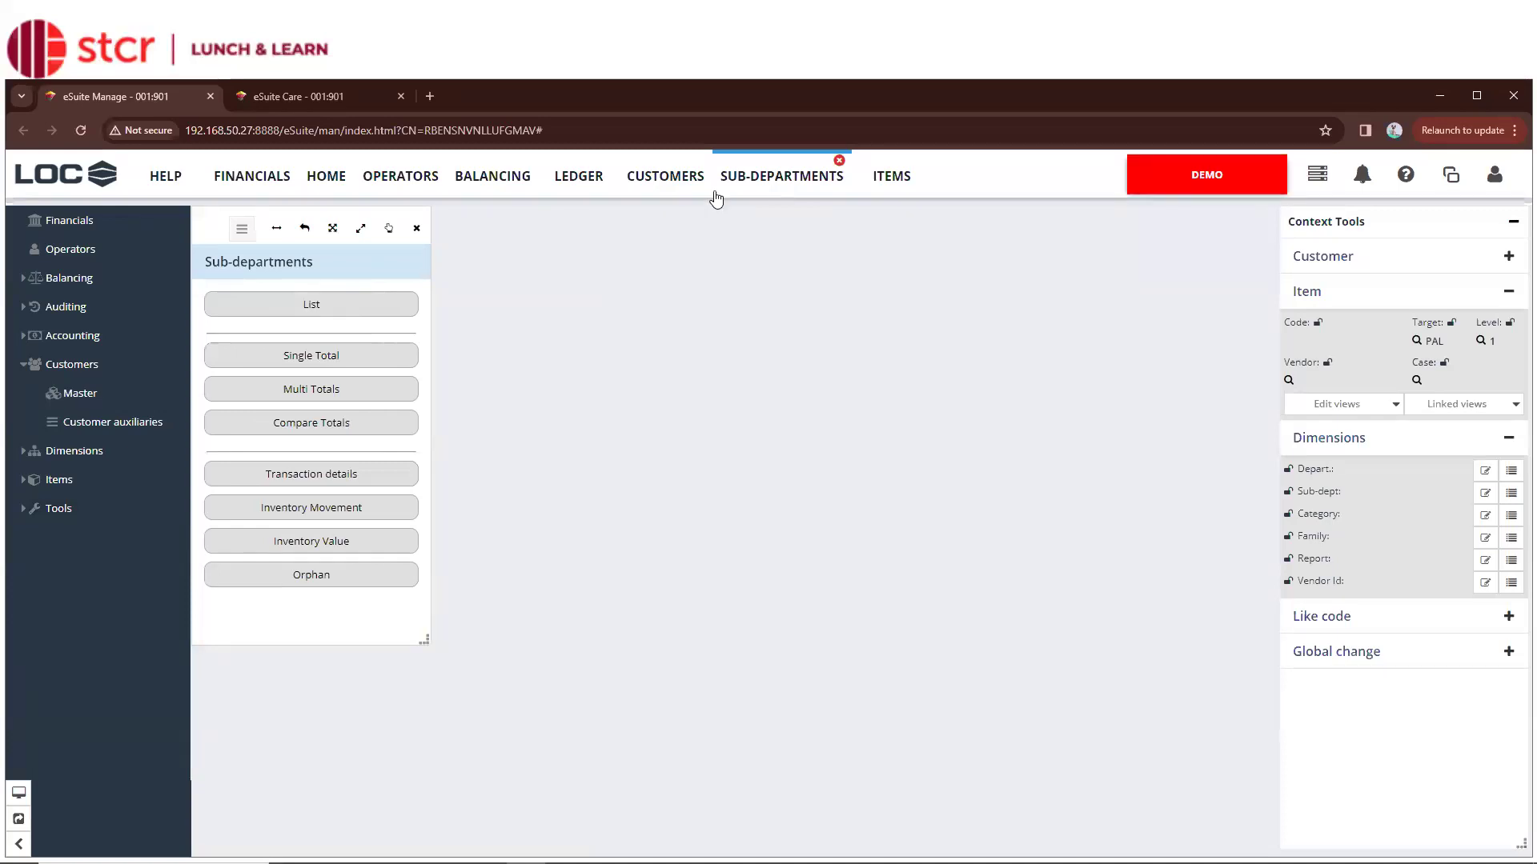
# Cycle through the Ledger, Balancing and Items pages, ending on the Customers start page
pyautogui.click(604, 189)
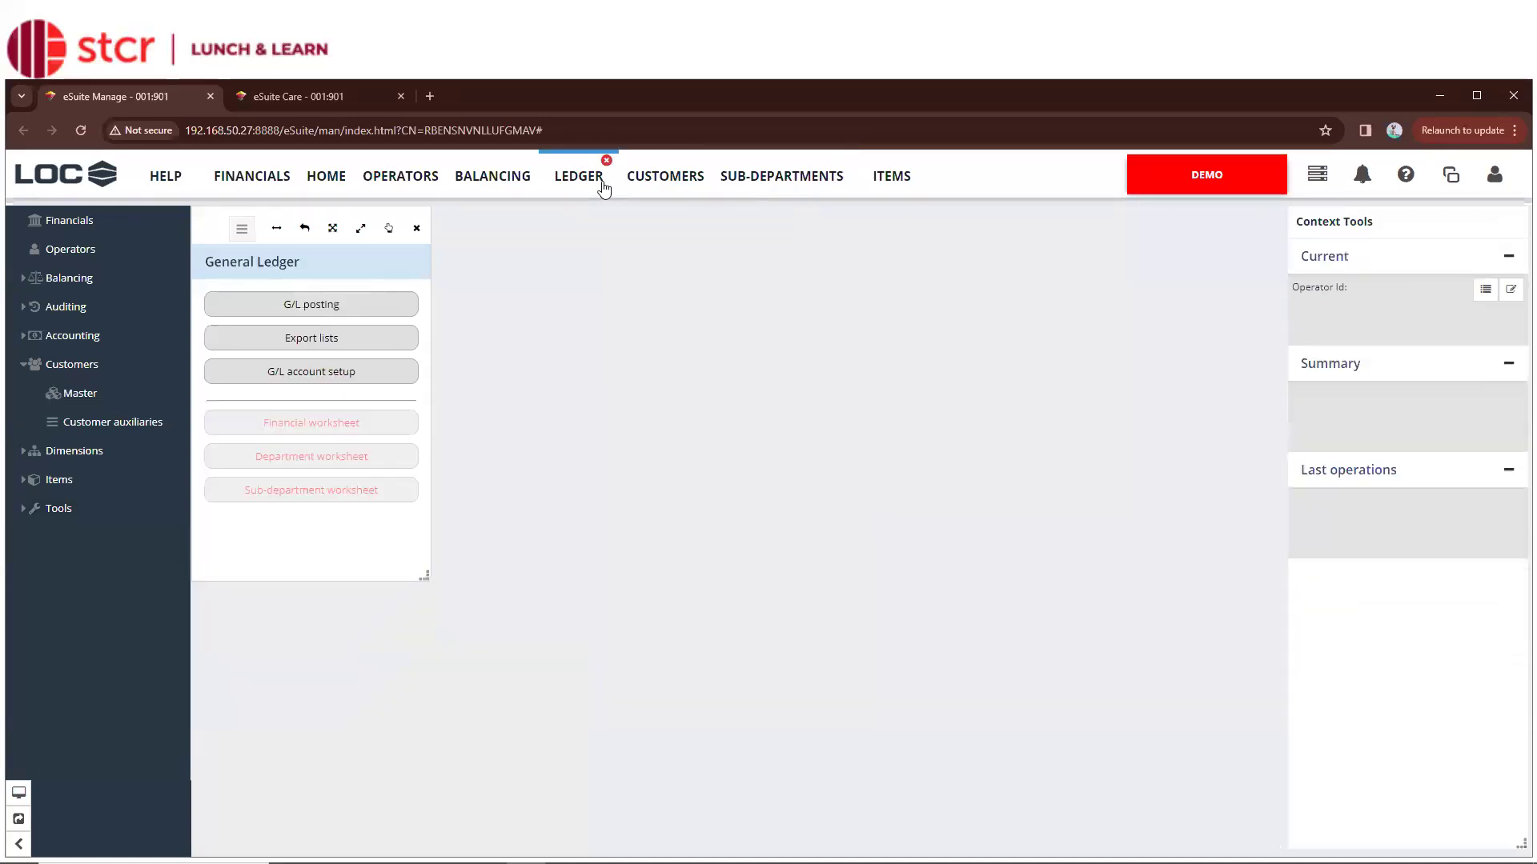
pyautogui.click(507, 191)
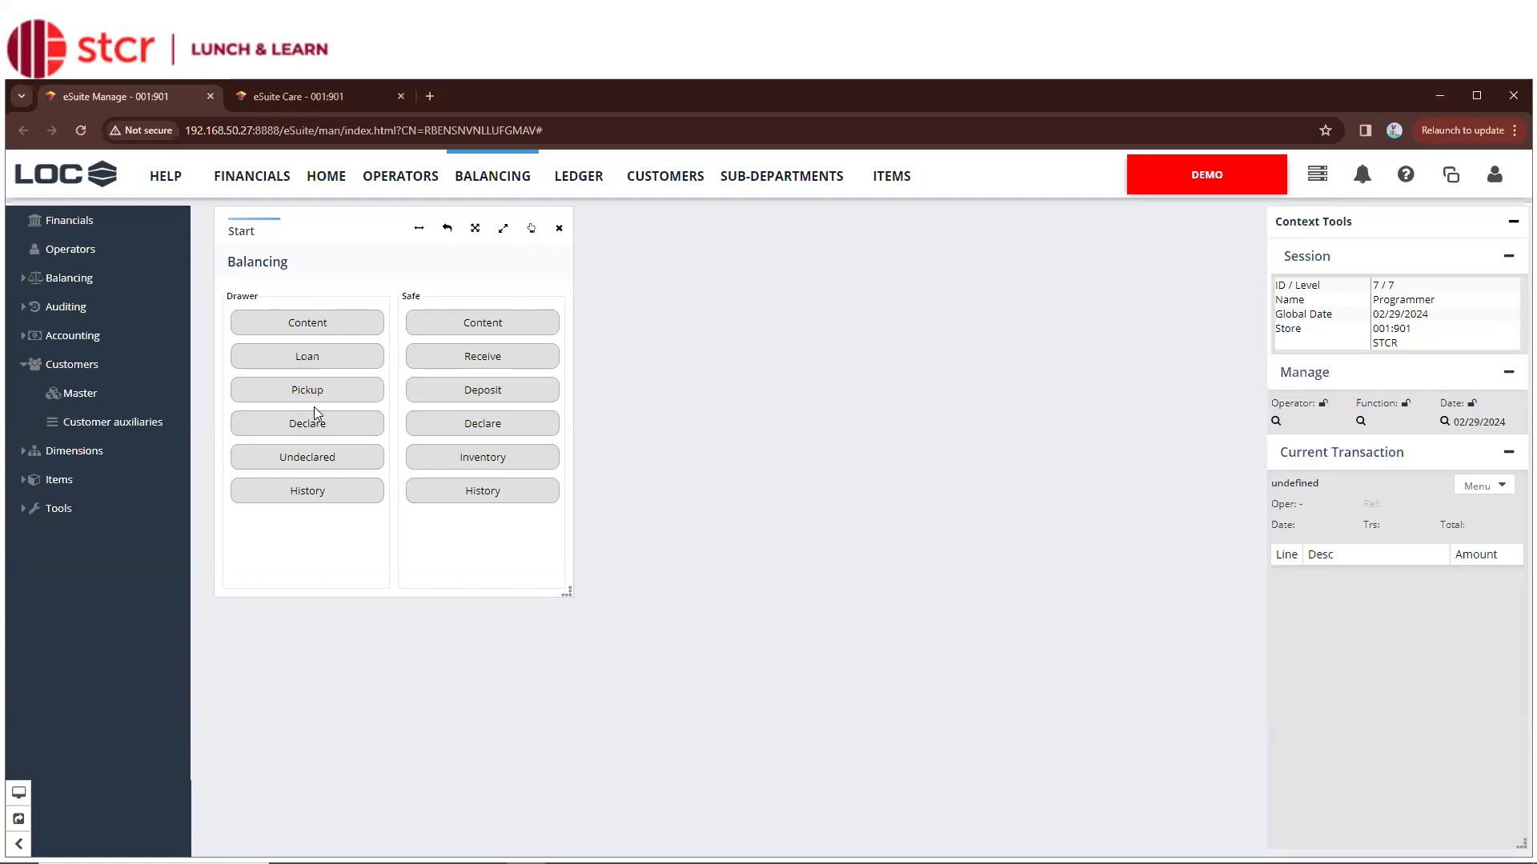
pyautogui.click(69, 484)
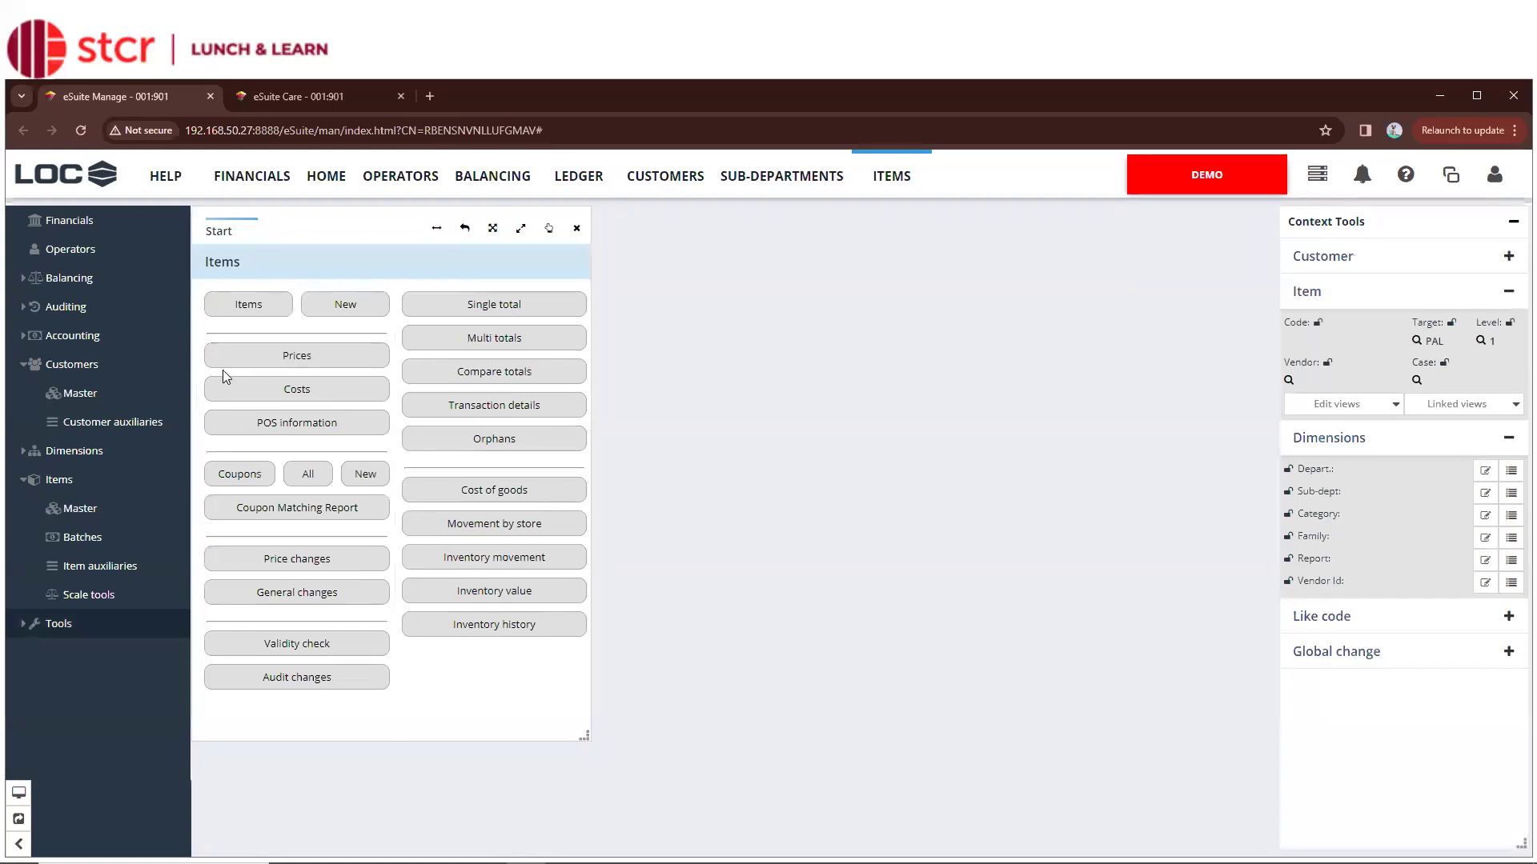
pyautogui.click(516, 164)
pyautogui.moveTo(639, 836)
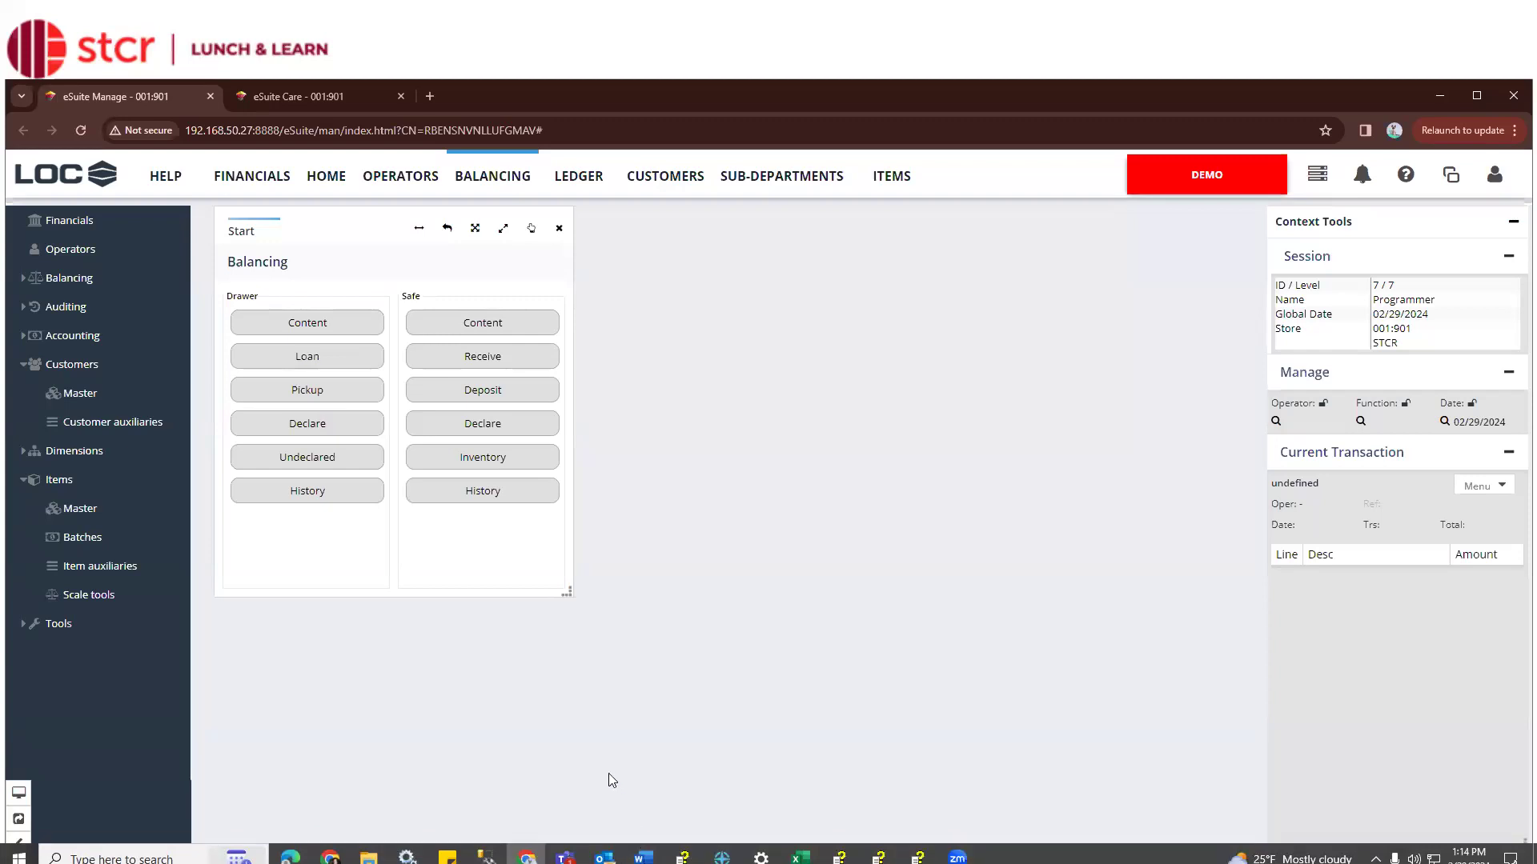
pyautogui.click(686, 178)
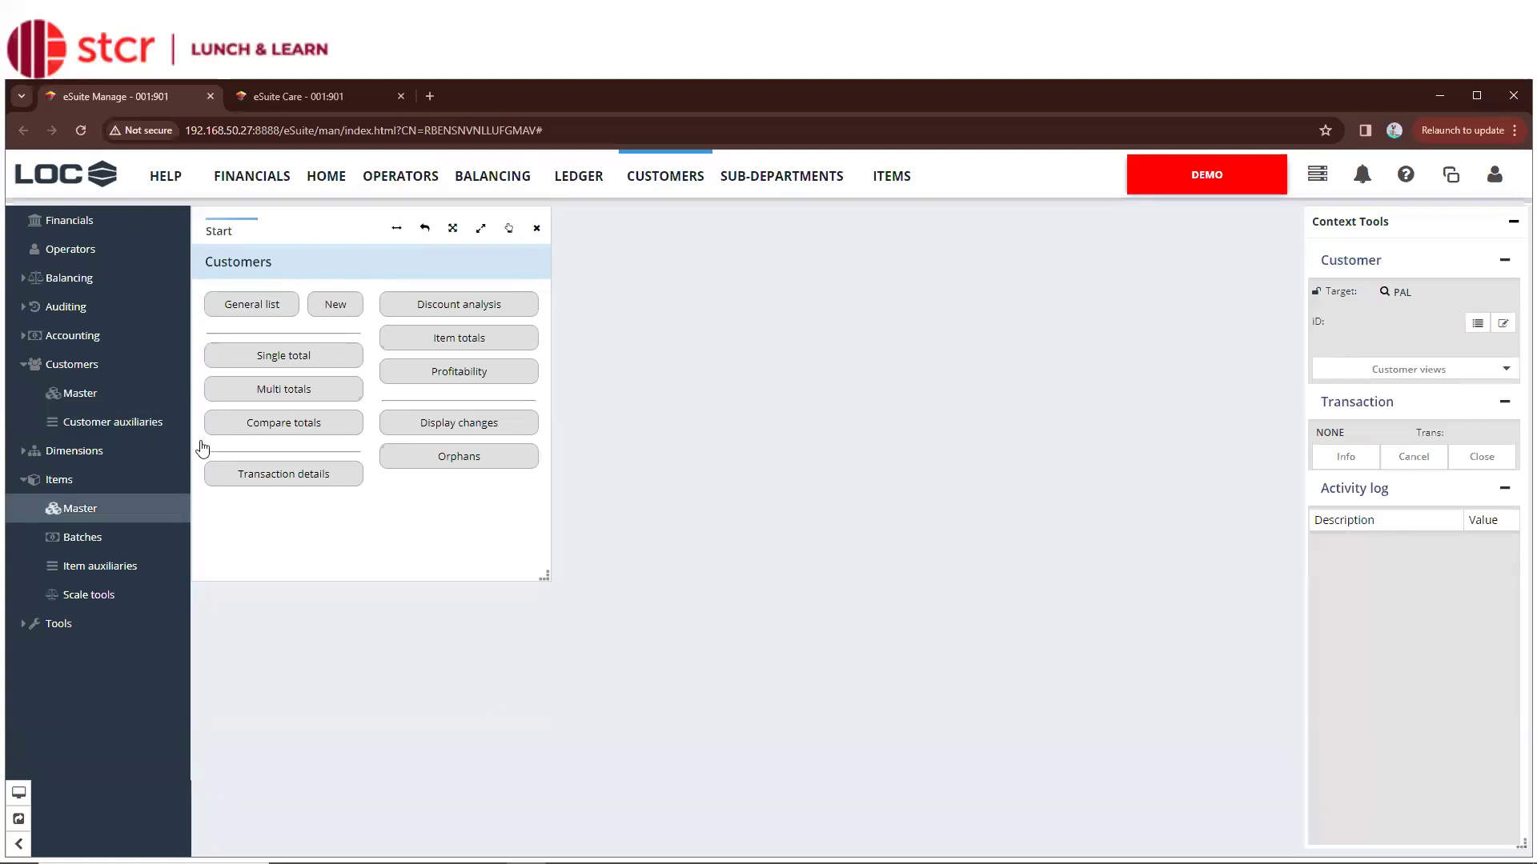
# Show the HOME sales dashboard, then switch to the eSuite Care dashboard
pyautogui.click(325, 182)
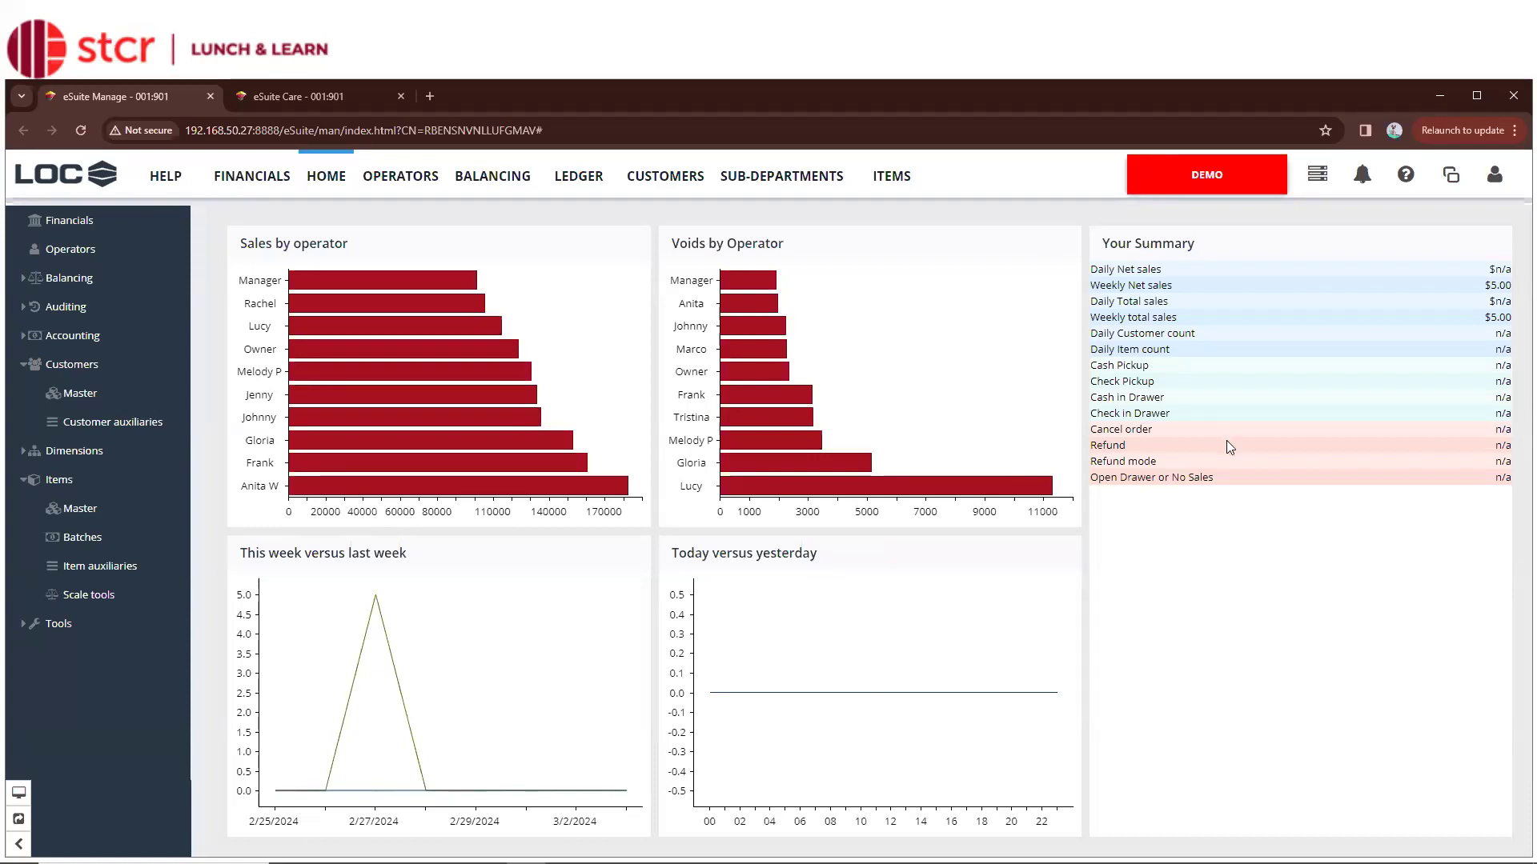
pyautogui.click(336, 96)
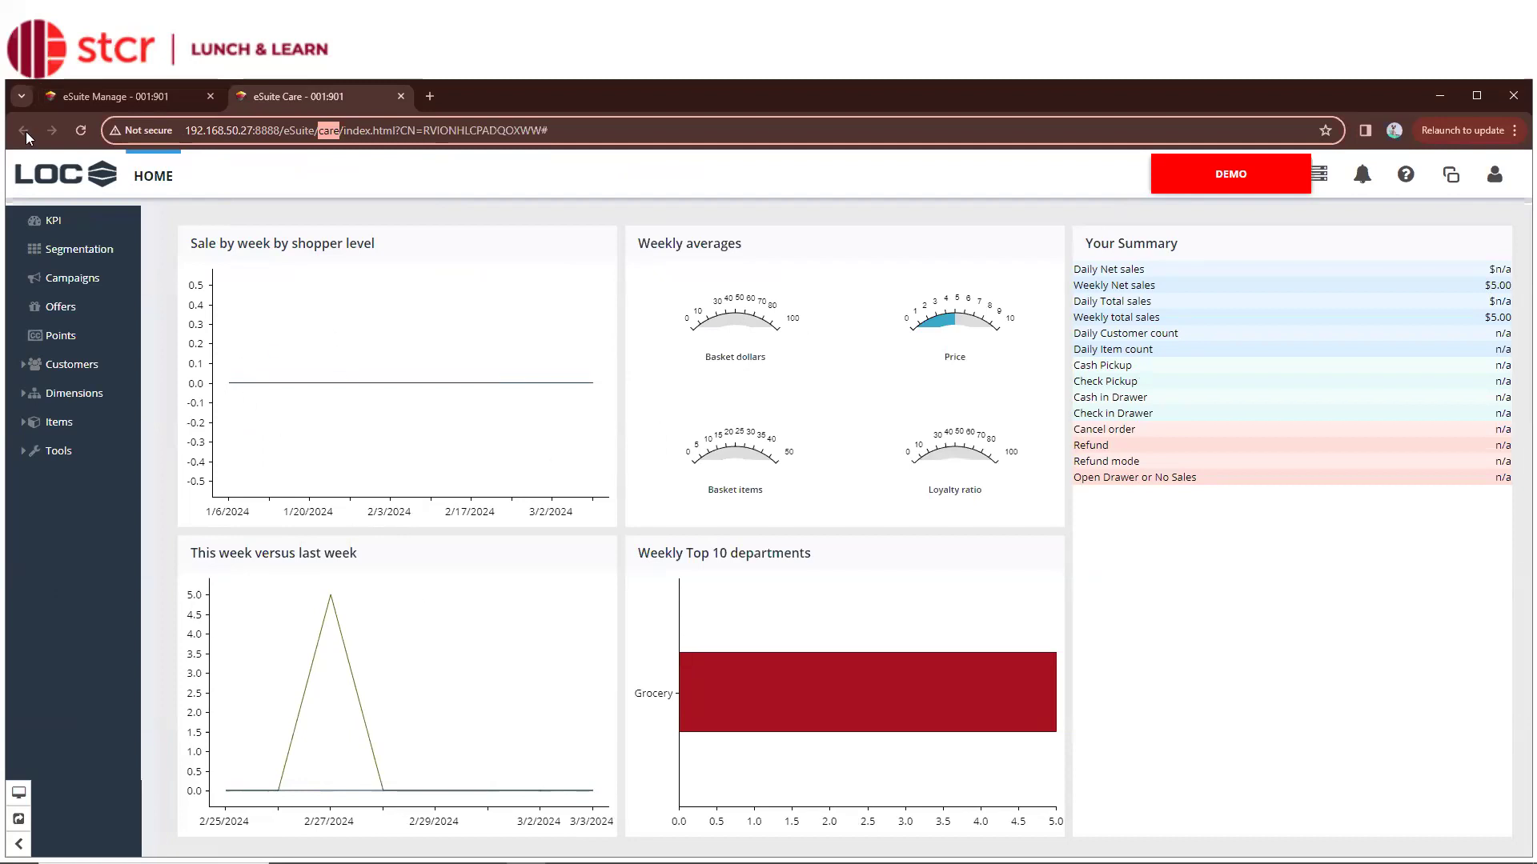
# Go back to the eSuite Manage module and bring up the ITEMS start page
pyautogui.click(117, 99)
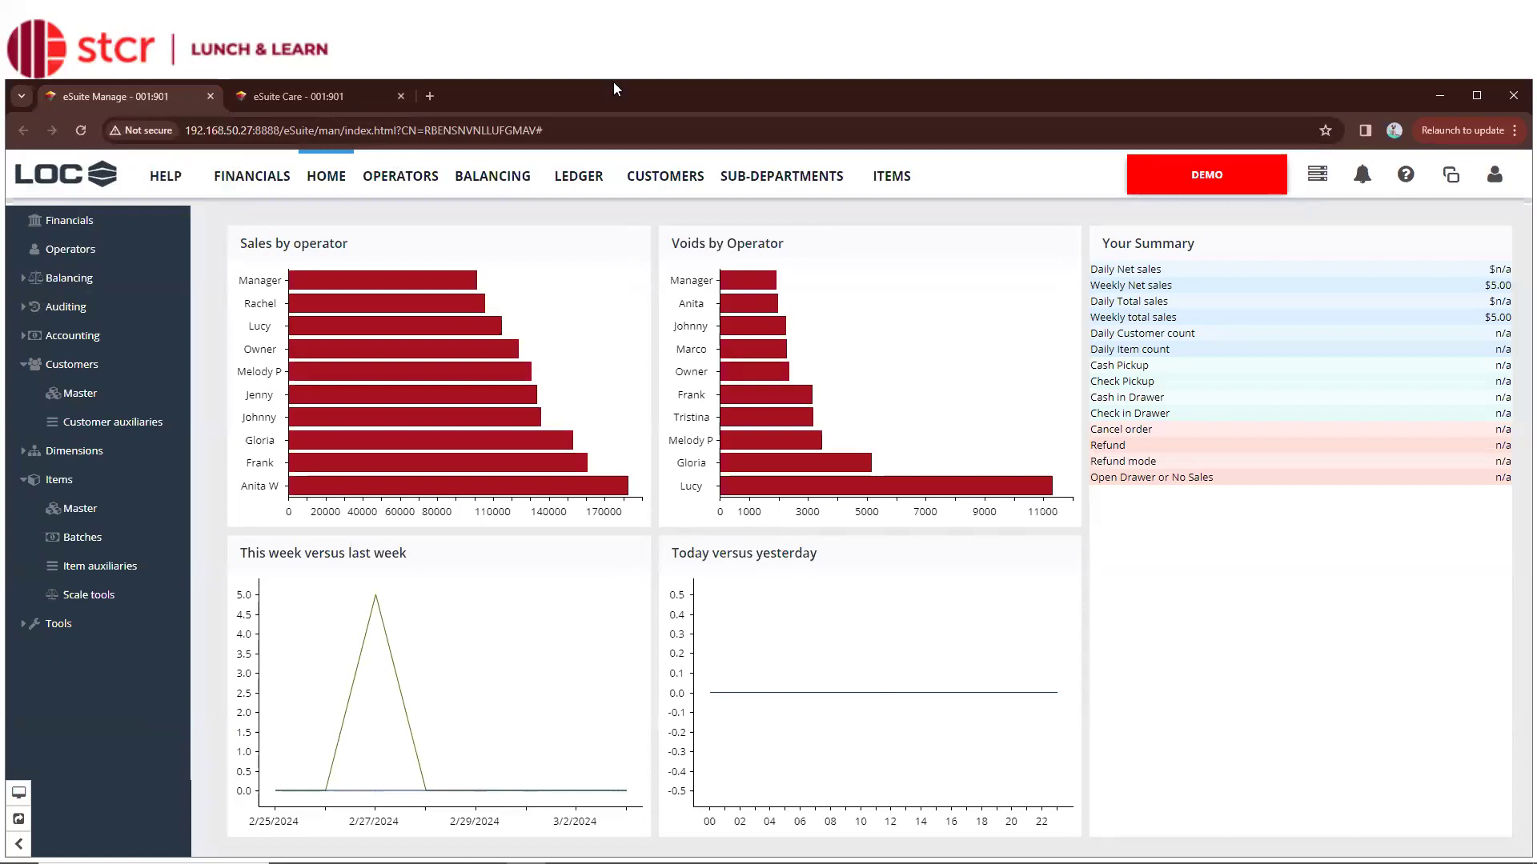
pyautogui.click(83, 511)
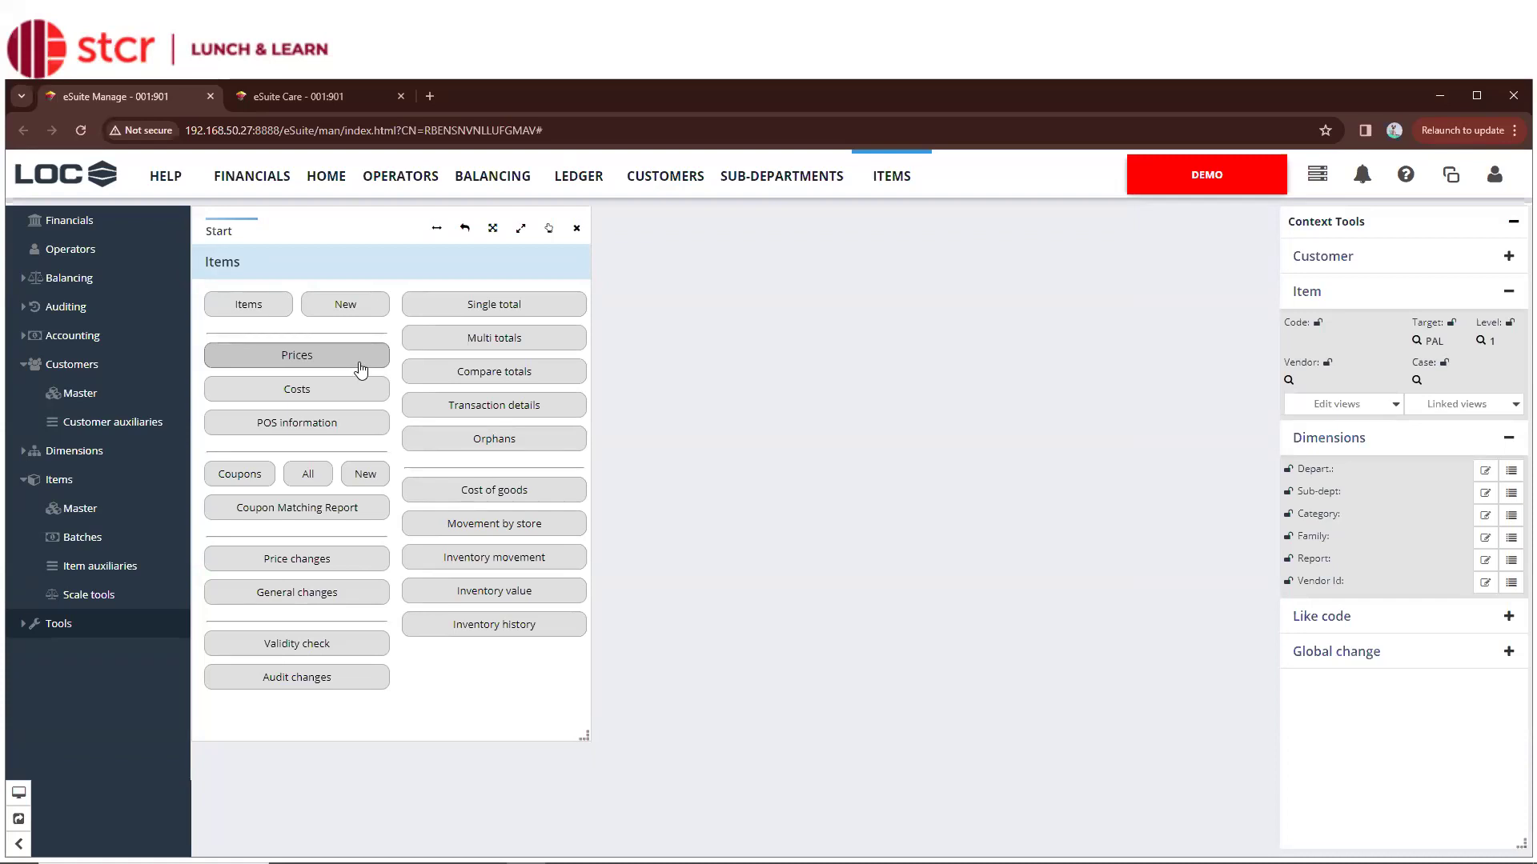
# Open the Prices wizard and tick both POS and Cost next to Show
pyautogui.click(360, 369)
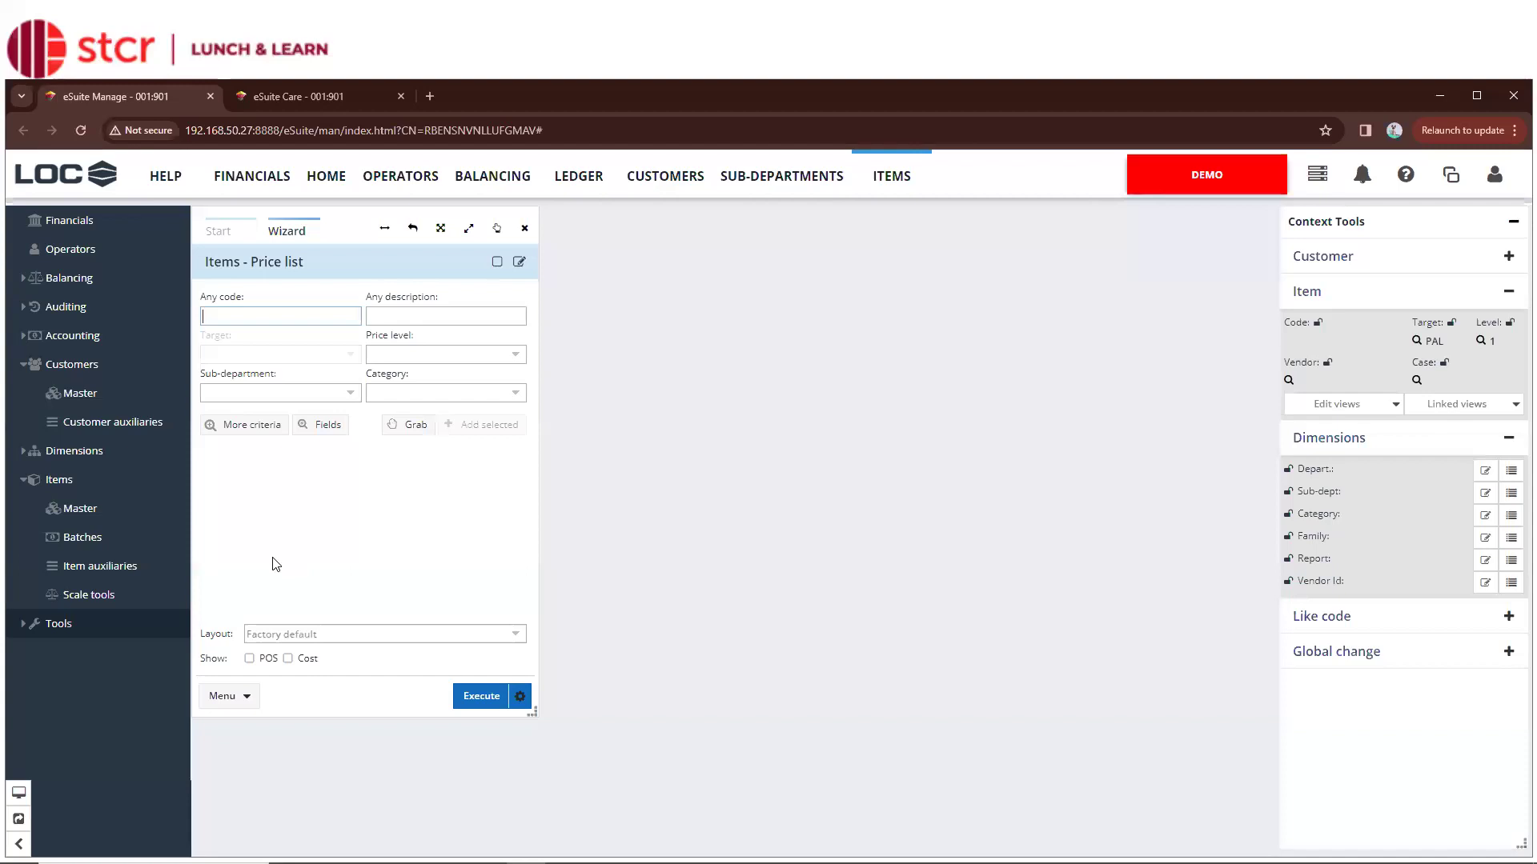
pyautogui.click(251, 660)
pyautogui.click(288, 660)
# Reopen the Items price list wizard, test 123456 in Any code, then clear it
pyautogui.click(218, 231)
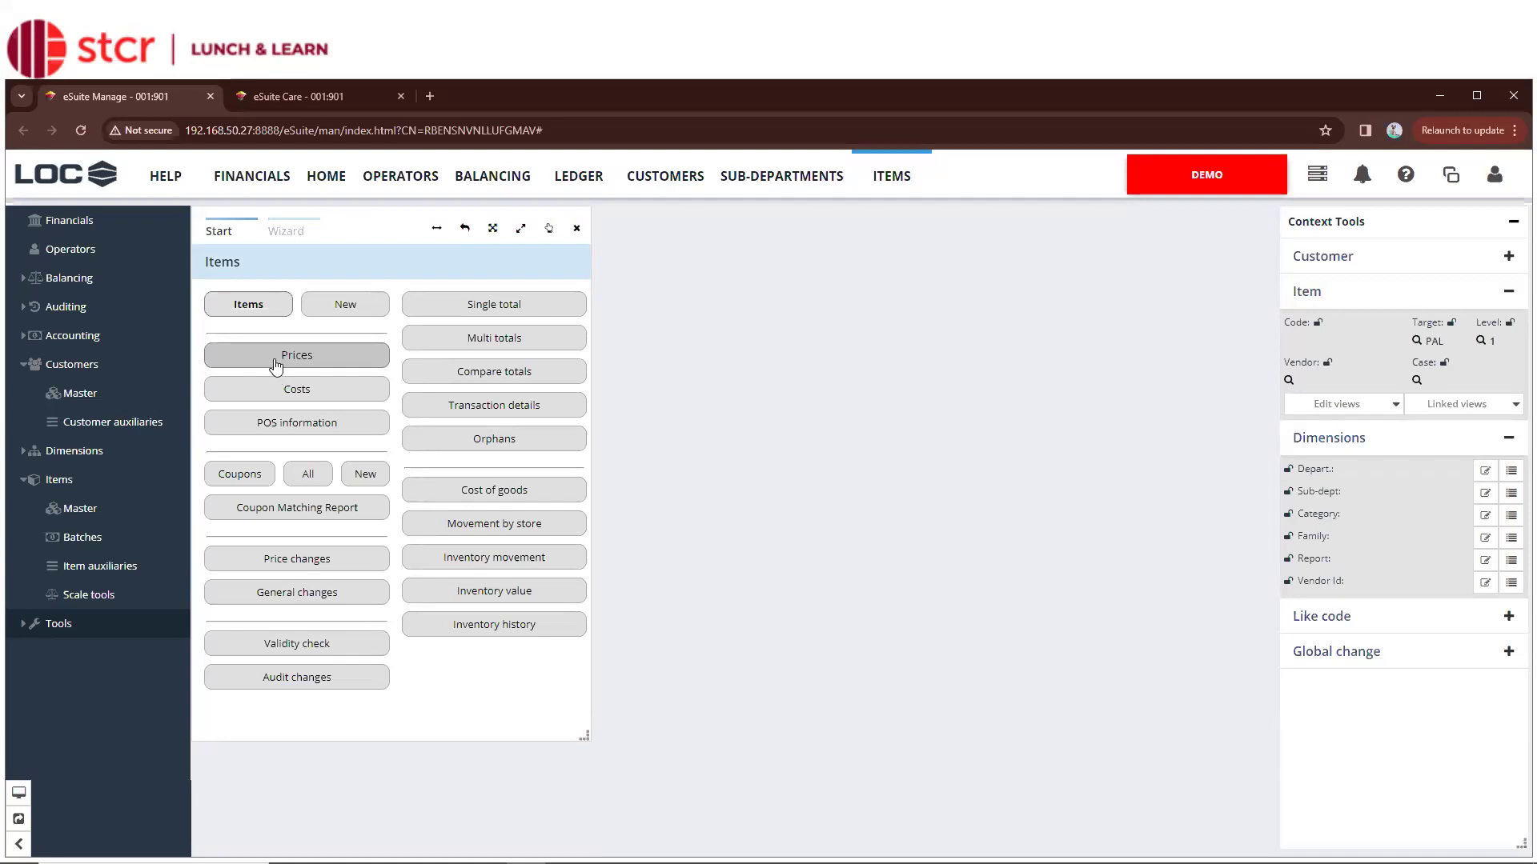
pyautogui.click(276, 364)
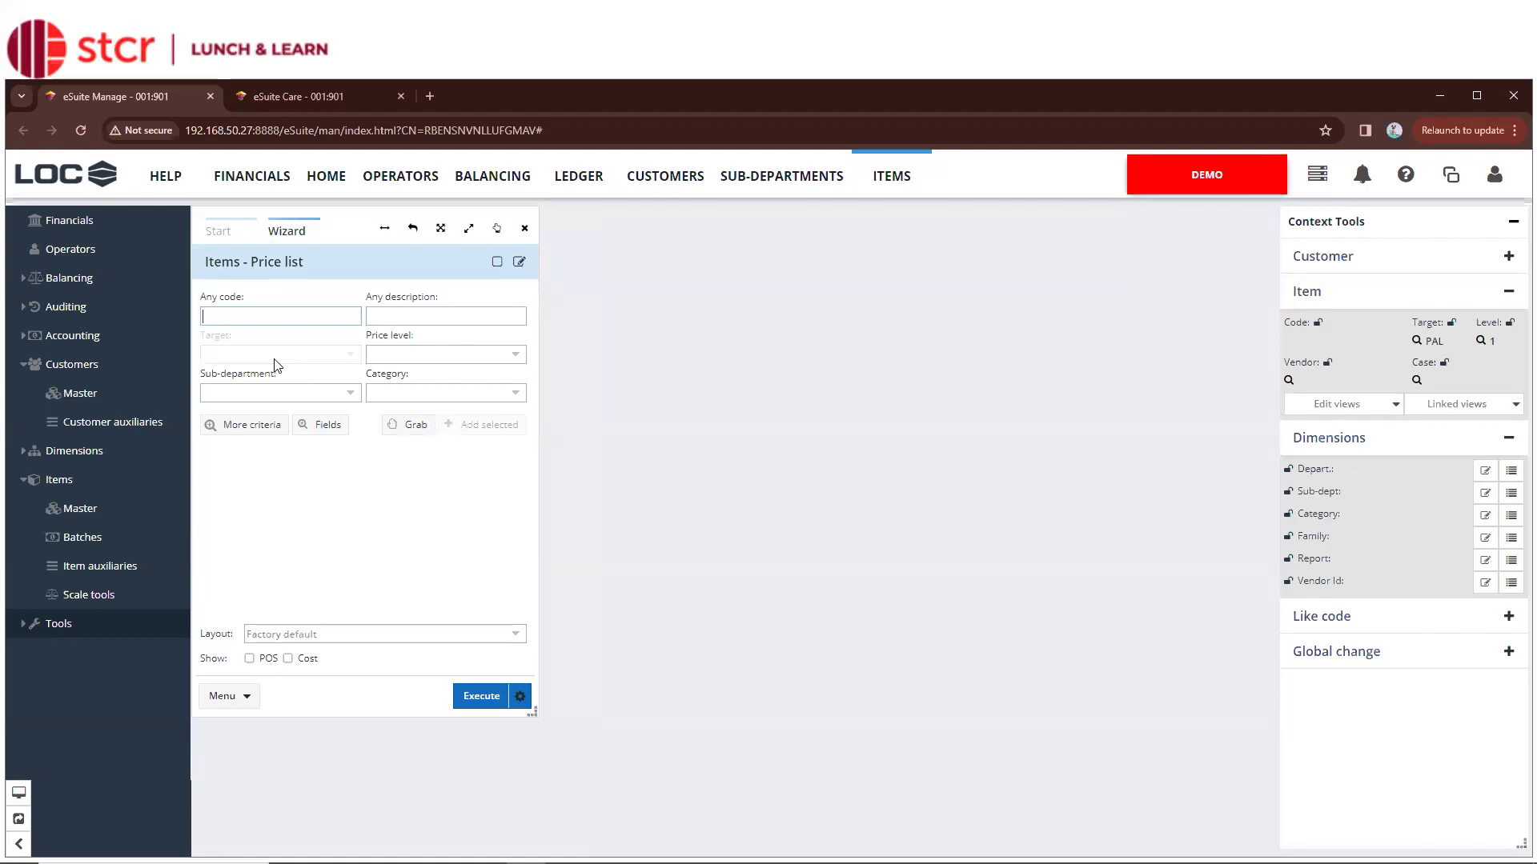
pyautogui.write('123456')
pyautogui.press('BackSpace')
pyautogui.press('BackSpace')
pyautogui.press('BackSpace')
pyautogui.press('BackSpace')
pyautogui.press('BackSpace')
pyautogui.press('BackSpace')
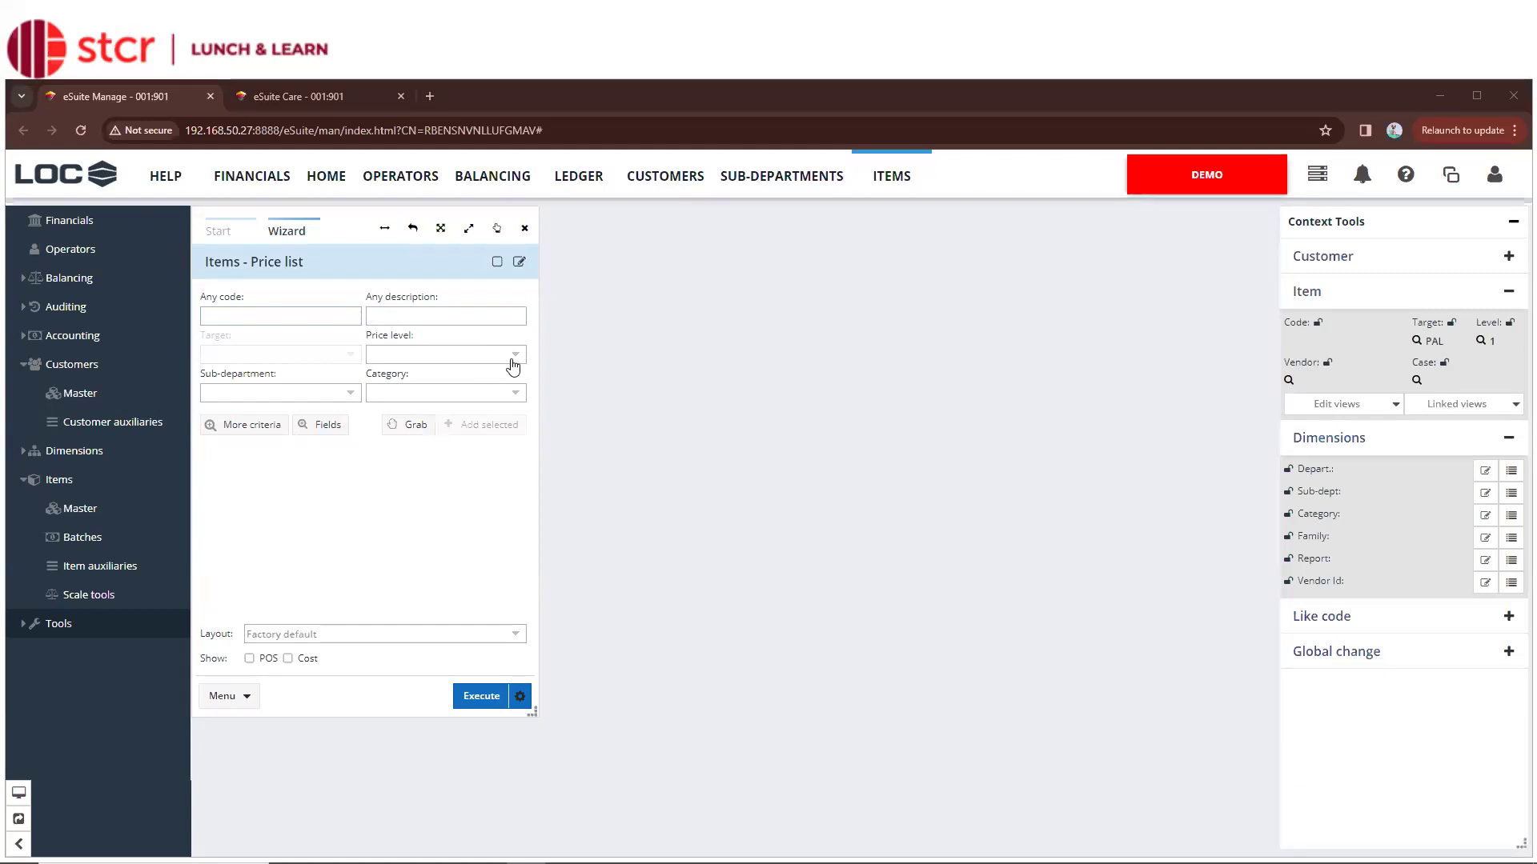
pyautogui.click(351, 393)
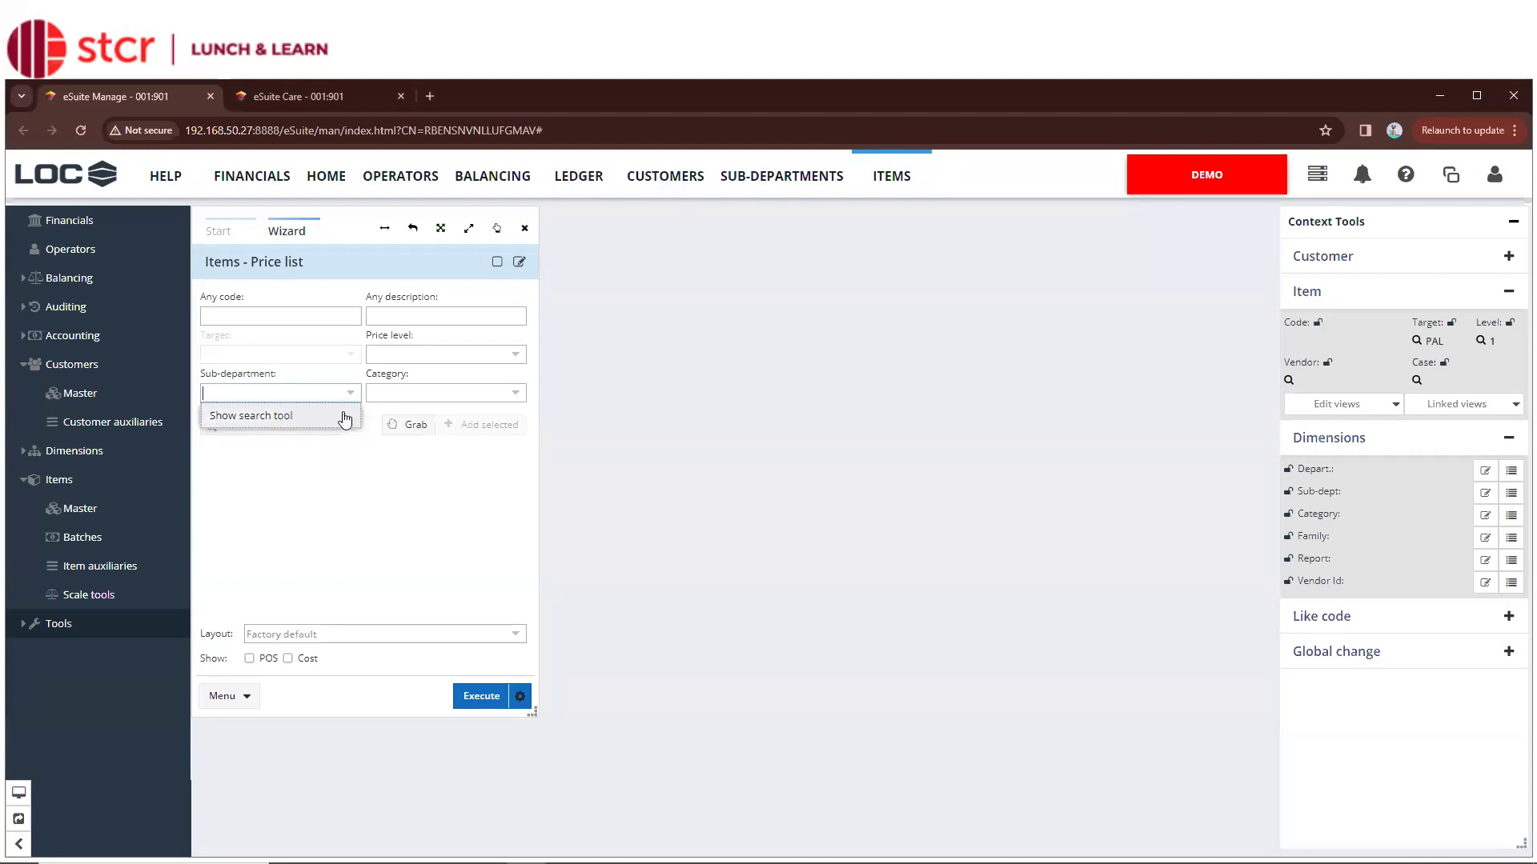
pyautogui.click(345, 417)
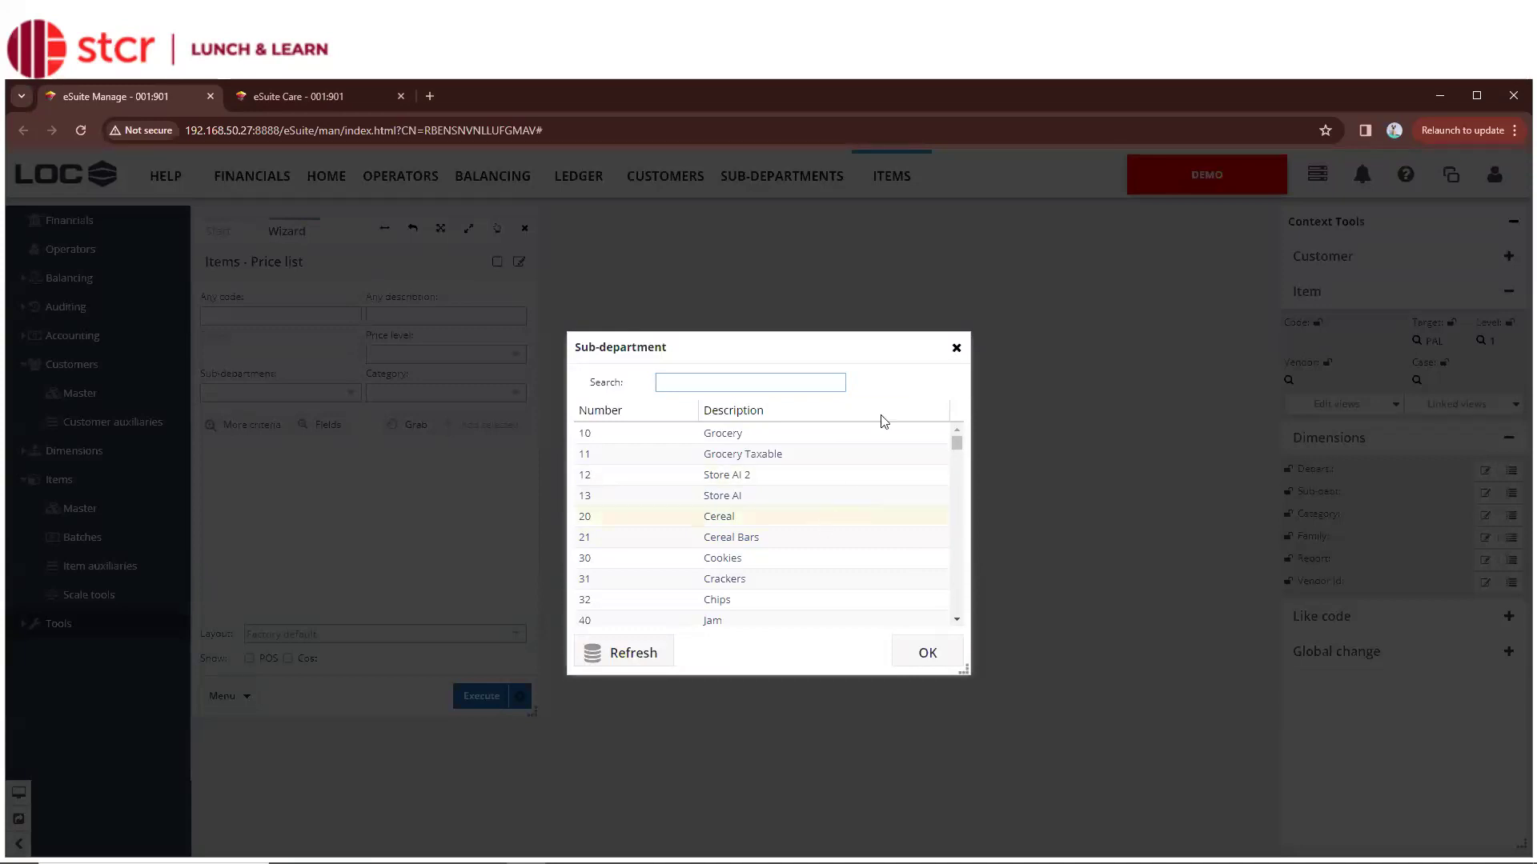
pyautogui.click(958, 349)
pyautogui.click(336, 388)
pyautogui.write('32')
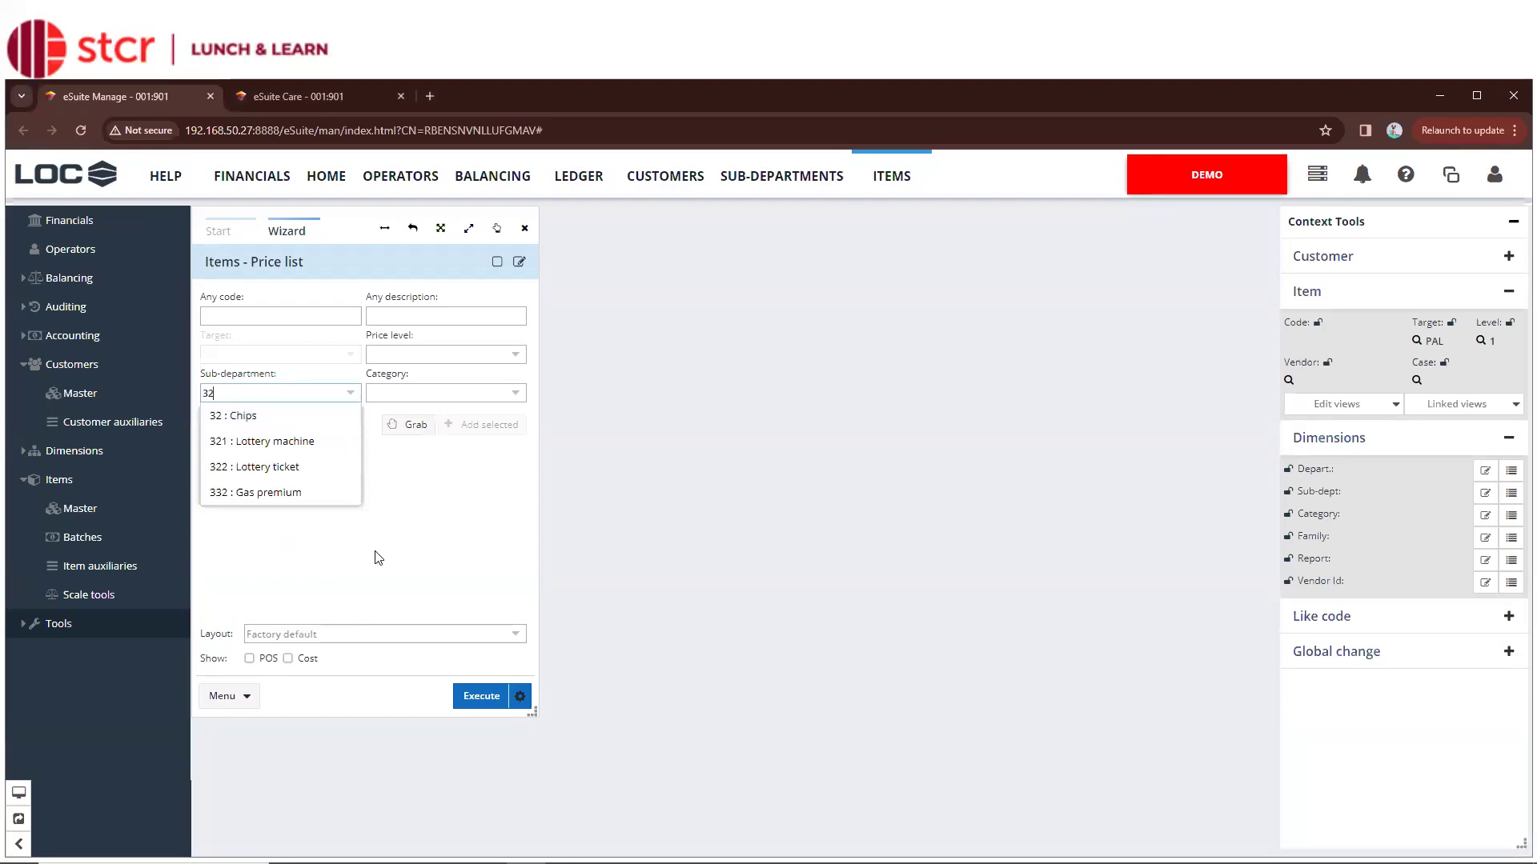
pyautogui.press('BackSpace')
pyautogui.press('BackSpace')
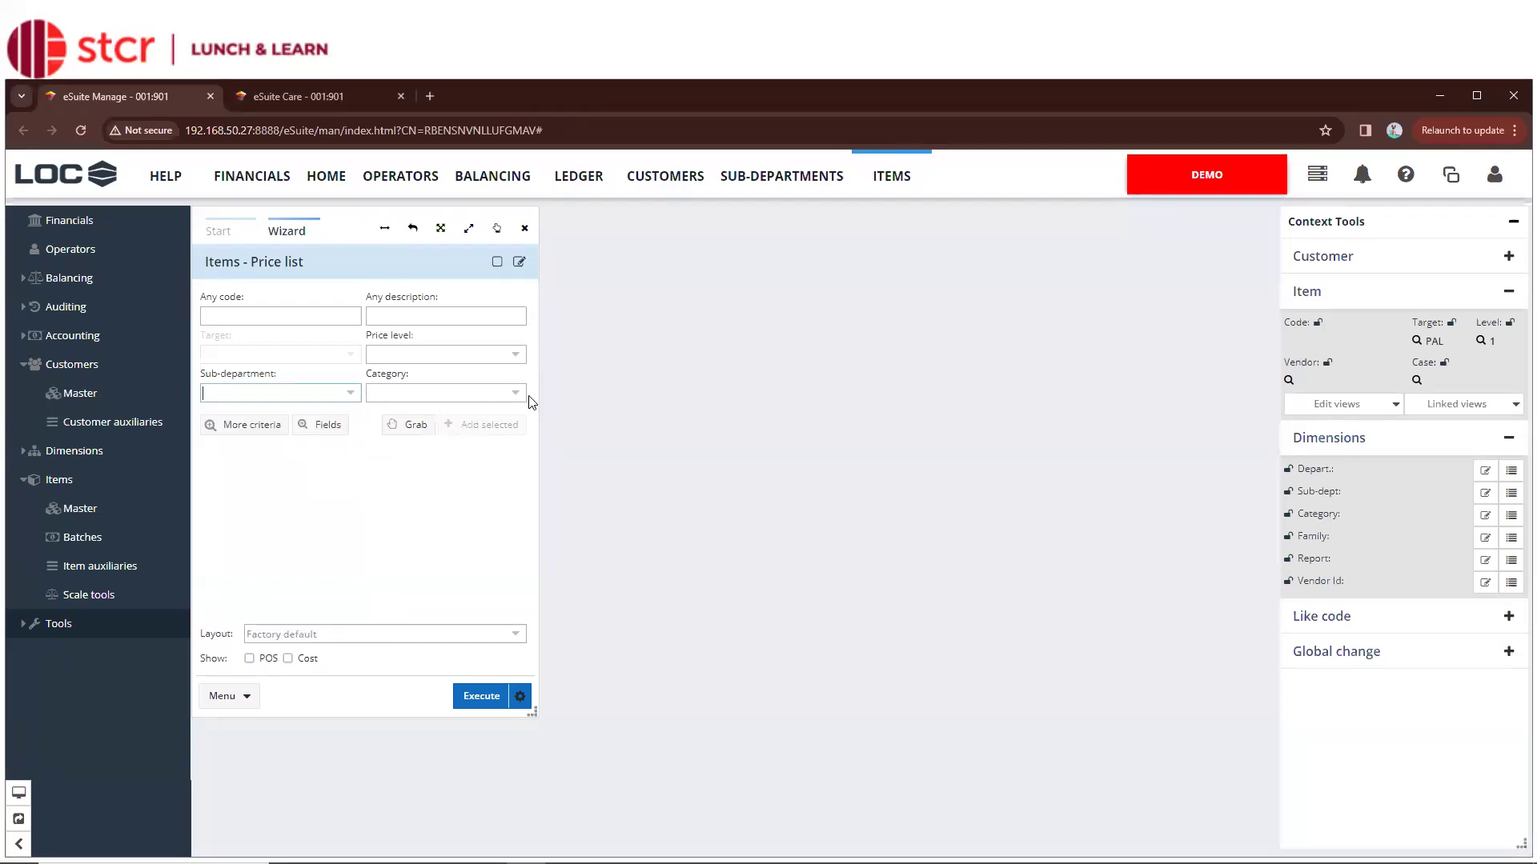
# In the More criteria Select Criteria dialog, check Vendor ID, Like code and Mix & Match
pyautogui.click(271, 429)
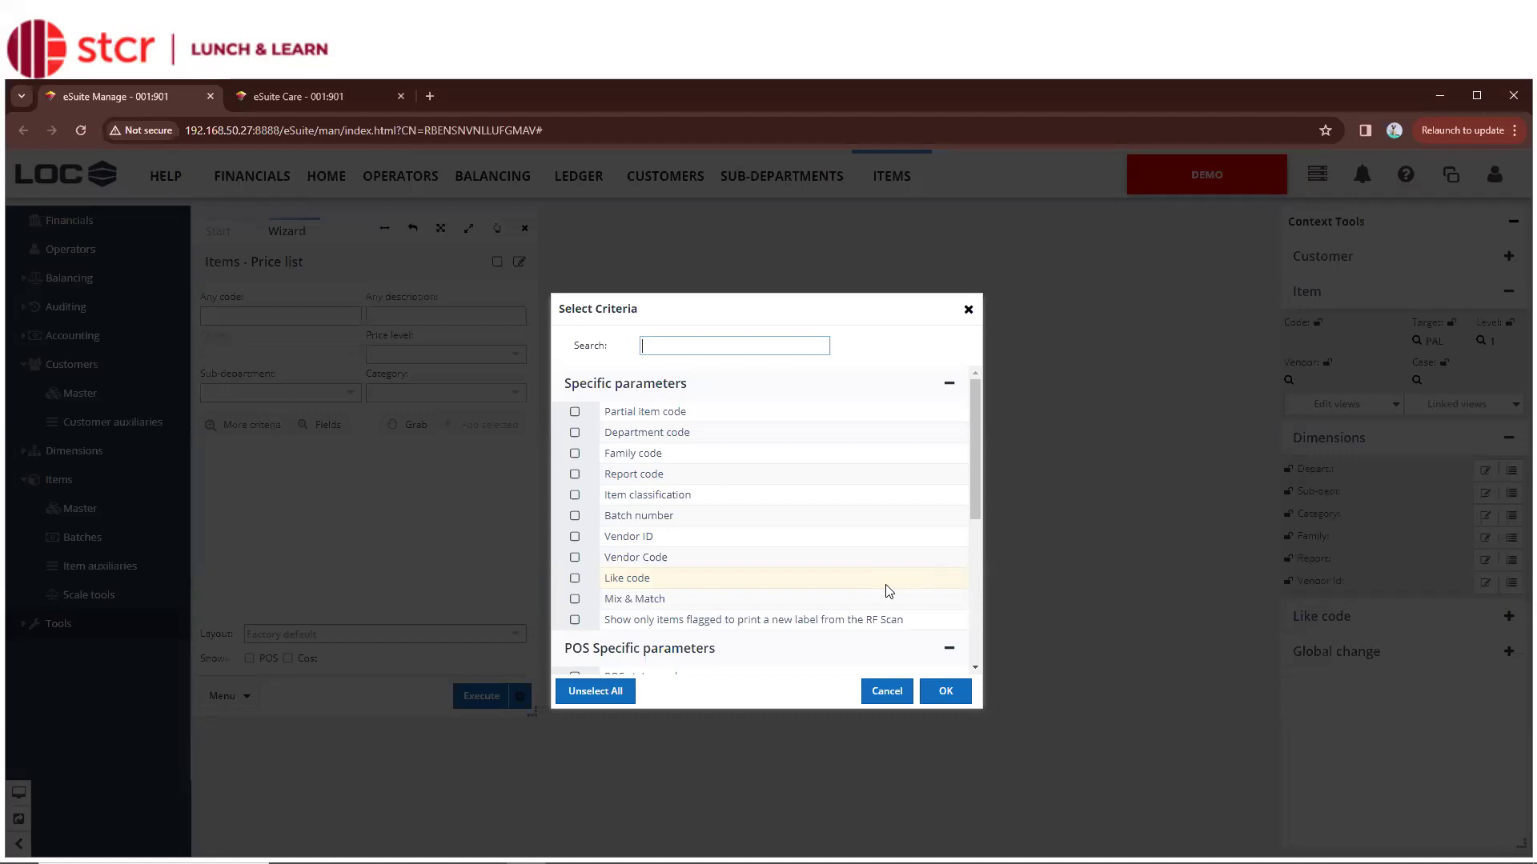
pyautogui.click(574, 537)
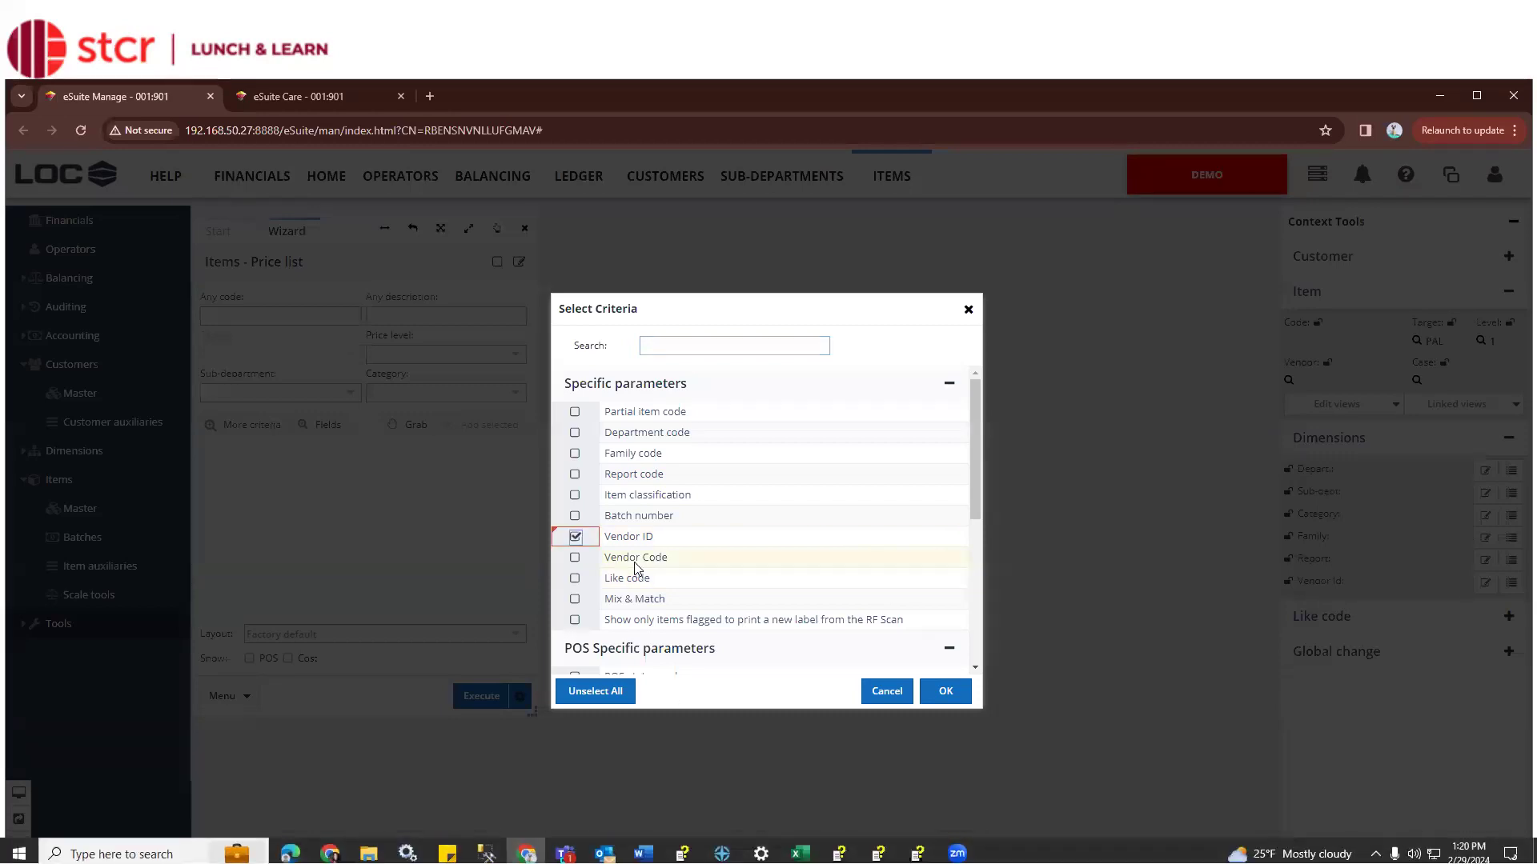
pyautogui.scroll(-2, 633, 565)
pyautogui.click(574, 417)
pyautogui.click(574, 439)
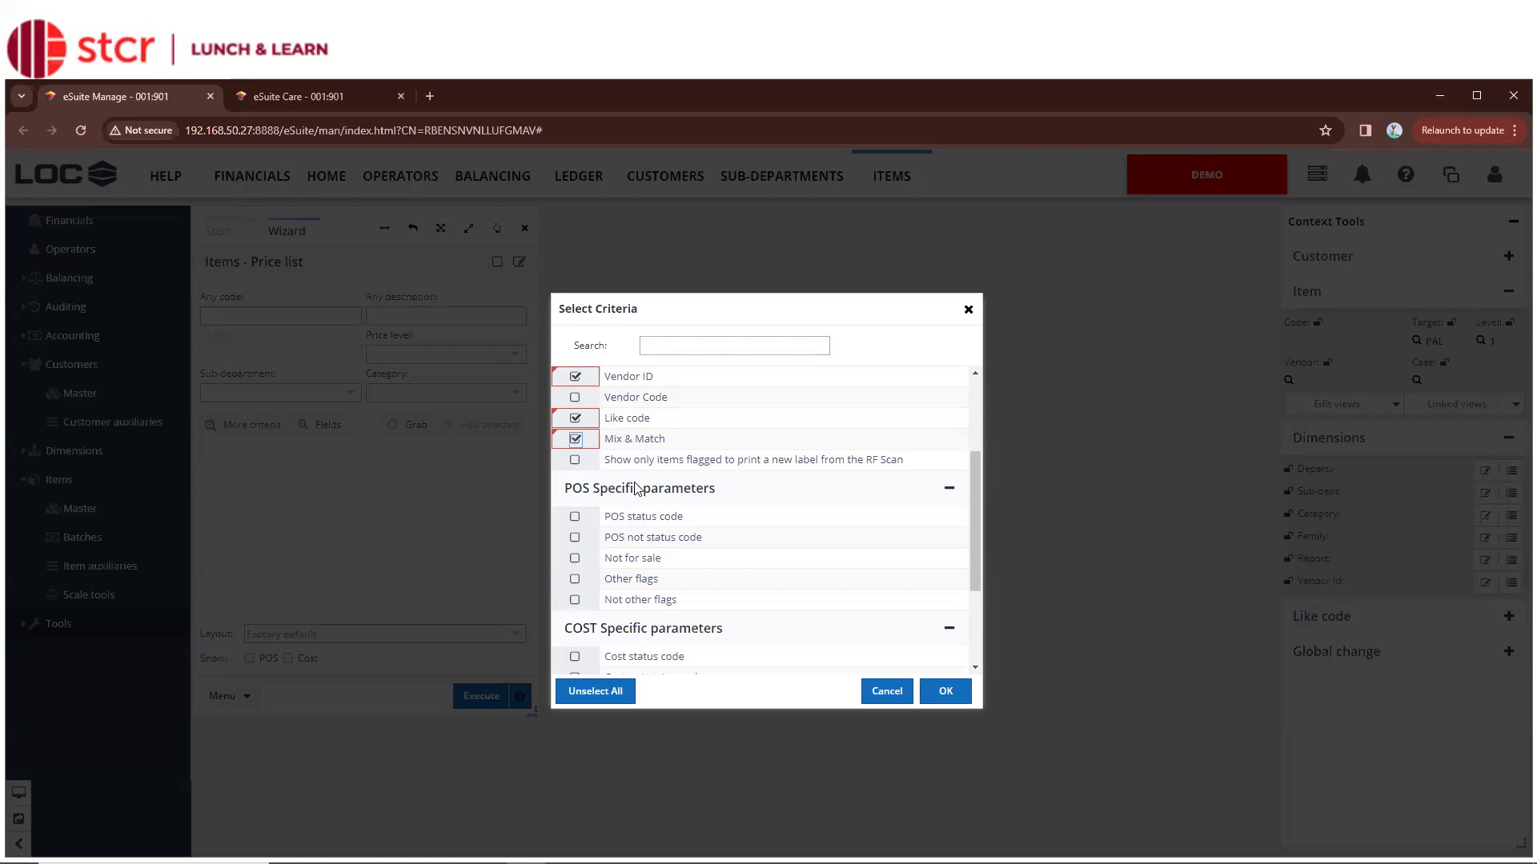
pyautogui.scroll(-2, 636, 490)
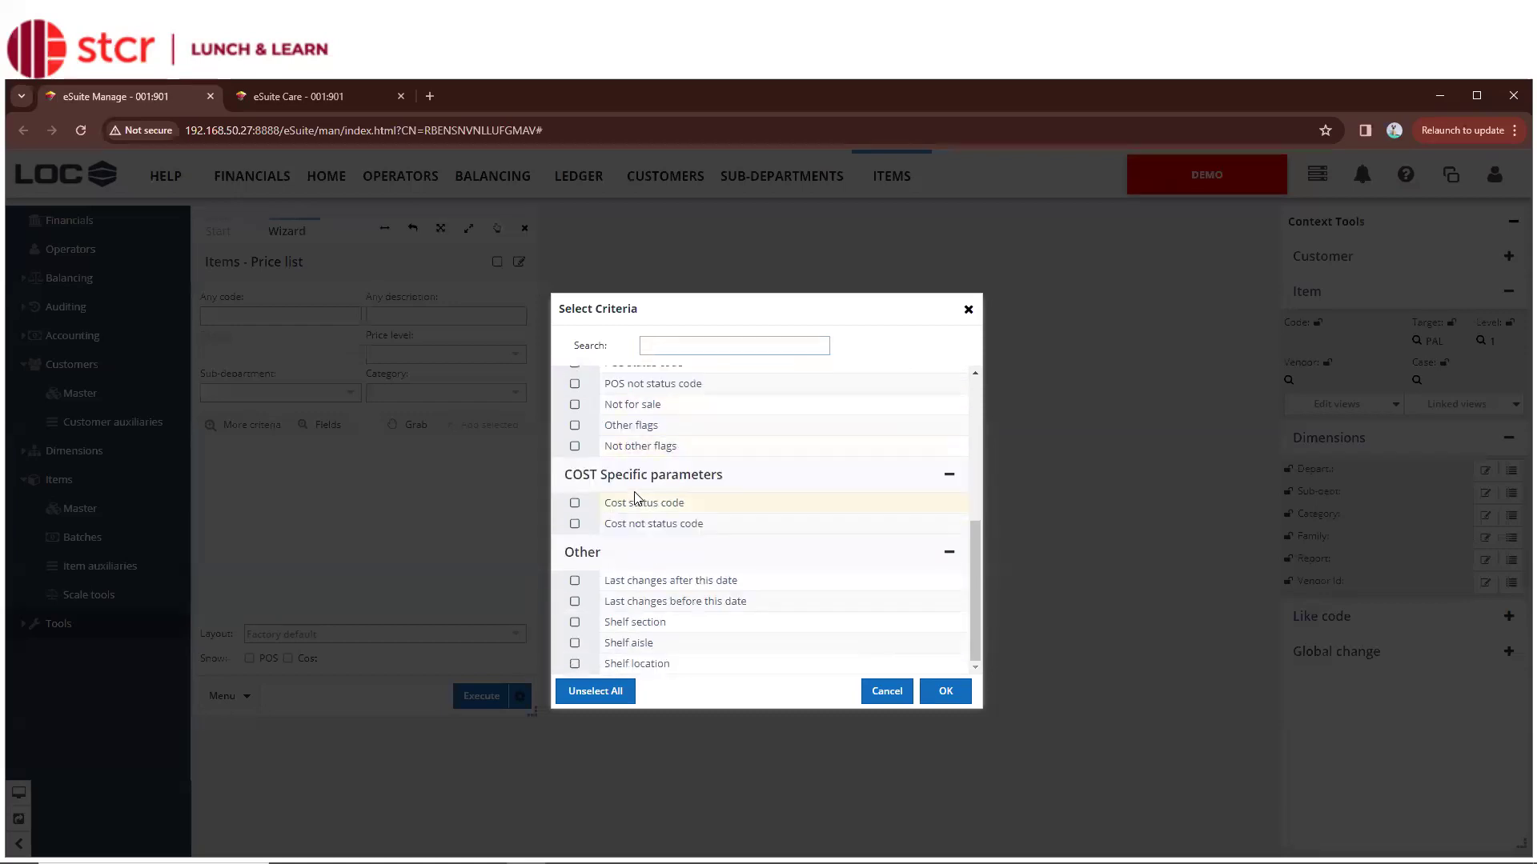
pyautogui.scroll(2, 604, 570)
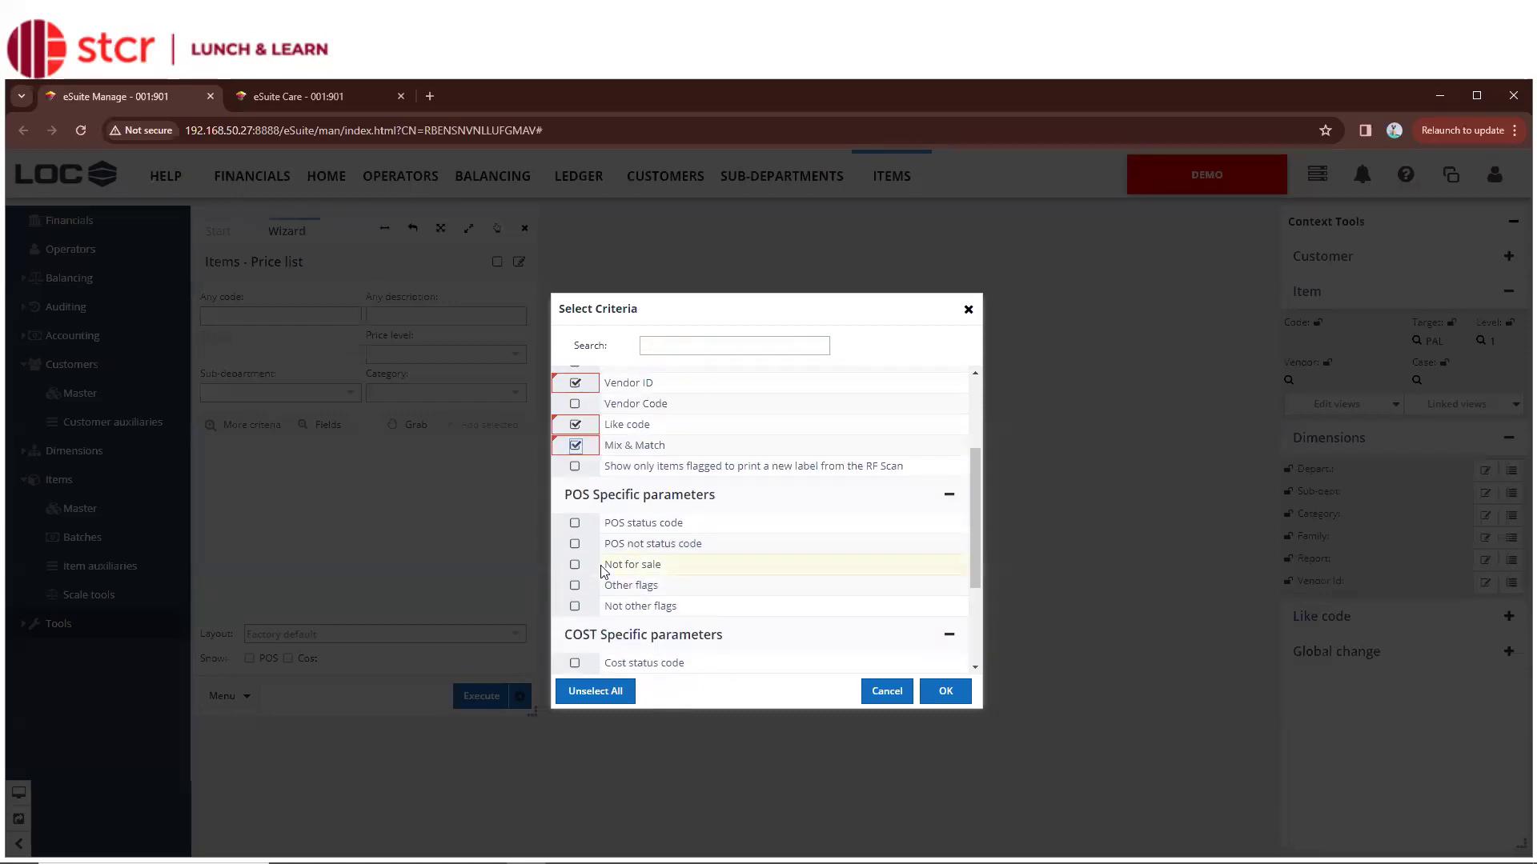
pyautogui.scroll(2, 604, 570)
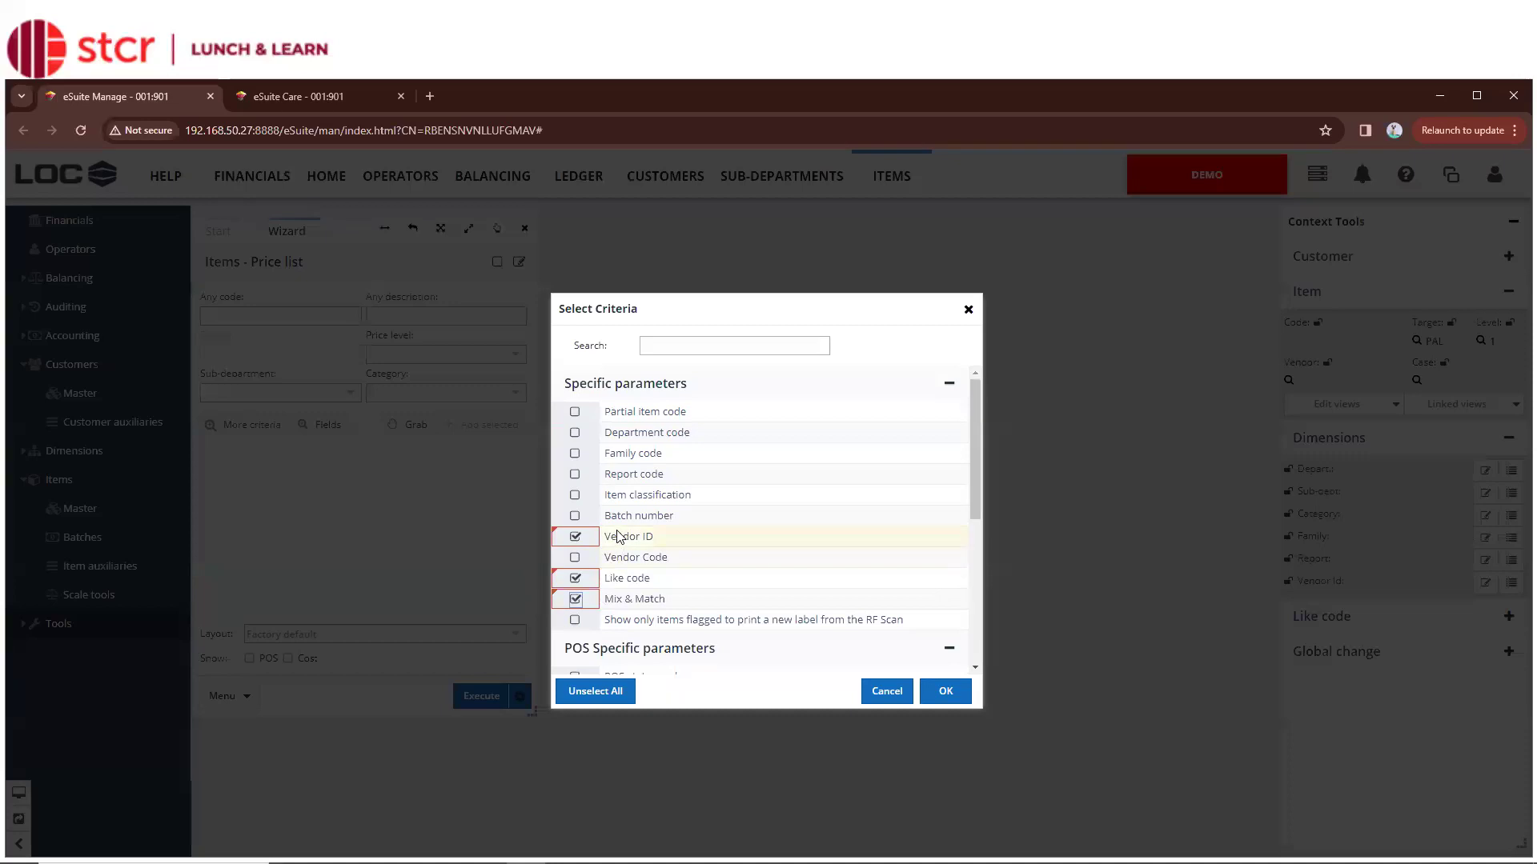
# Apply the Vendor ID, Like code and Mix & Match criteria, and tick POS and Cost in the Show row
pyautogui.click(945, 691)
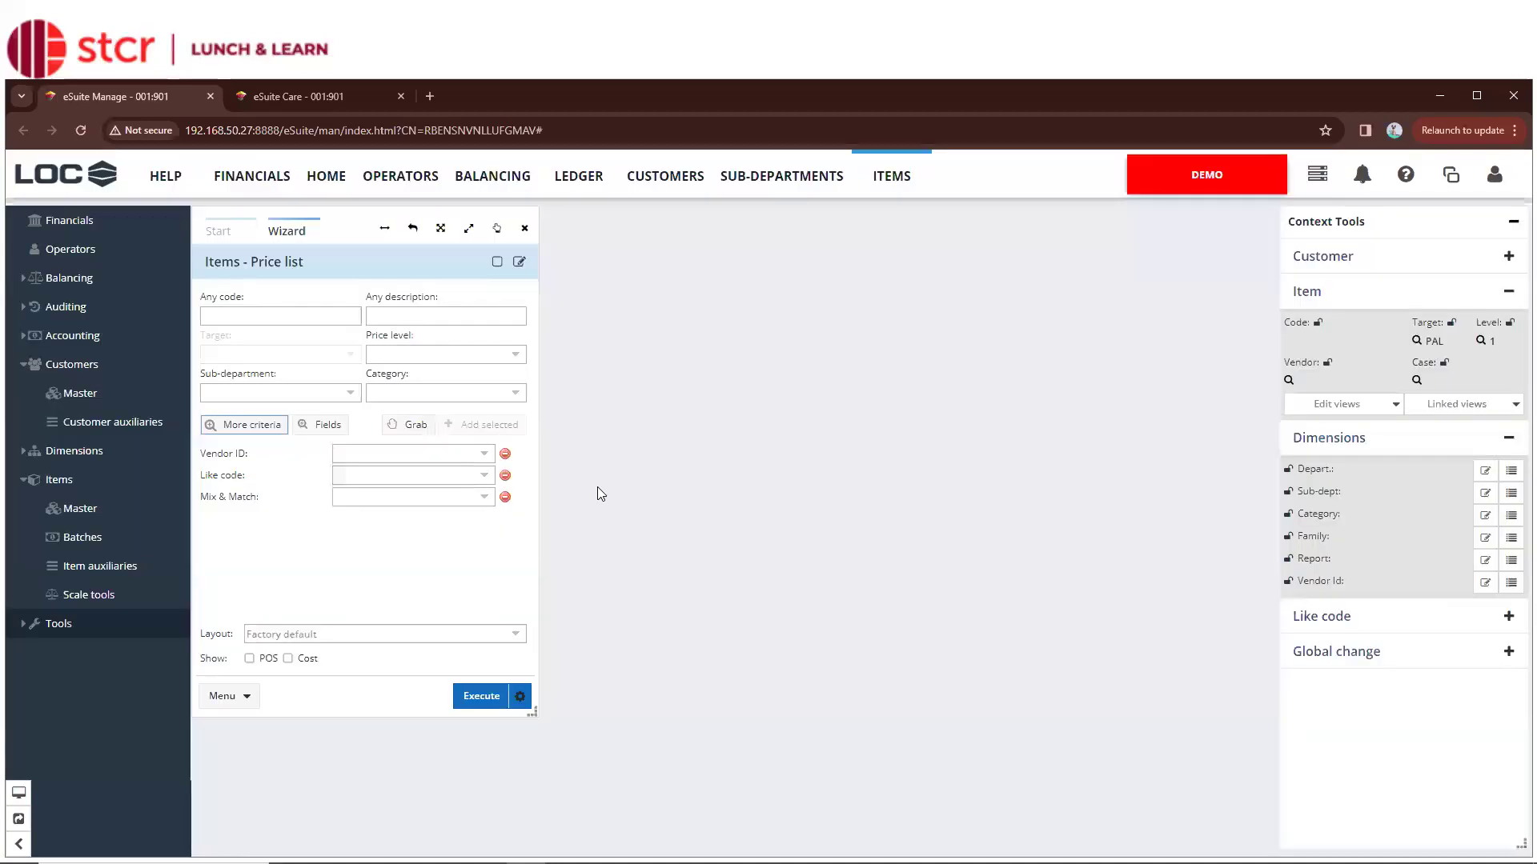
pyautogui.click(490, 457)
pyautogui.click(491, 456)
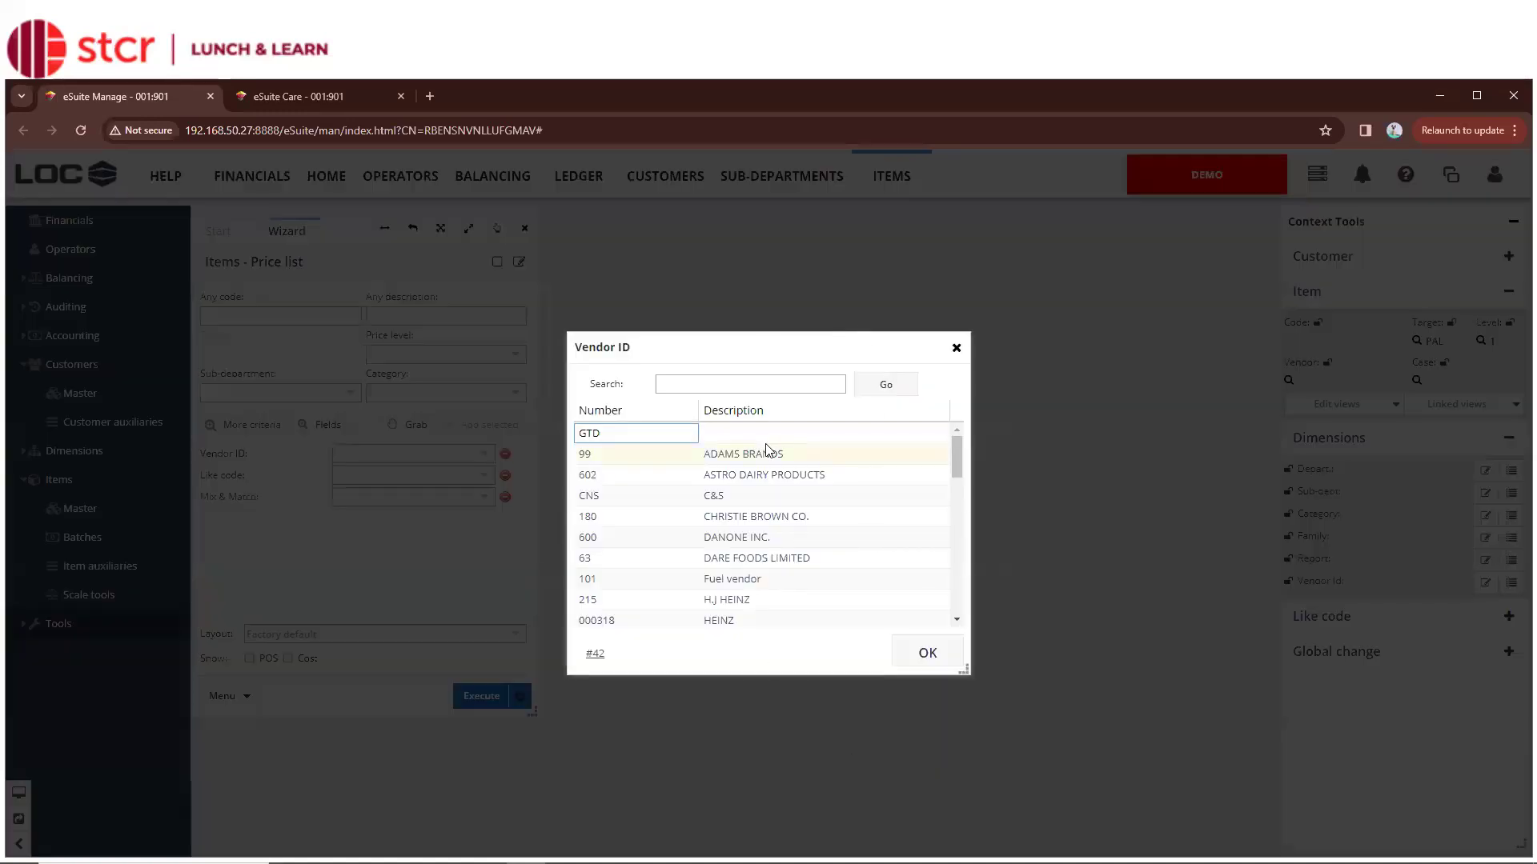
pyautogui.click(957, 348)
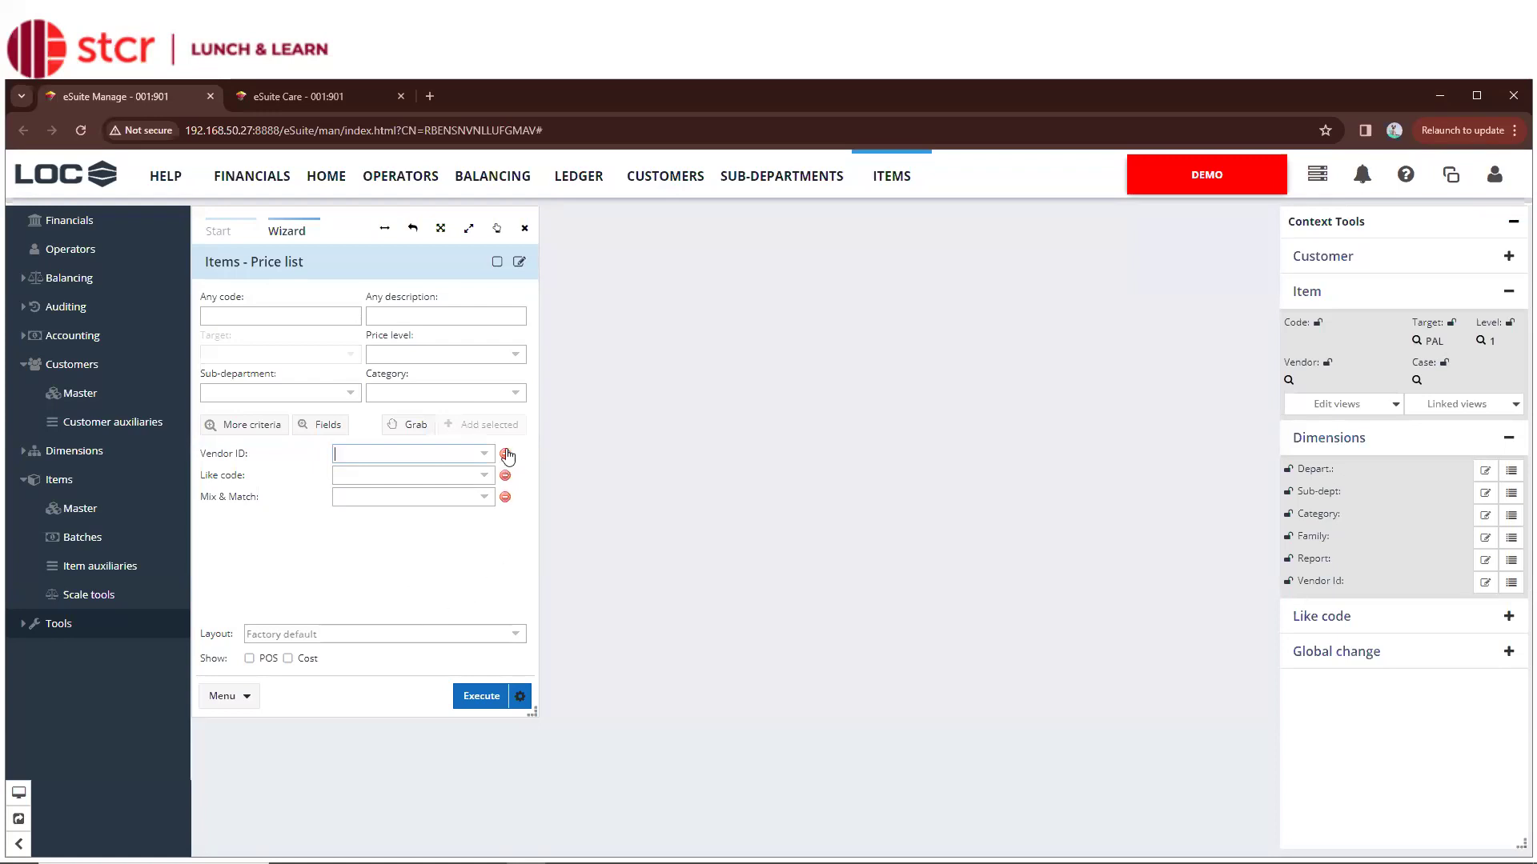
pyautogui.click(250, 658)
pyautogui.click(289, 657)
# Save the search as a new configuration 'STCR', with Public and Preferred default left unchecked
pyautogui.click(522, 266)
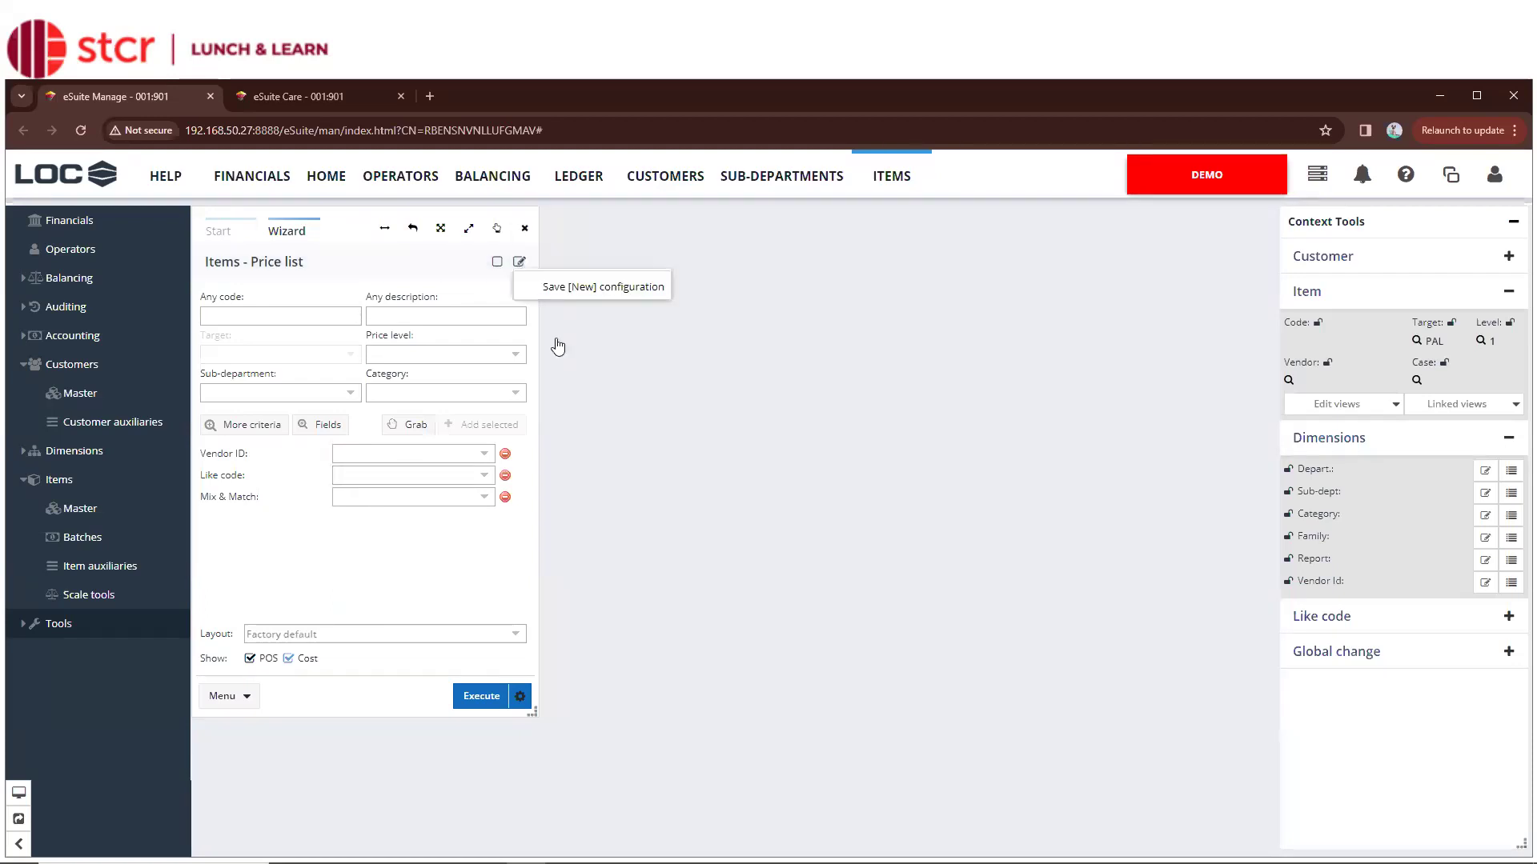
pyautogui.click(604, 288)
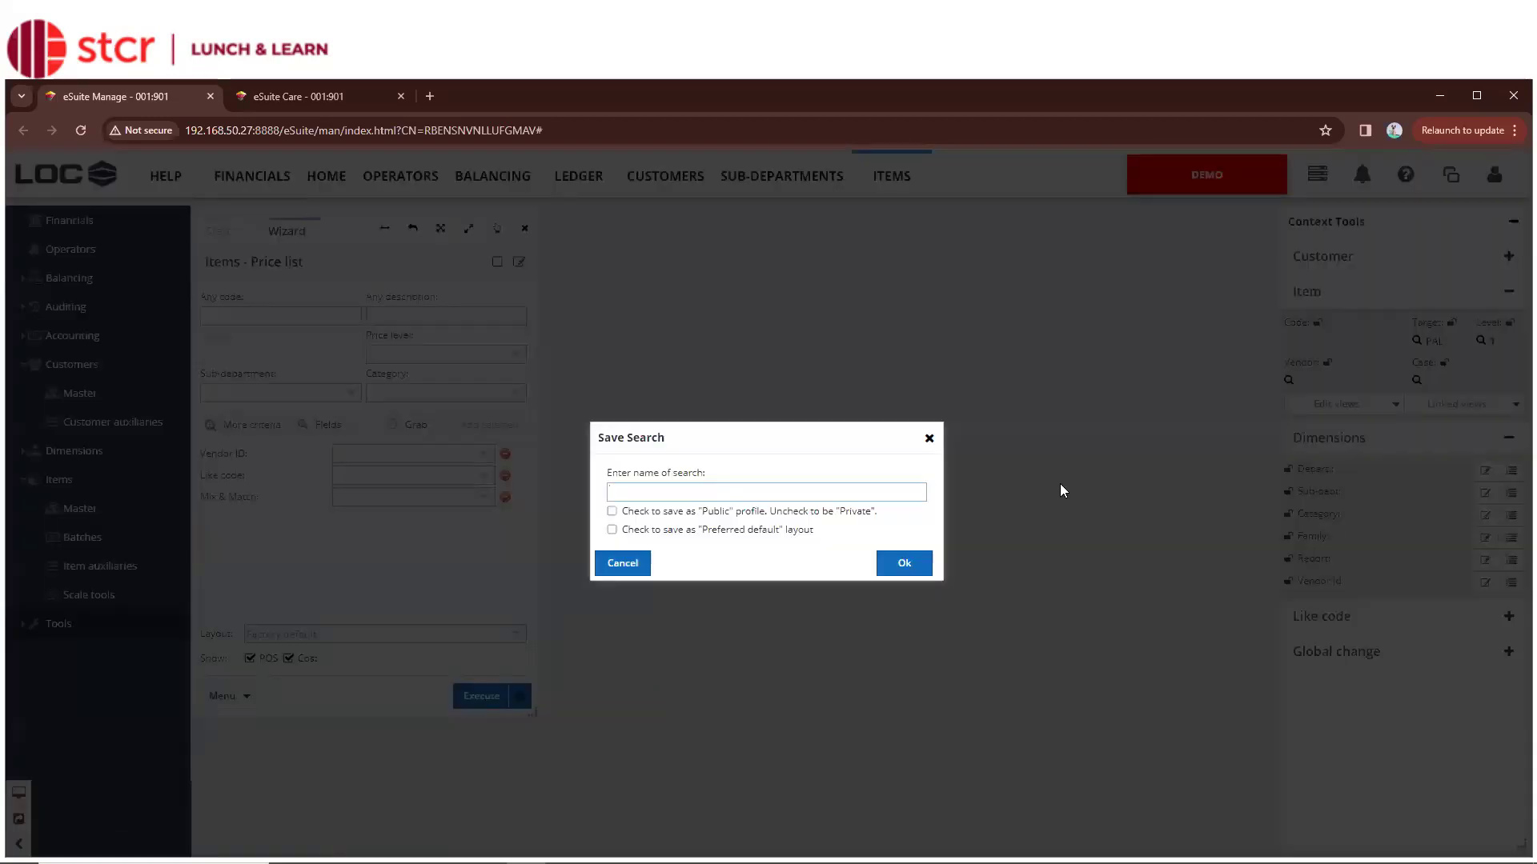
pyautogui.write('STCR')
pyautogui.press('space')
pyautogui.click(709, 533)
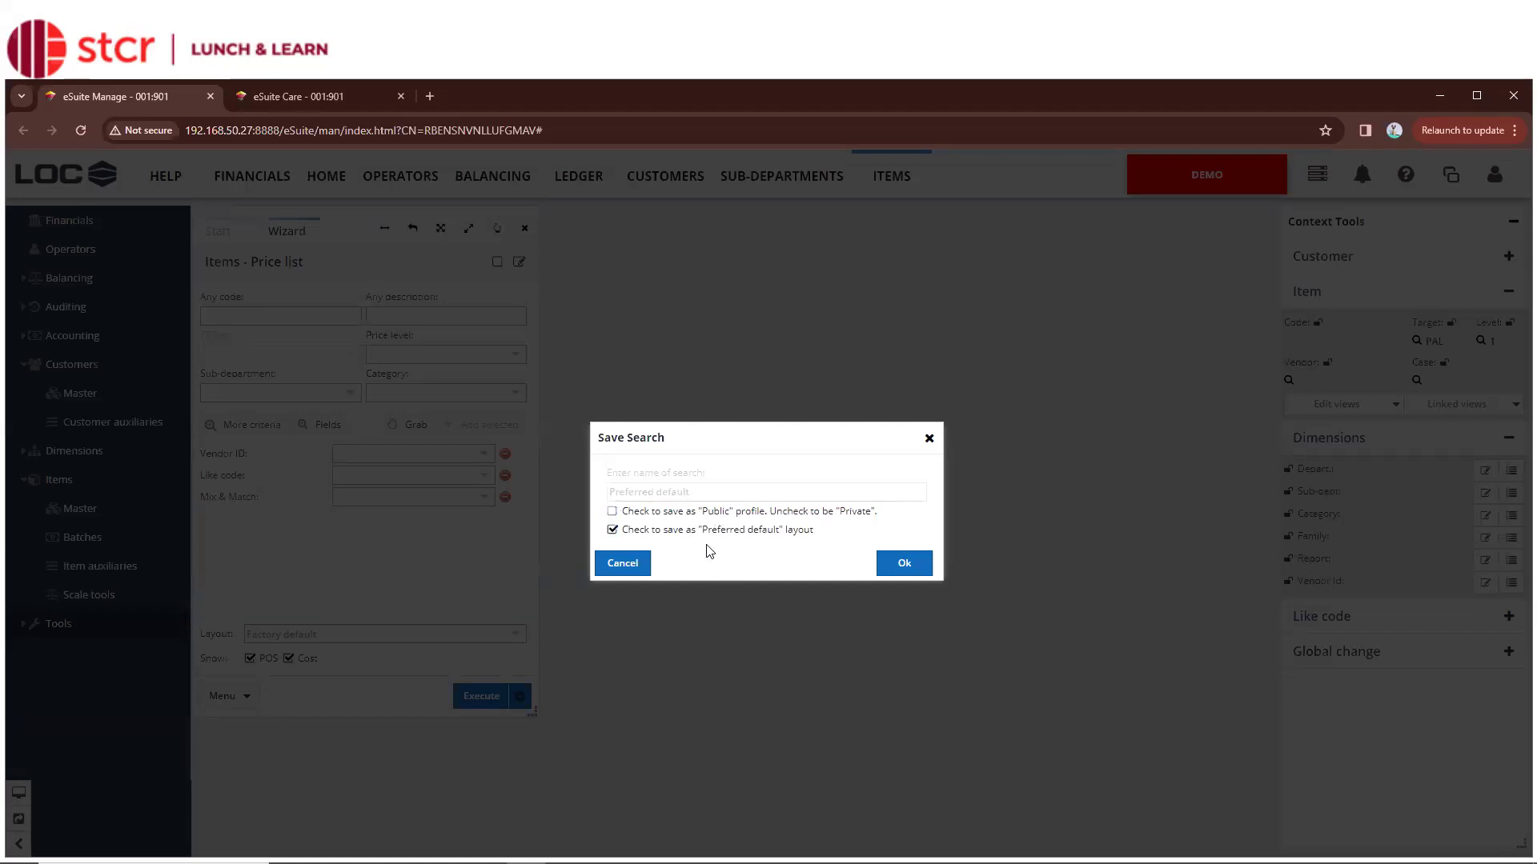
pyautogui.click(719, 513)
pyautogui.click(712, 528)
pyautogui.click(611, 530)
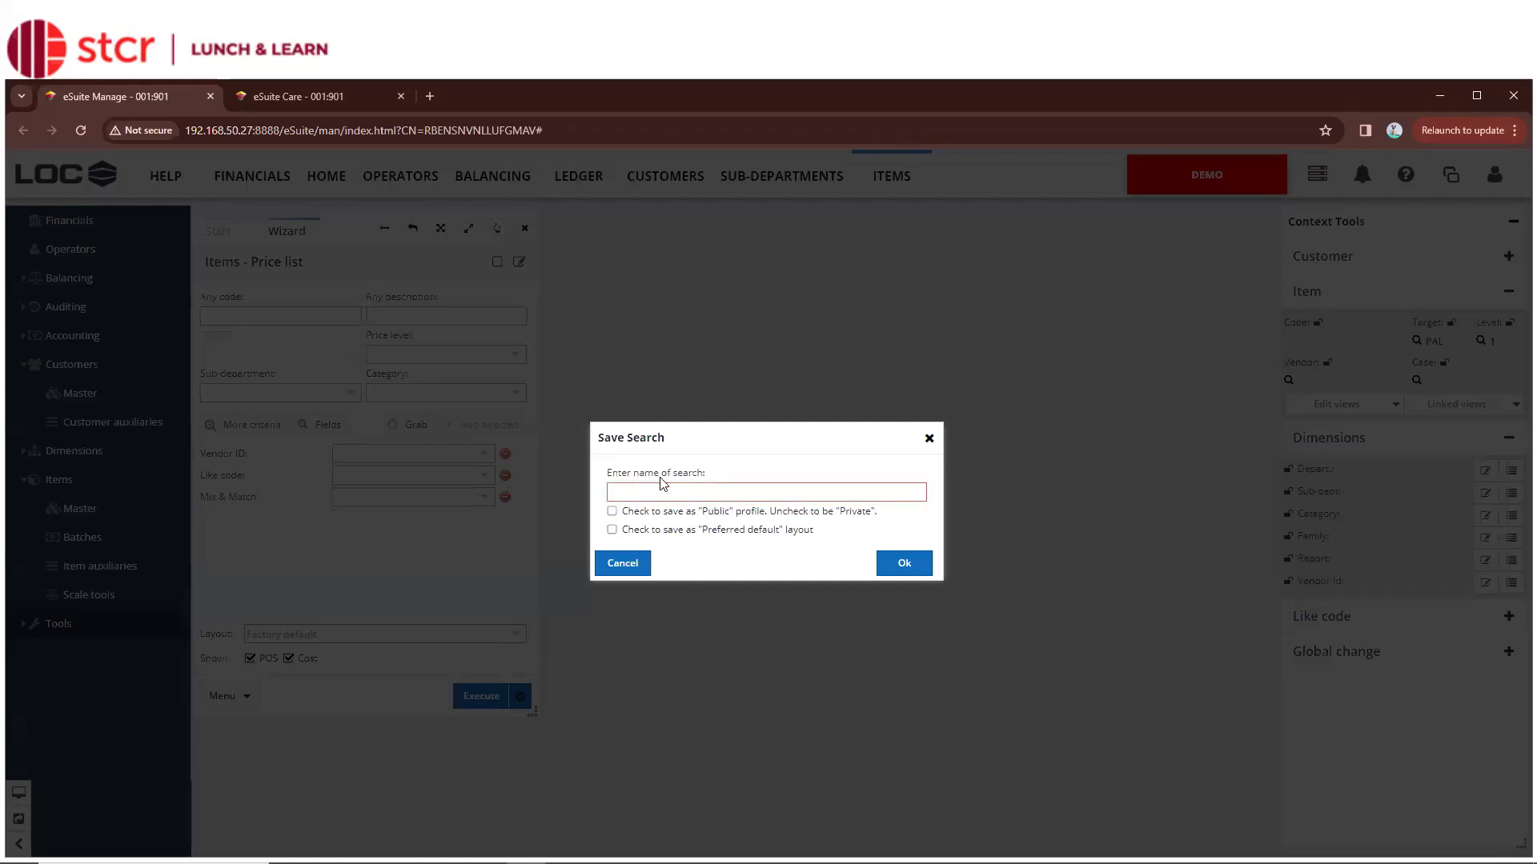
pyautogui.click(658, 490)
pyautogui.write('STCR')
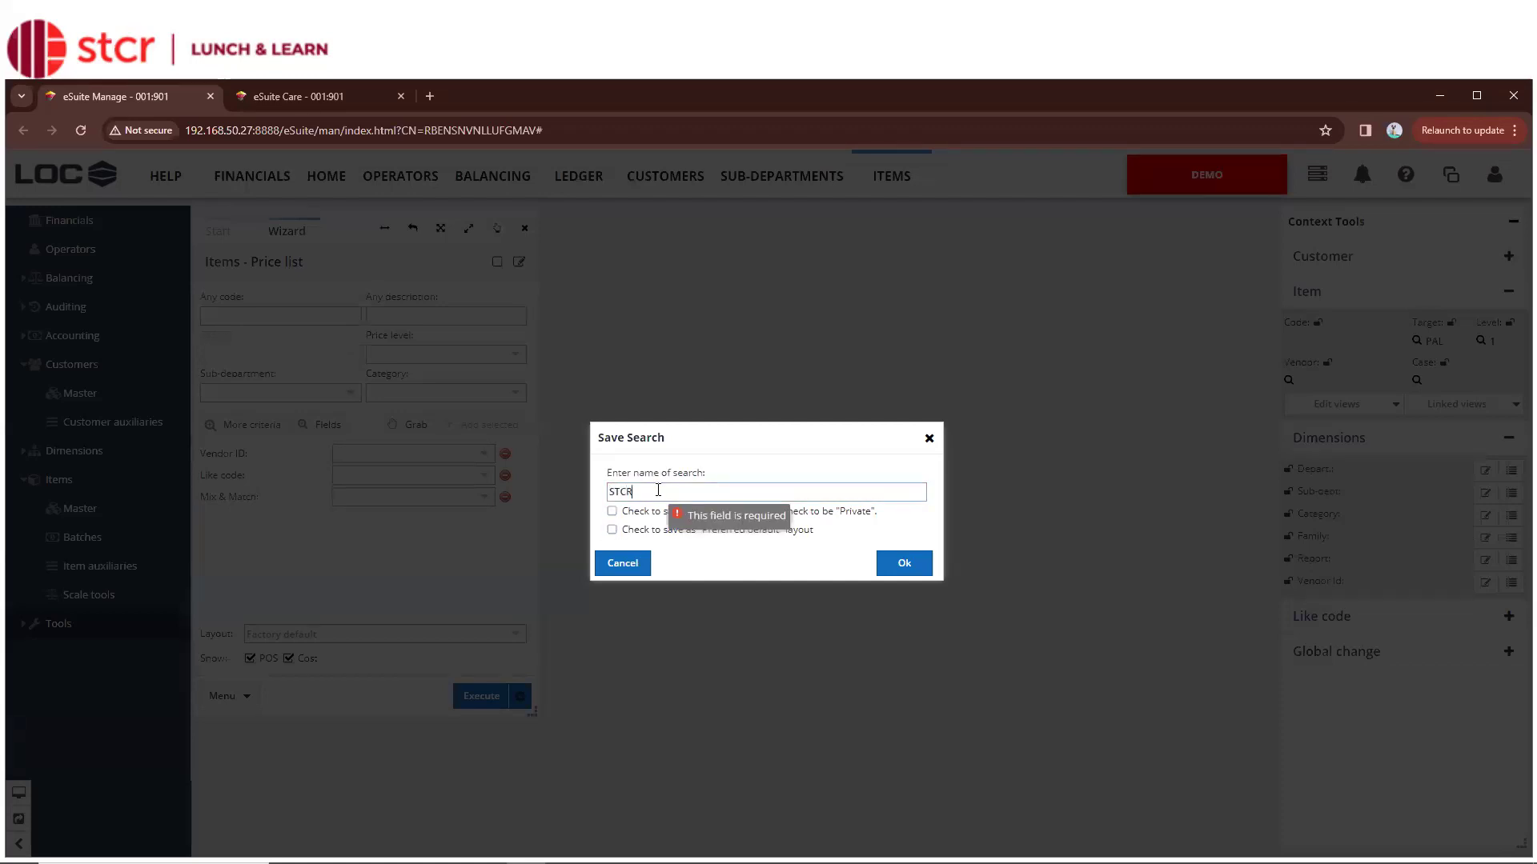
pyautogui.click(911, 565)
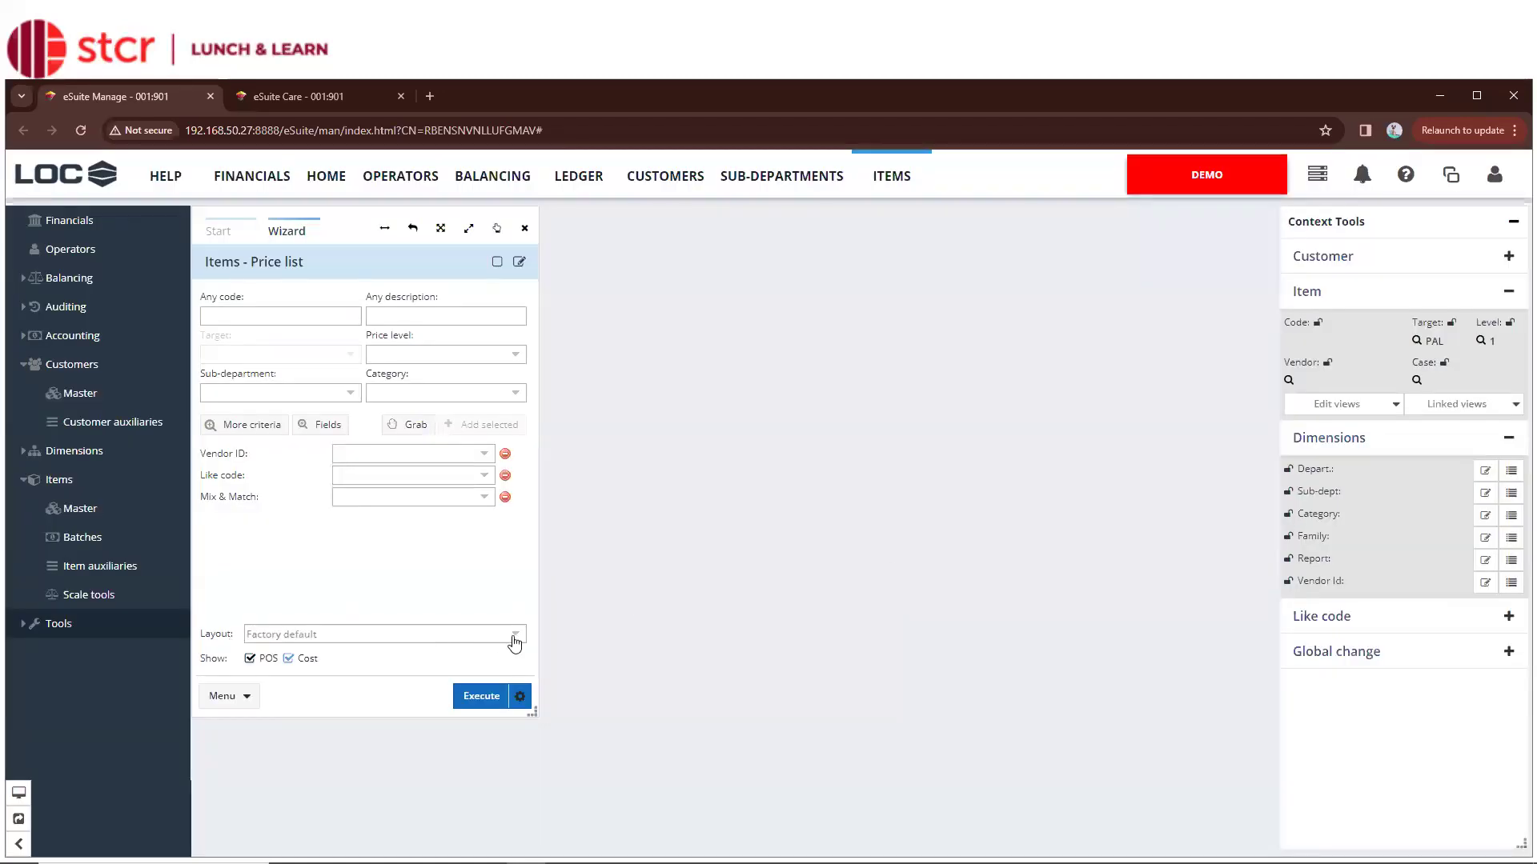
# Keep the Factory default layout, remove Mix & Match, Like code and Vendor ID, and set Any description to *coffee*
pyautogui.click(516, 638)
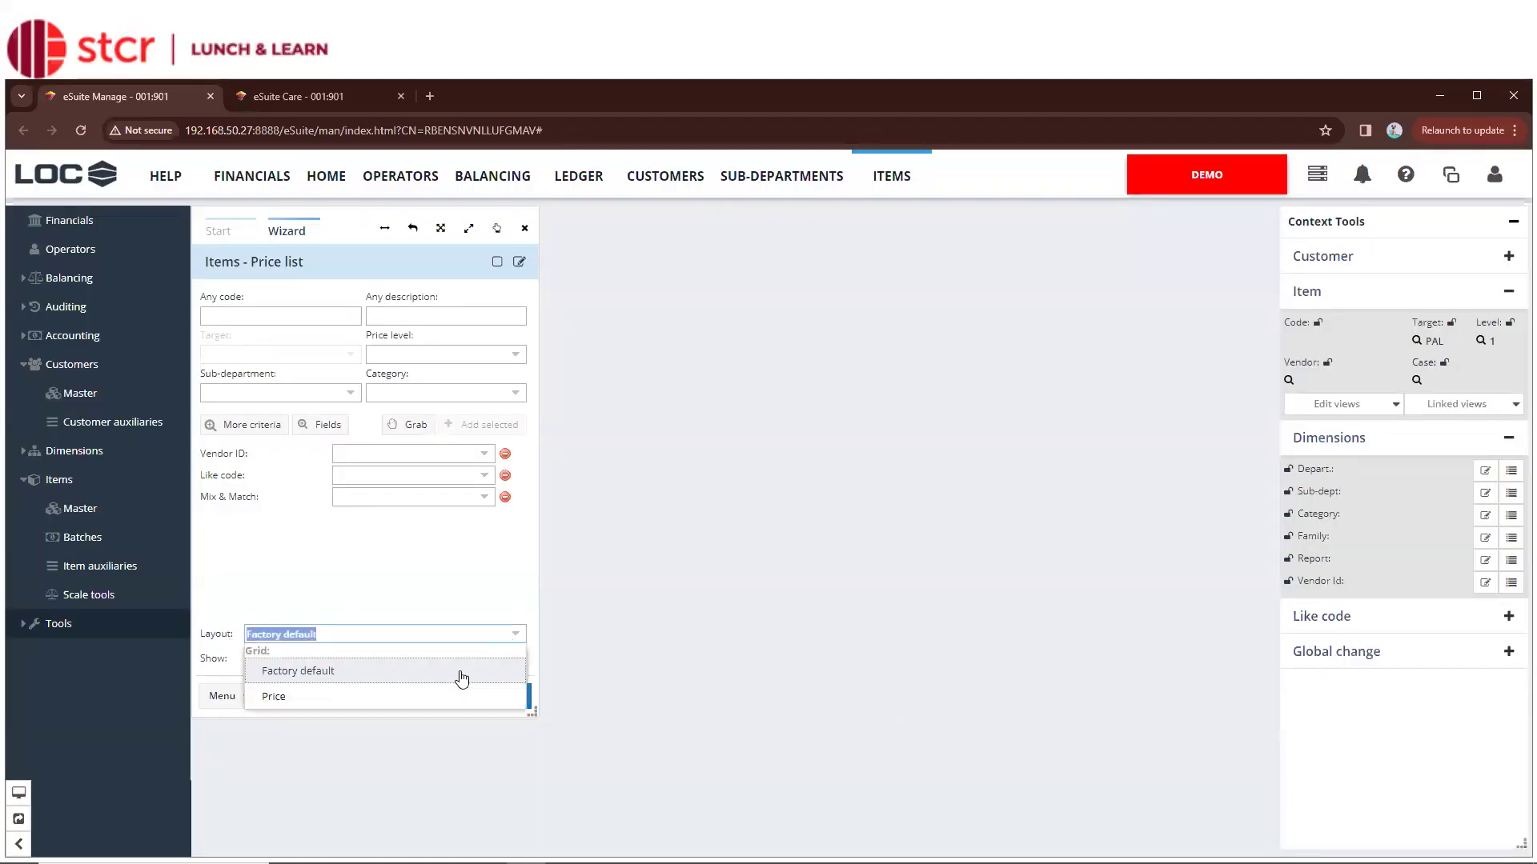
pyautogui.click(457, 618)
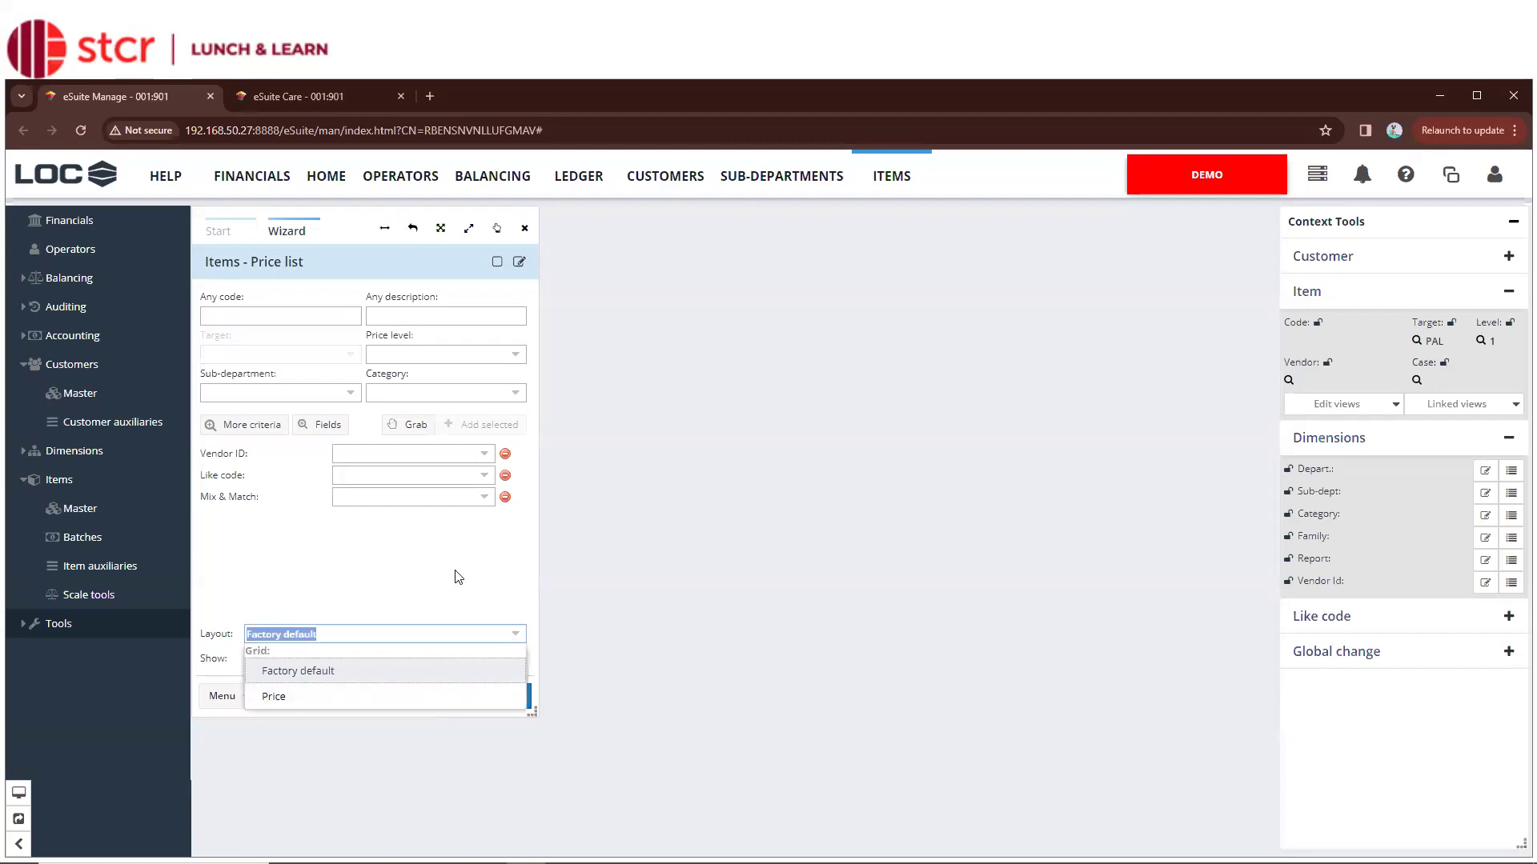
pyautogui.click(516, 637)
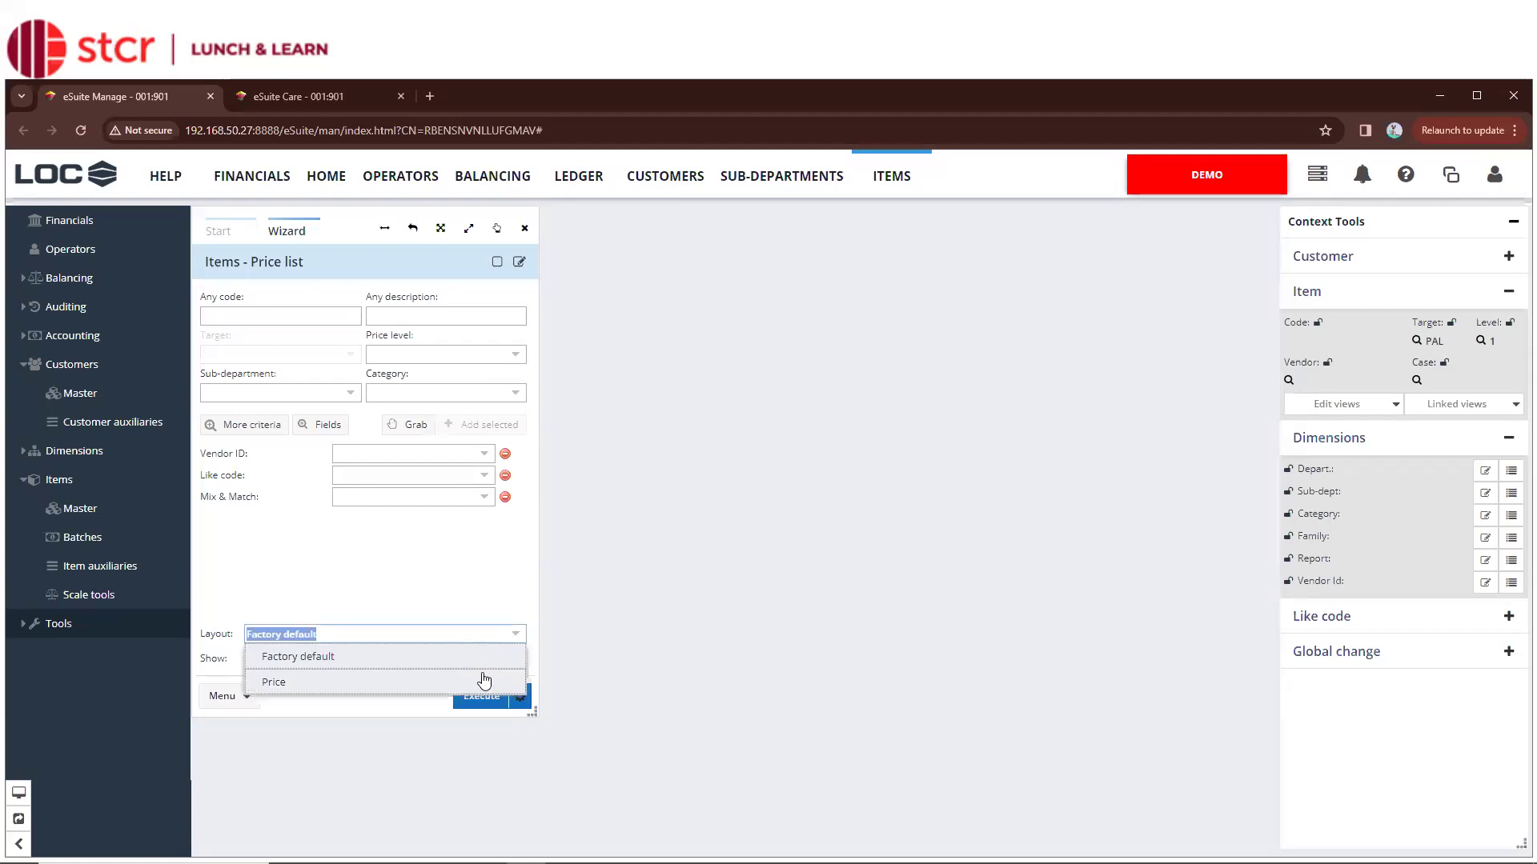
pyautogui.click(475, 625)
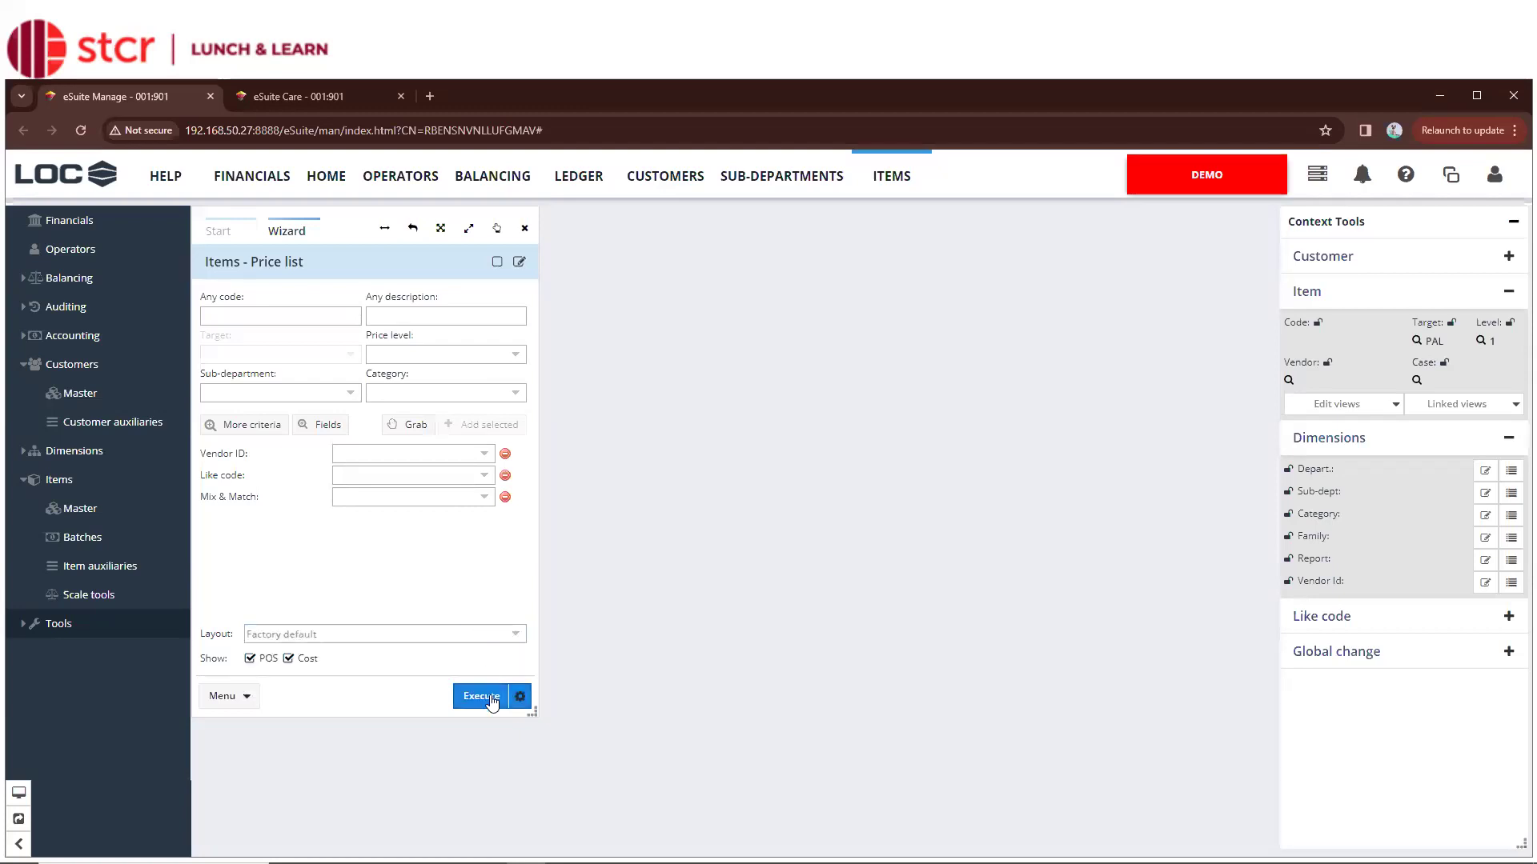
pyautogui.click(505, 497)
pyautogui.click(505, 476)
pyautogui.click(505, 454)
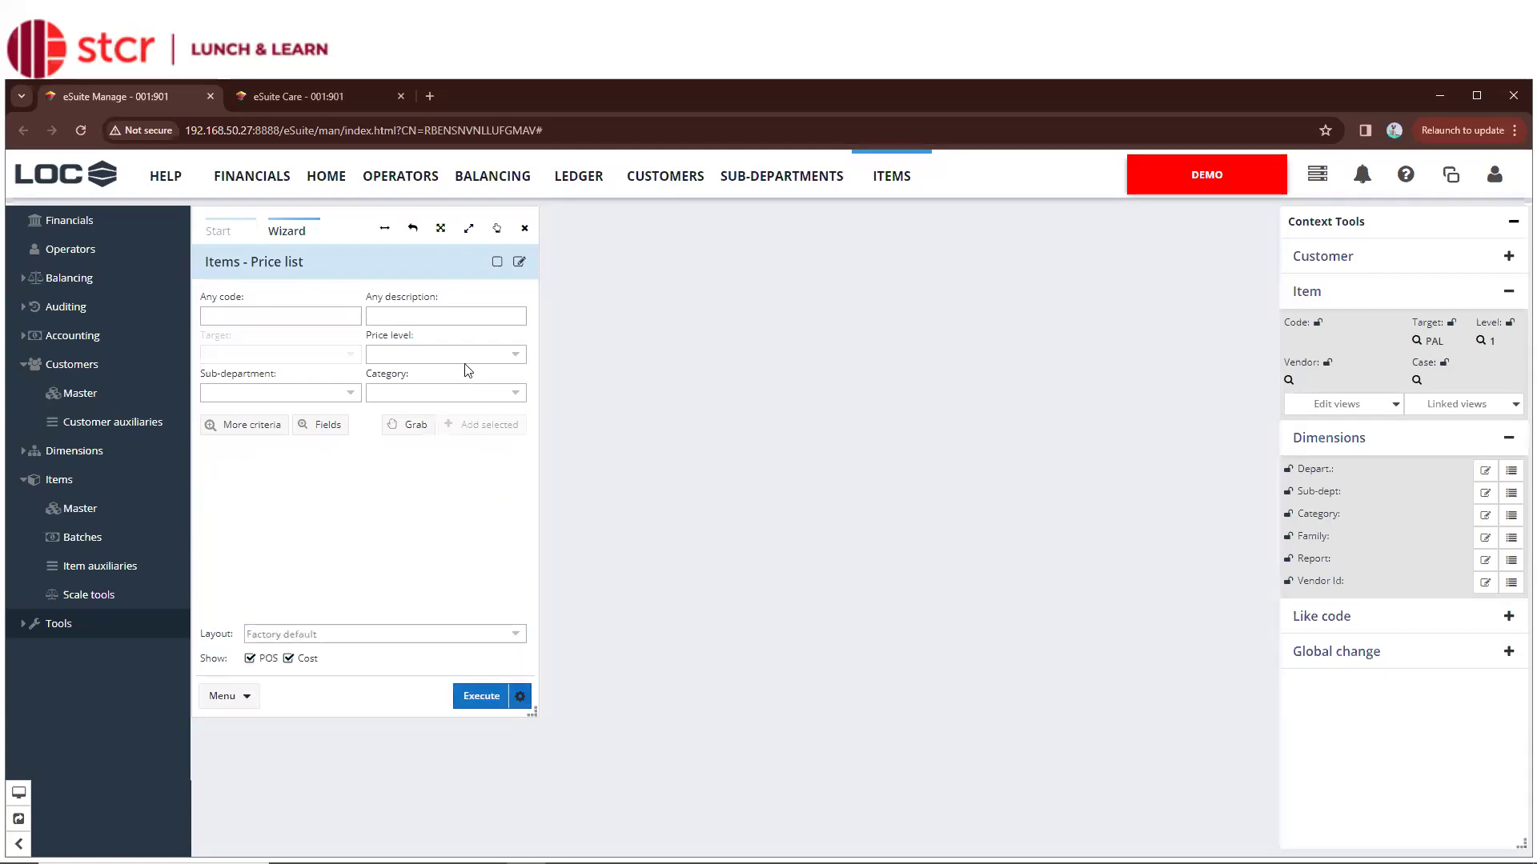
pyautogui.click(449, 324)
pyautogui.write('*coffee*')
# Execute the *coffee* search and drag the grid splitter right to reveal the Format and Vendor ID columns
pyautogui.click(474, 697)
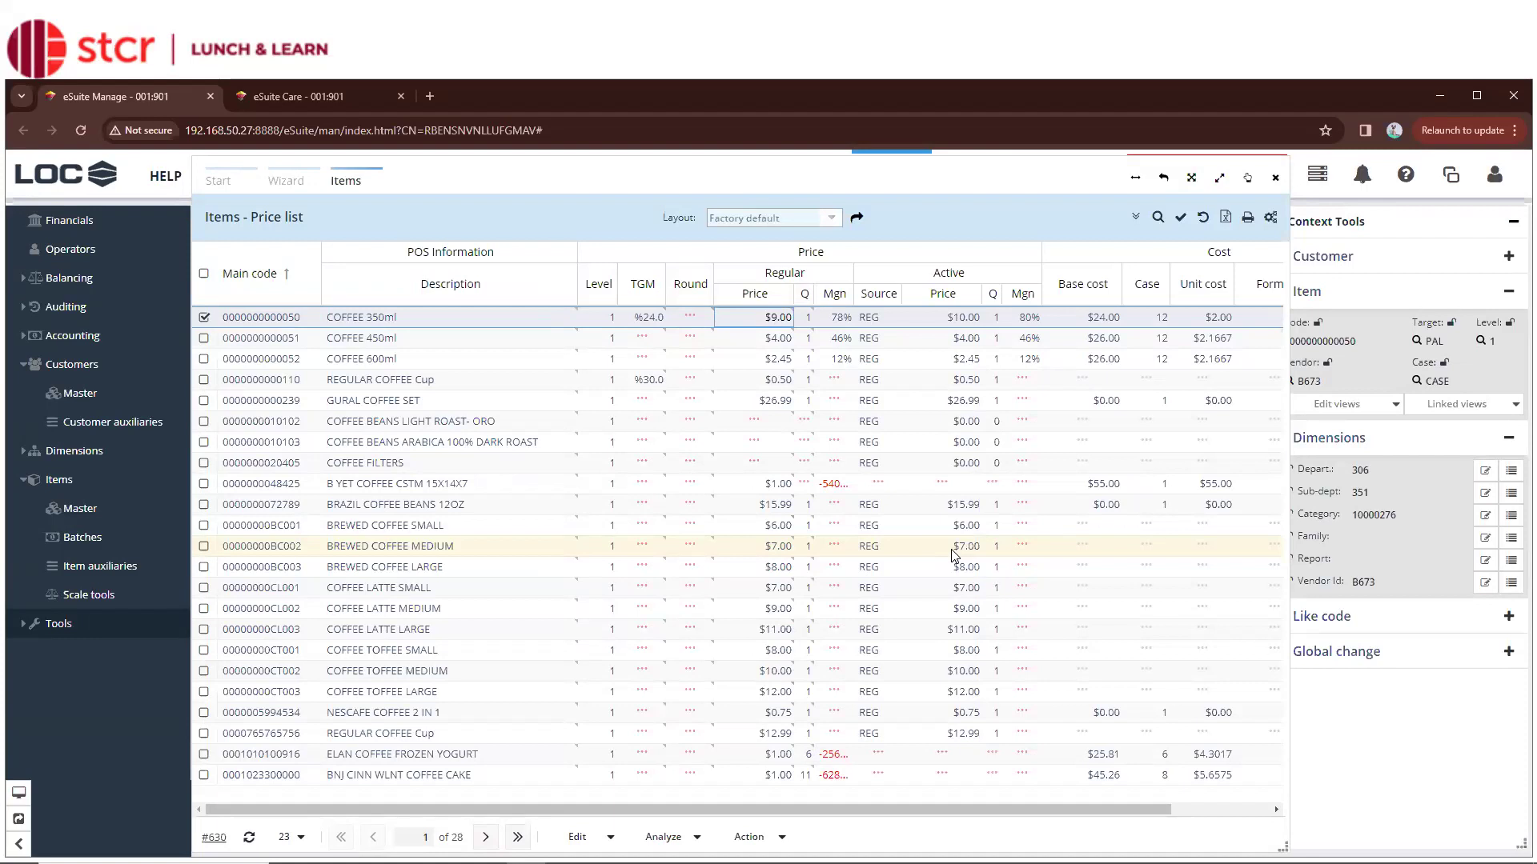
pyautogui.click(1290, 635)
pyautogui.moveTo(1290, 635); pyautogui.dragTo(1486, 639)
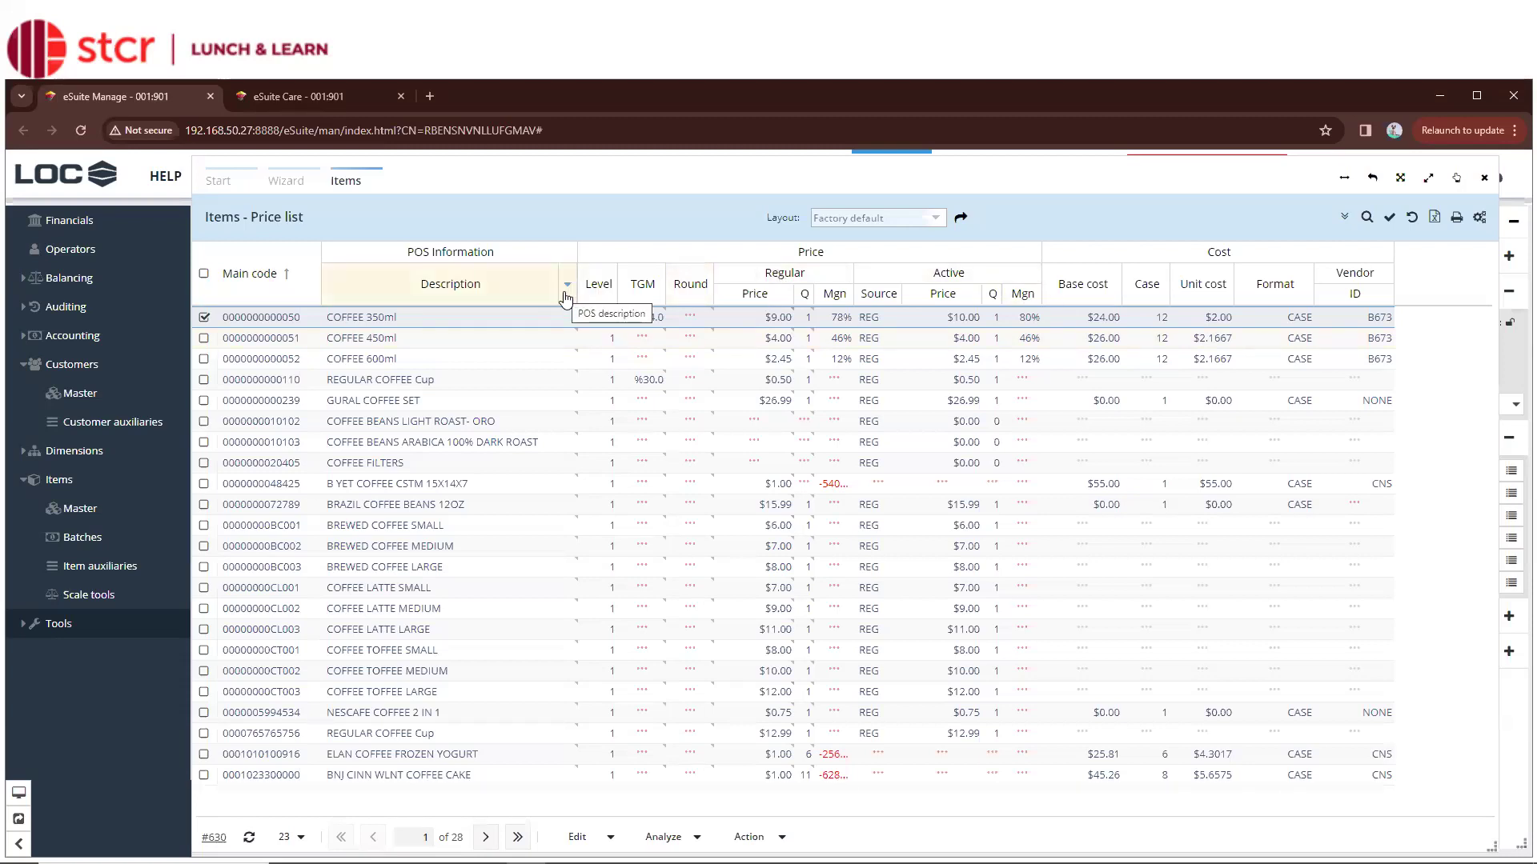
# Hide the Cost Format and Unit cost columns from the Description column's Columns menu
pyautogui.click(567, 286)
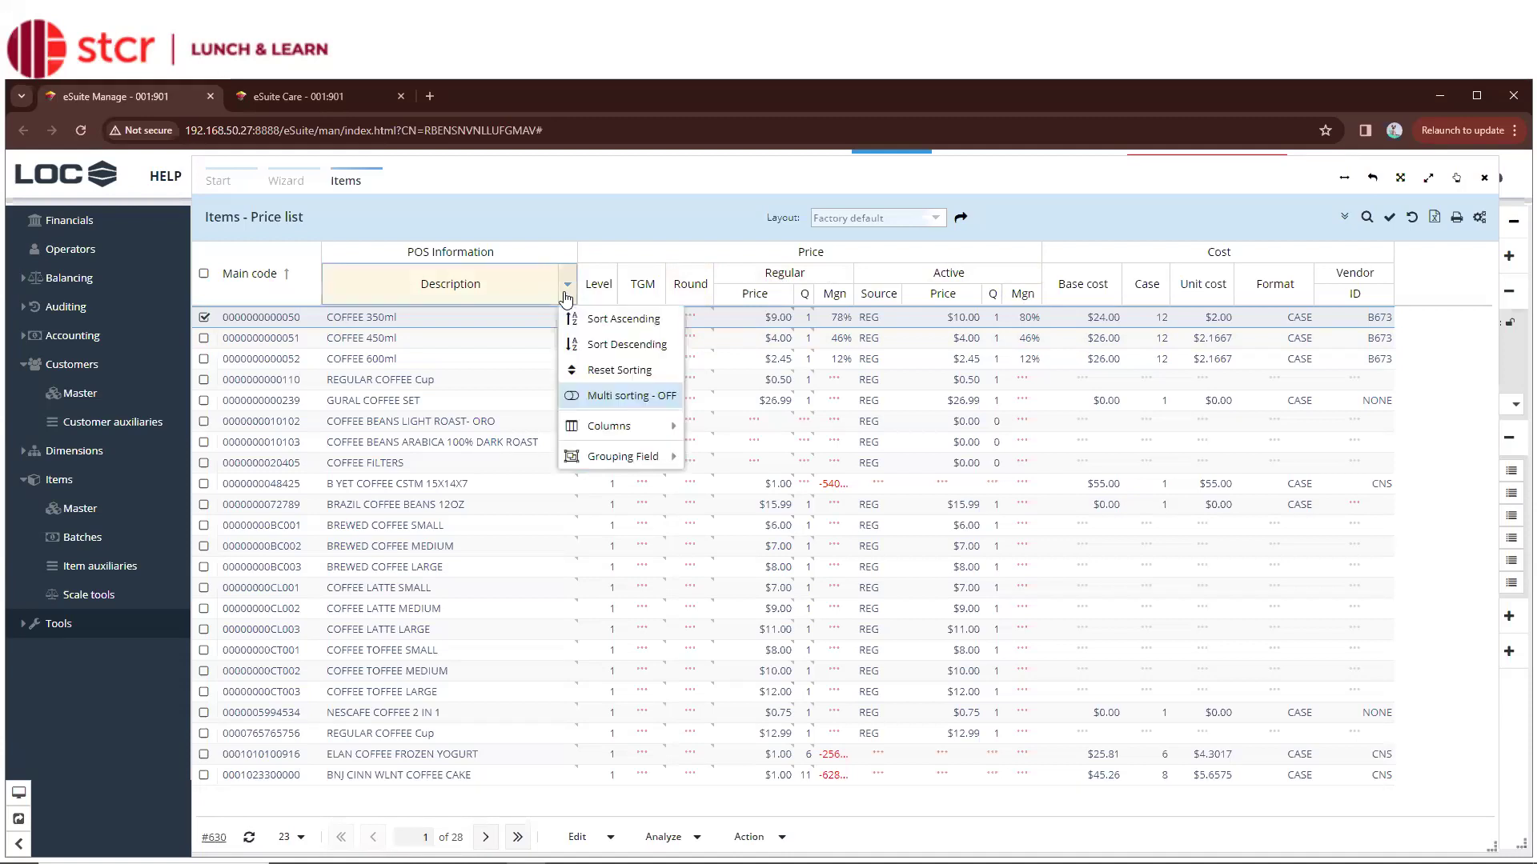
pyautogui.moveTo(632, 439)
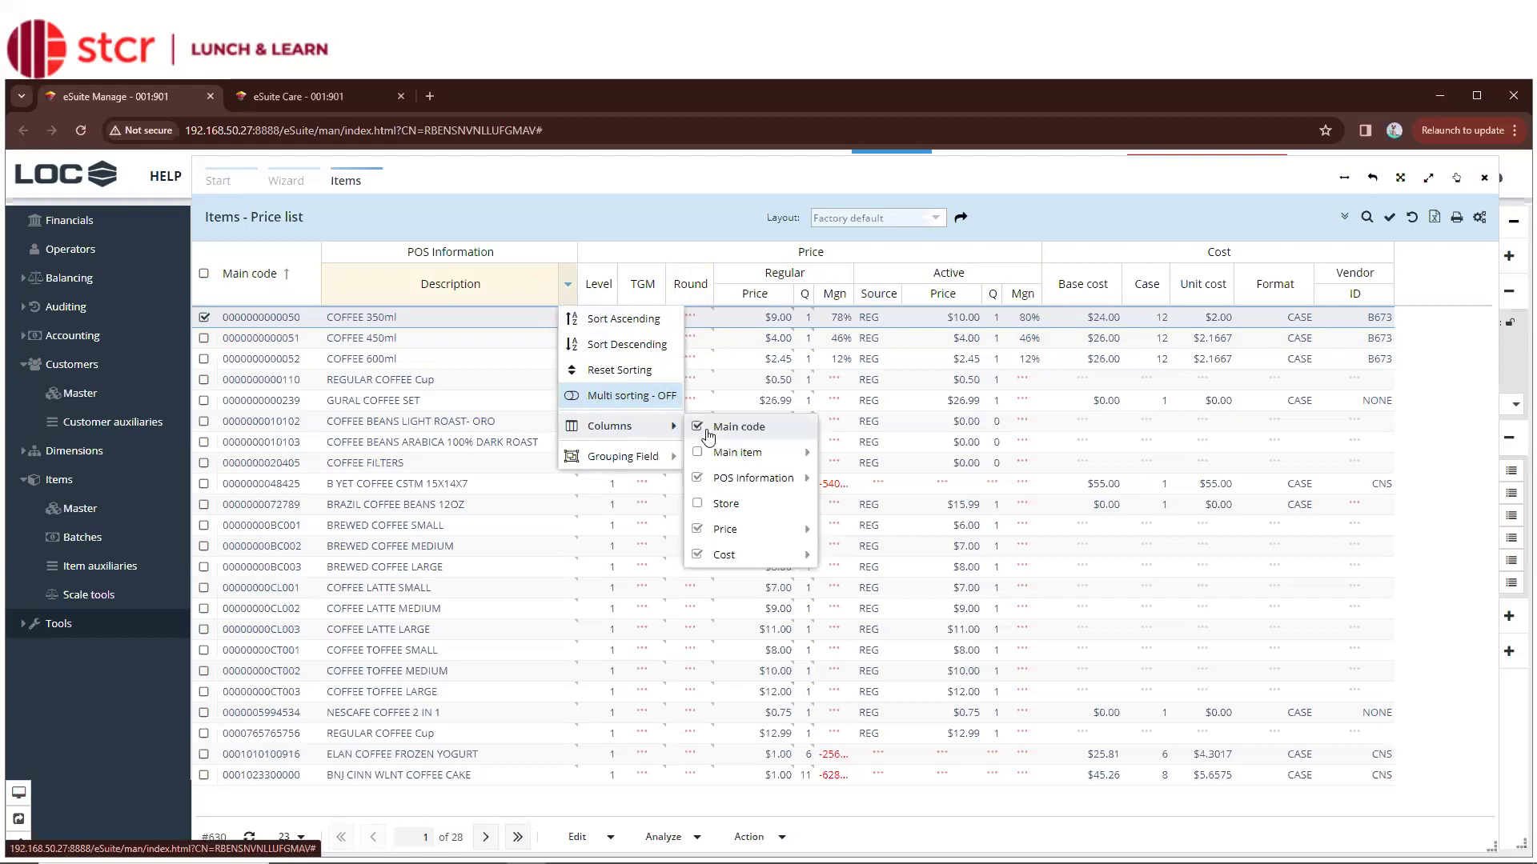
pyautogui.moveTo(723, 454)
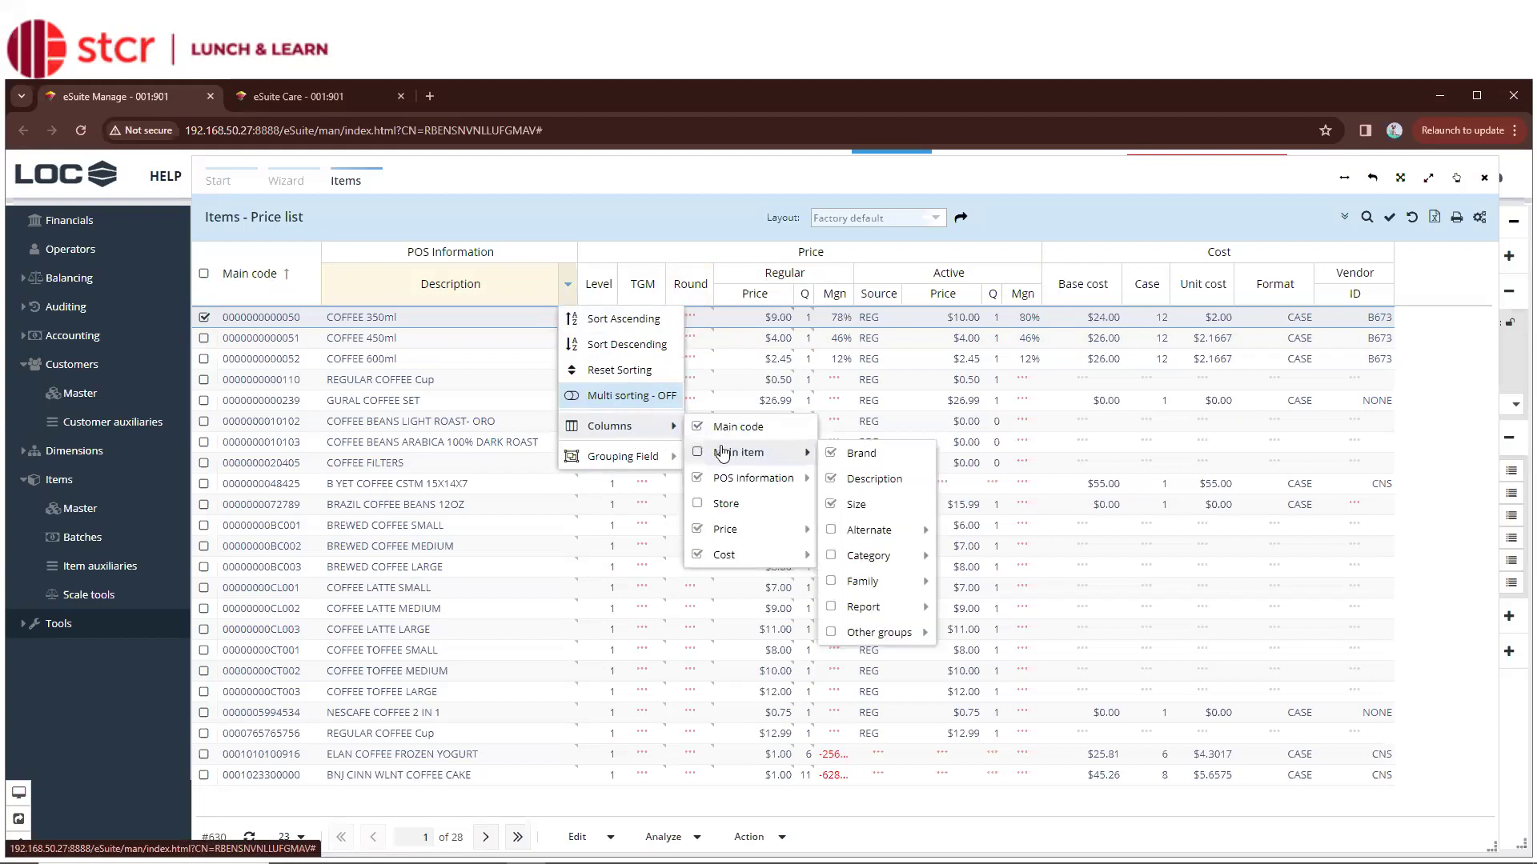
pyautogui.moveTo(718, 538)
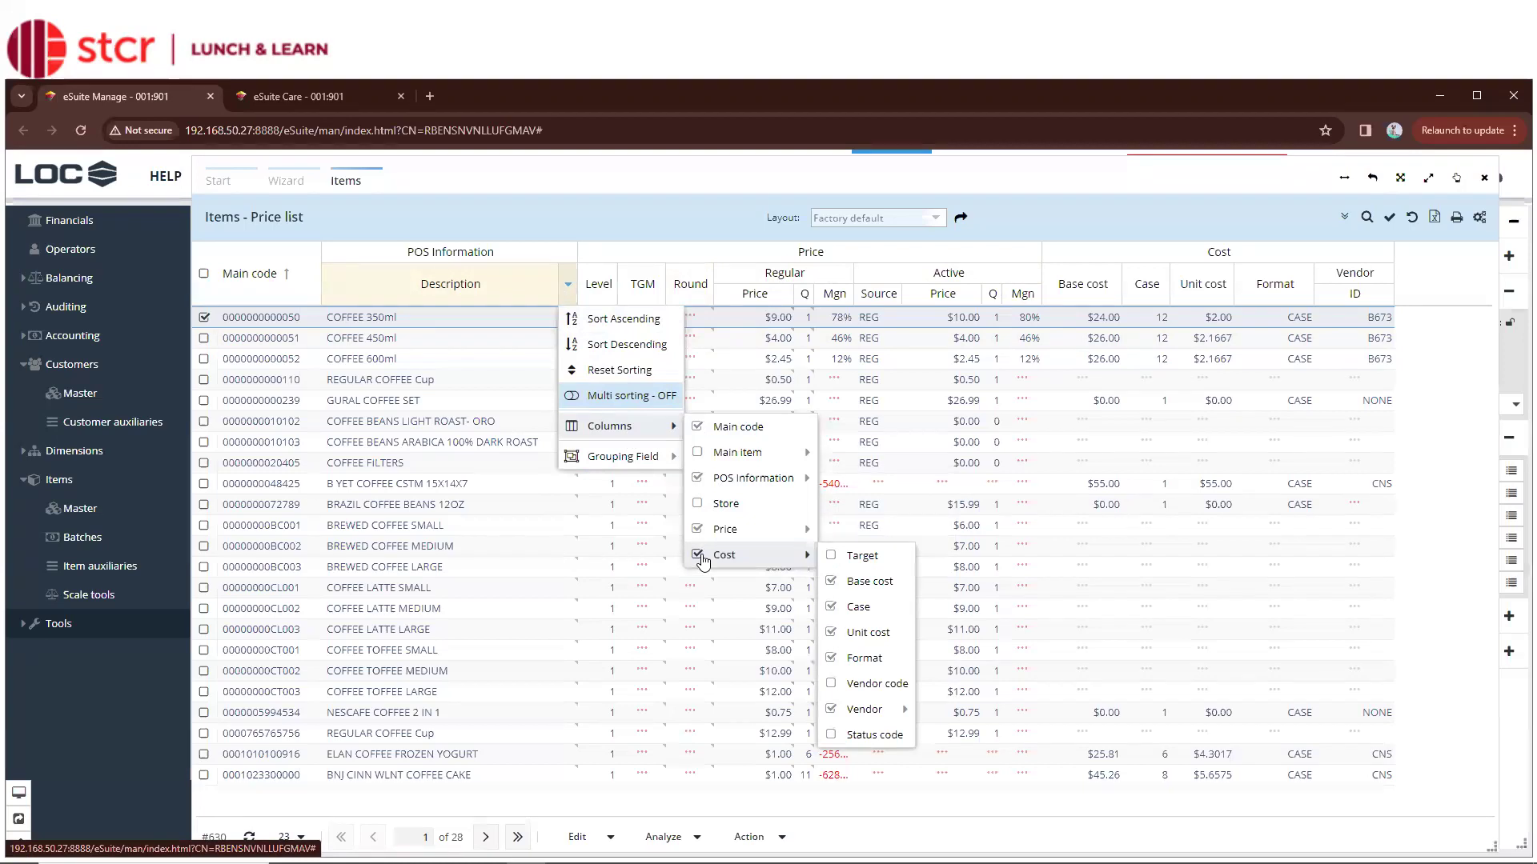
pyautogui.click(832, 661)
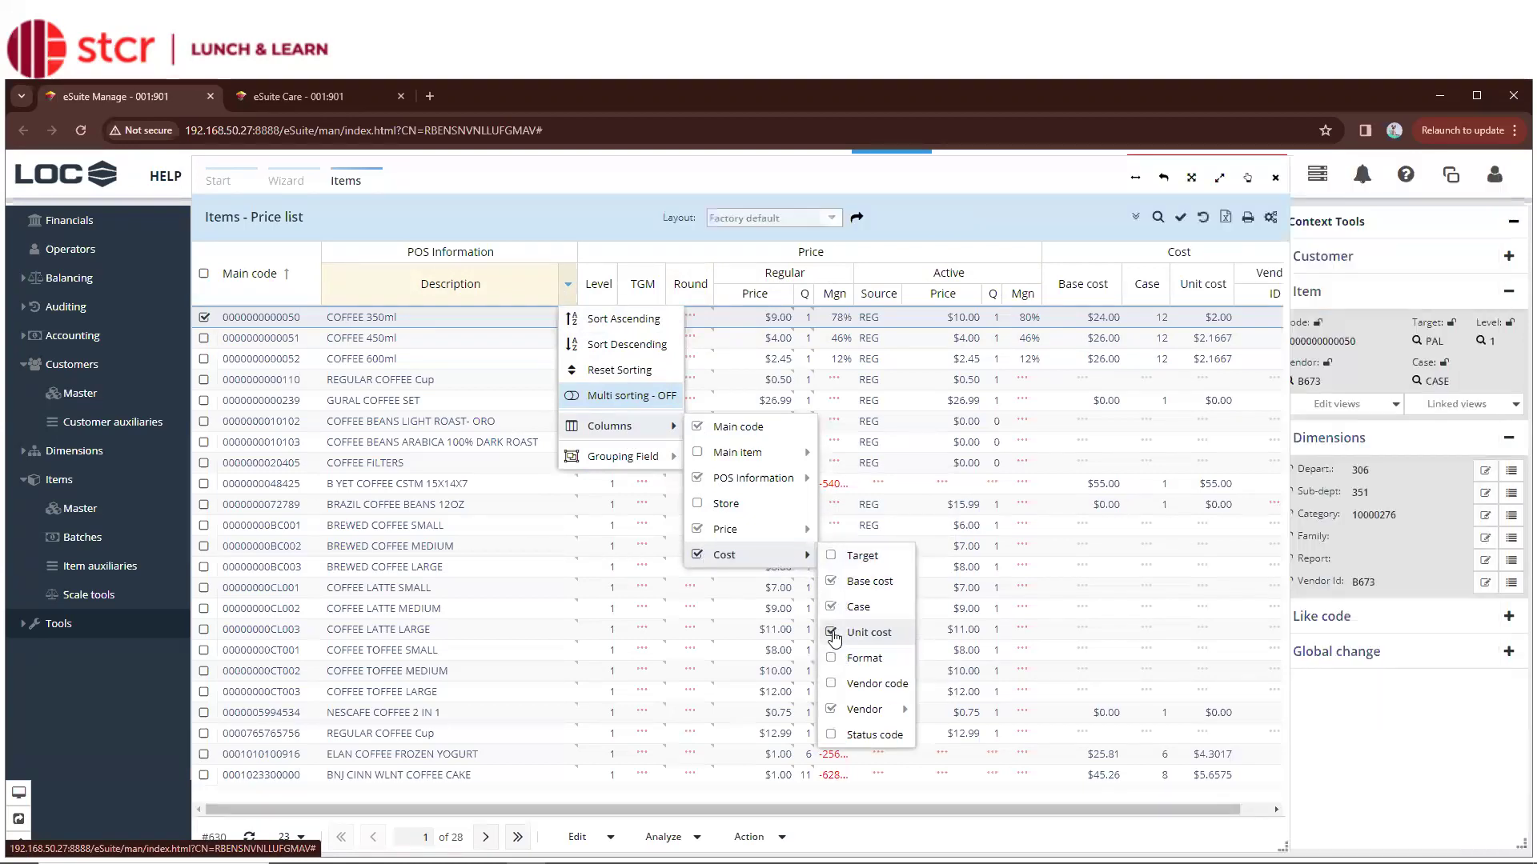
pyautogui.click(833, 634)
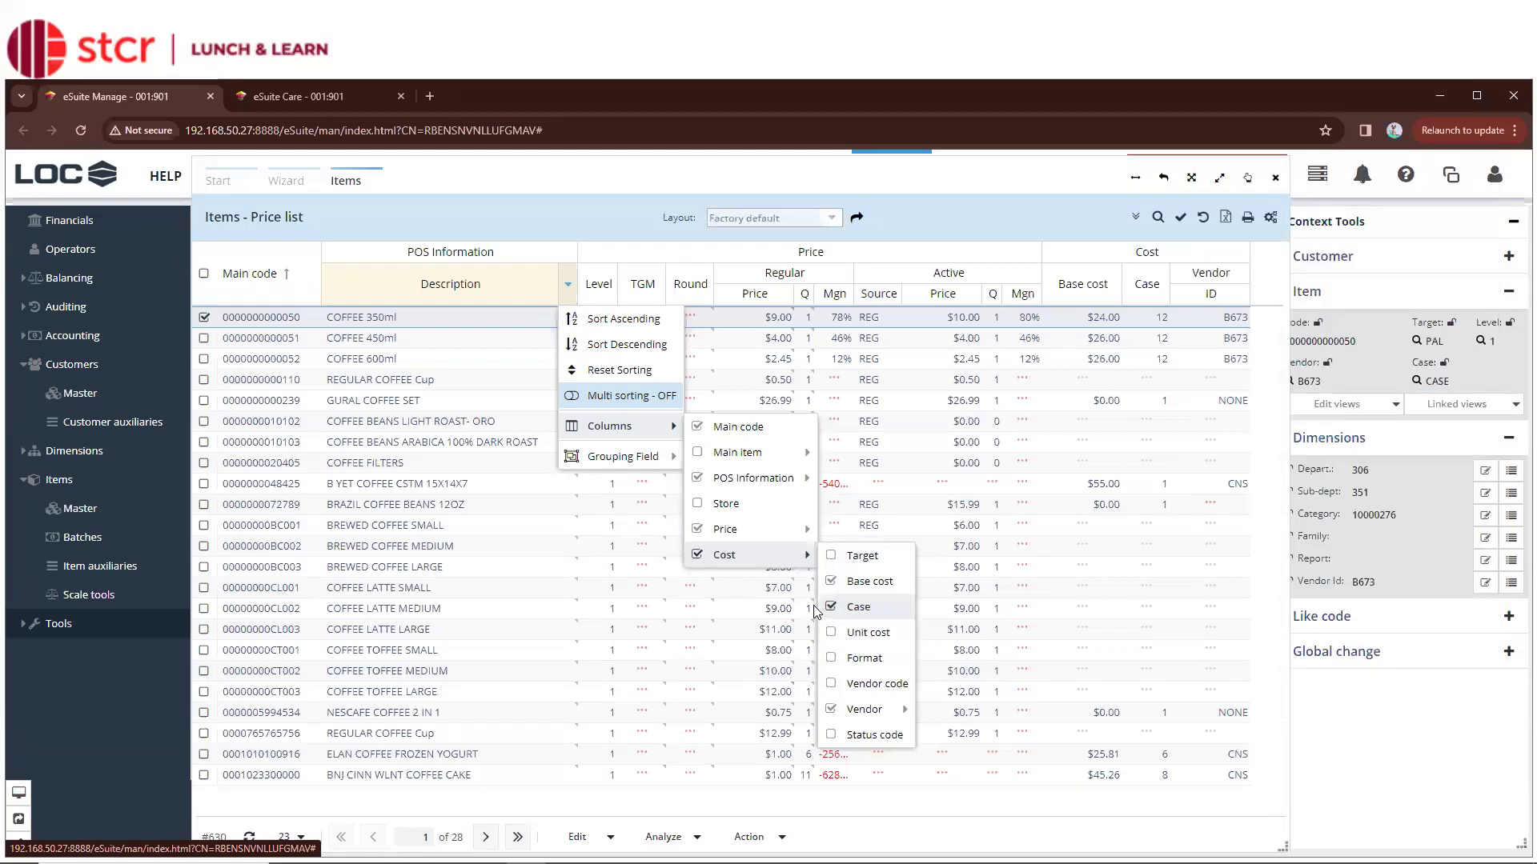
# Hide the Price Round, TGM, Level and Active columns and show the Sale price columns
pyautogui.moveTo(778, 531)
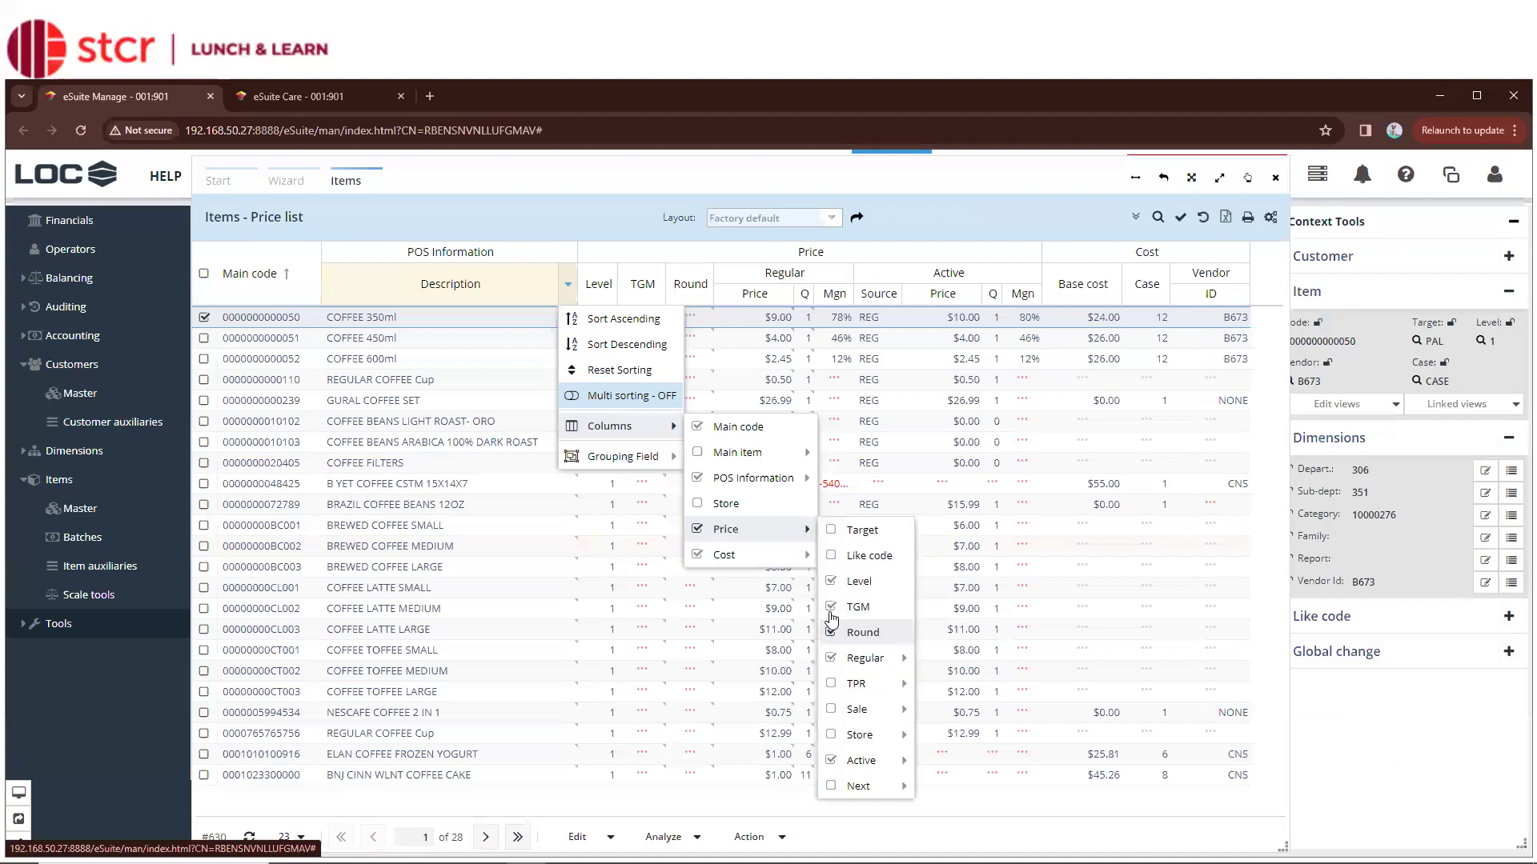
pyautogui.click(834, 633)
pyautogui.click(830, 607)
pyautogui.click(831, 583)
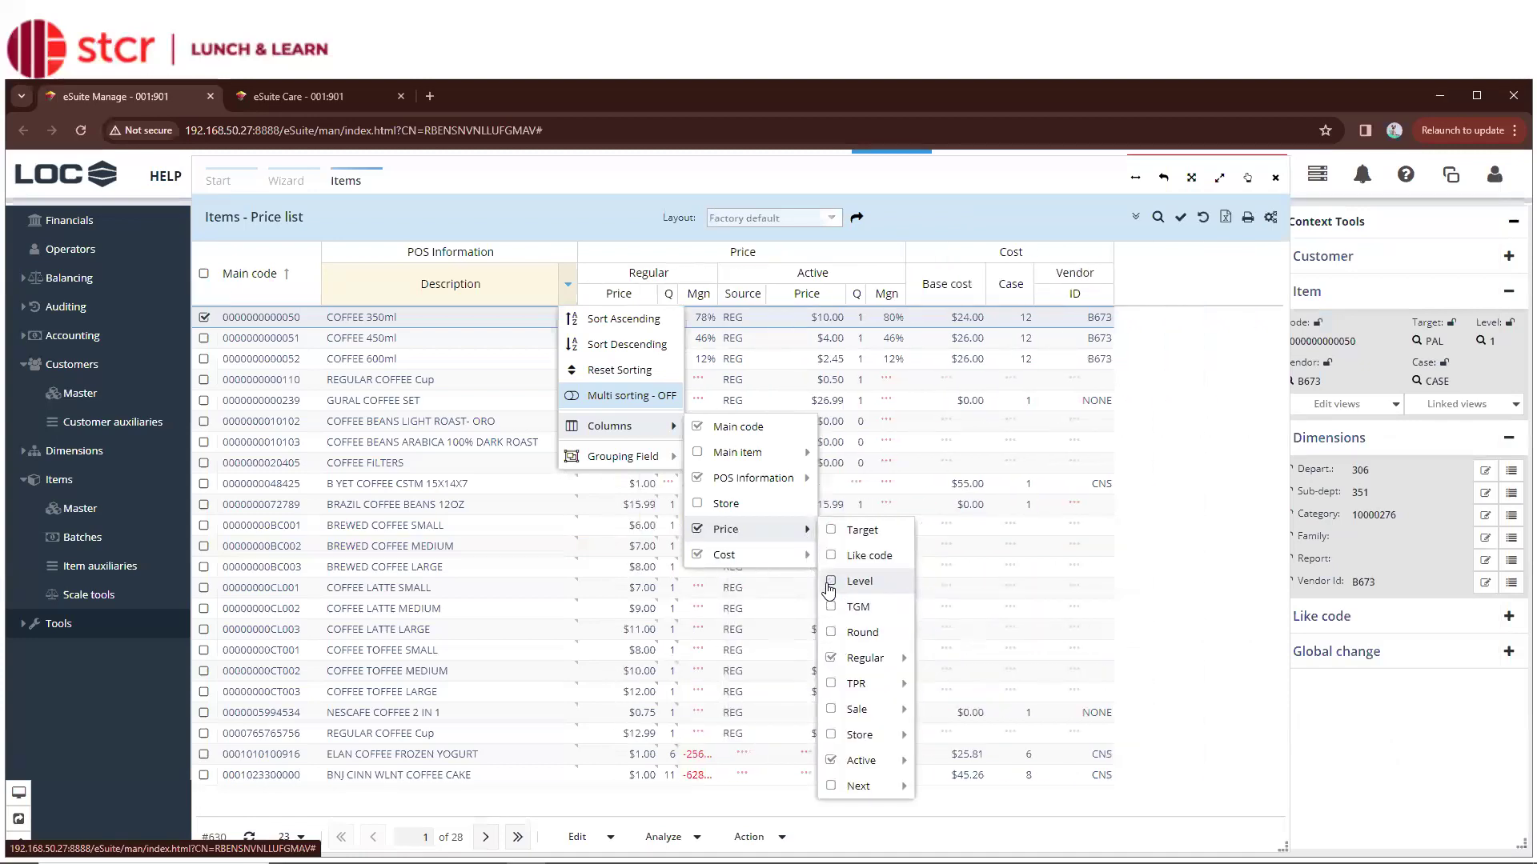
pyautogui.click(831, 759)
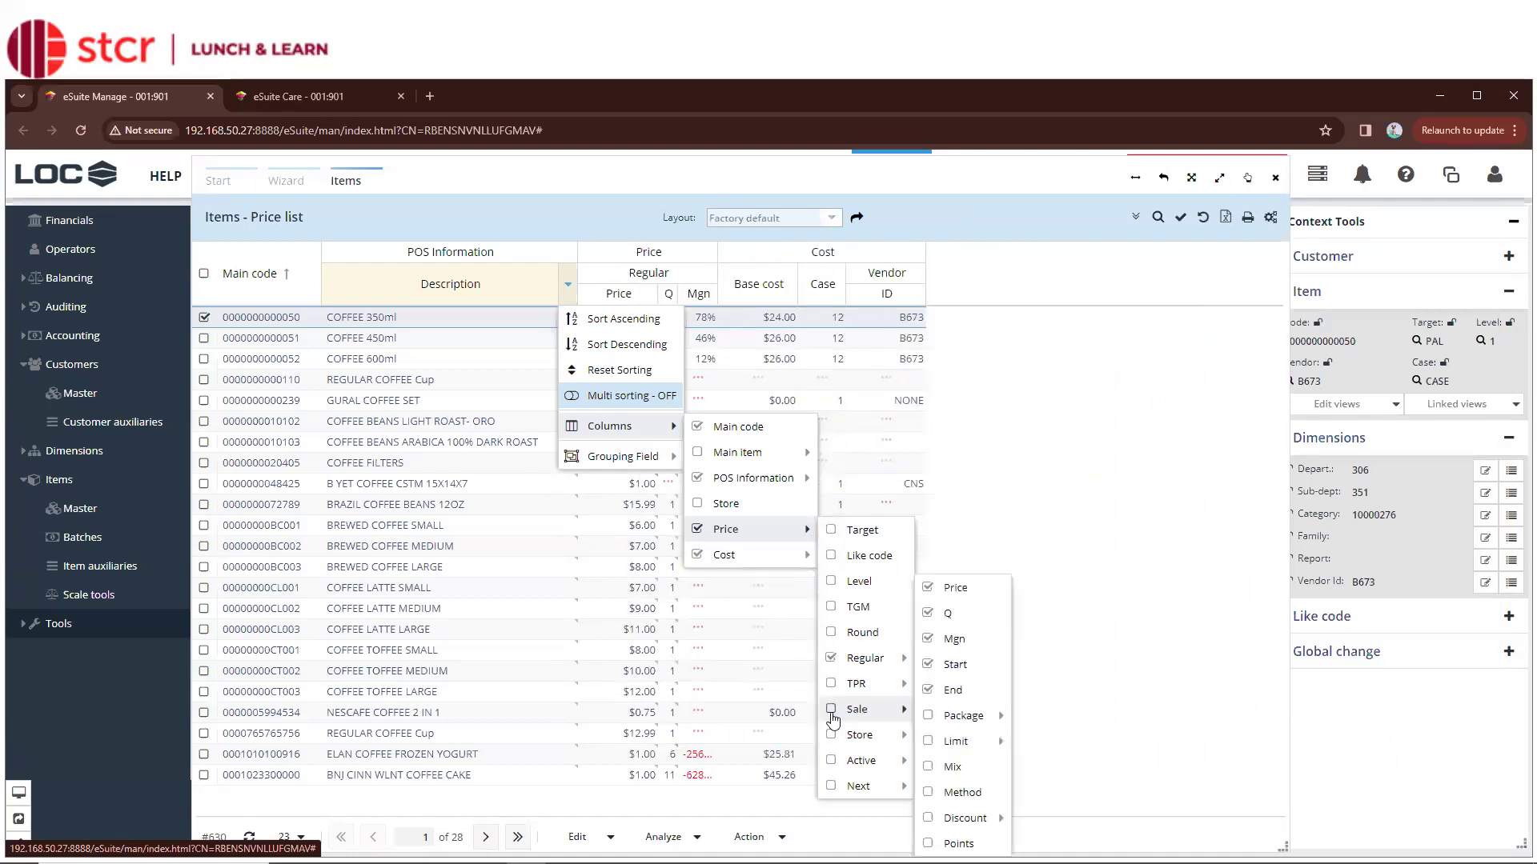
pyautogui.click(832, 711)
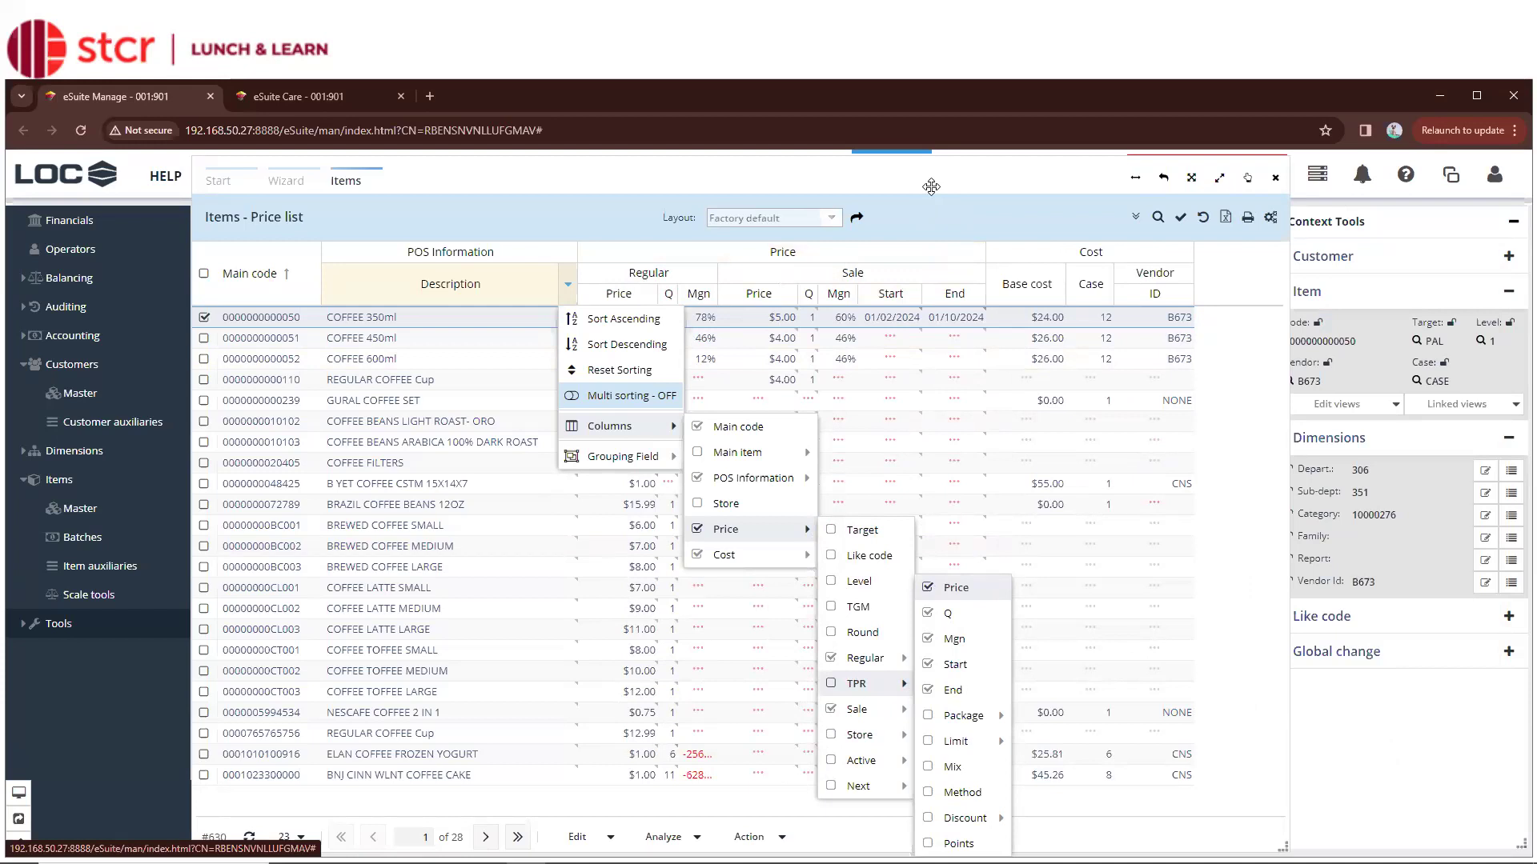
pyautogui.click(931, 187)
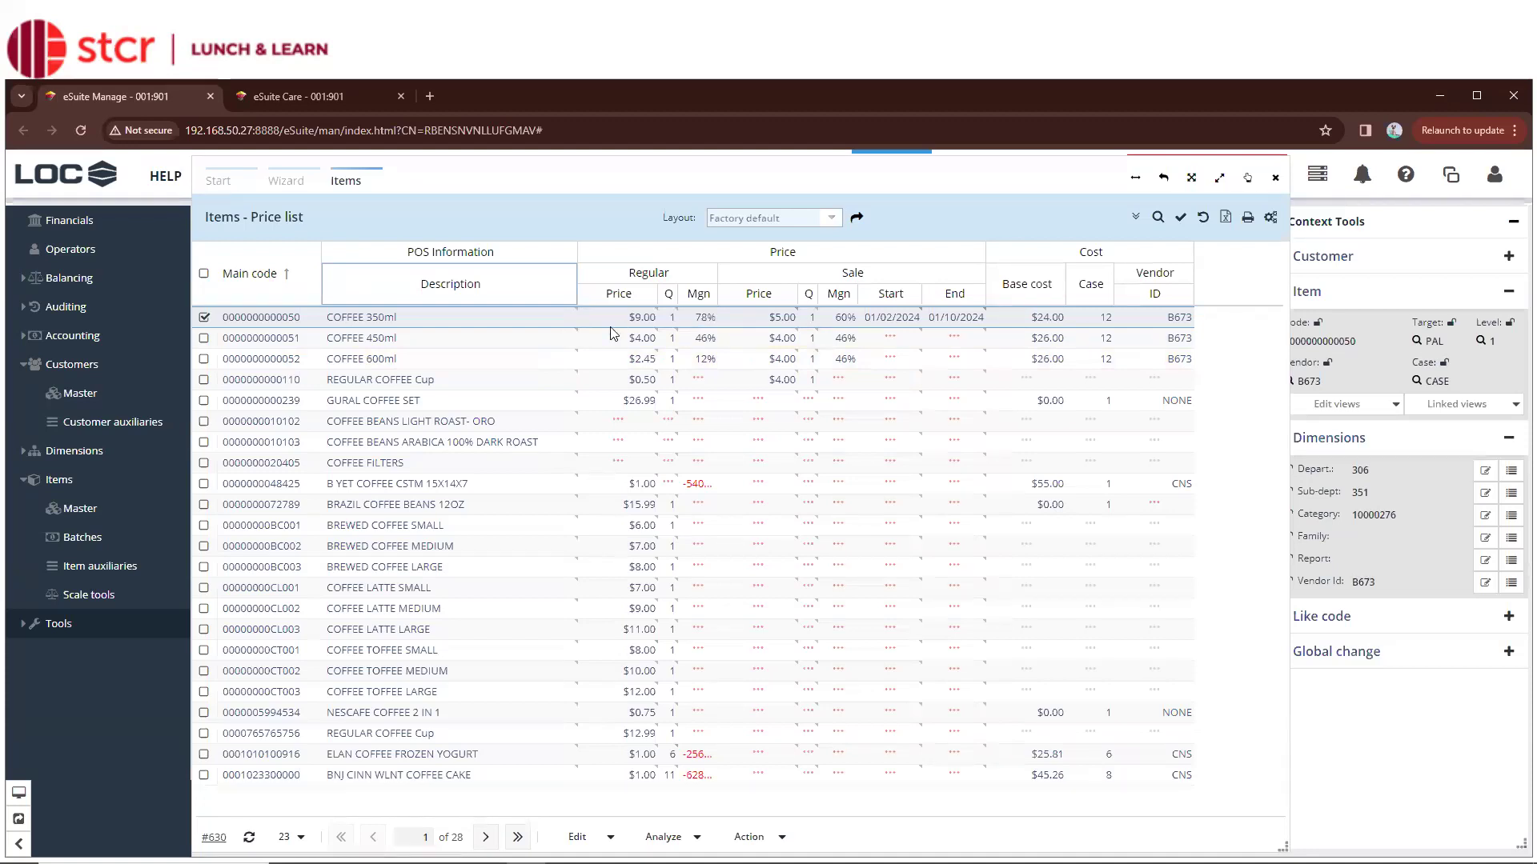
pyautogui.click(496, 317)
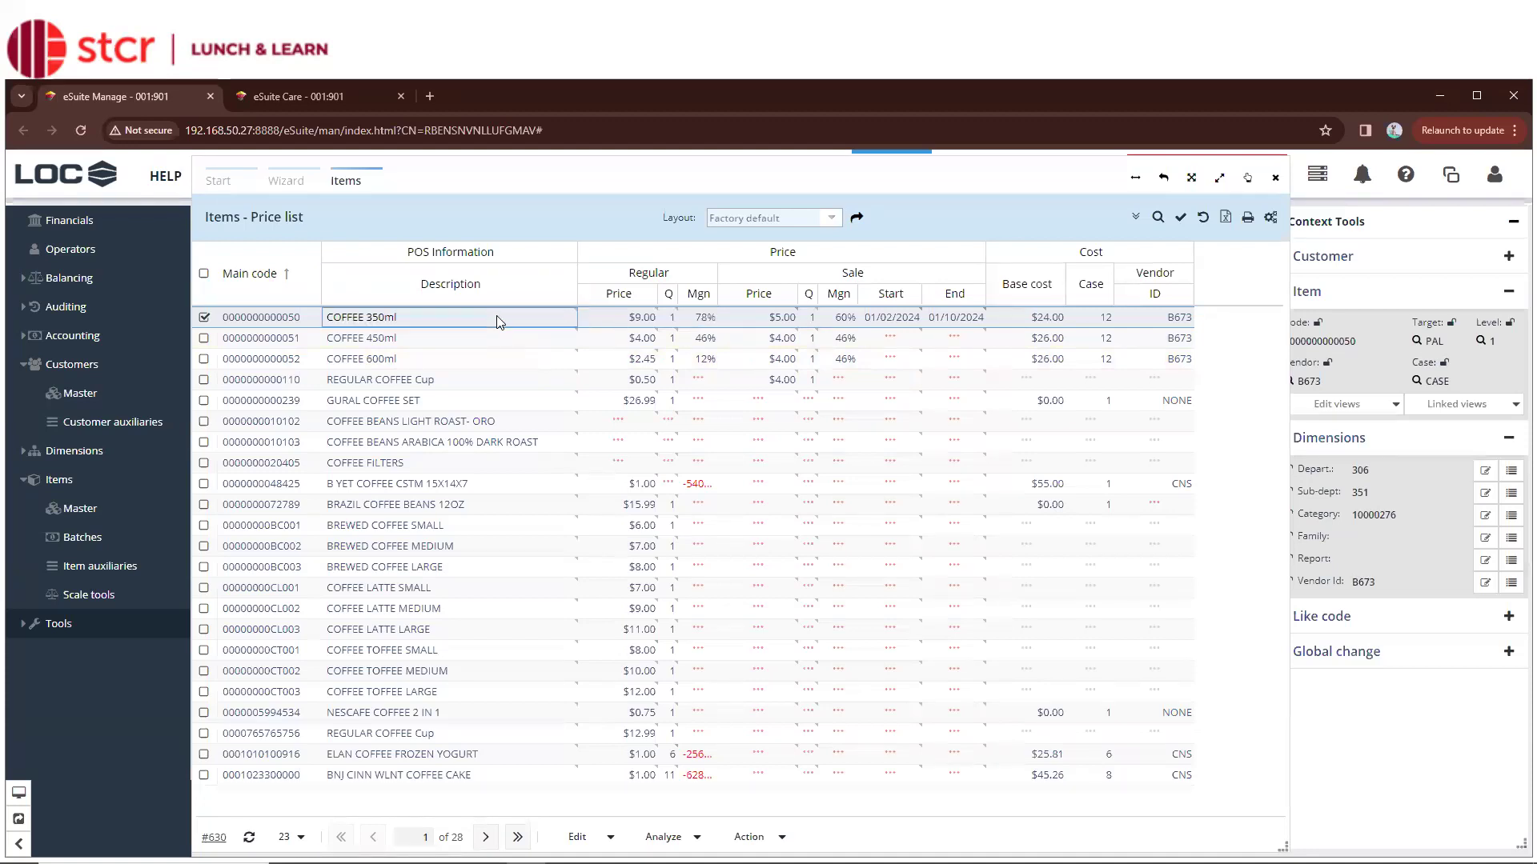
pyautogui.click(641, 320)
pyautogui.click(669, 319)
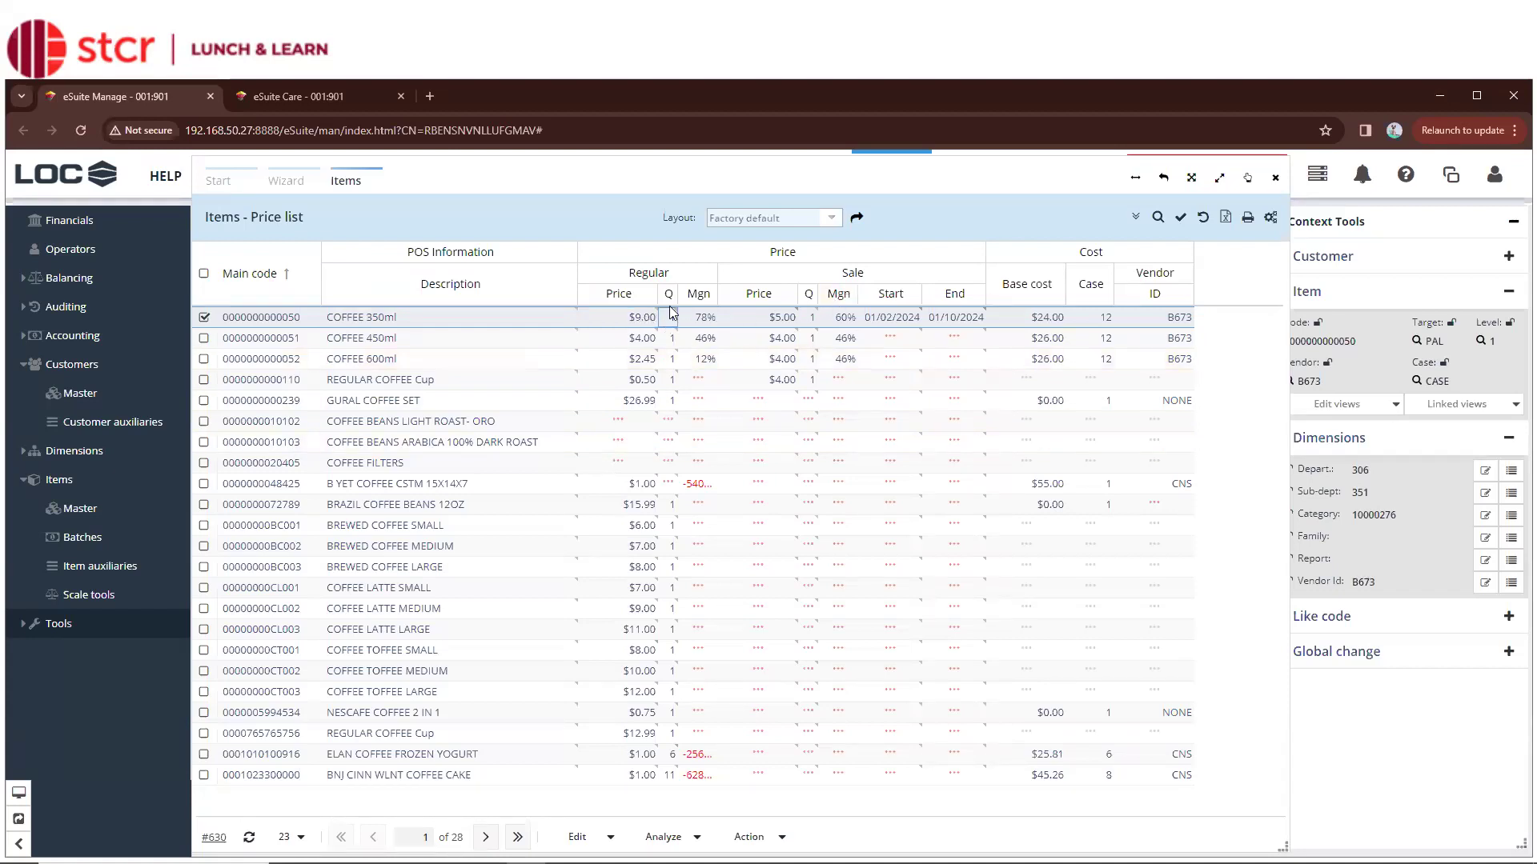
pyautogui.click(699, 321)
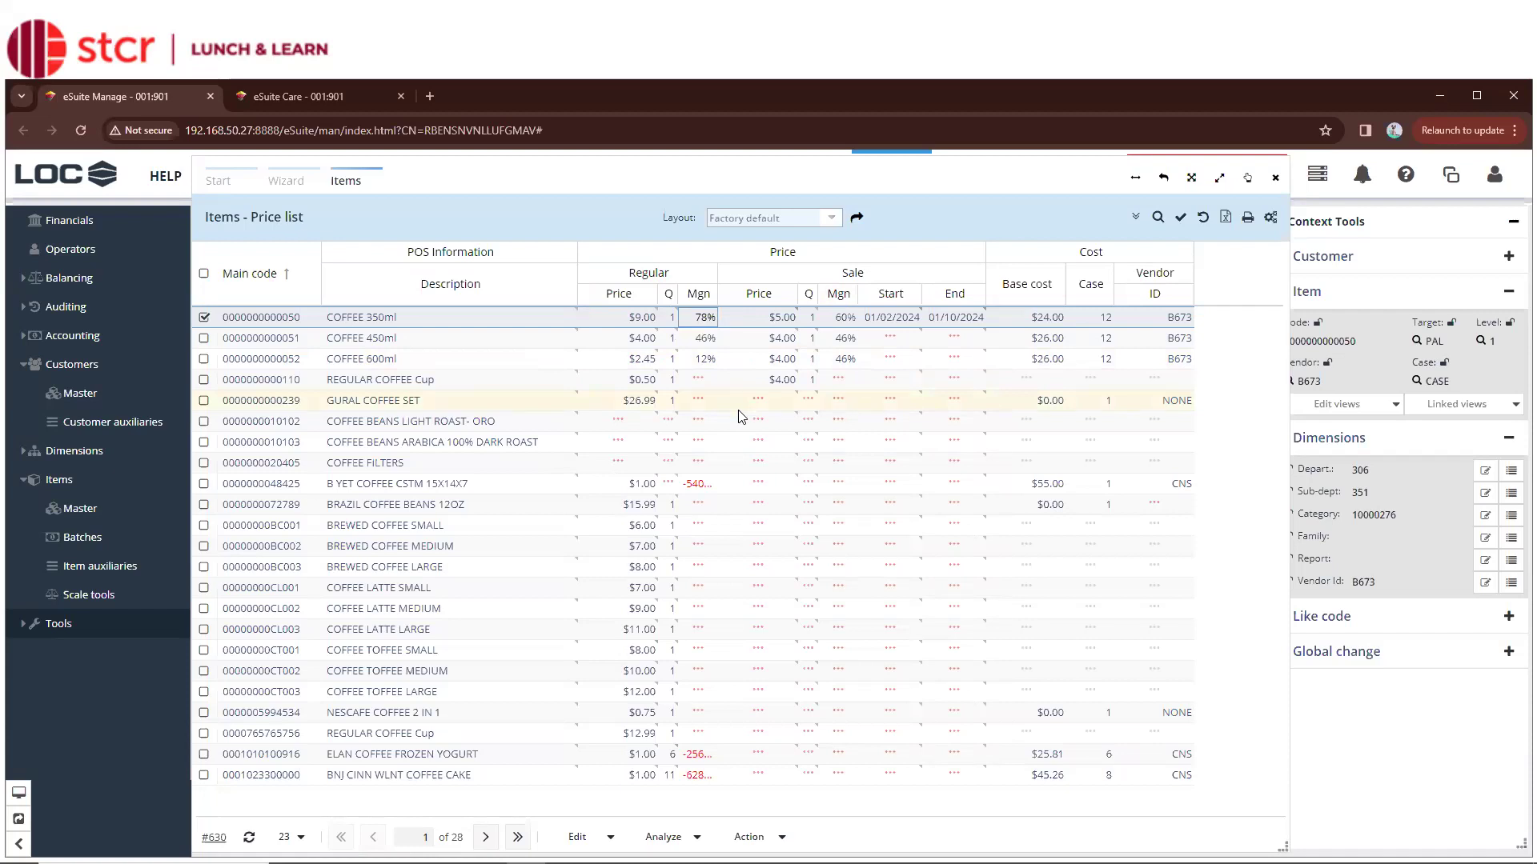
pyautogui.click(1032, 320)
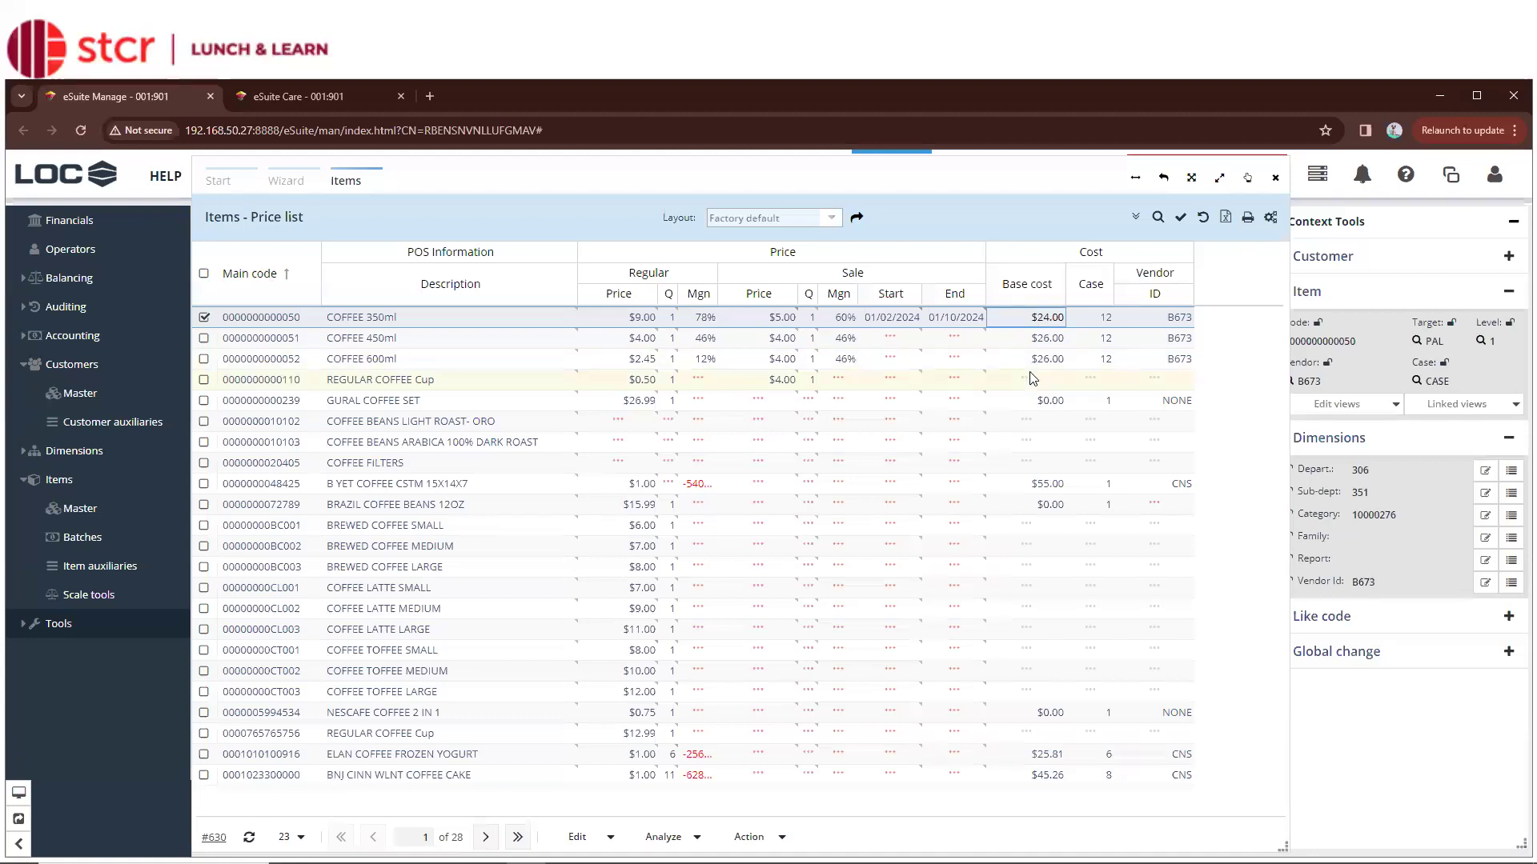
pyautogui.click(1042, 343)
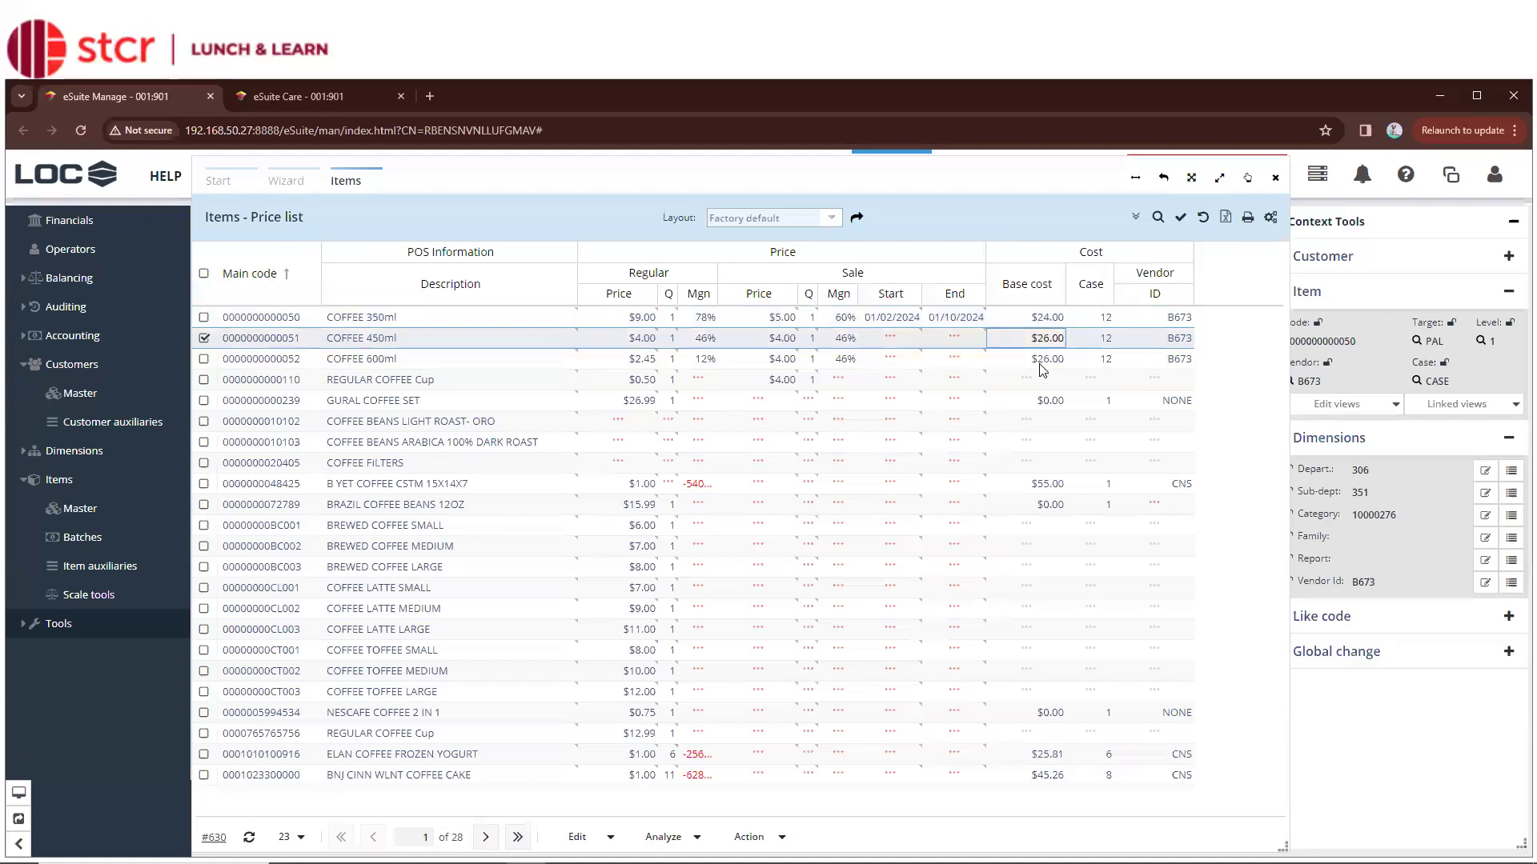
pyautogui.click(1042, 366)
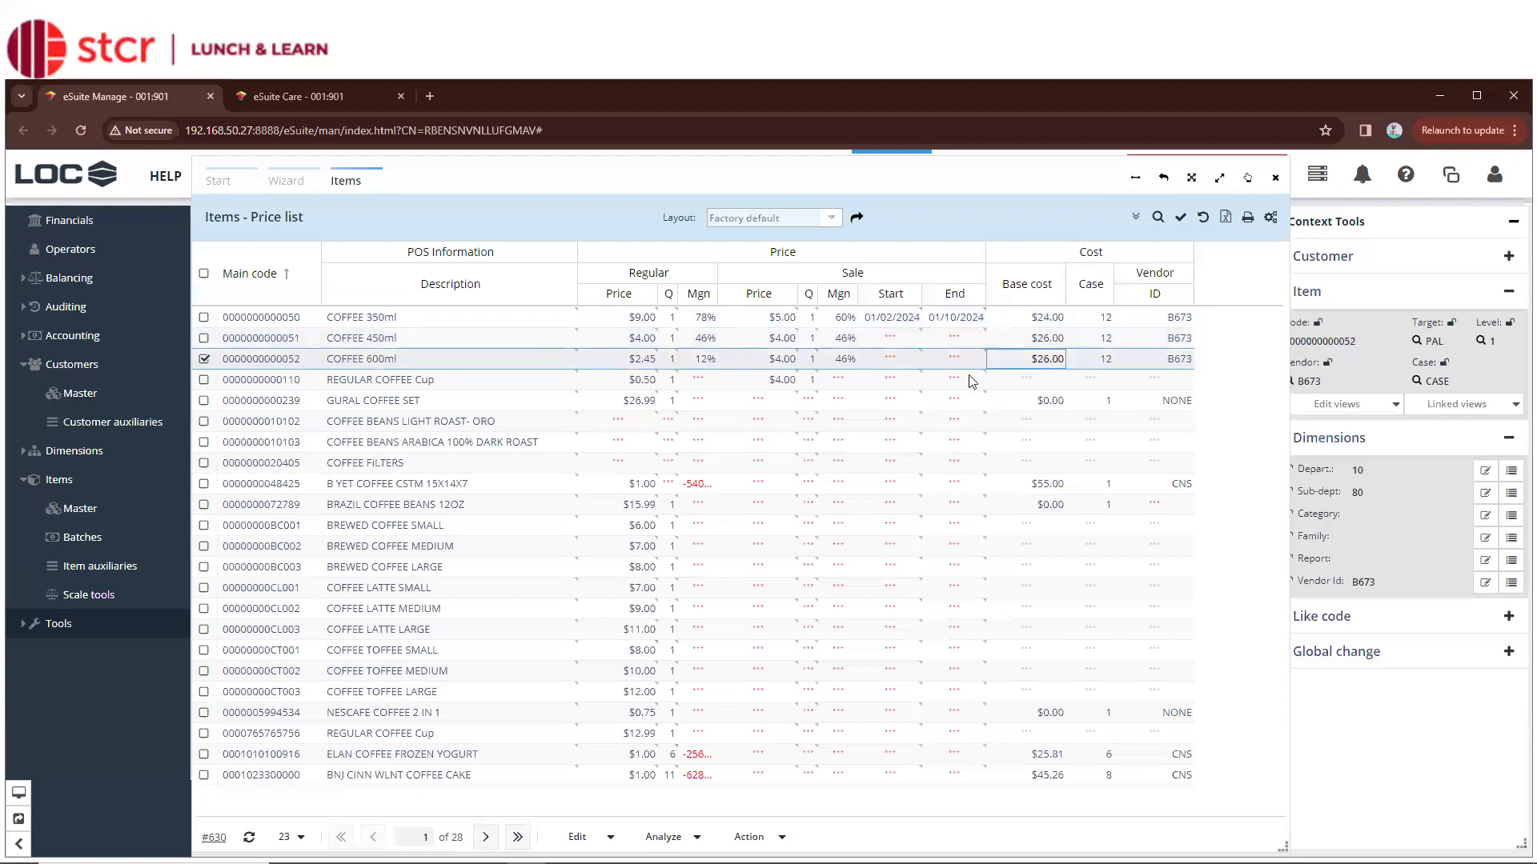
pyautogui.click(753, 382)
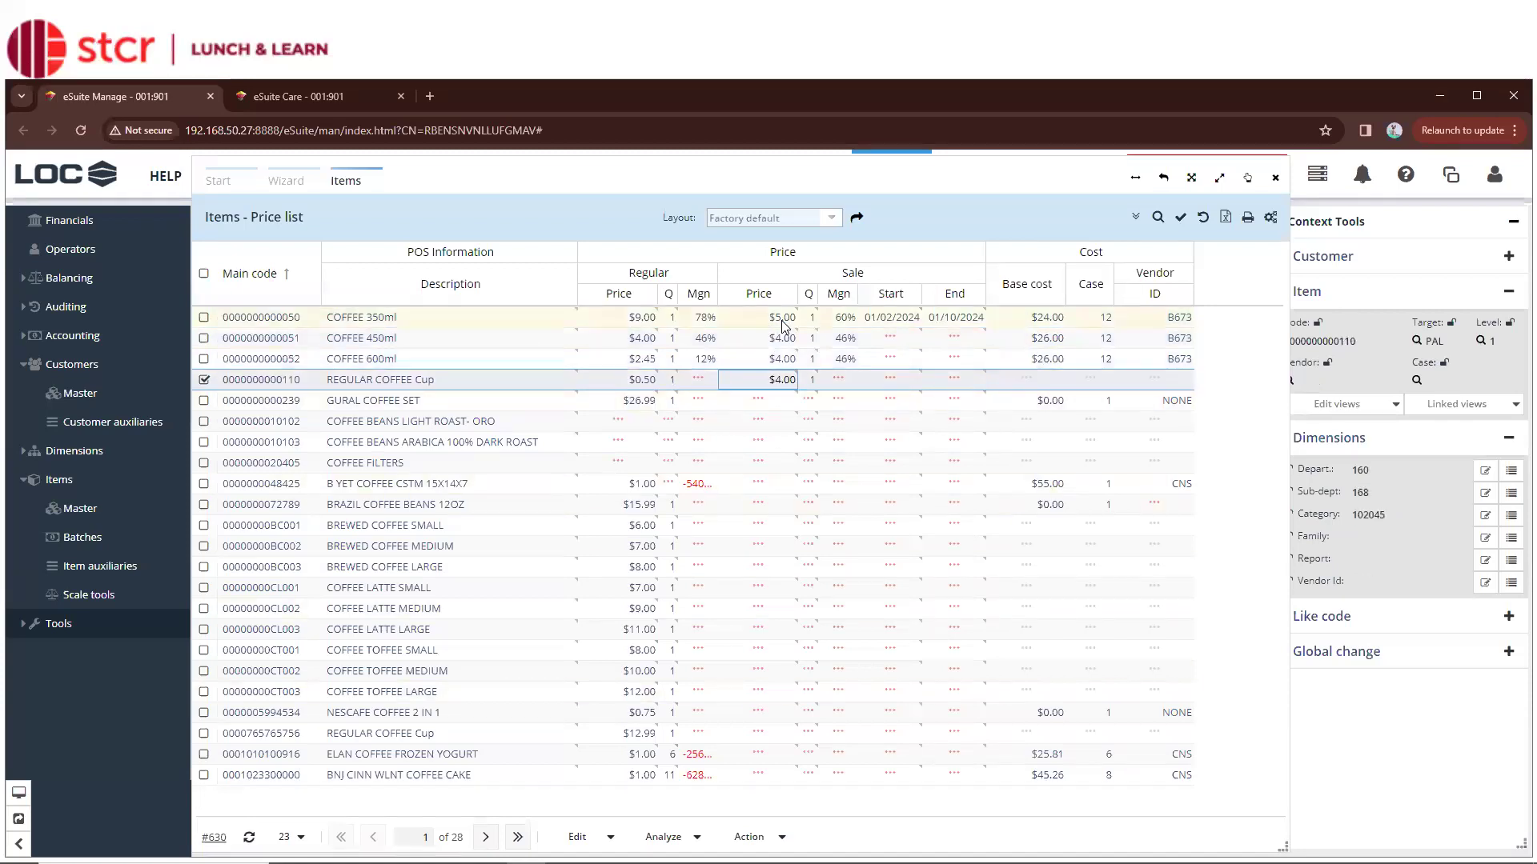
pyautogui.click(760, 401)
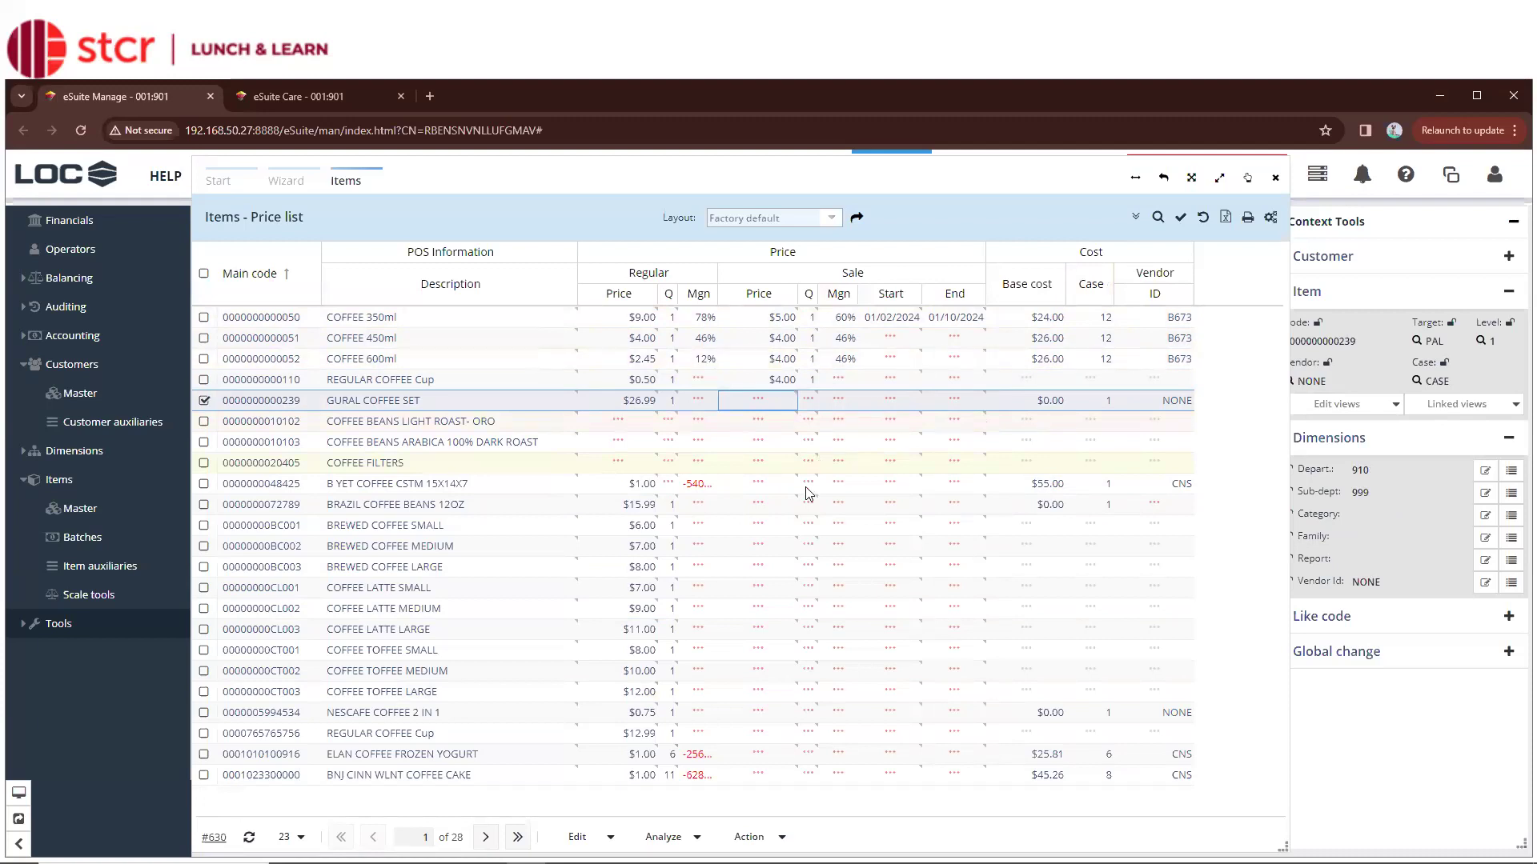
# Enter 10.00 as BRAZIL COFFEE BEANS 12OZ's sale price and commit it
pyautogui.click(774, 488)
pyautogui.click(756, 500)
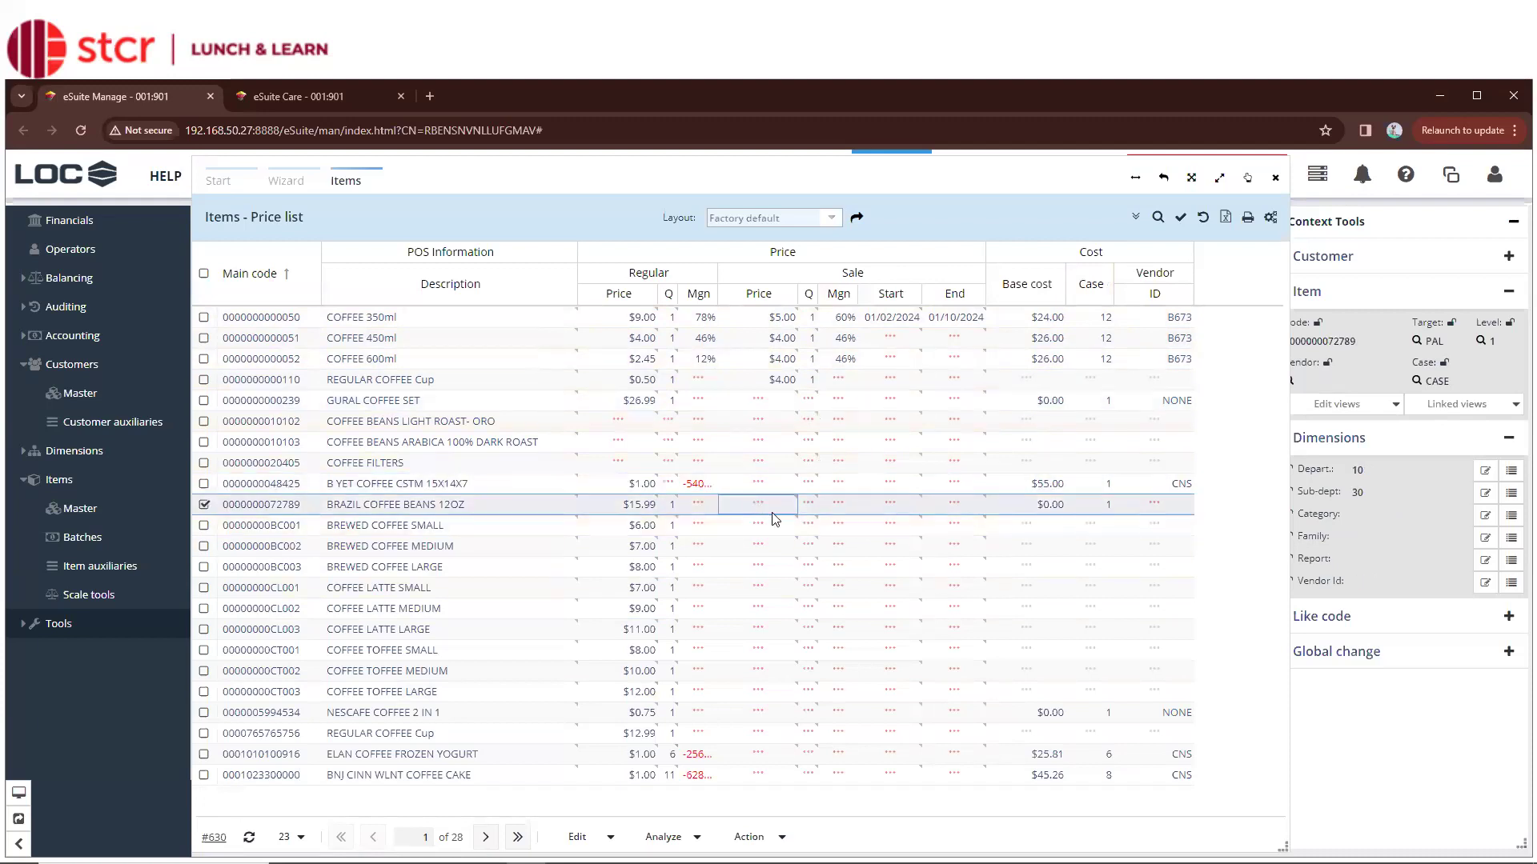
pyautogui.write('10.00')
pyautogui.press('Tab')
pyautogui.press('Tab')
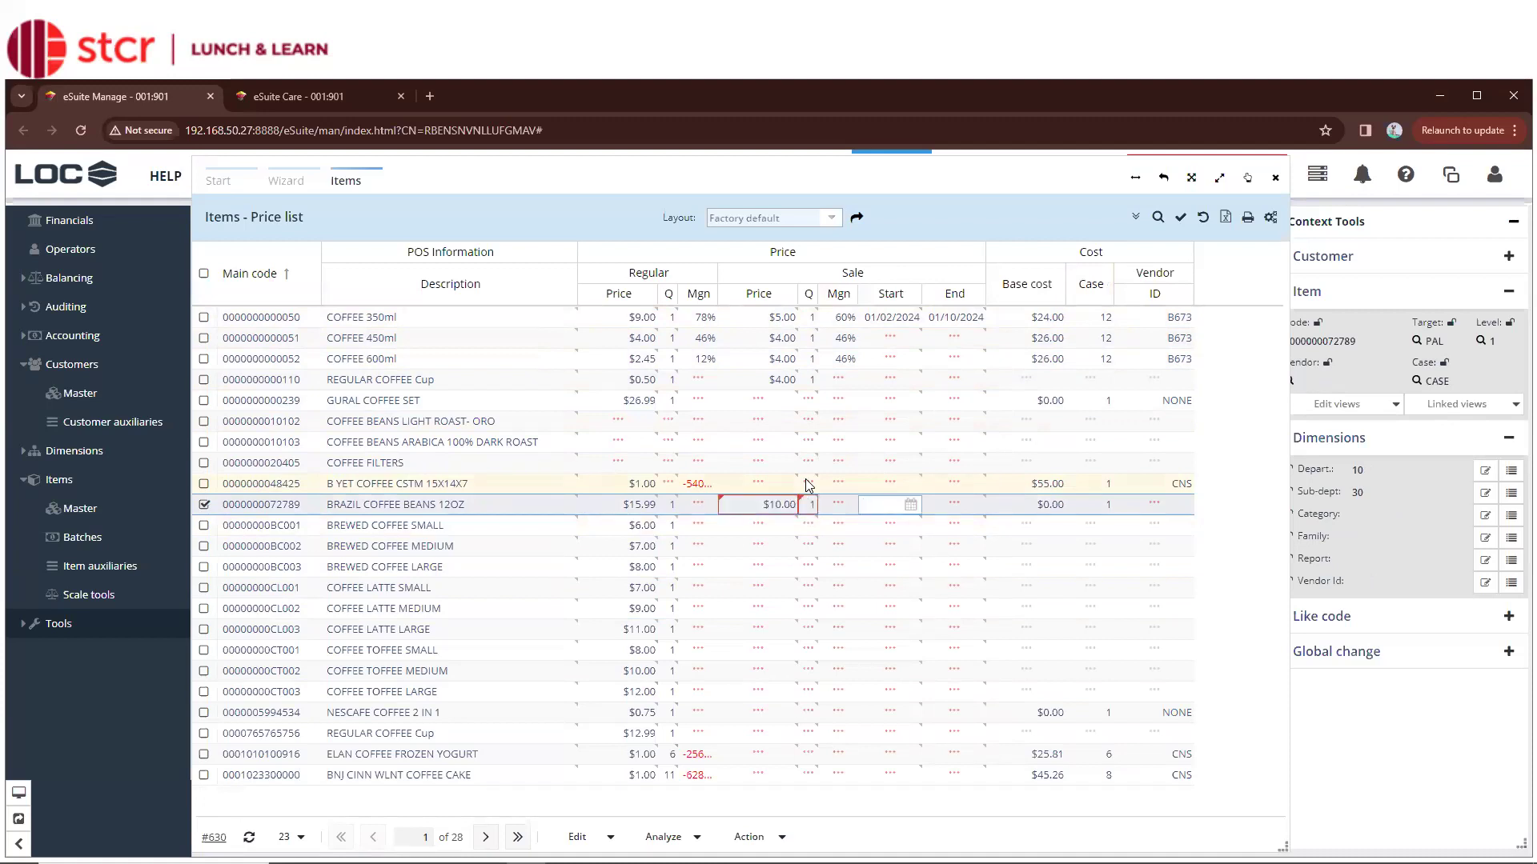
pyautogui.press('Tab')
pyautogui.press('Tab')
pyautogui.press('Tab')
pyautogui.press('Tab')
pyautogui.press('Tab')
pyautogui.press('Tab')
pyautogui.press('Tab')
pyautogui.press('Tab')
pyautogui.press('Tab')
pyautogui.press('Tab')
pyautogui.press('Tab')
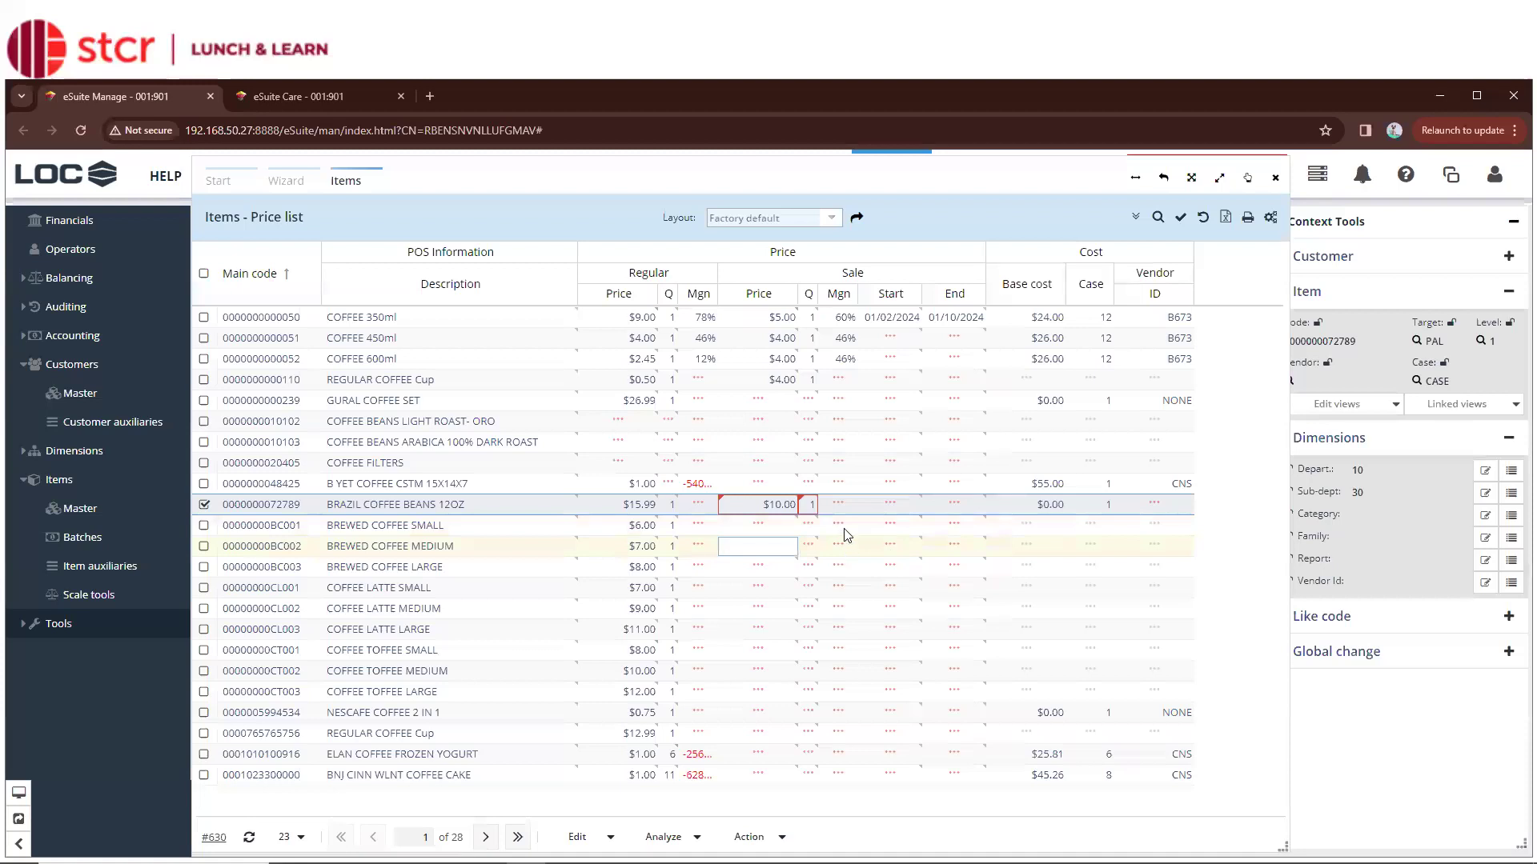
pyautogui.click(753, 507)
pyautogui.click(902, 505)
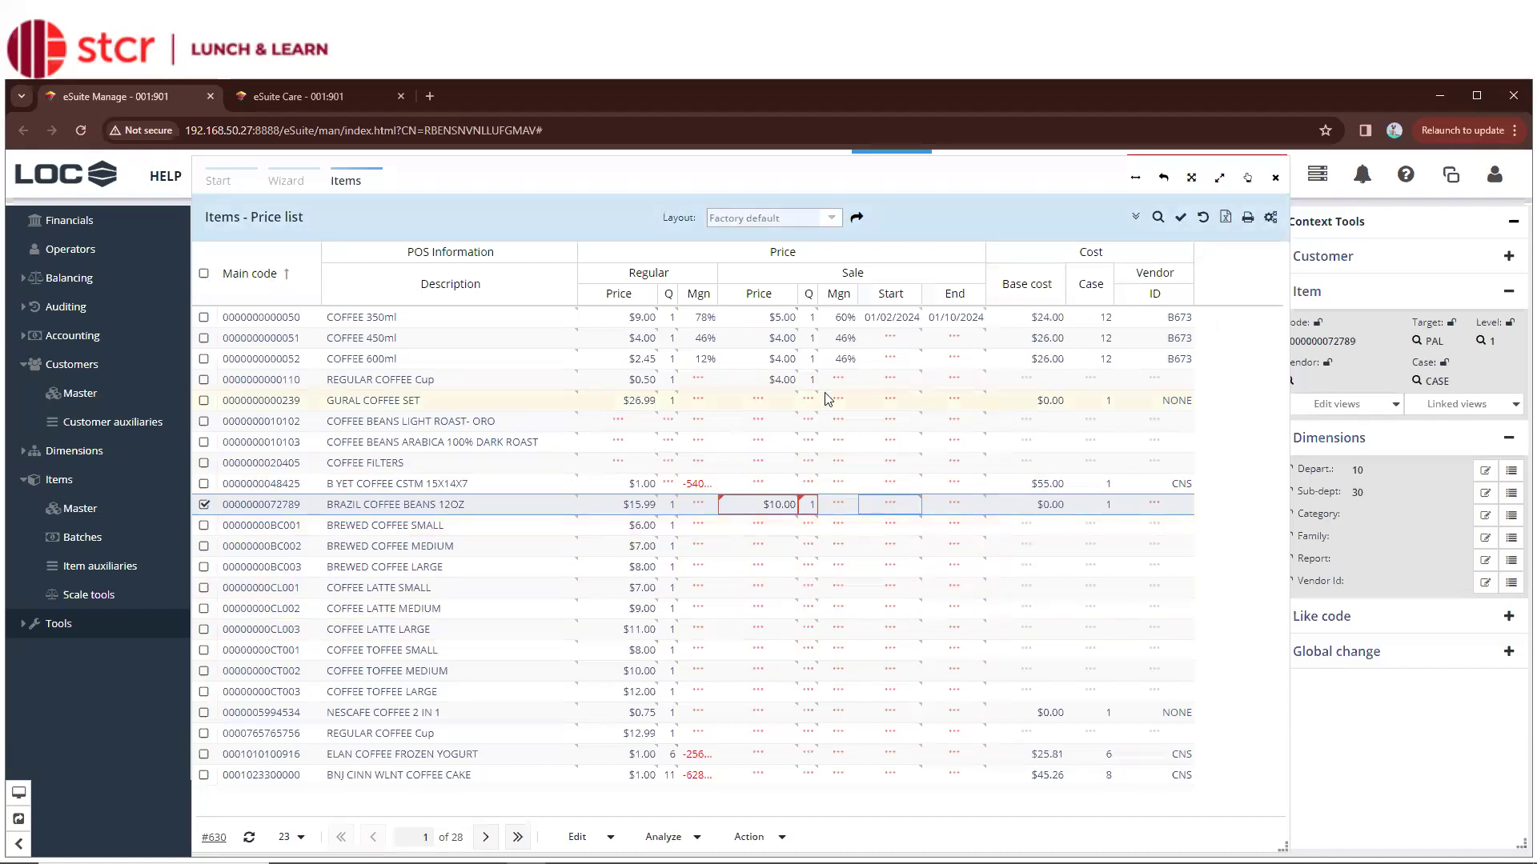
pyautogui.click(1181, 219)
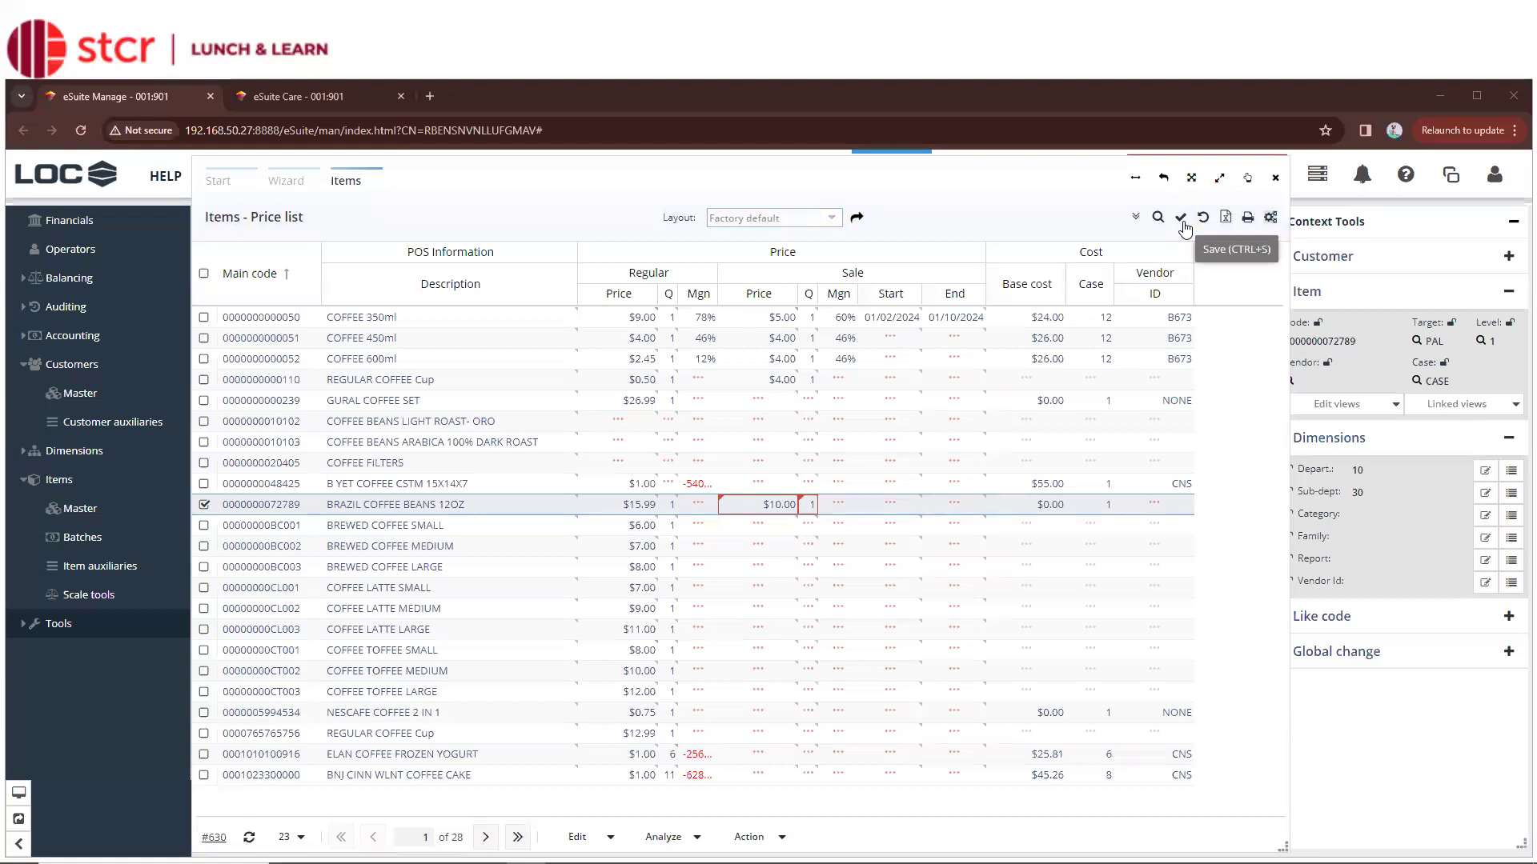
# Save the $10.00 sale price with the grid toolbar's Save check-mark icon
pyautogui.click(1183, 224)
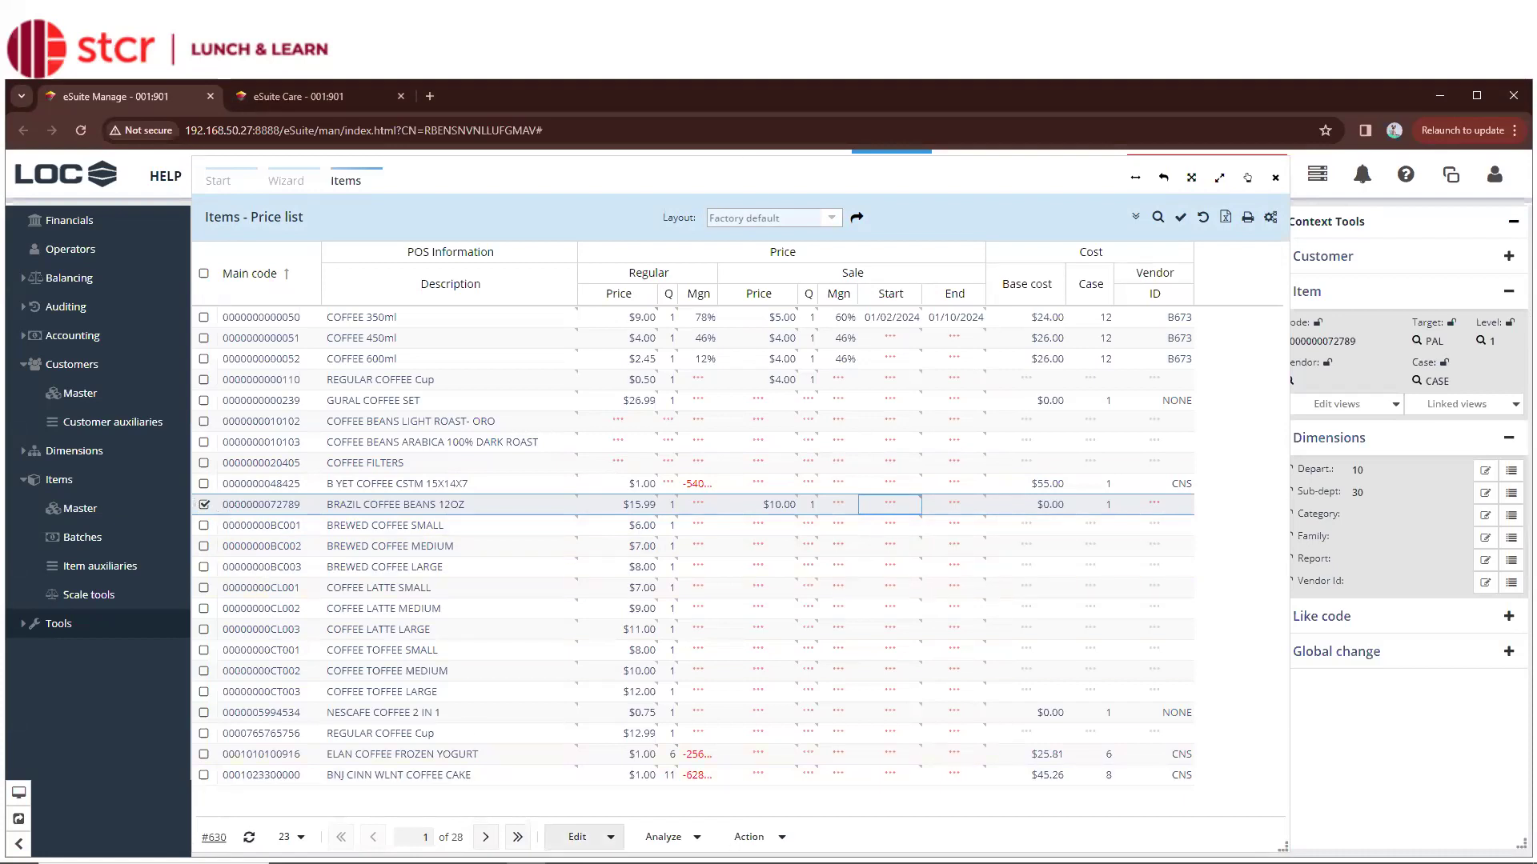
# Open Price master for BRAZIL COFFEE BEANS 12OZ from Edit > Master tables, move the dialog aside, and pin it
pyautogui.click(577, 837)
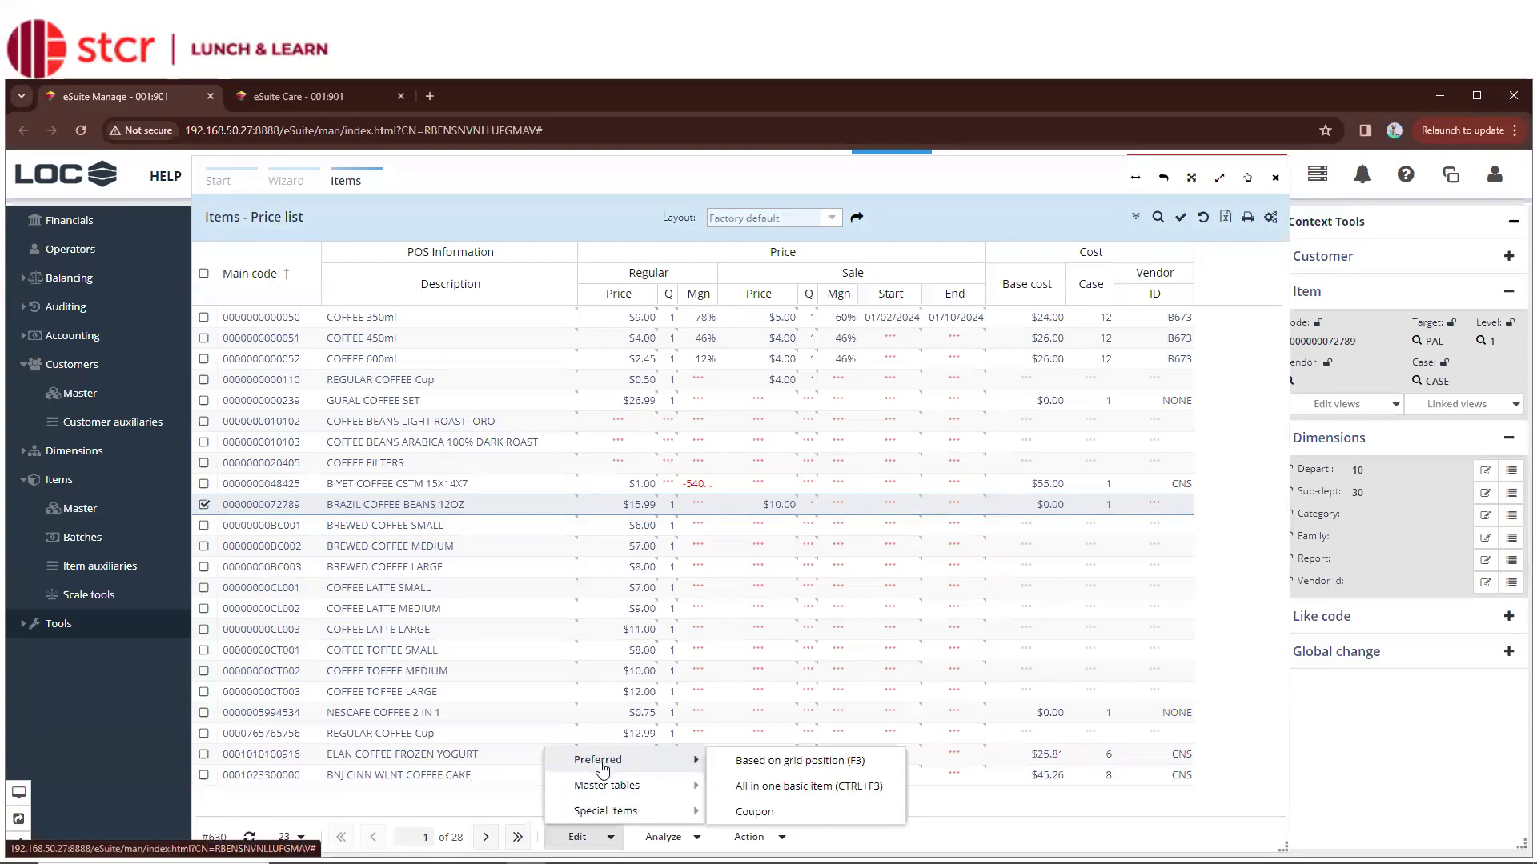
pyautogui.moveTo(624, 773)
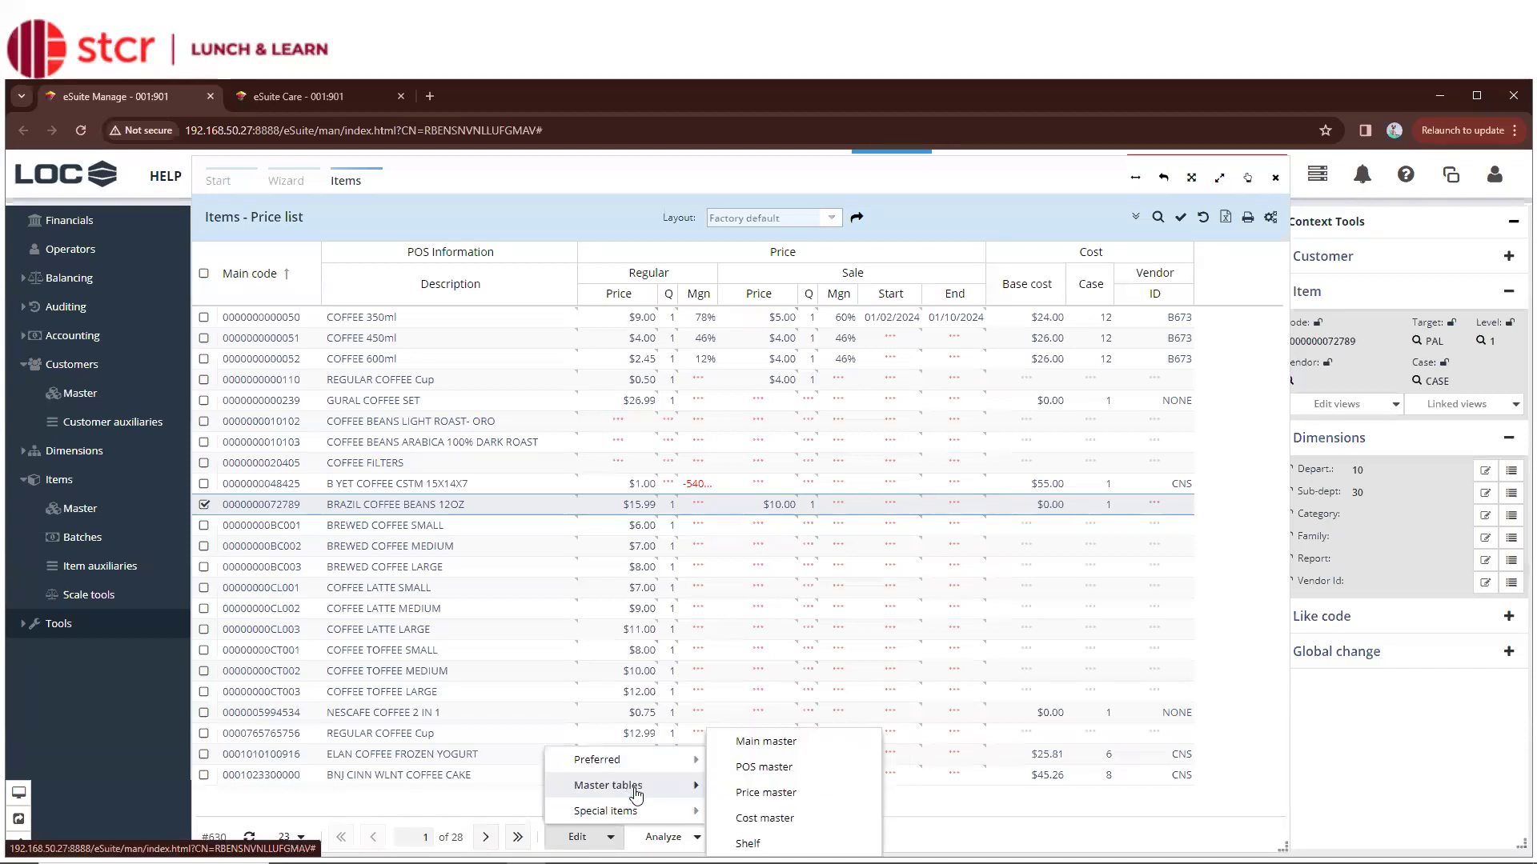
pyautogui.click(741, 796)
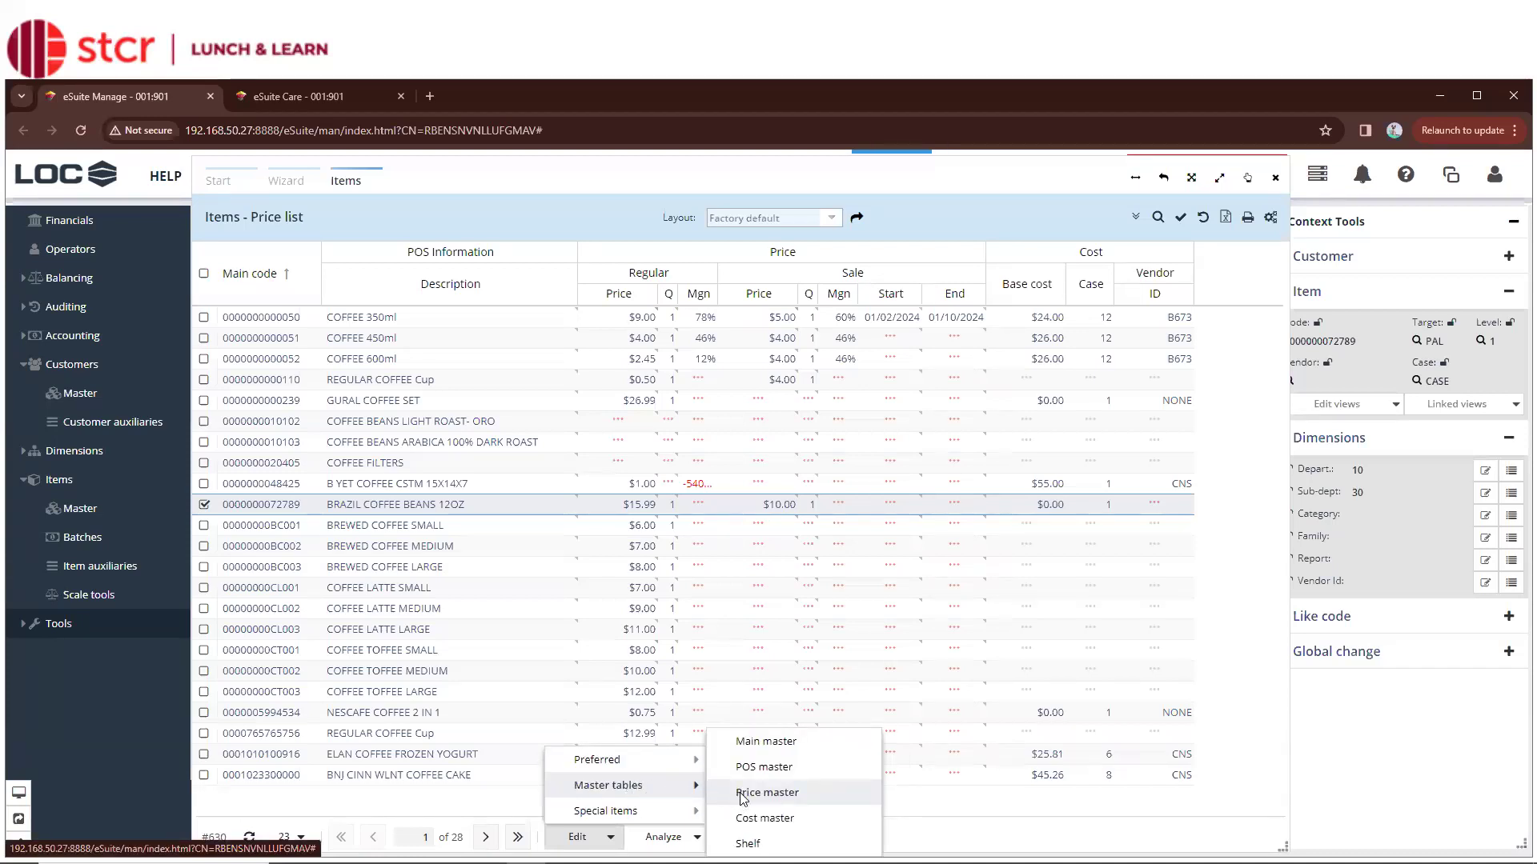
pyautogui.moveTo(657, 294); pyautogui.dragTo(1078, 249)
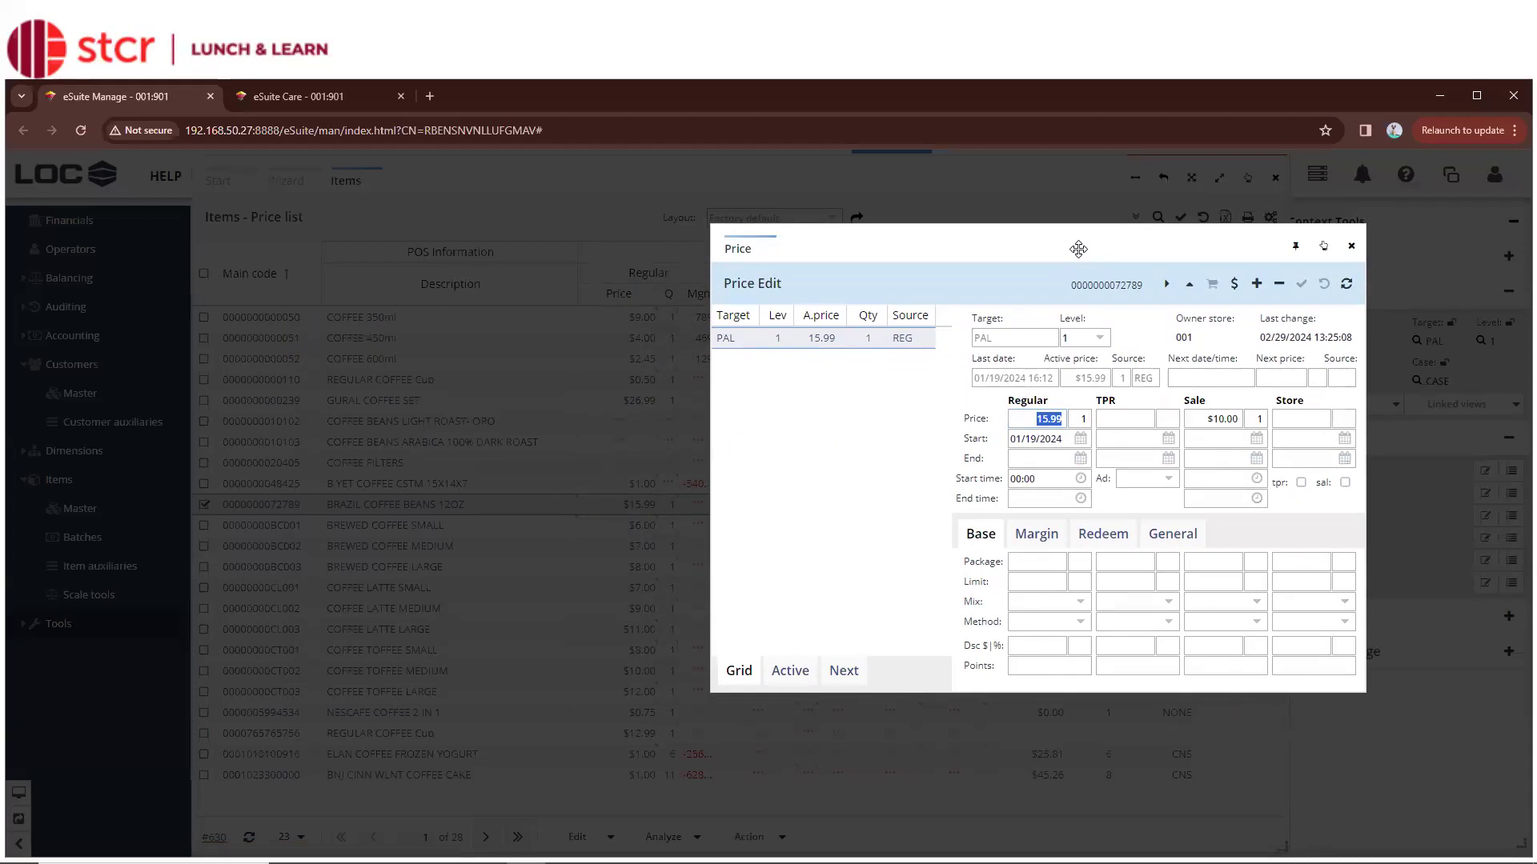
pyautogui.click(1113, 423)
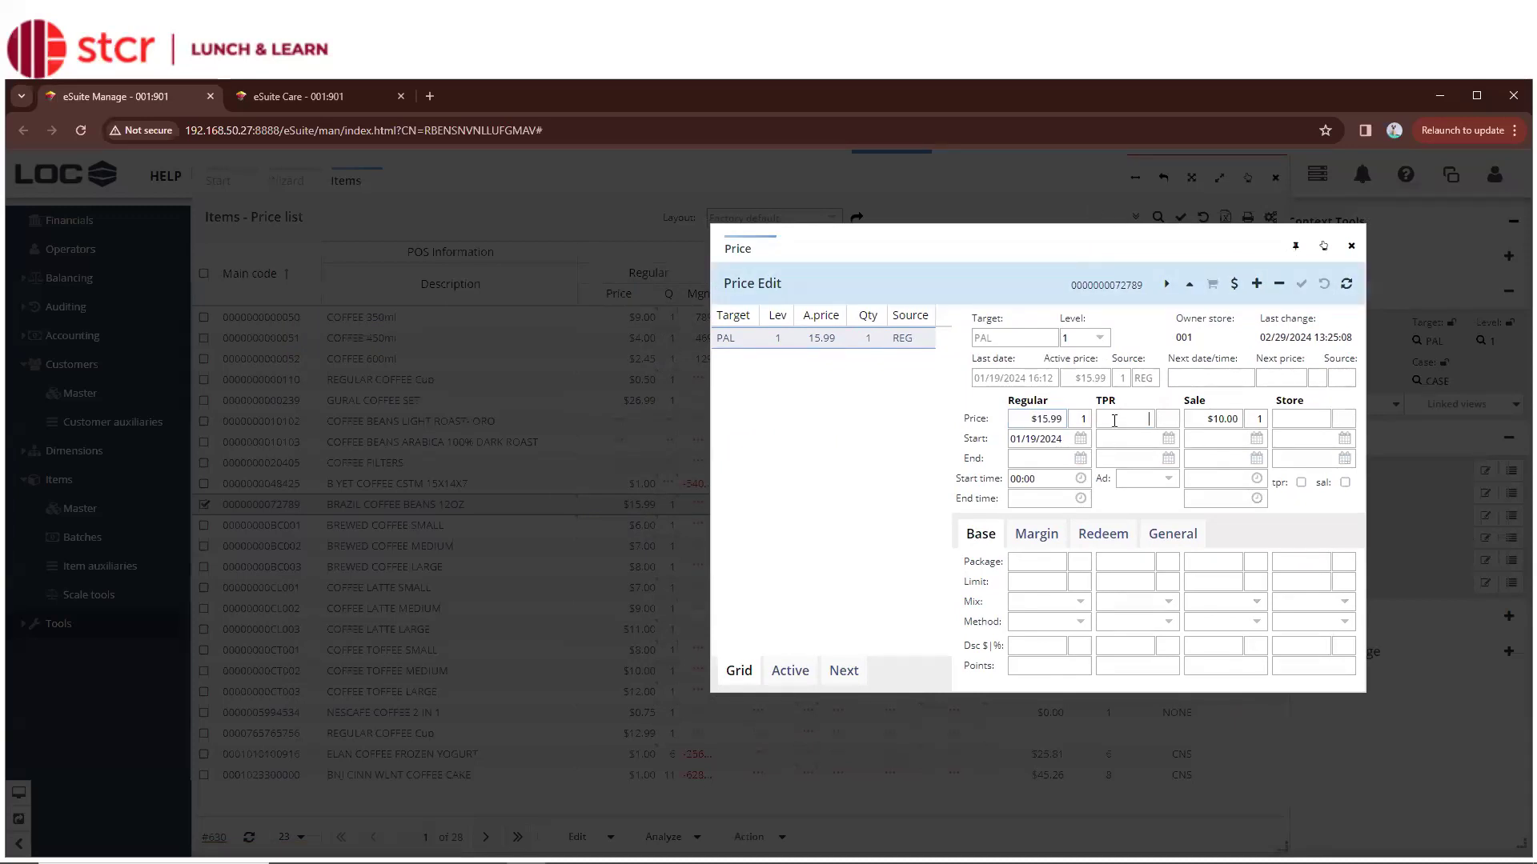
pyautogui.click(1297, 248)
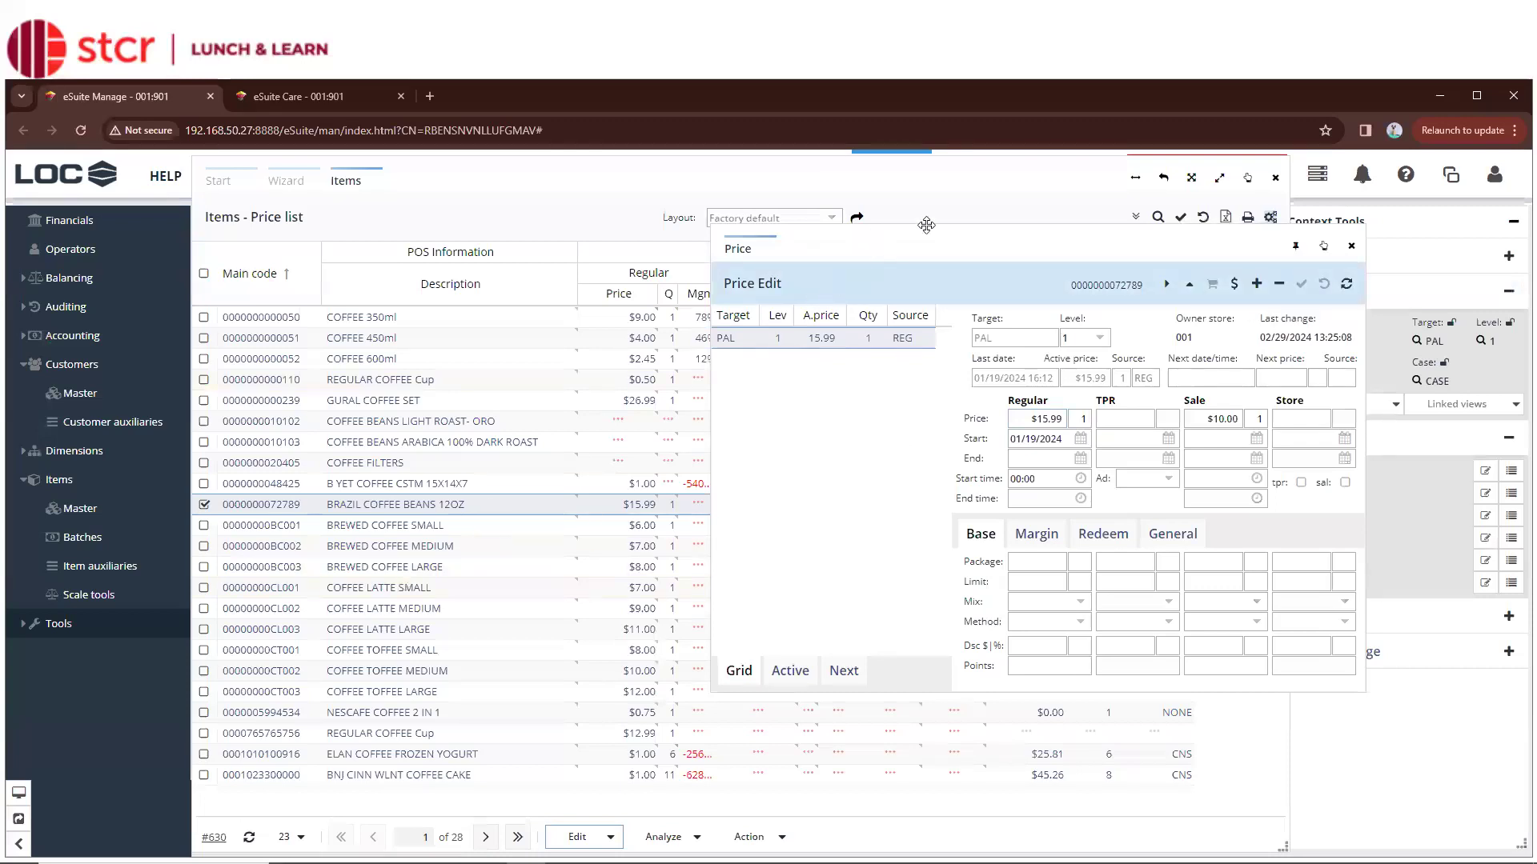
pyautogui.moveTo(926, 224); pyautogui.dragTo(1063, 182)
# Narrow the Items price list and select rows down to COFFEE LATTE LARGE
pyautogui.click(705, 197)
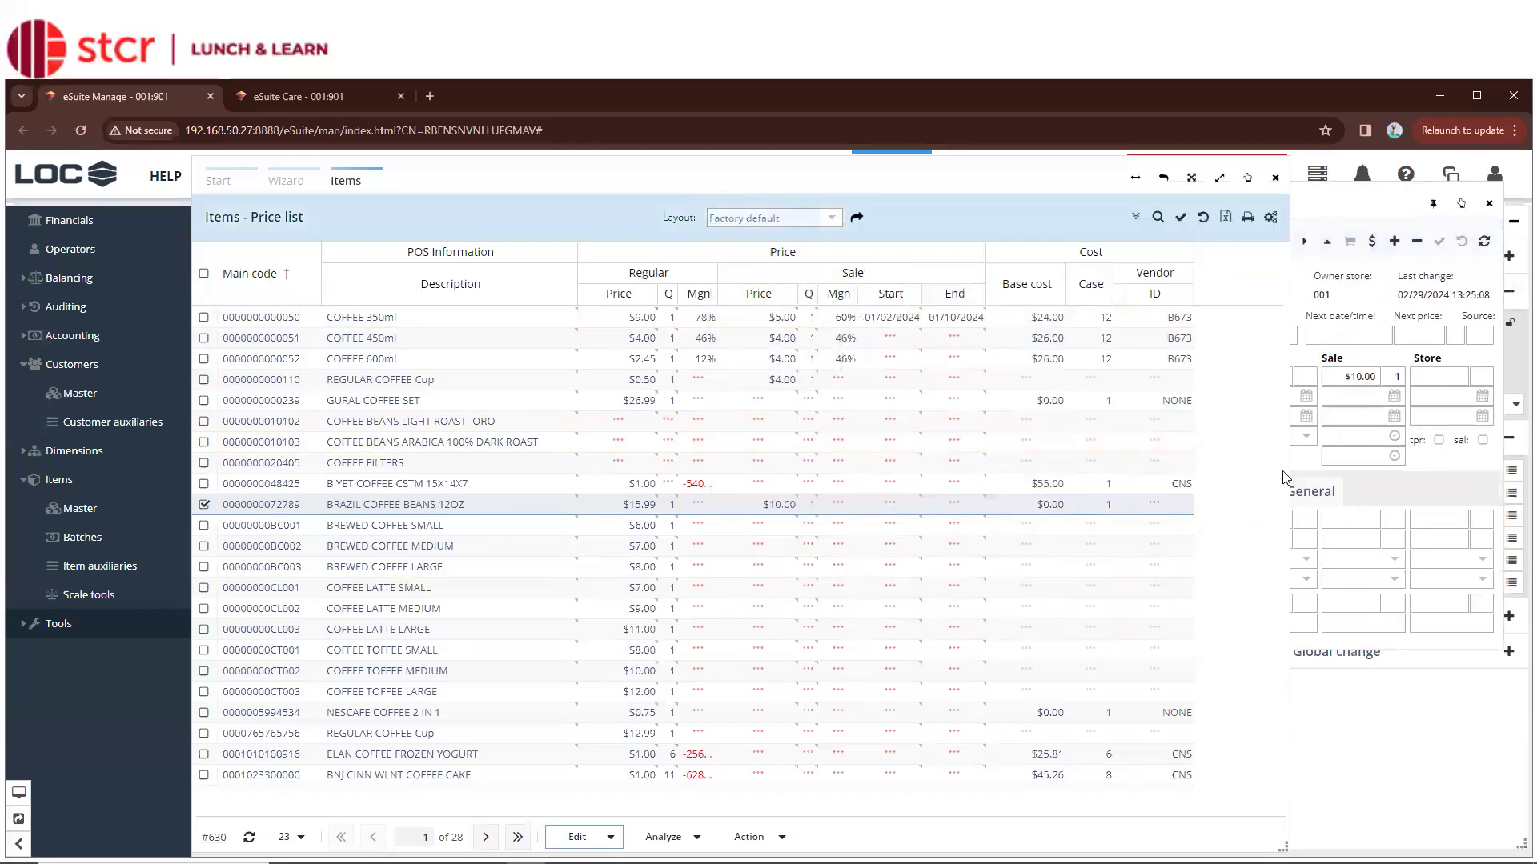
pyautogui.moveTo(1285, 477); pyautogui.dragTo(927, 453)
pyautogui.click(528, 547)
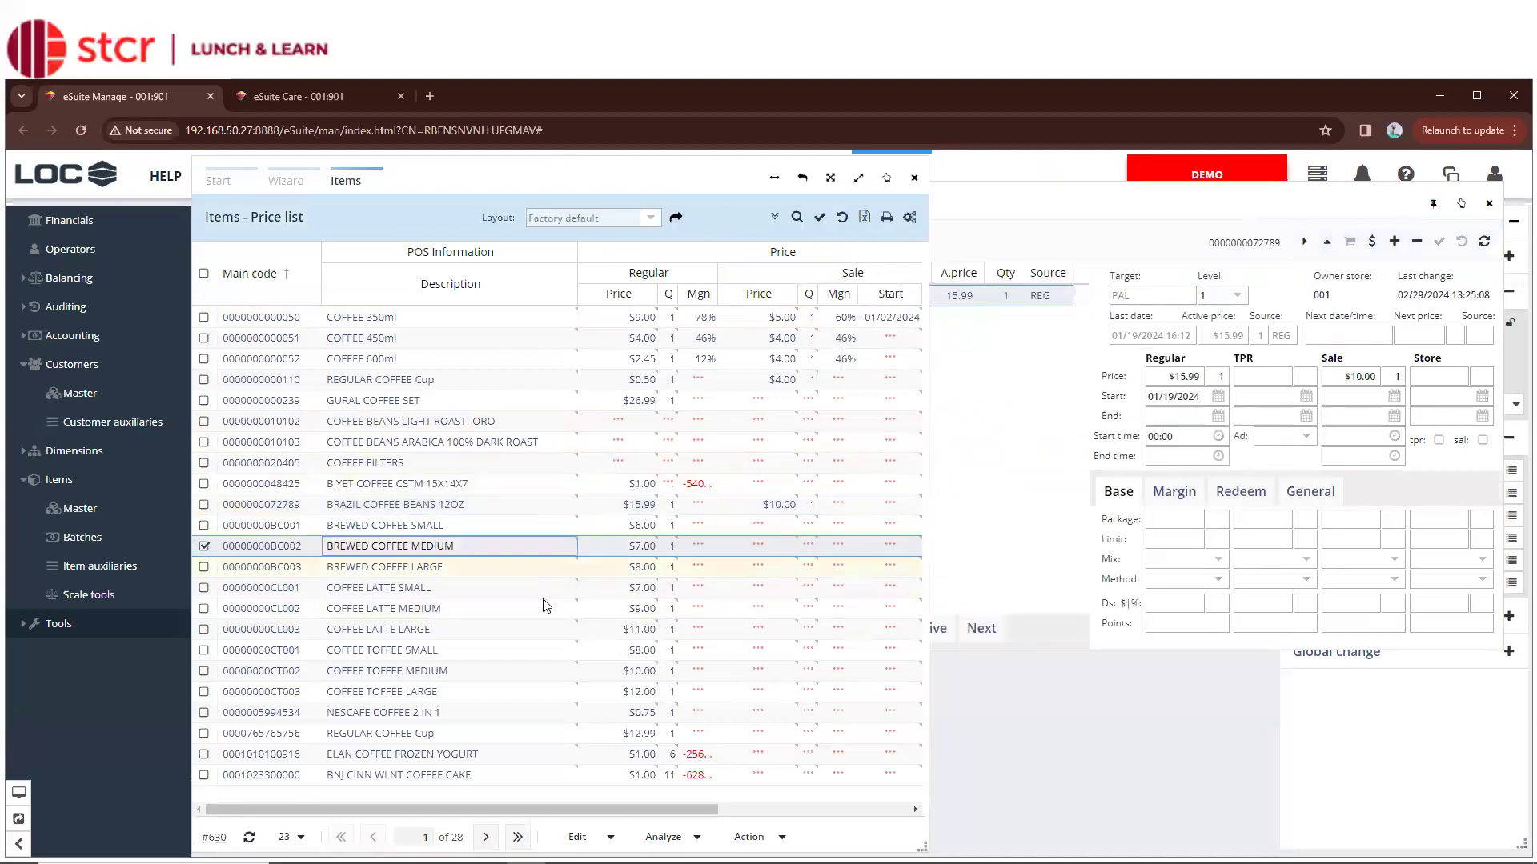
pyautogui.click(544, 608)
pyautogui.click(548, 631)
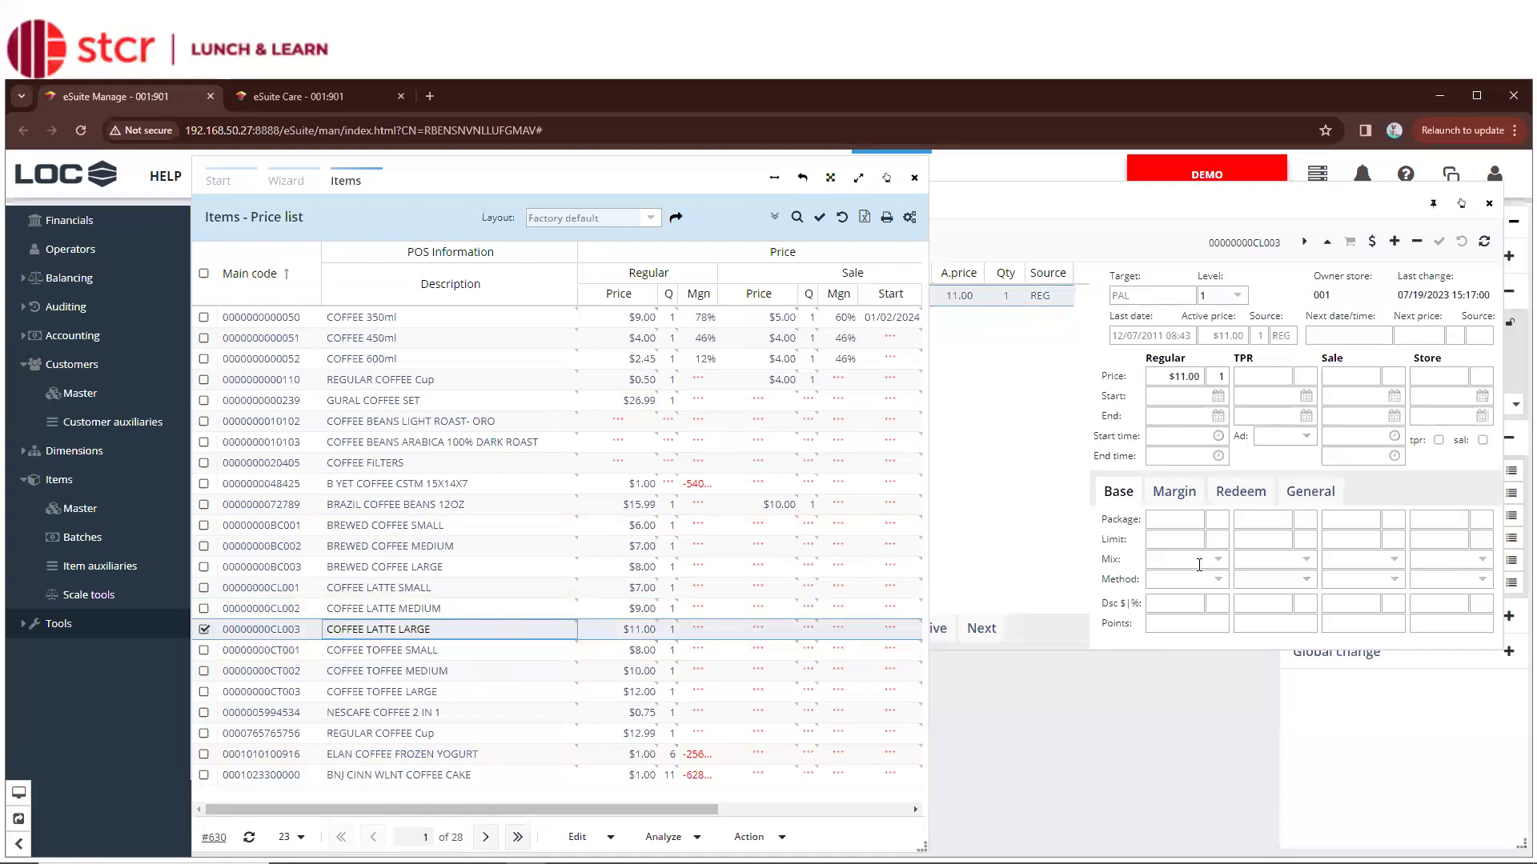
# Confirm the pinned editor shows COFFEE LATTE LARGE at $11.00, then widen the Items list again
pyautogui.click(1001, 439)
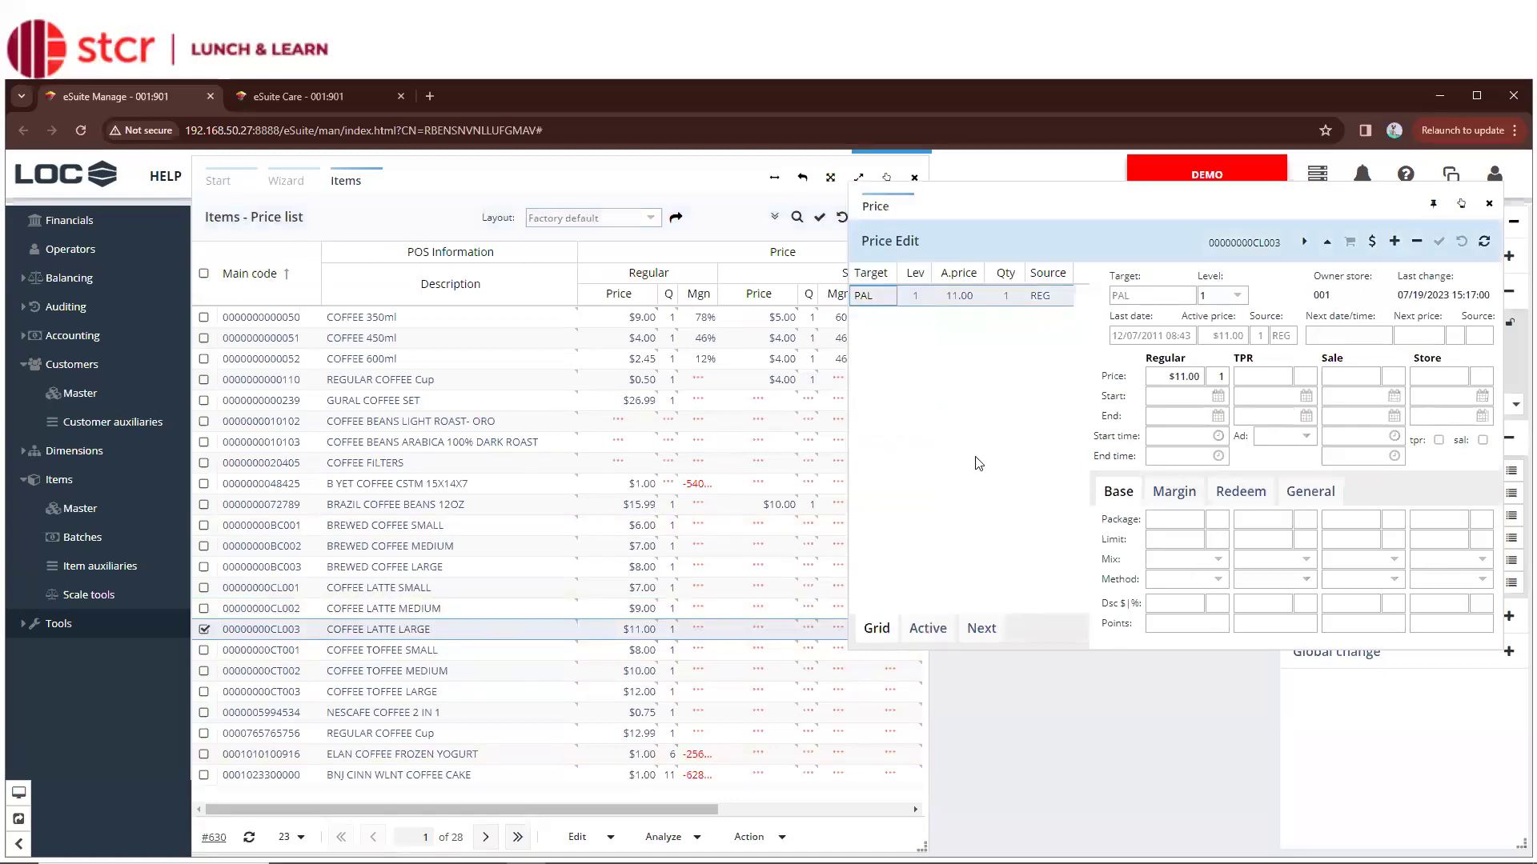
pyautogui.click(713, 193)
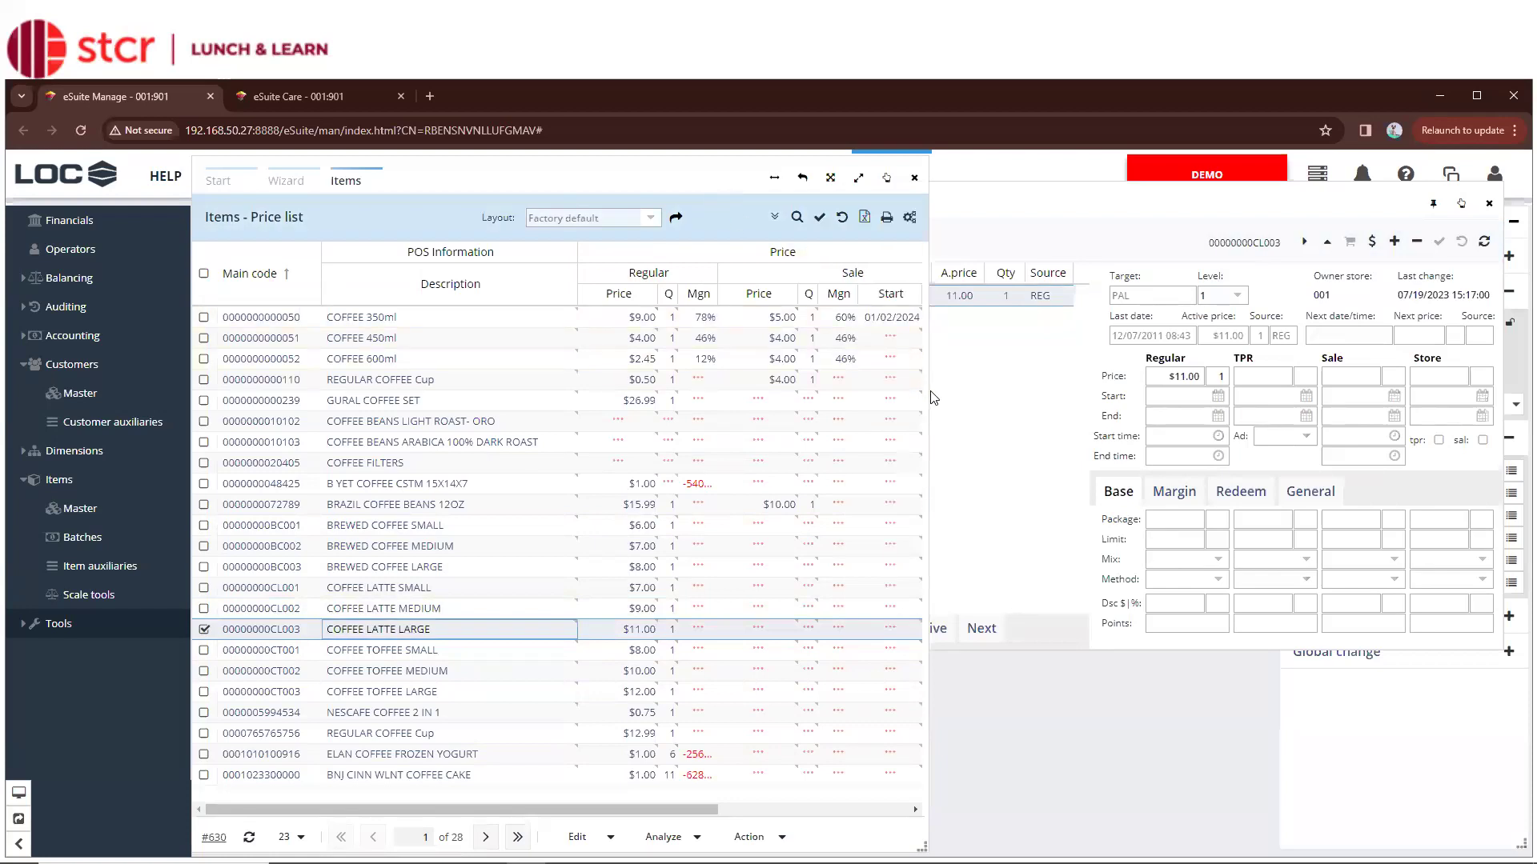
pyautogui.moveTo(935, 397); pyautogui.dragTo(1412, 408)
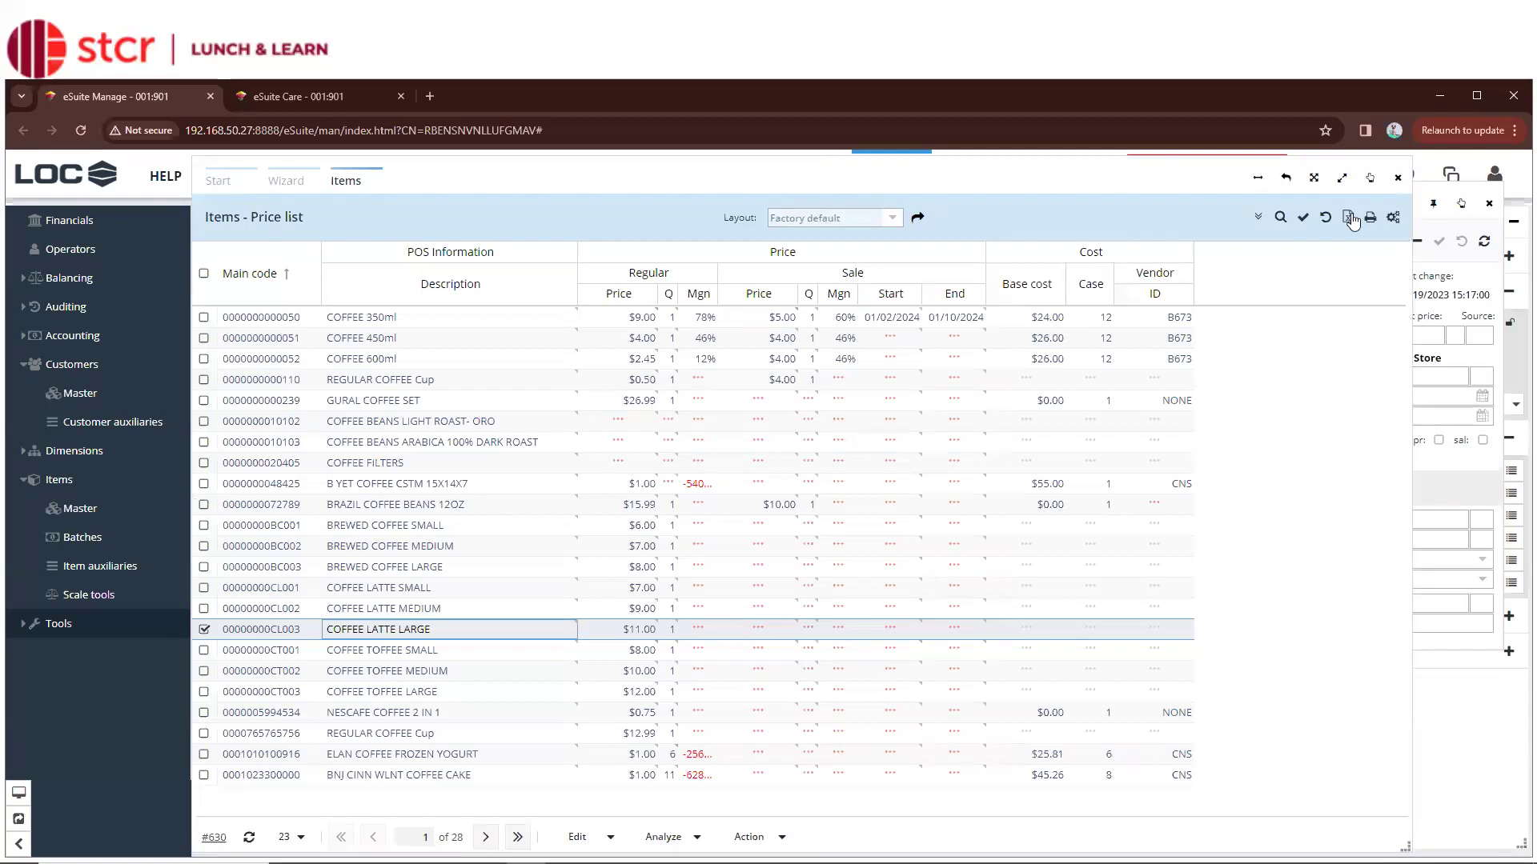
pyautogui.click(1351, 219)
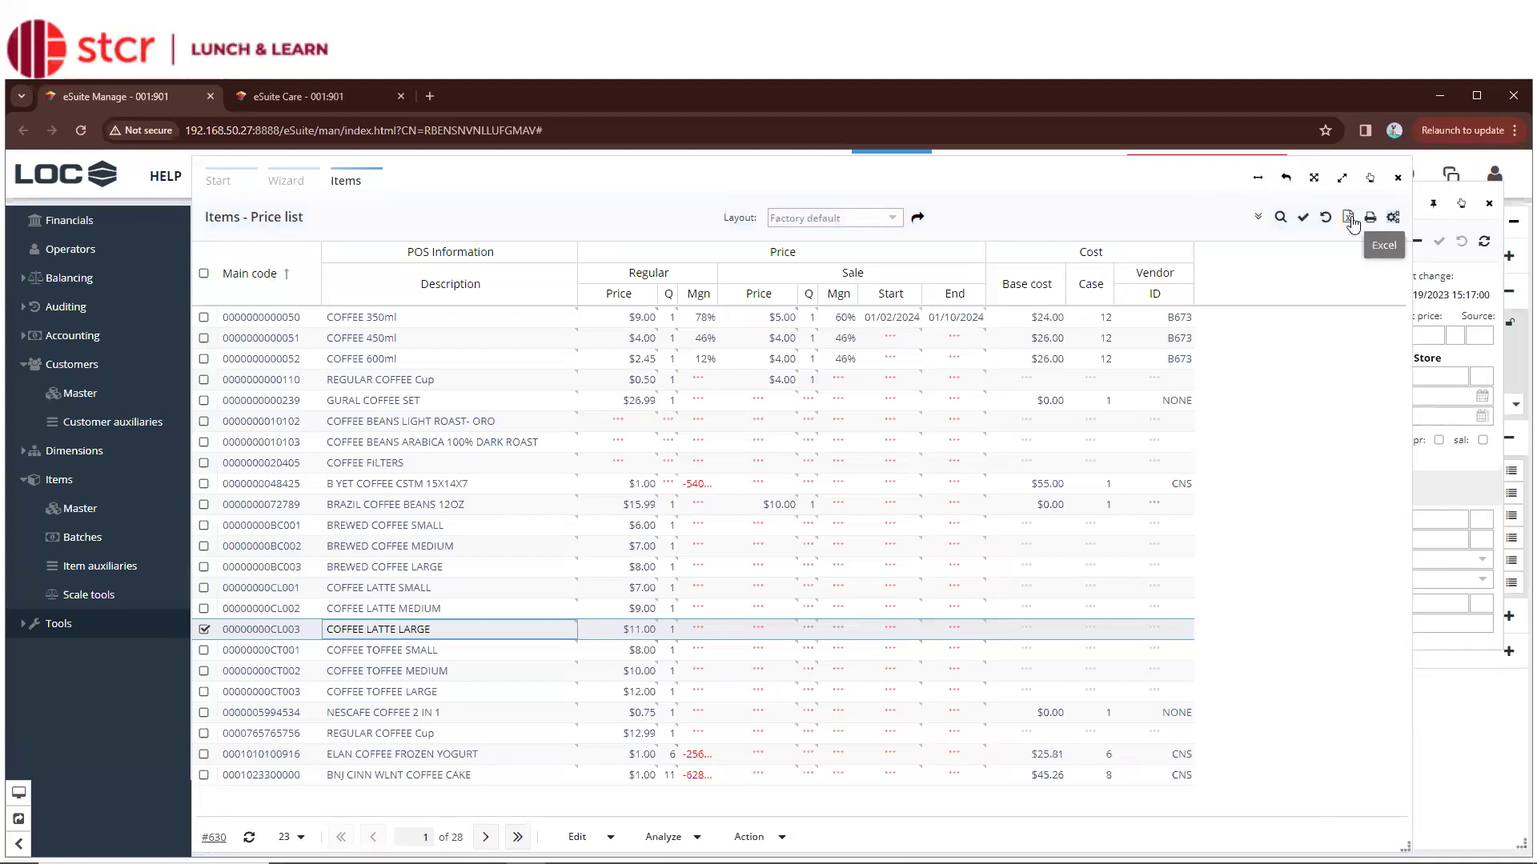
pyautogui.click(1350, 219)
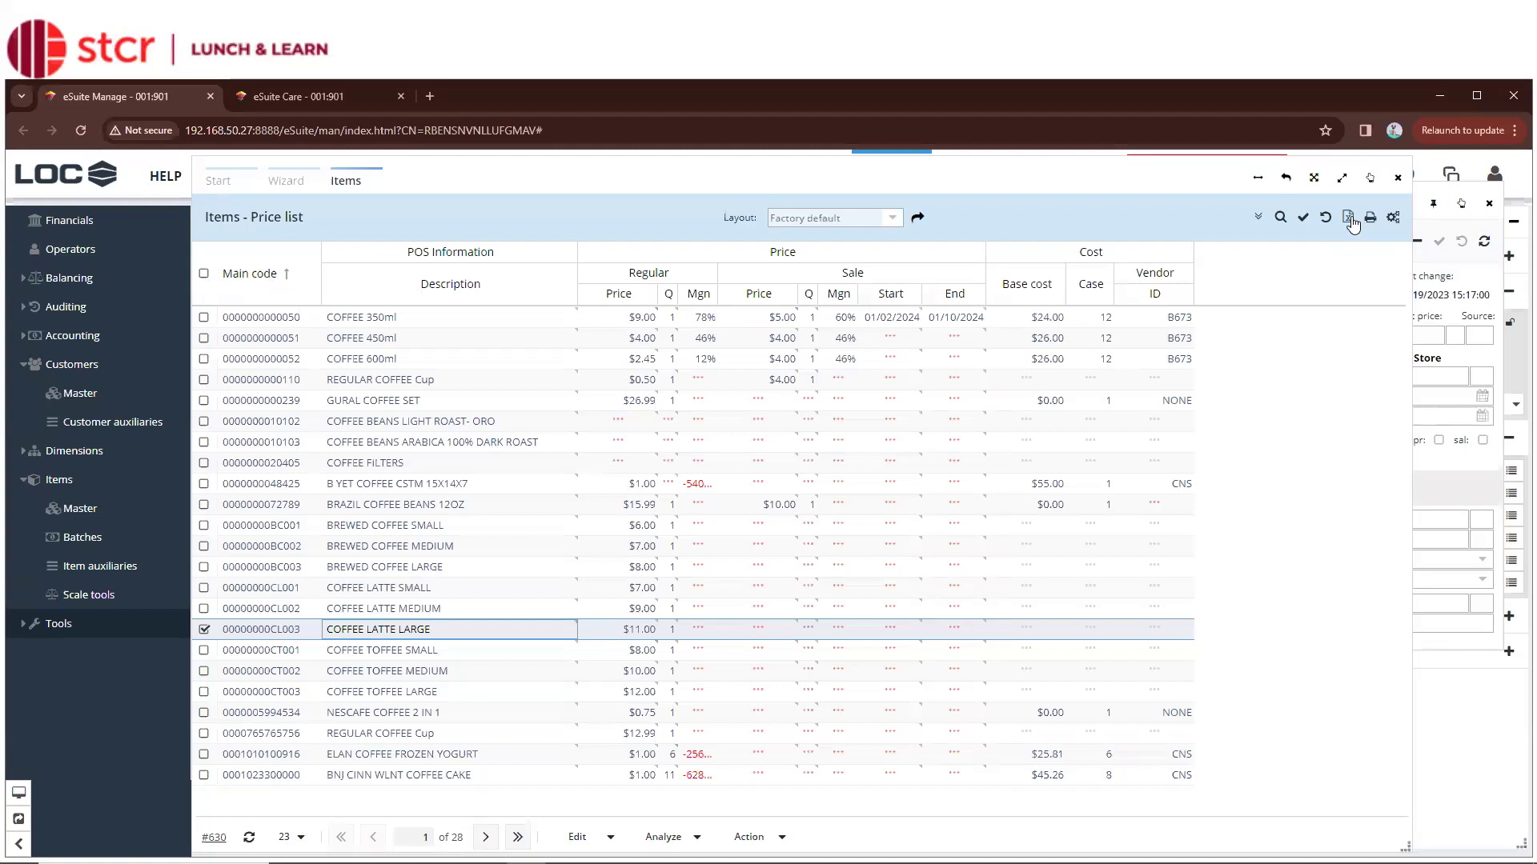
pyautogui.click(1352, 223)
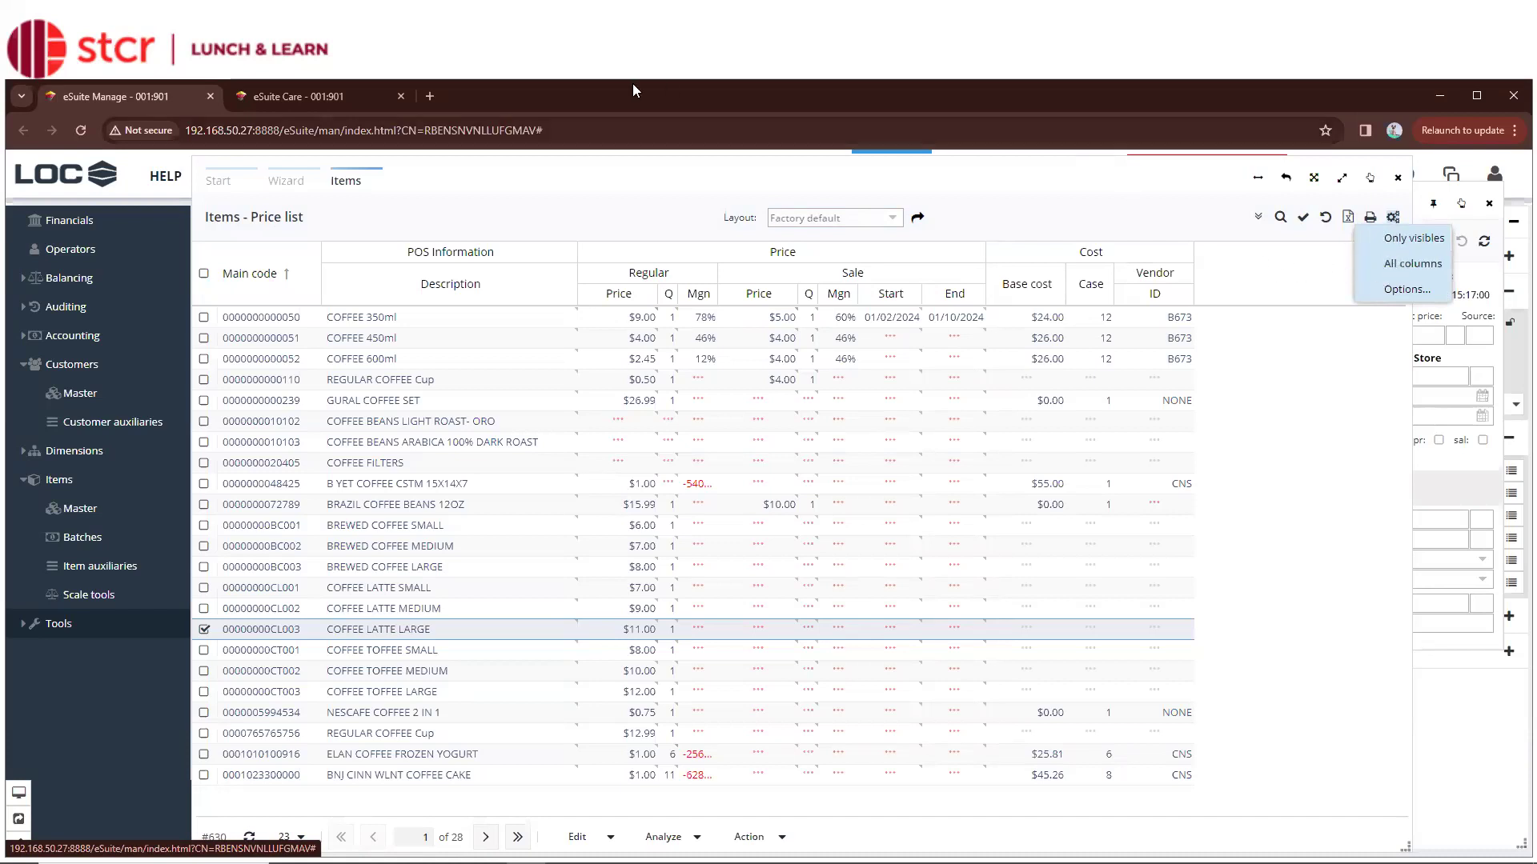
pyautogui.click(976, 294)
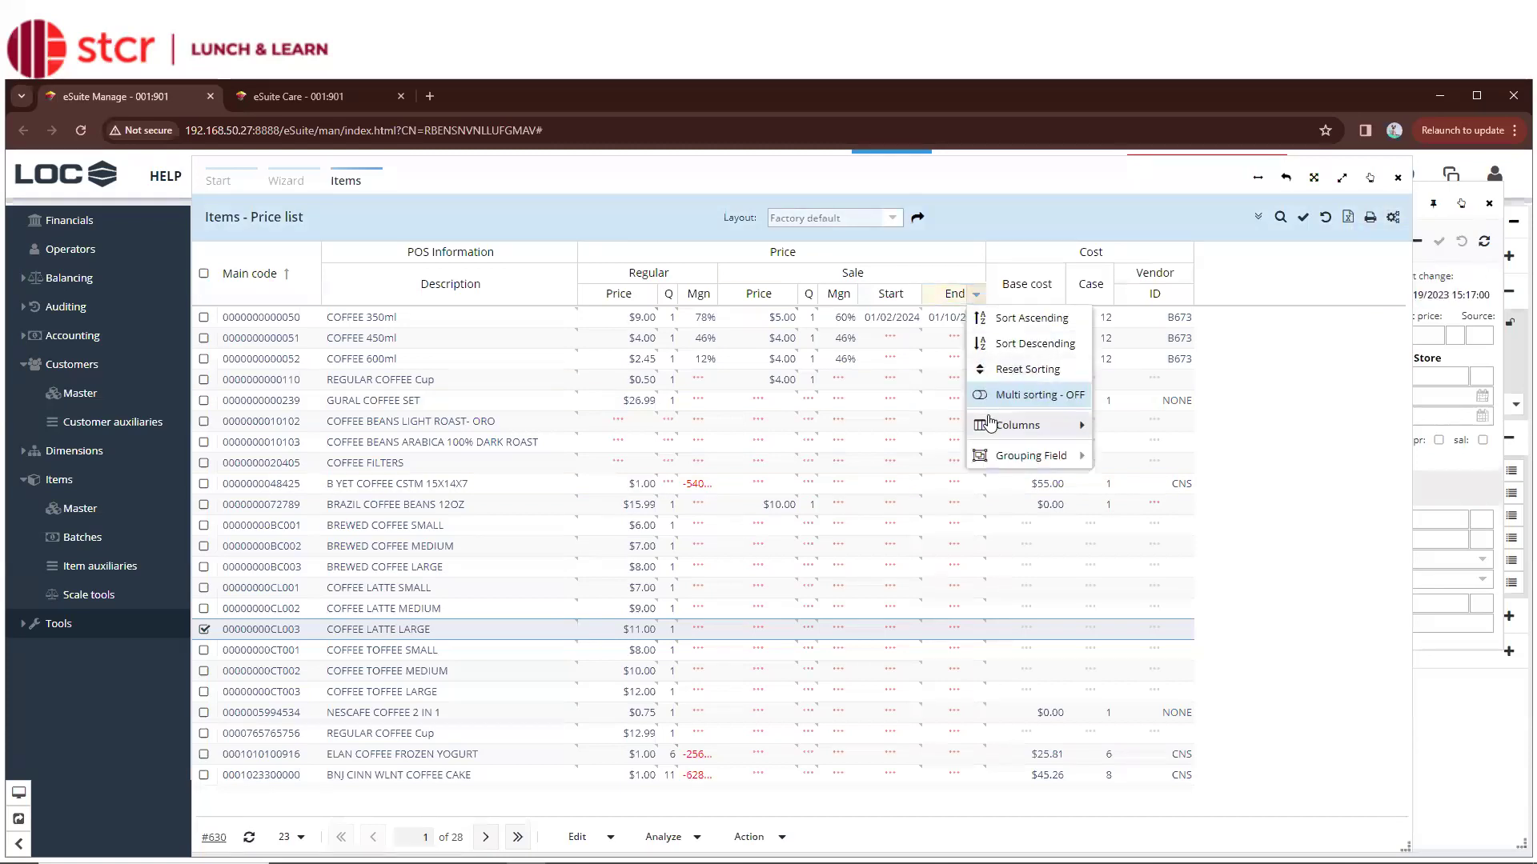
pyautogui.moveTo(989, 423)
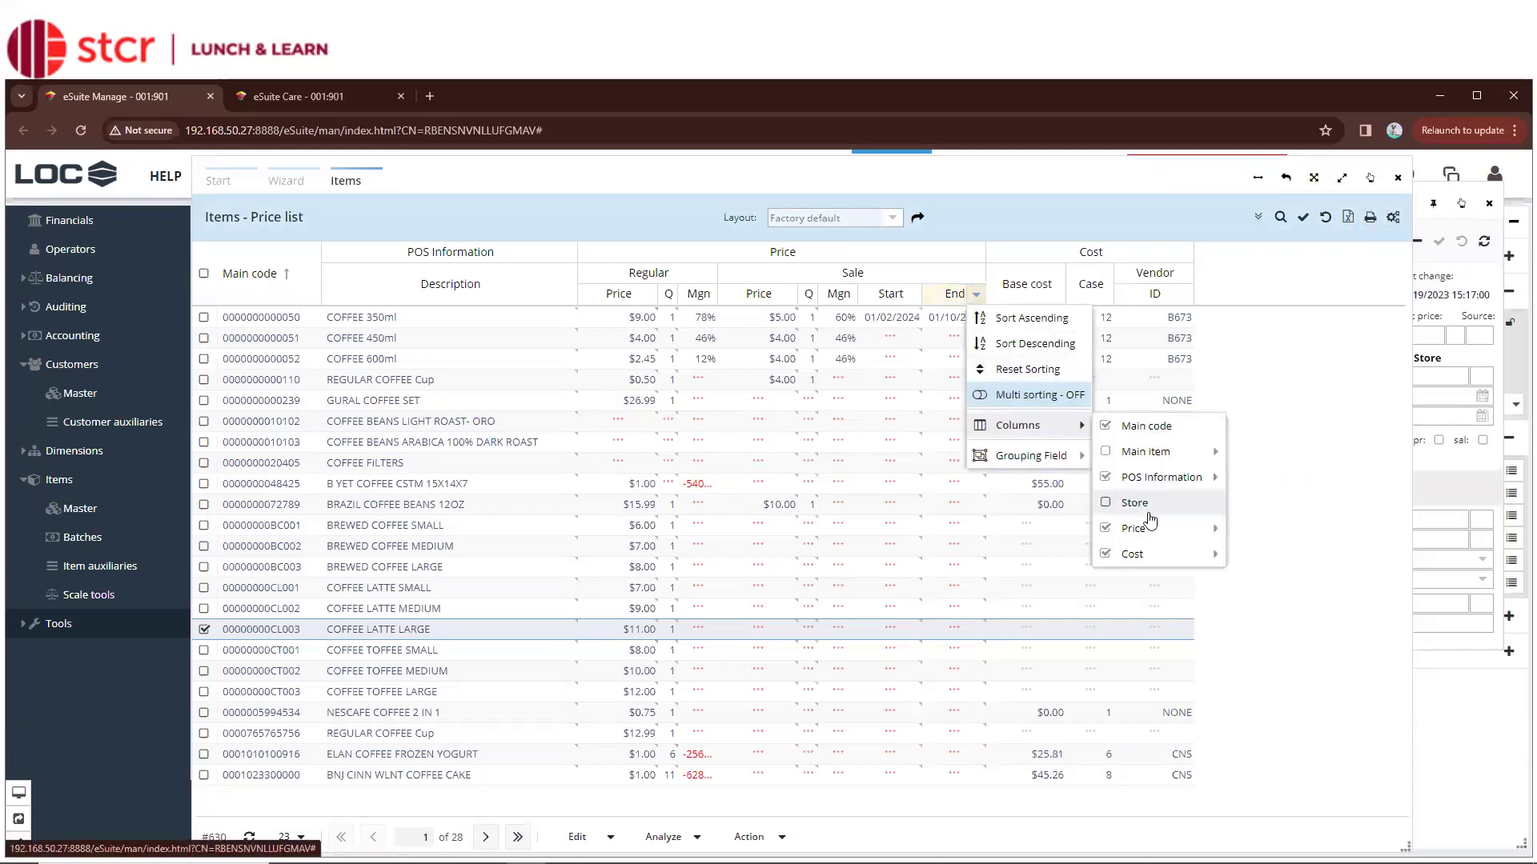
pyautogui.moveTo(1158, 552)
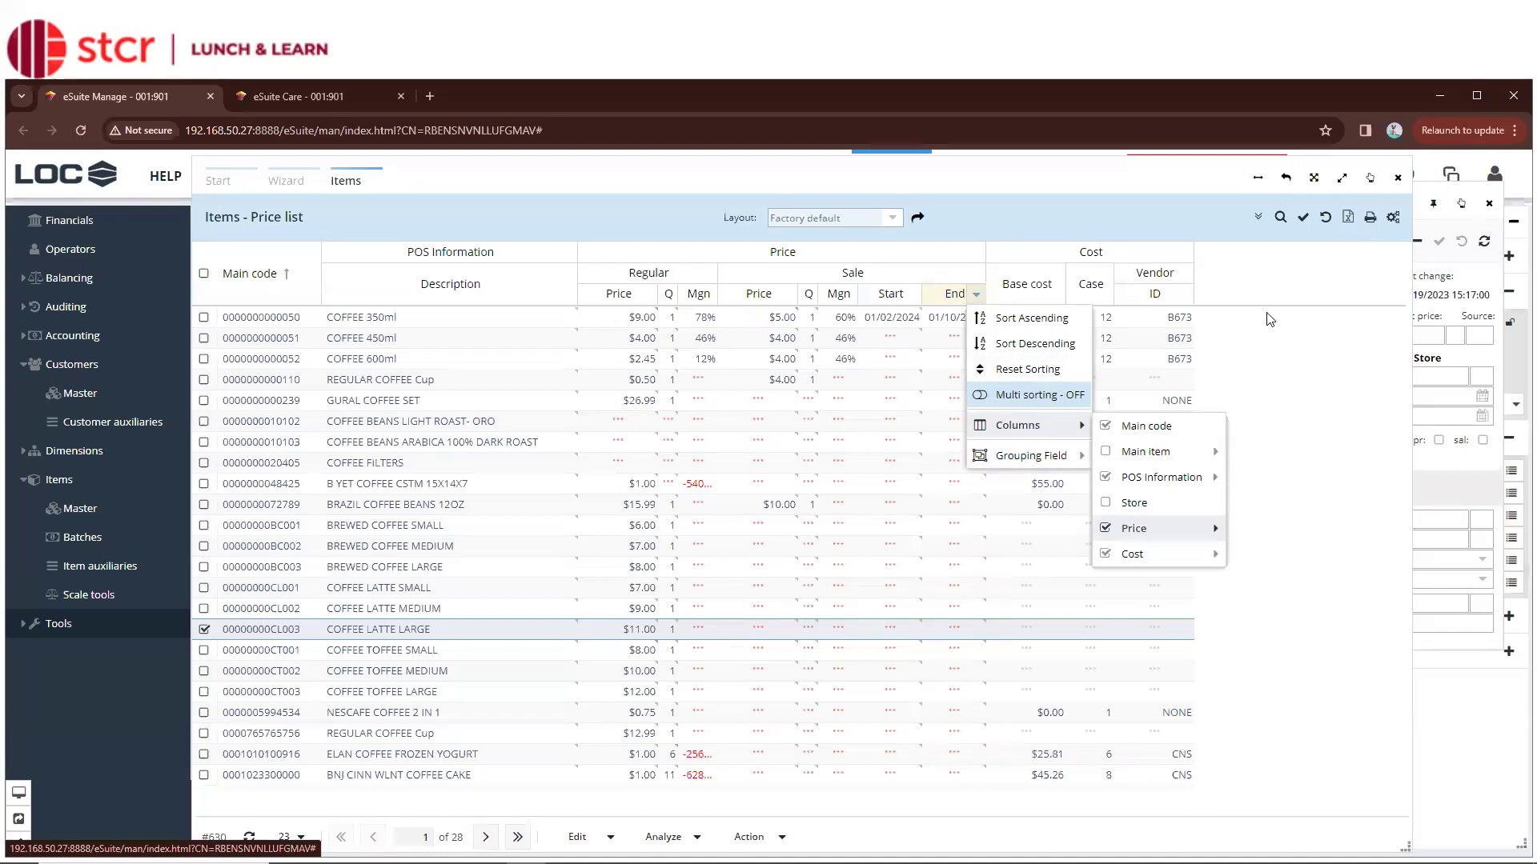
pyautogui.click(1350, 219)
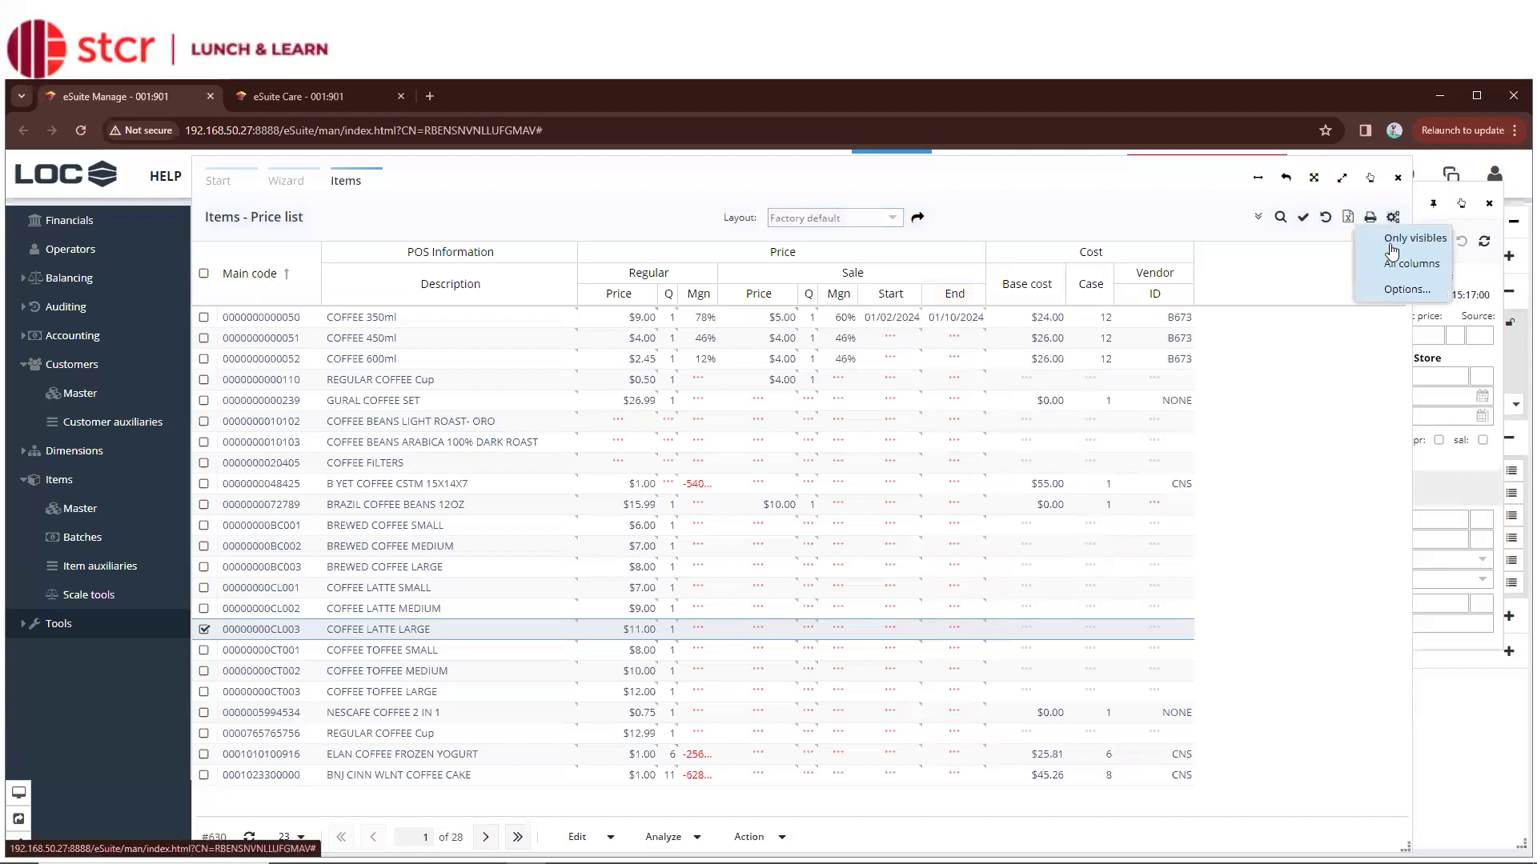
pyautogui.click(1392, 238)
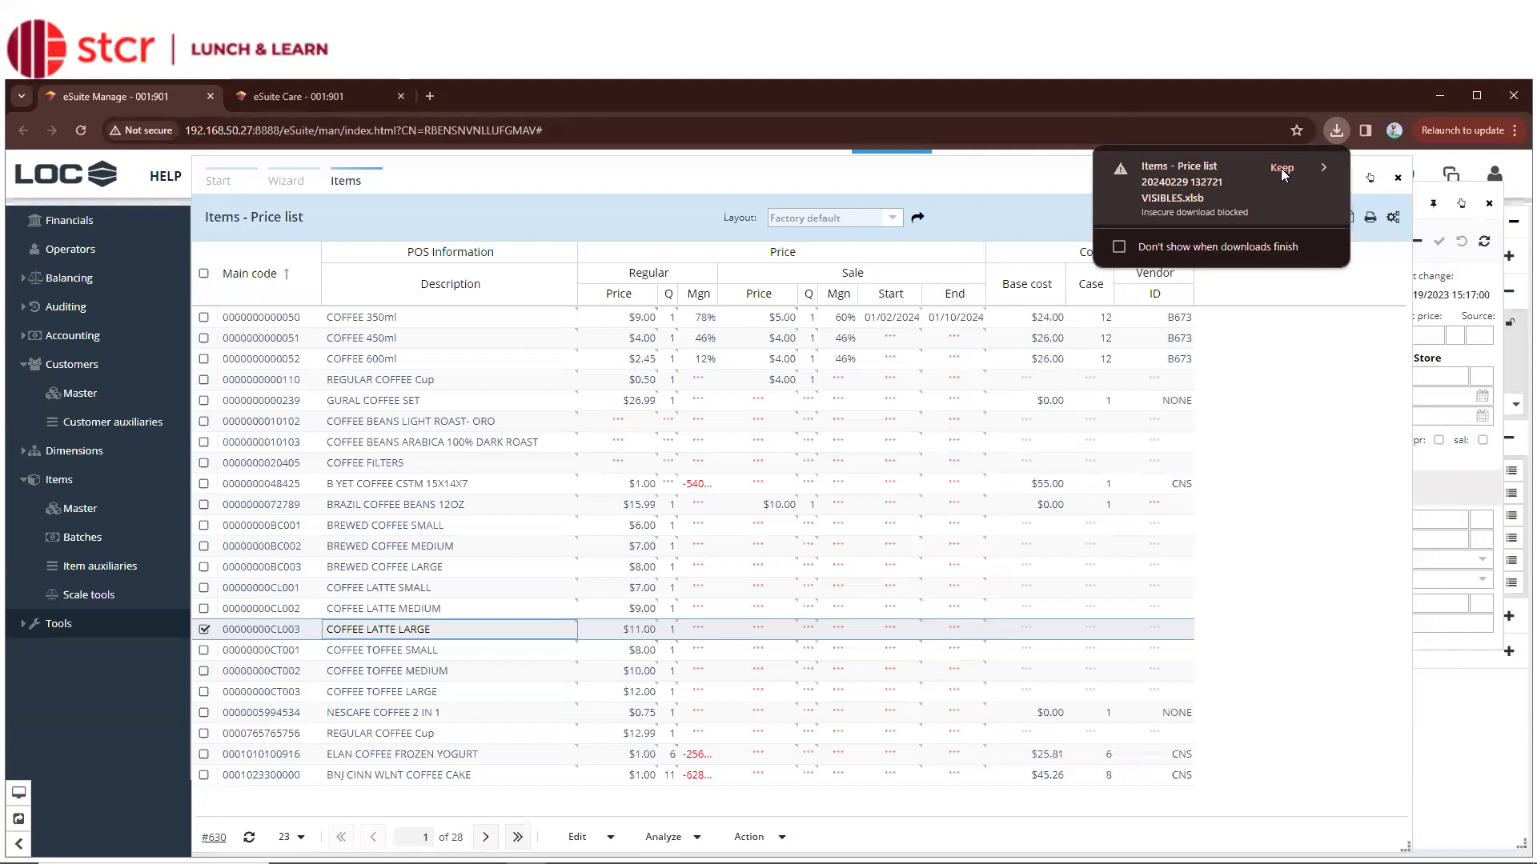
pyautogui.click(1280, 168)
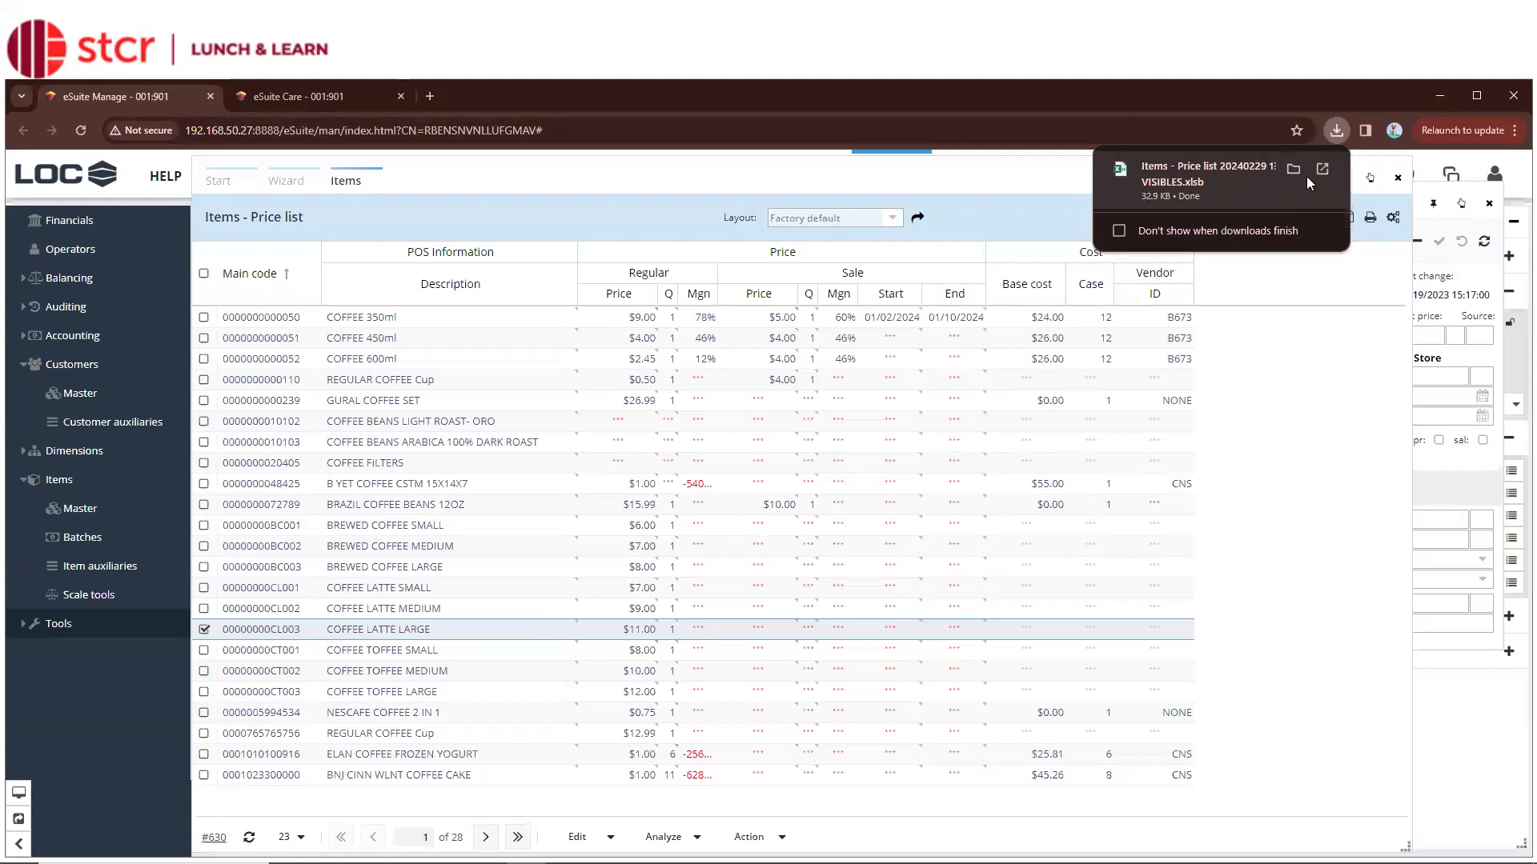
pyautogui.click(1292, 169)
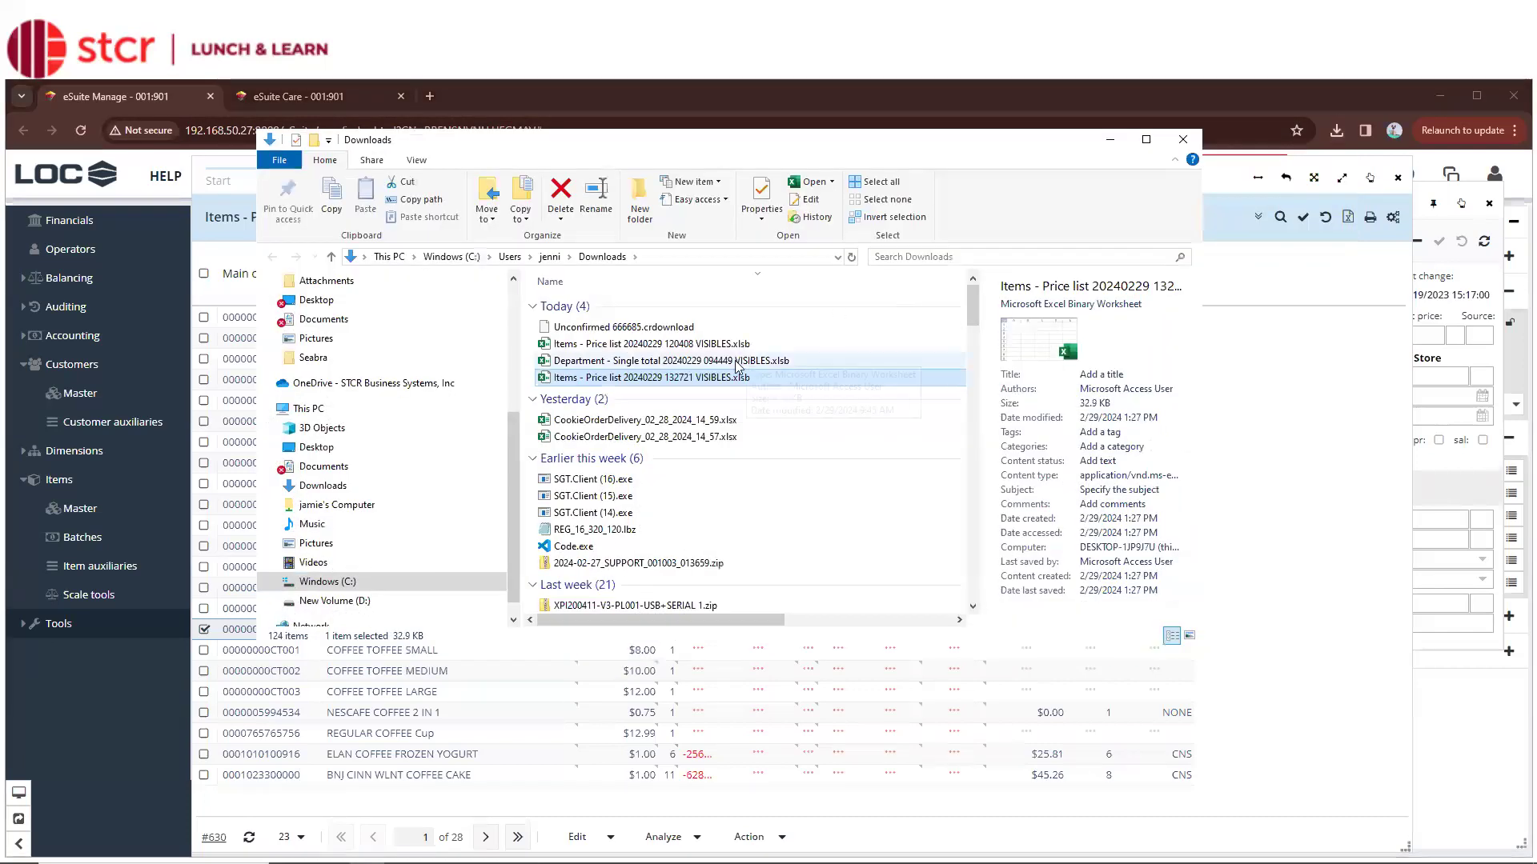
# Bring the exported VISIBLES workbook forward in Excel and widen column A to show item codes
pyautogui.moveTo(833, 141); pyautogui.dragTo(1128, 779)
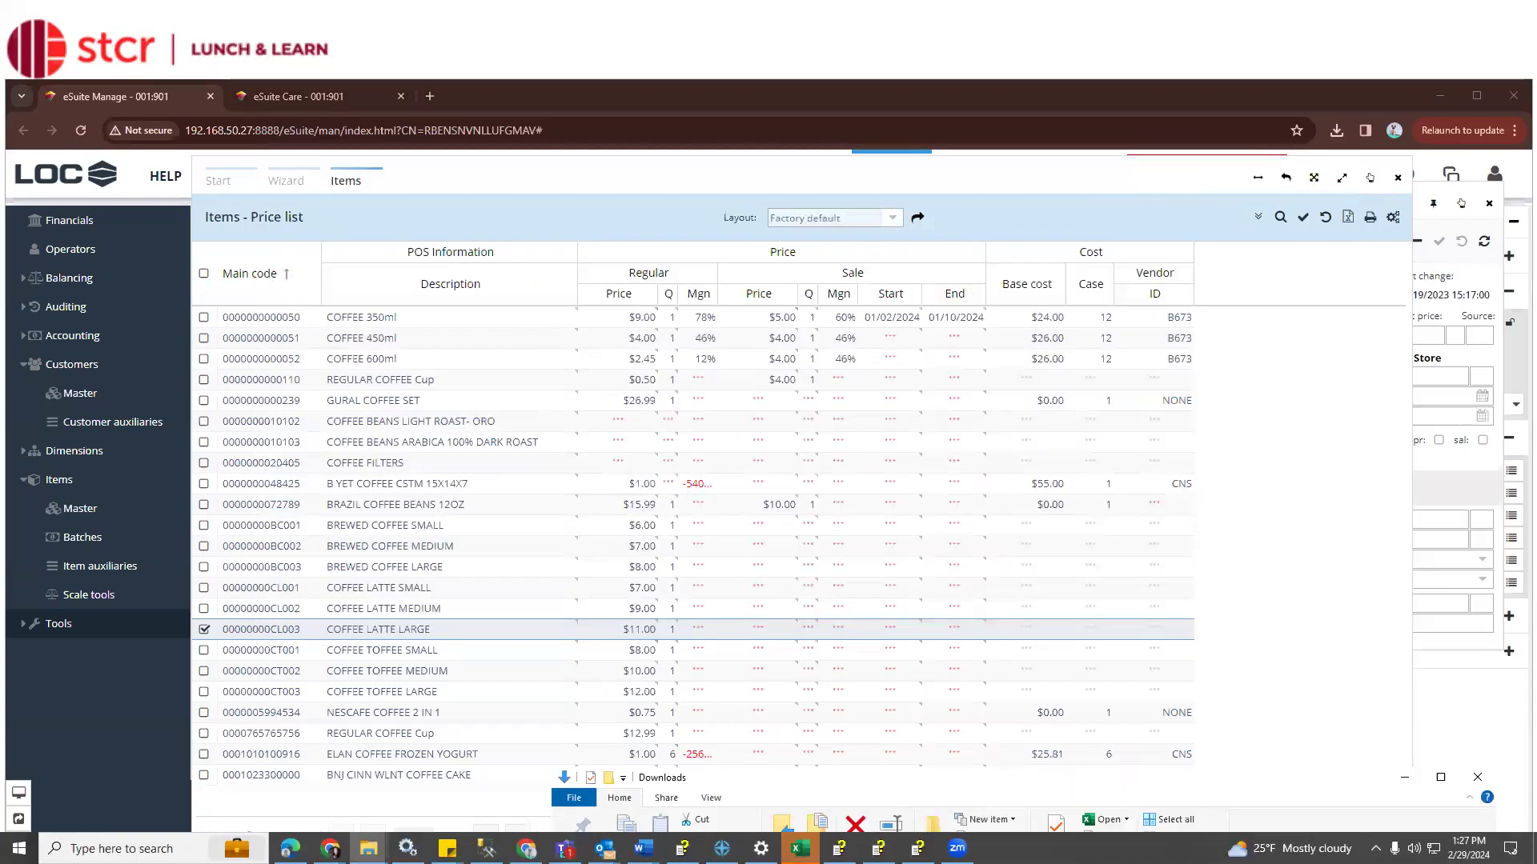
pyautogui.click(801, 848)
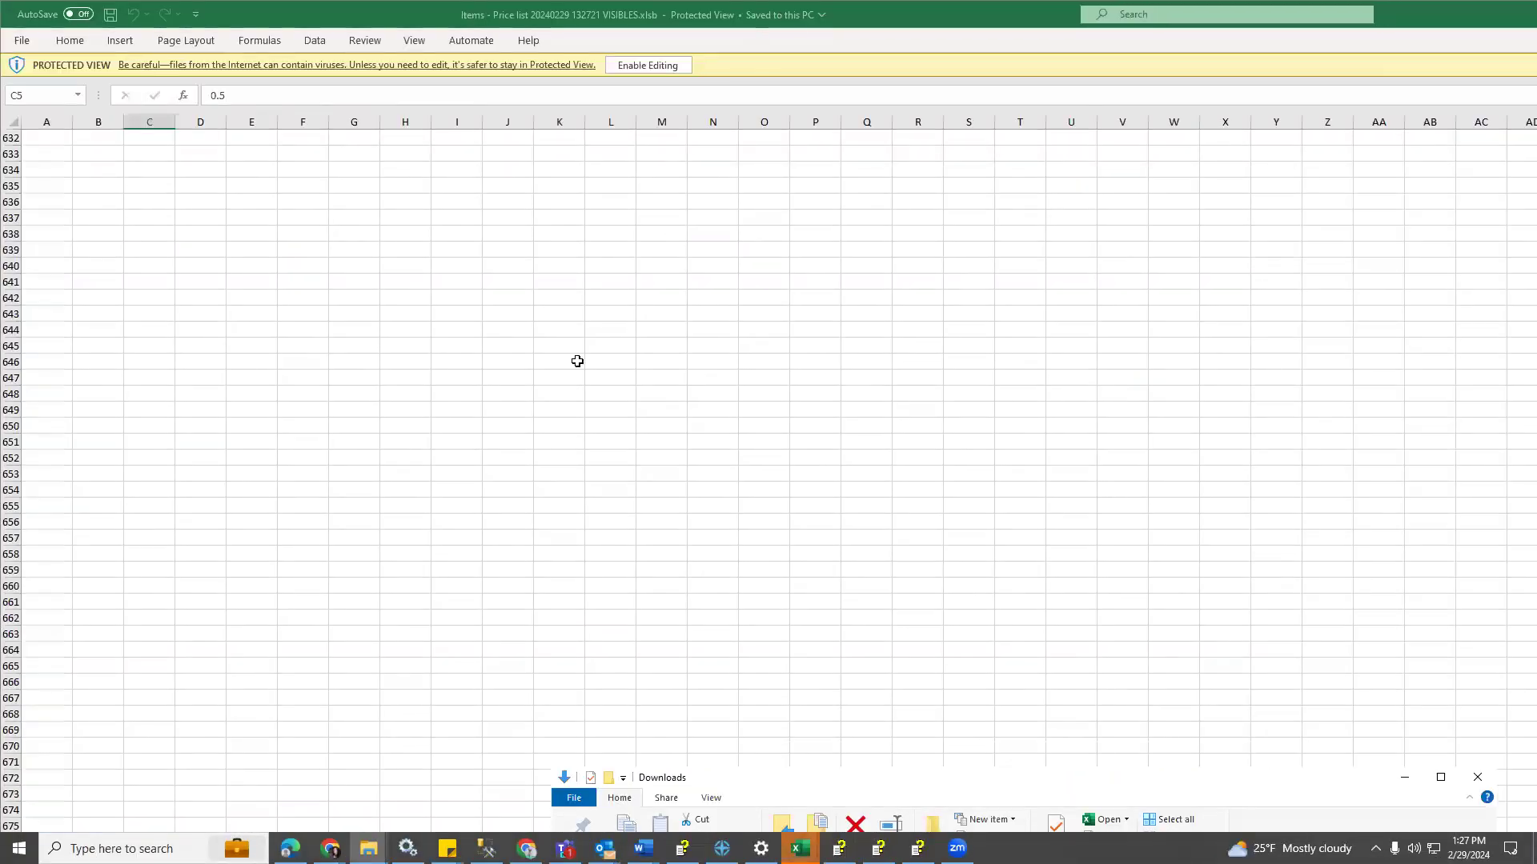
pyautogui.scroll(20, 577, 361)
pyautogui.scroll(20, 521, 439)
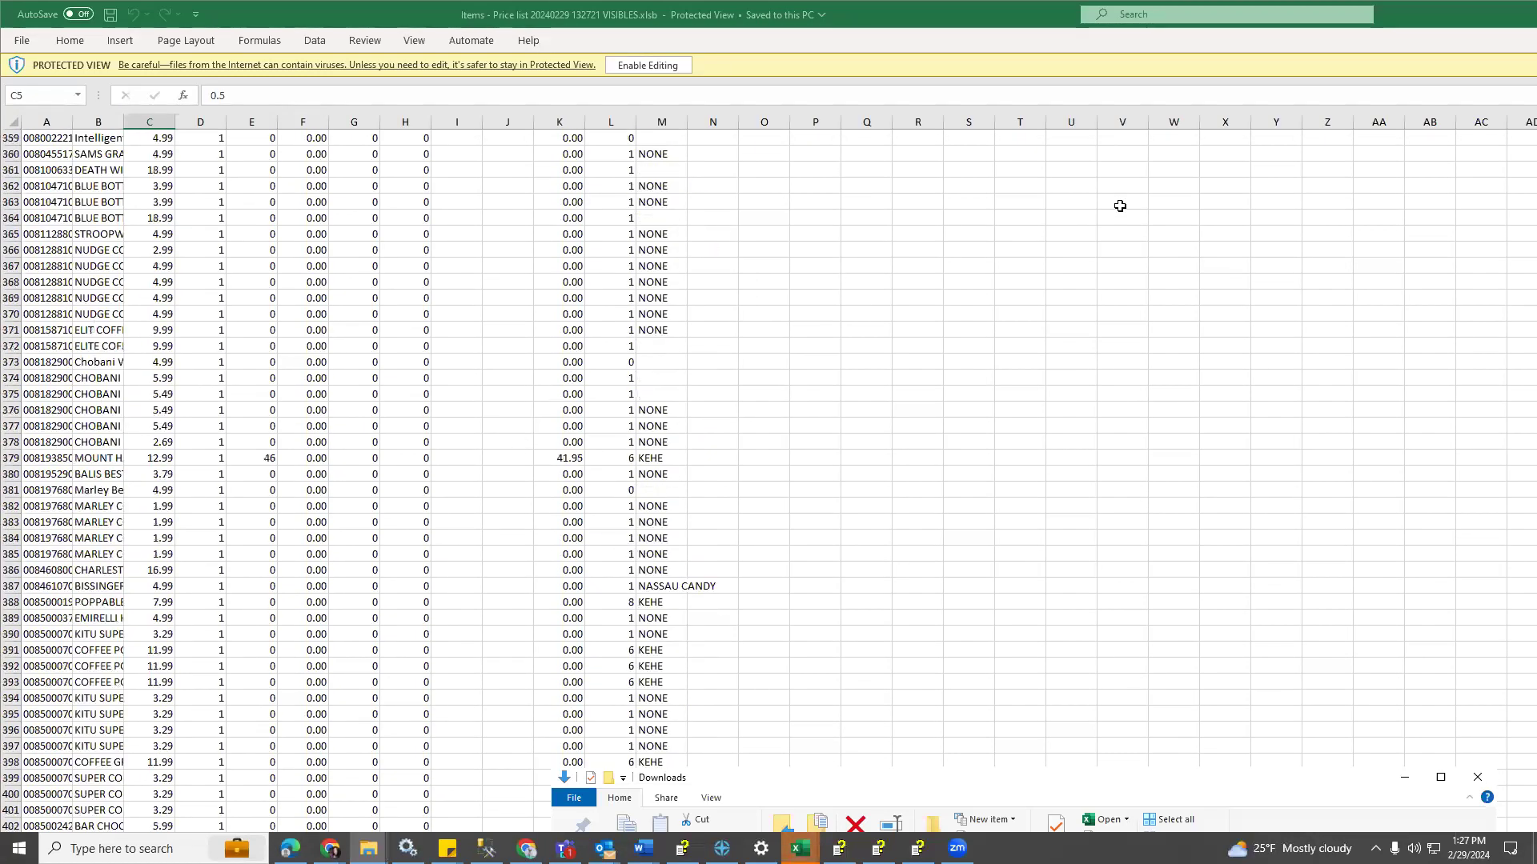
pyautogui.scroll(20, 1120, 206)
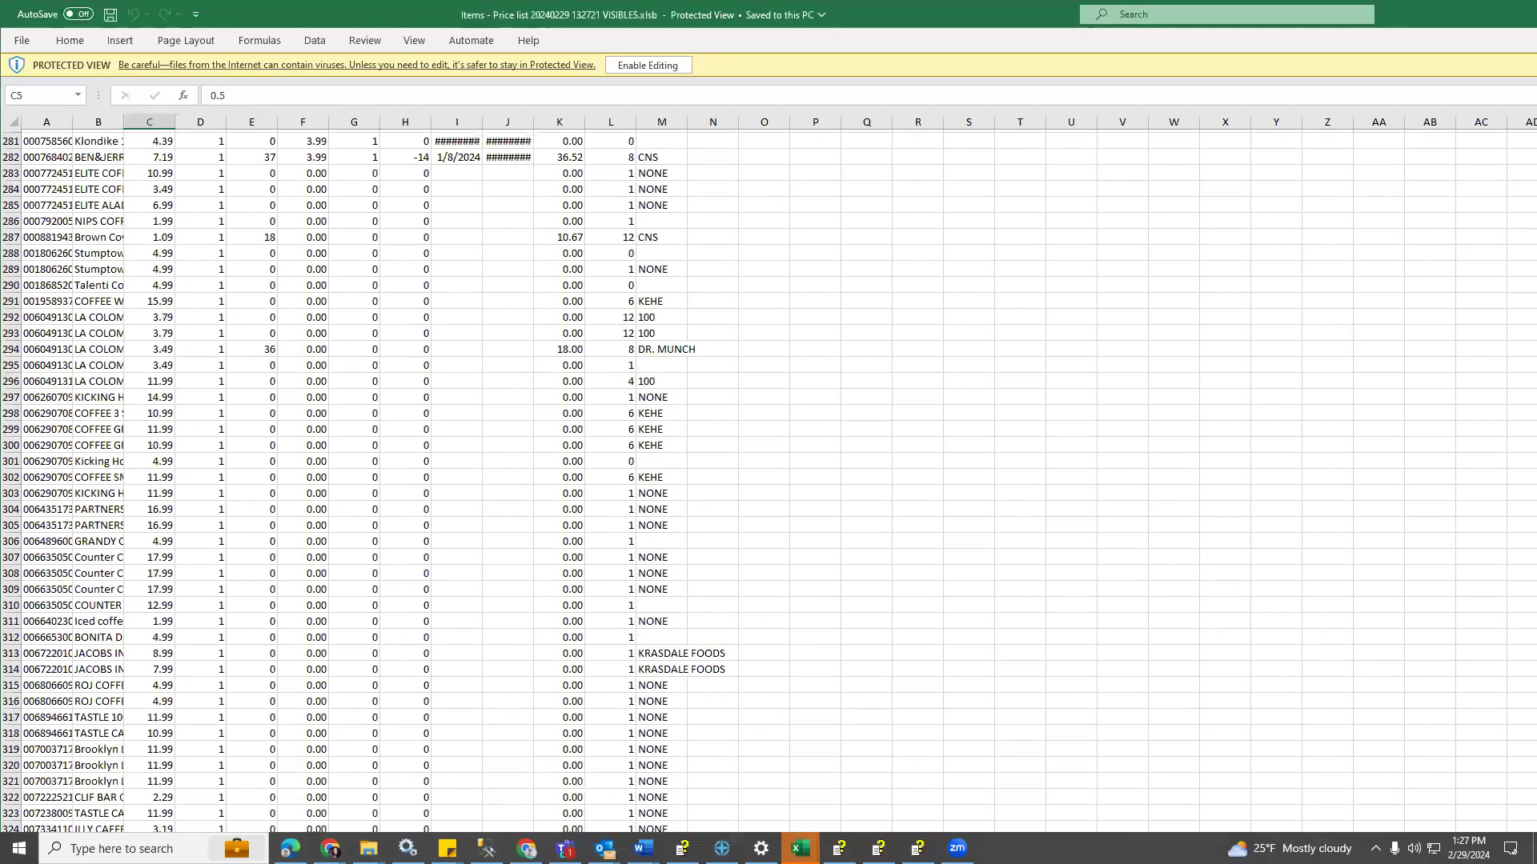
pyautogui.scroll(20, 188, 190)
pyautogui.moveTo(74, 121); pyautogui.dragTo(132, 121)
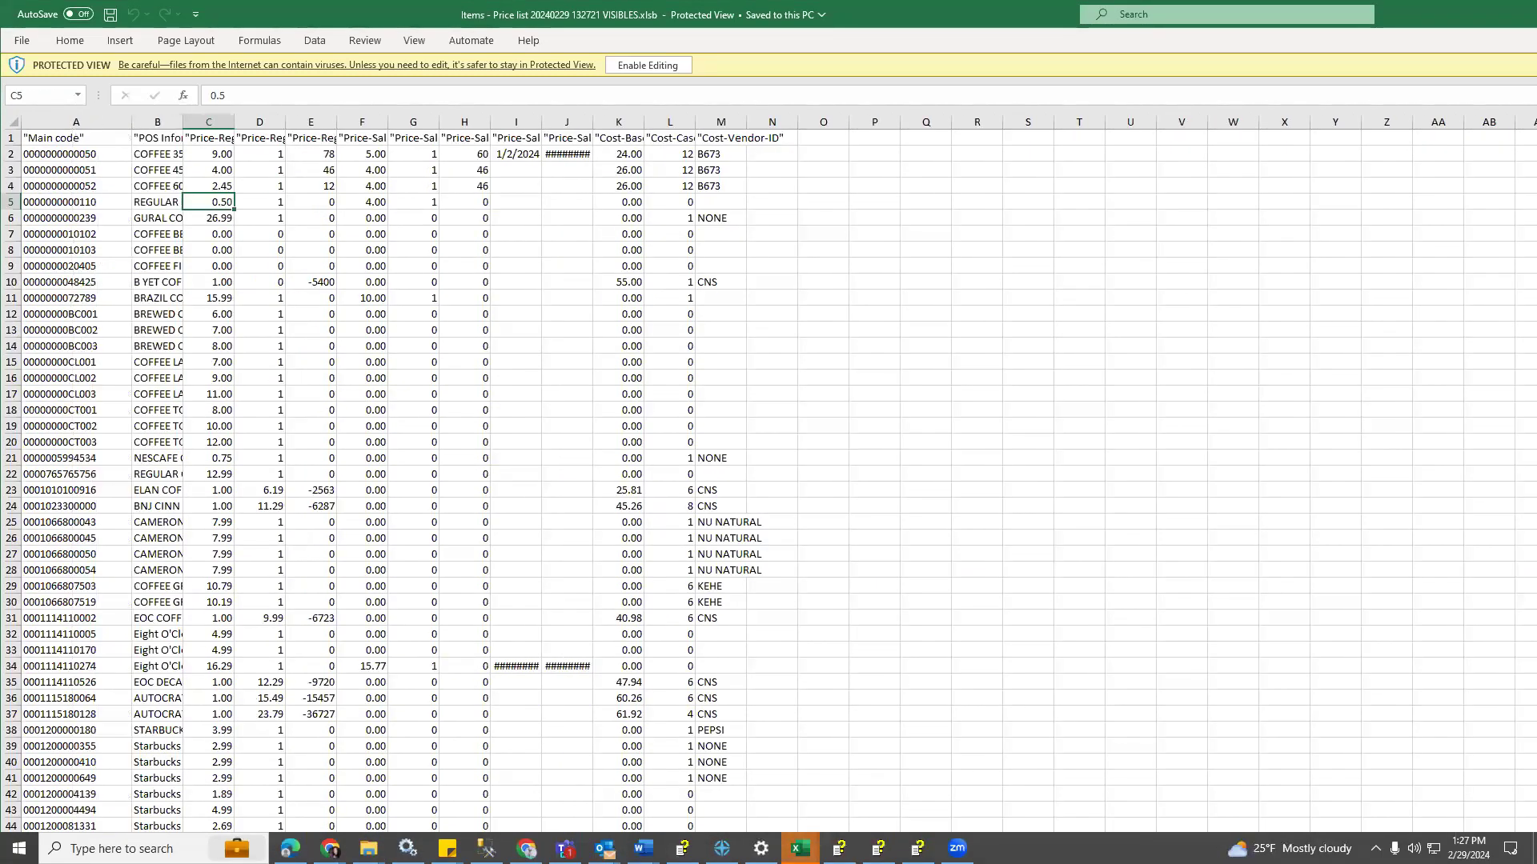
# Scroll the price list down to its last item in row 631 and back, then move Excel aside
pyautogui.scroll(-20, 768, 480)
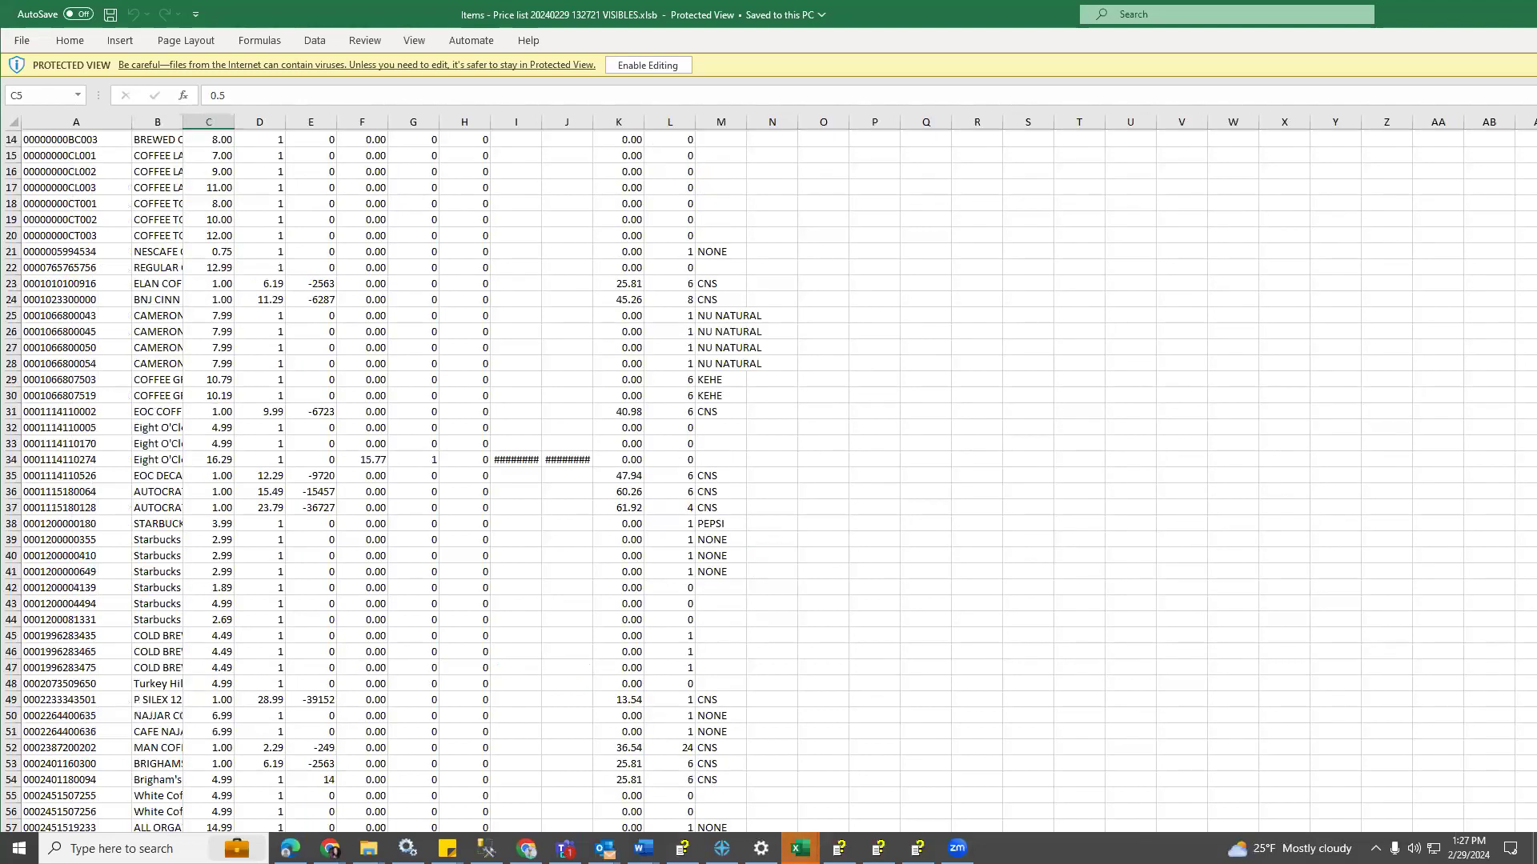
pyautogui.scroll(-20, 1109, 622)
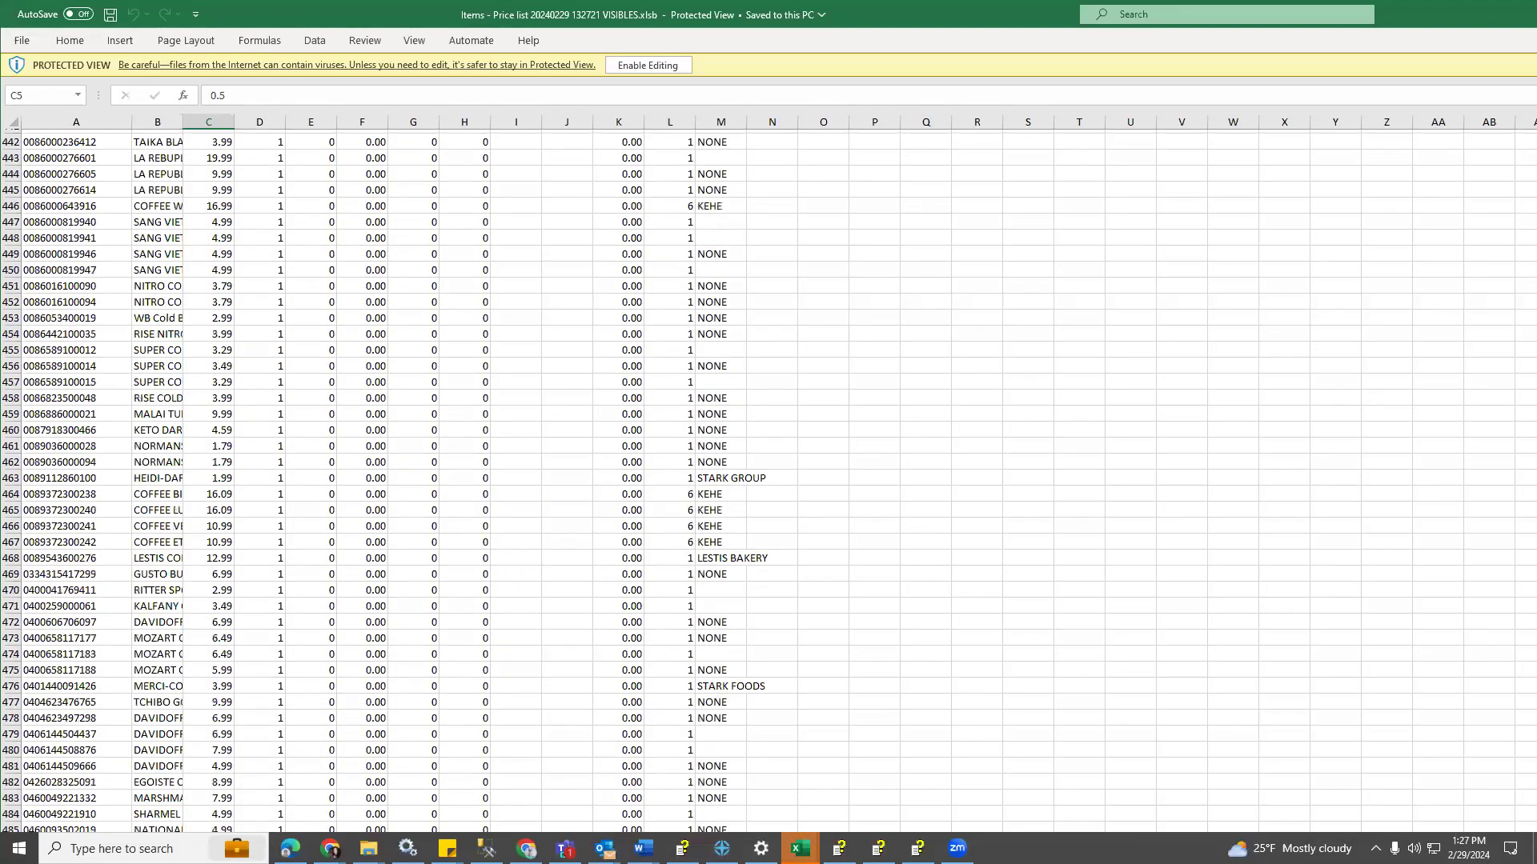
pyautogui.scroll(-6, 369, 532)
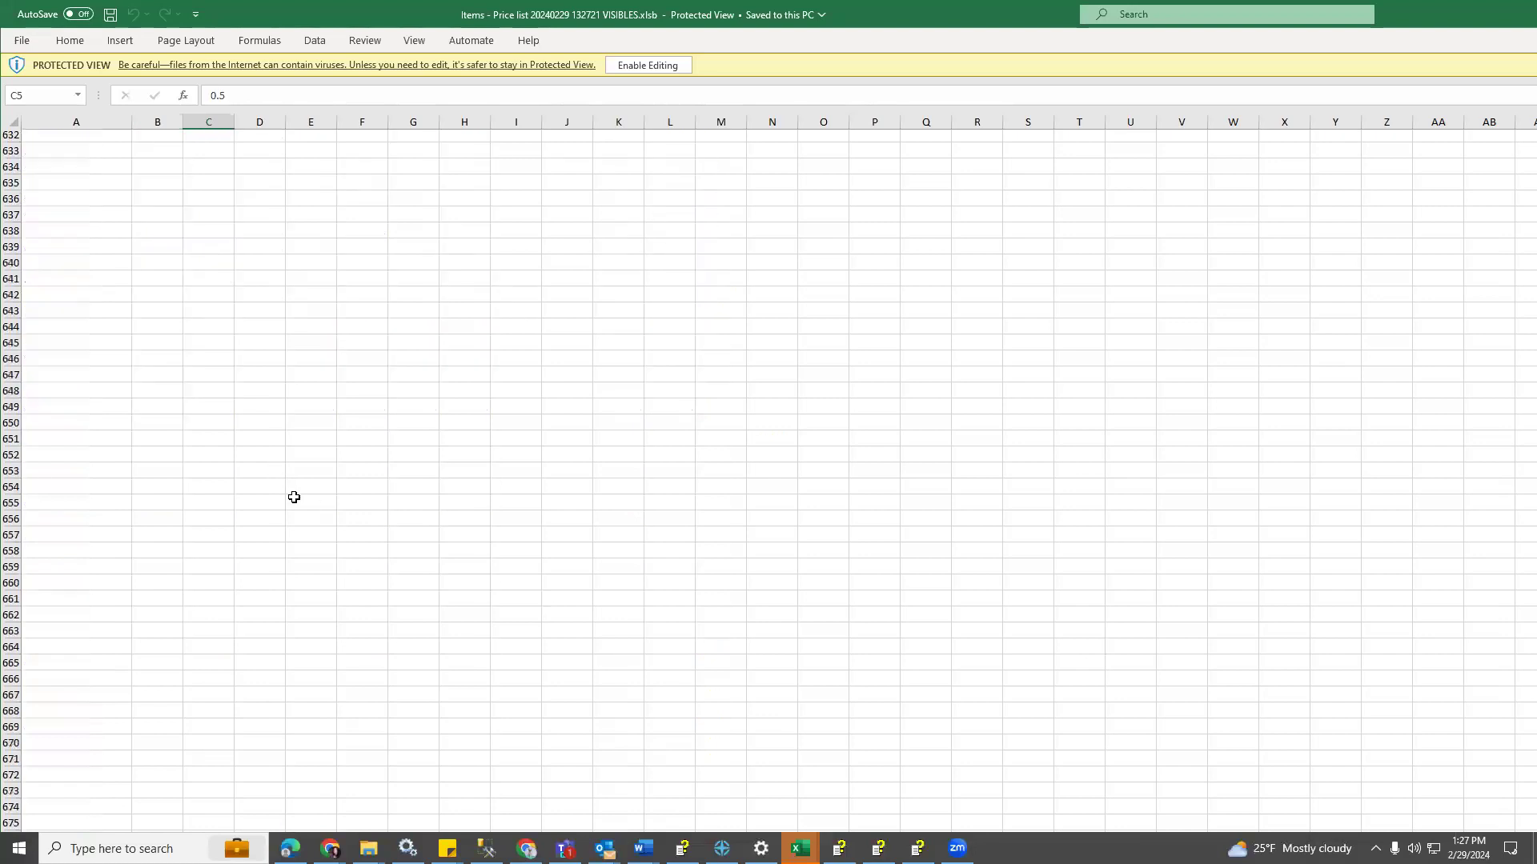
pyautogui.scroll(1, 294, 497)
pyautogui.scroll(-1, 294, 497)
pyautogui.scroll(14, 126, 270)
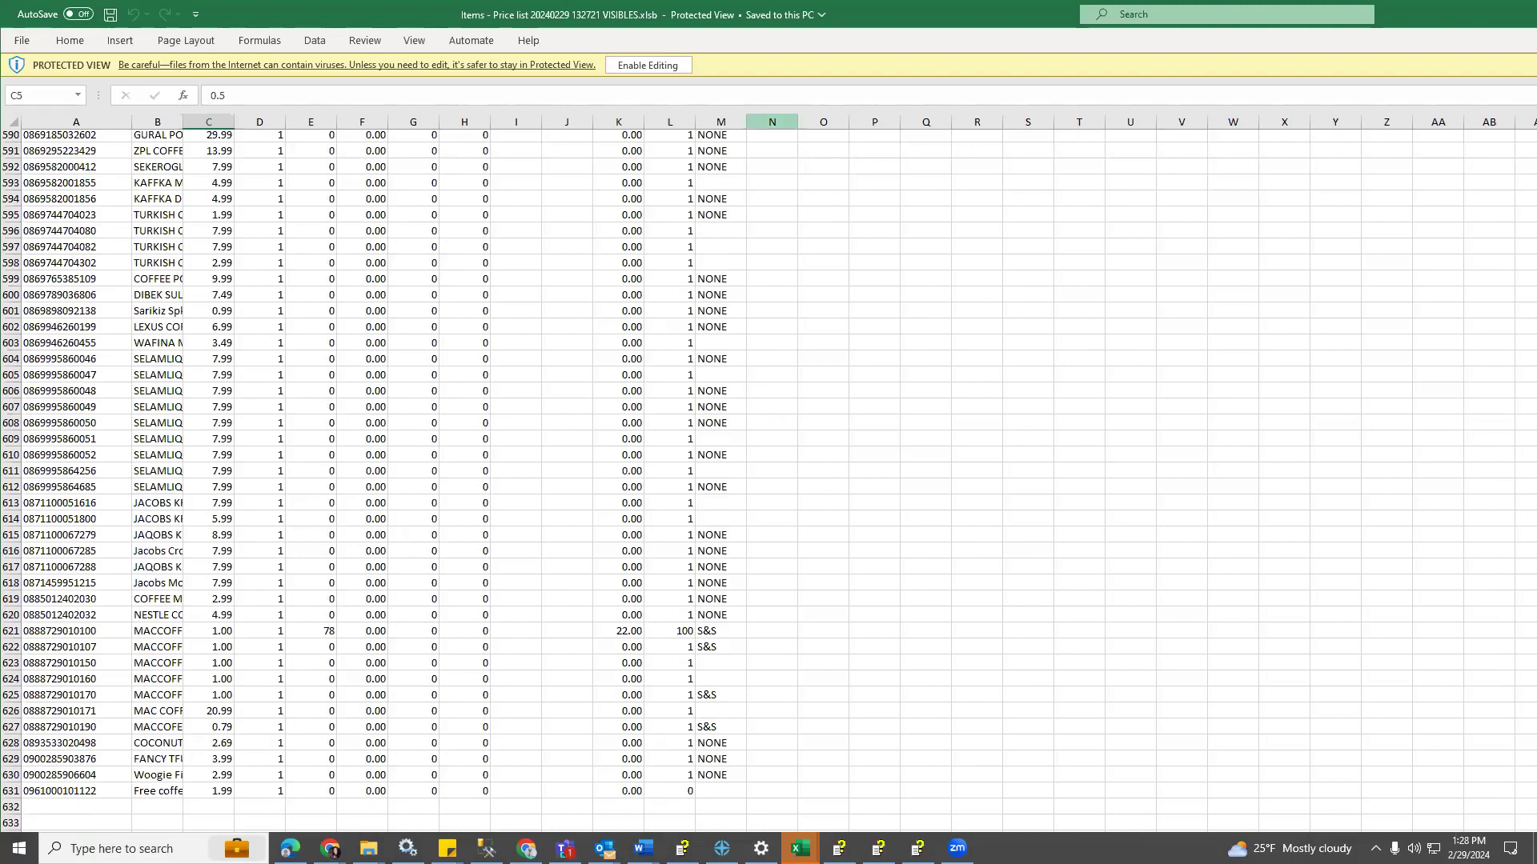
pyautogui.moveTo(848, 14); pyautogui.dragTo(858, 19)
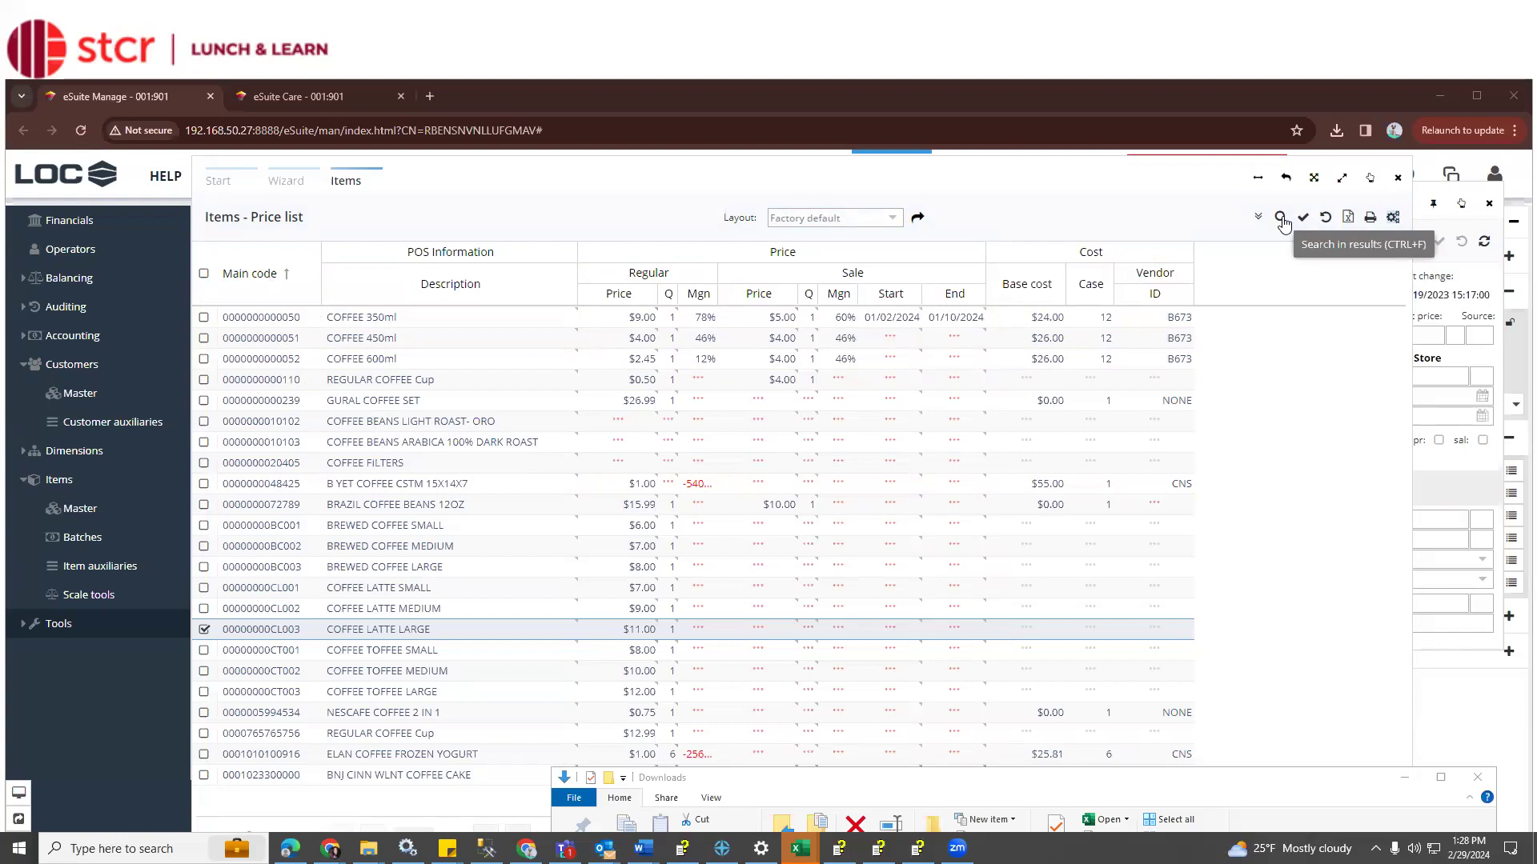
# Show the search bar above the price list results and its 'in column' list
pyautogui.click(1281, 219)
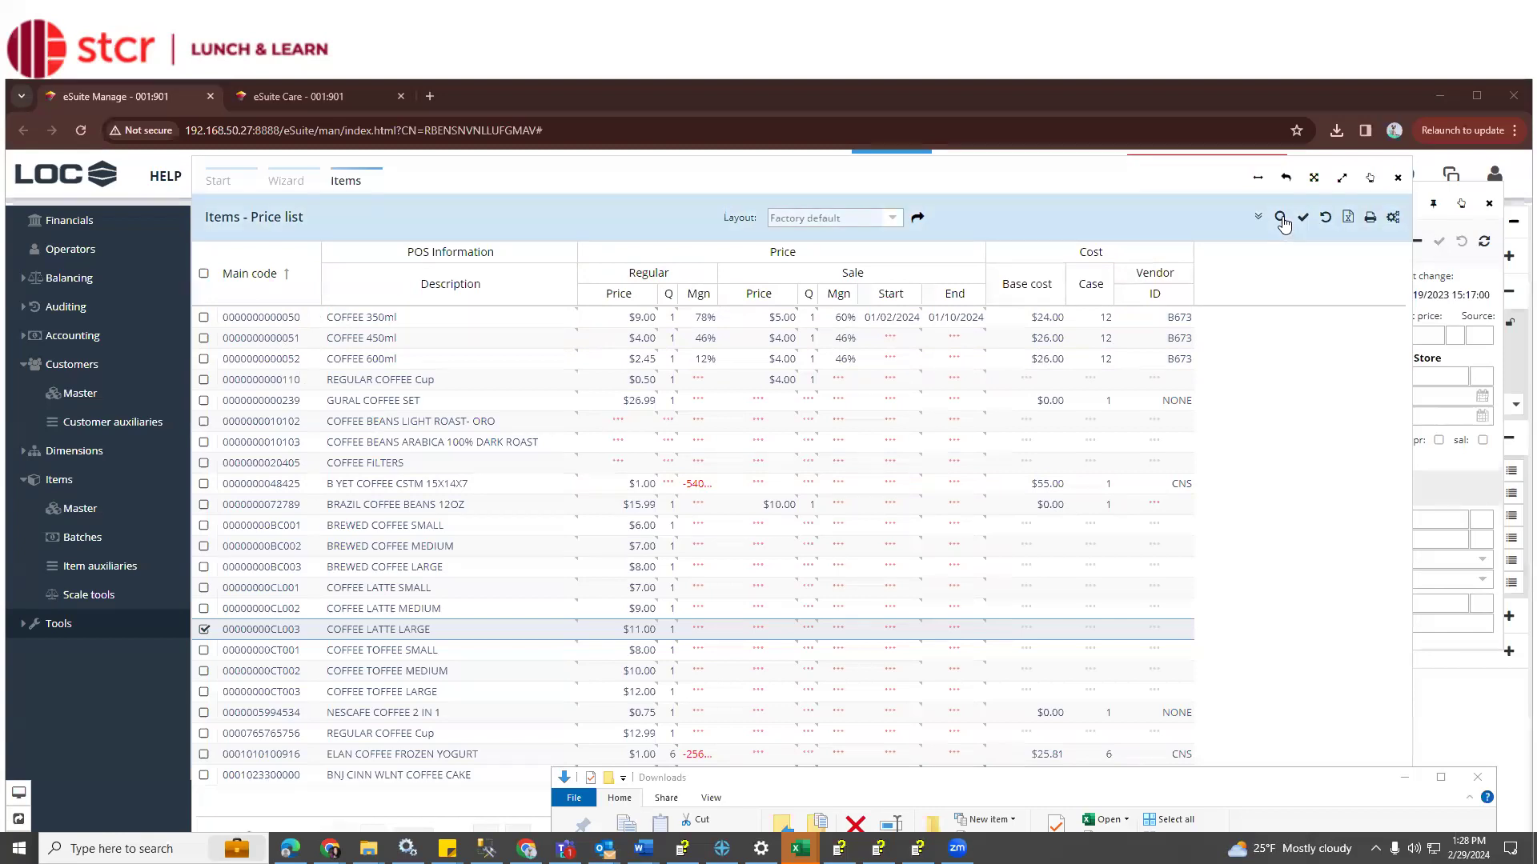
pyautogui.click(1281, 219)
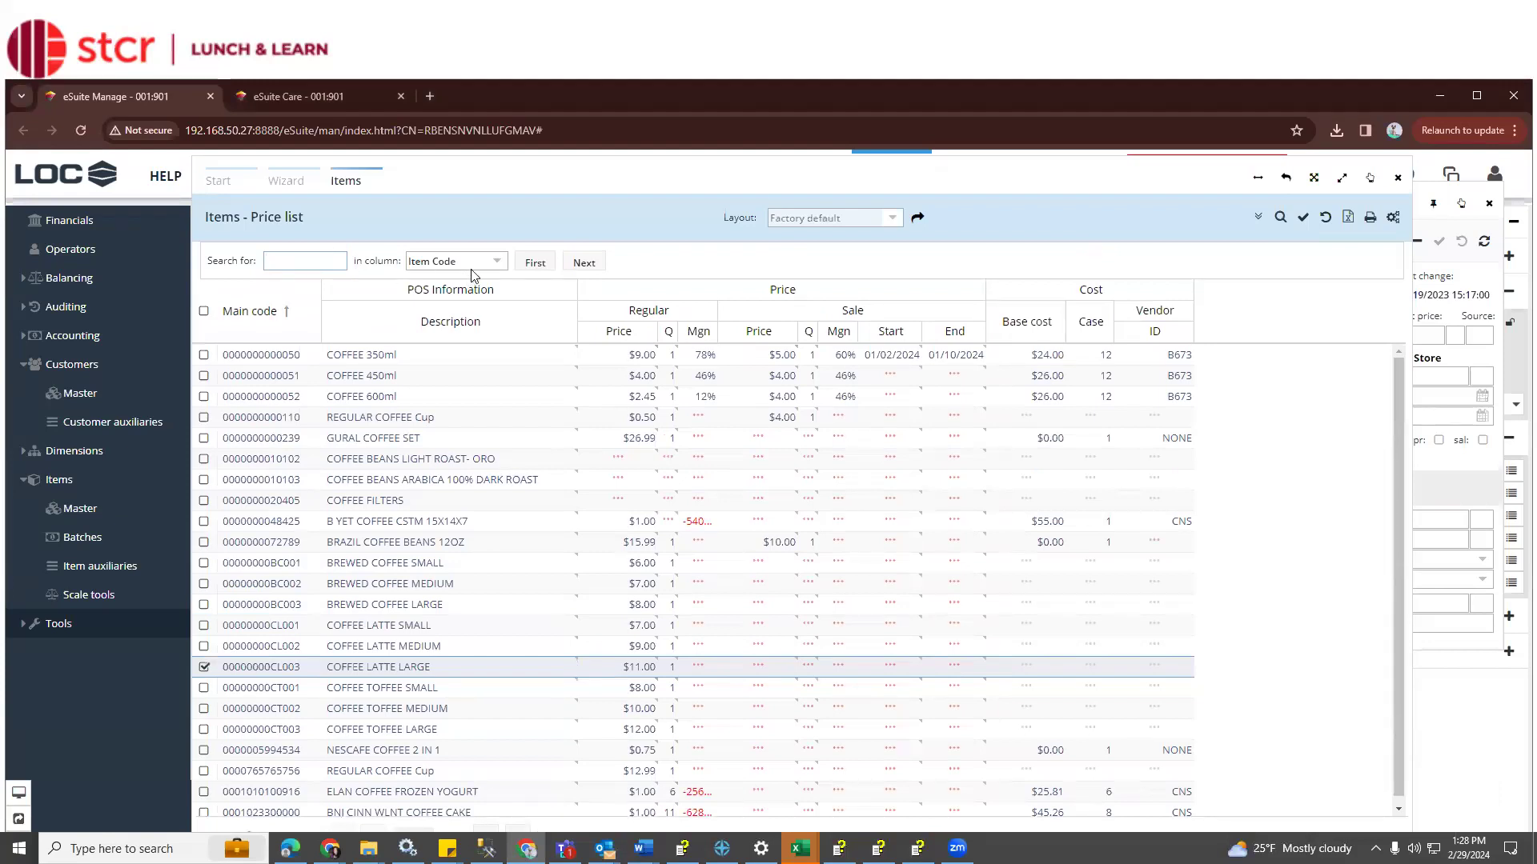
pyautogui.click(505, 266)
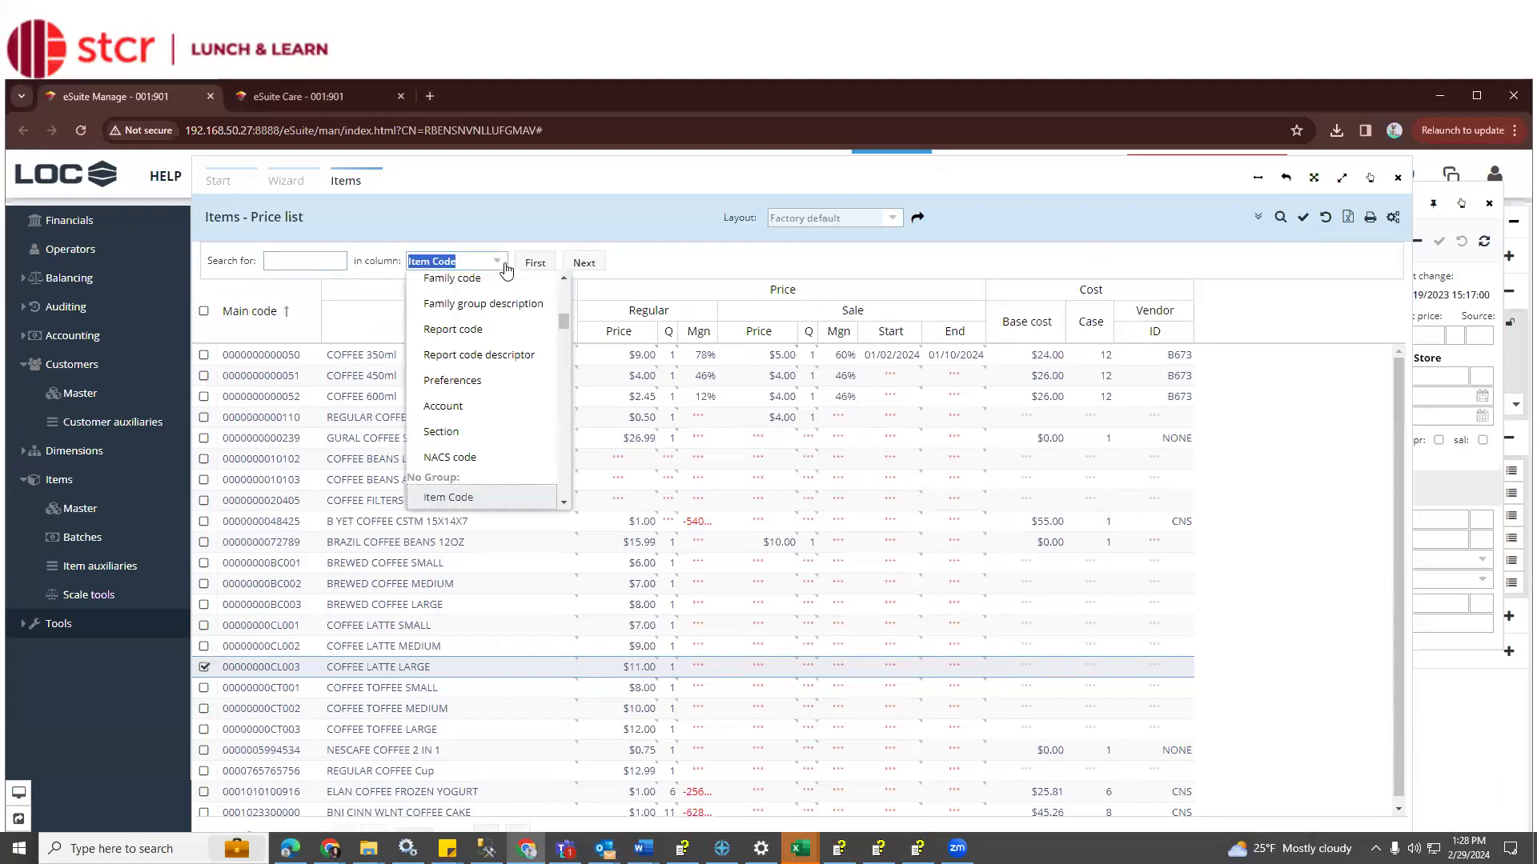
# Browse the searchable columns, then return to the Items price list wizard form
pyautogui.scroll(-3, 509, 368)
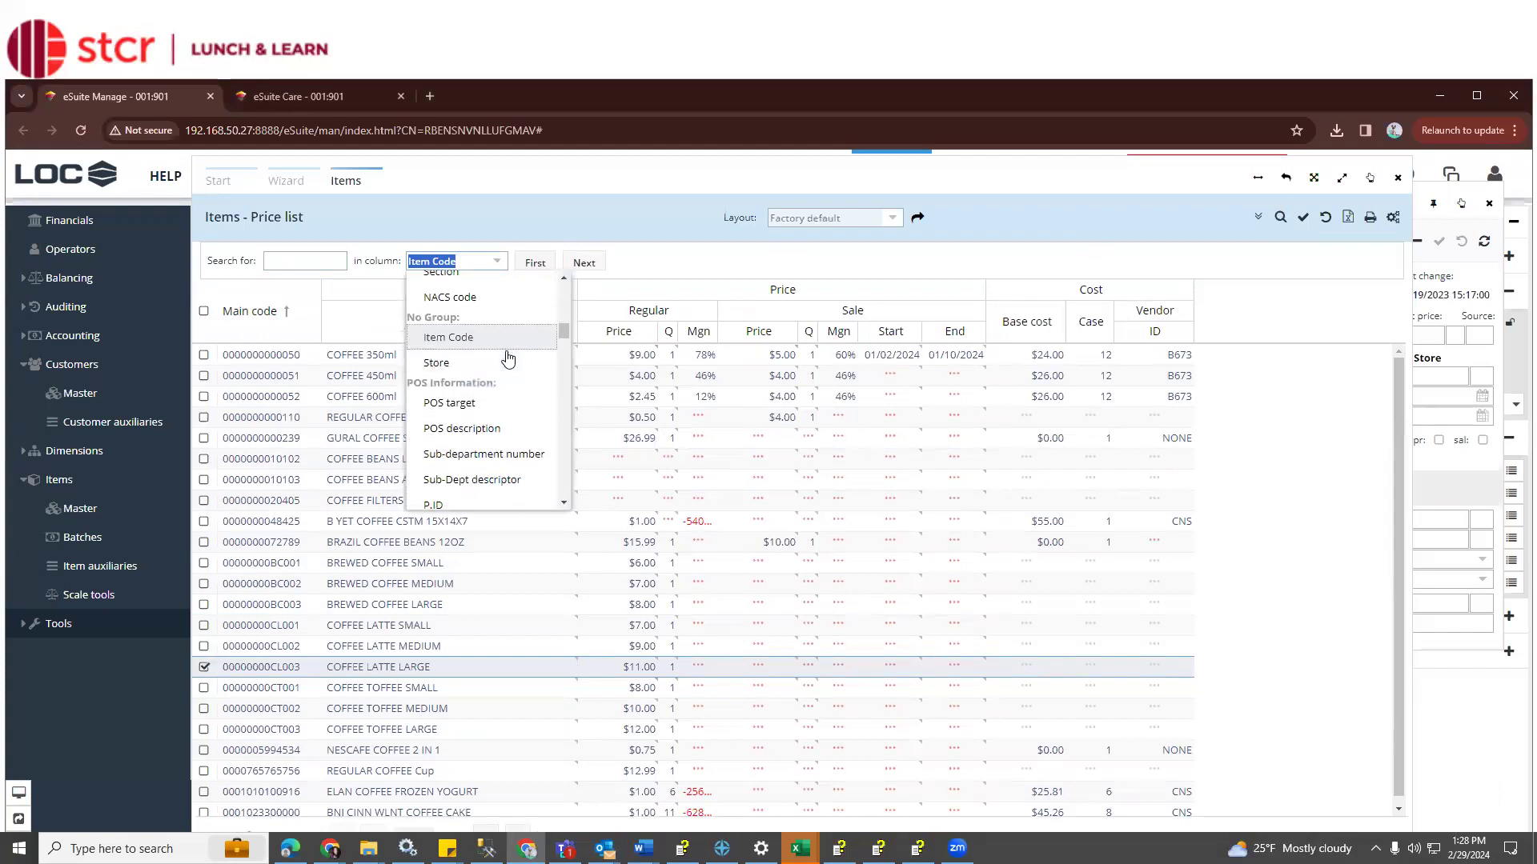
pyautogui.scroll(-5, 507, 436)
pyautogui.scroll(-5, 506, 440)
pyautogui.scroll(2, 506, 439)
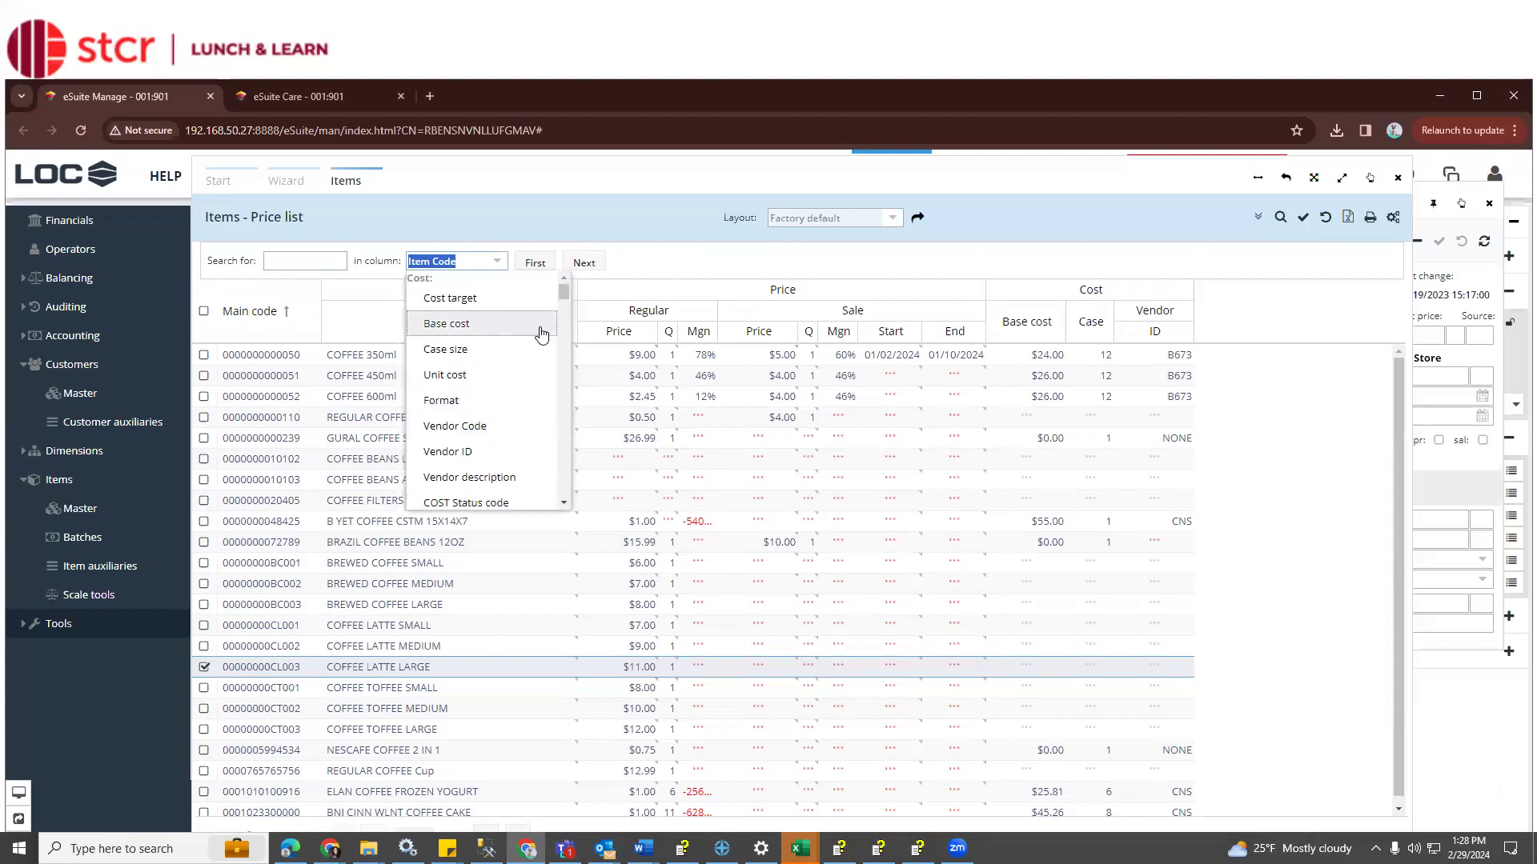
pyautogui.scroll(-2, 532, 336)
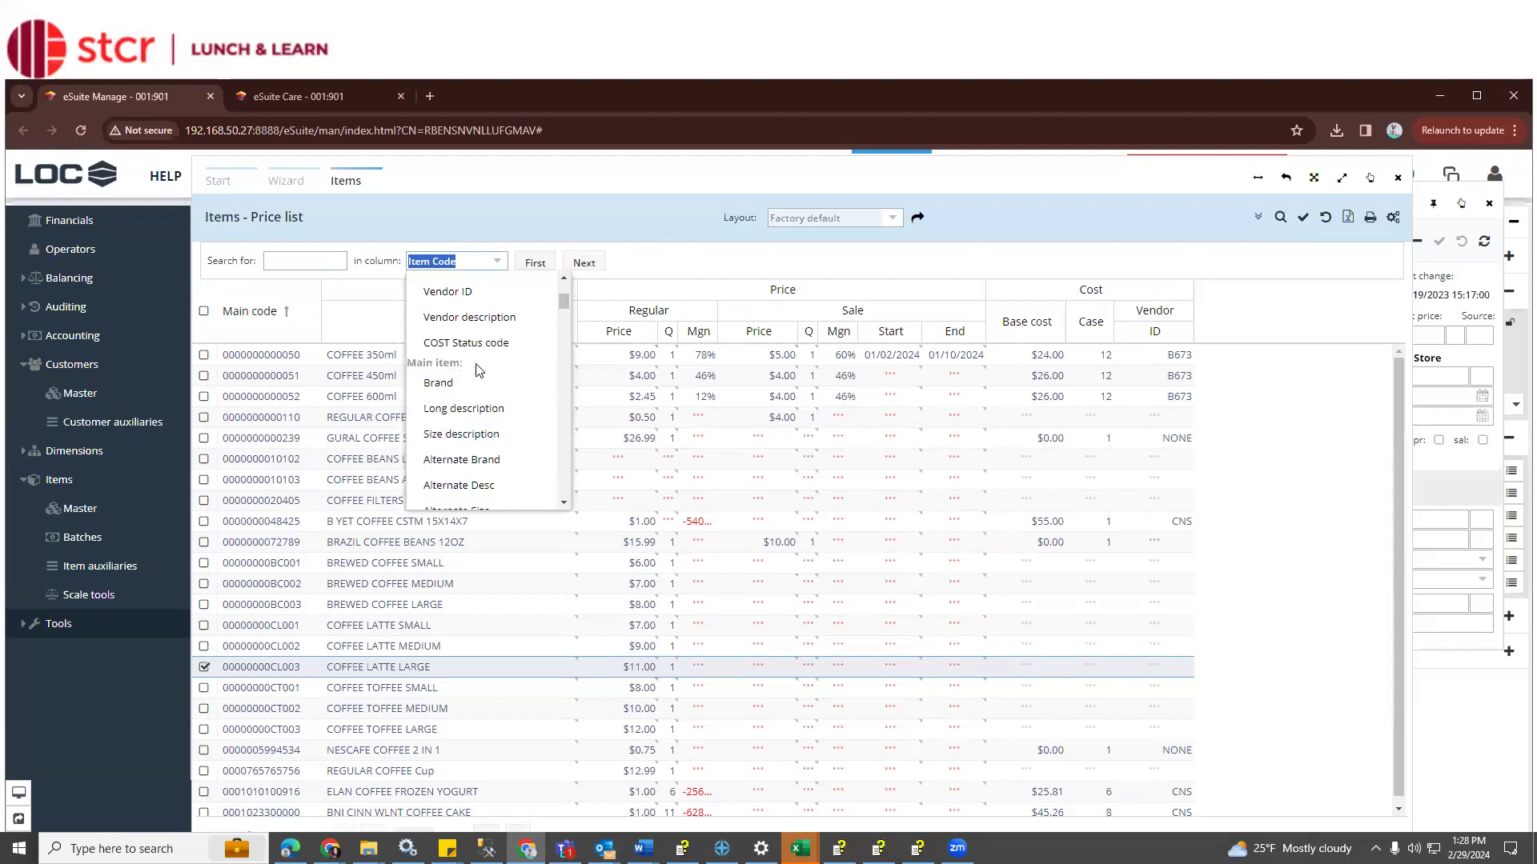
pyautogui.click(289, 187)
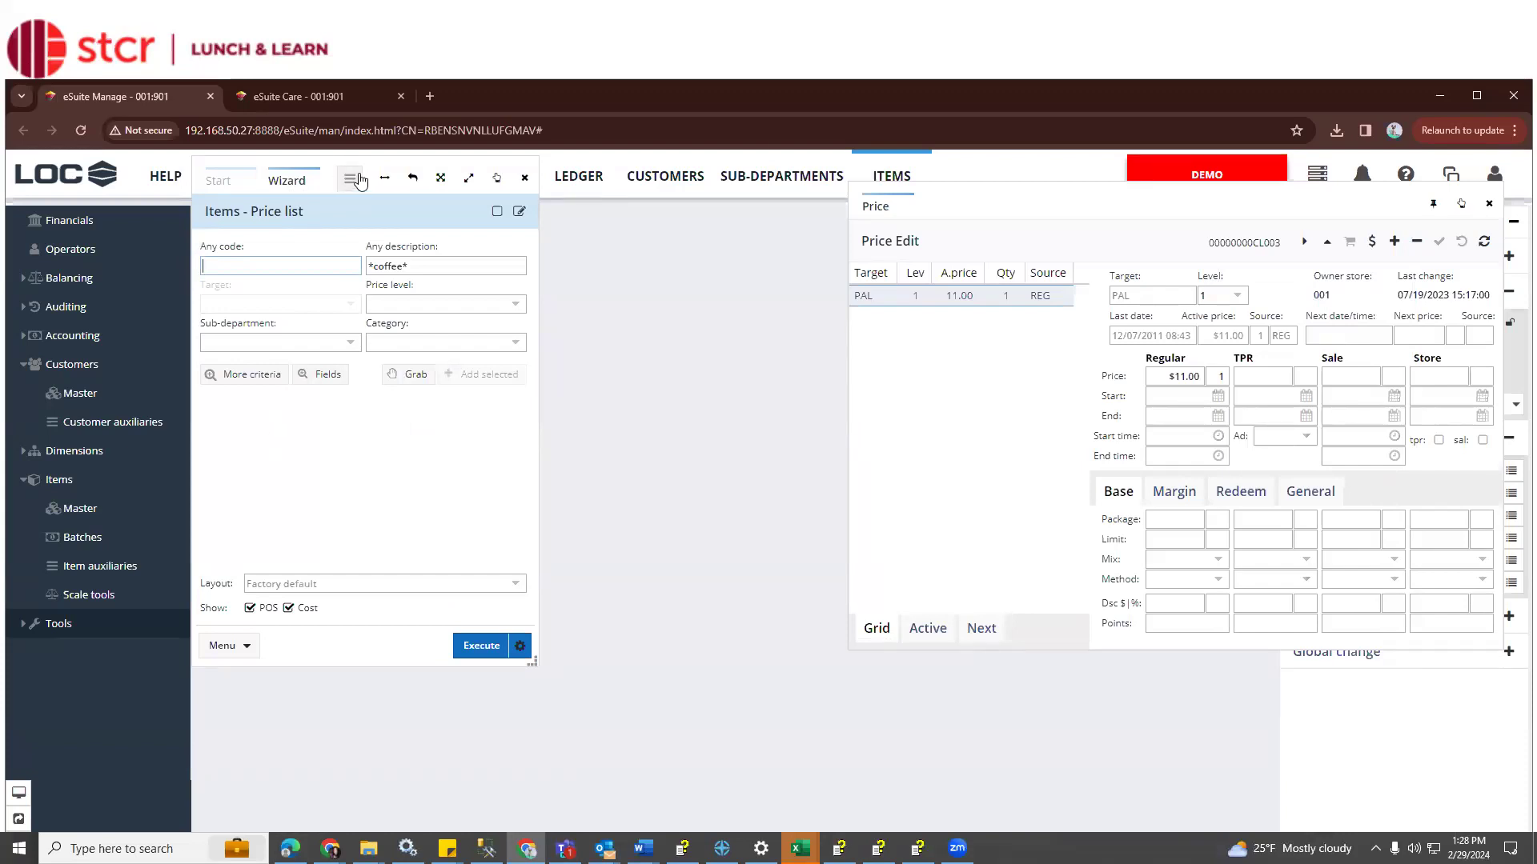
# Close the Price Edit panel and reopen the Items price list results
pyautogui.click(1493, 211)
pyautogui.click(336, 218)
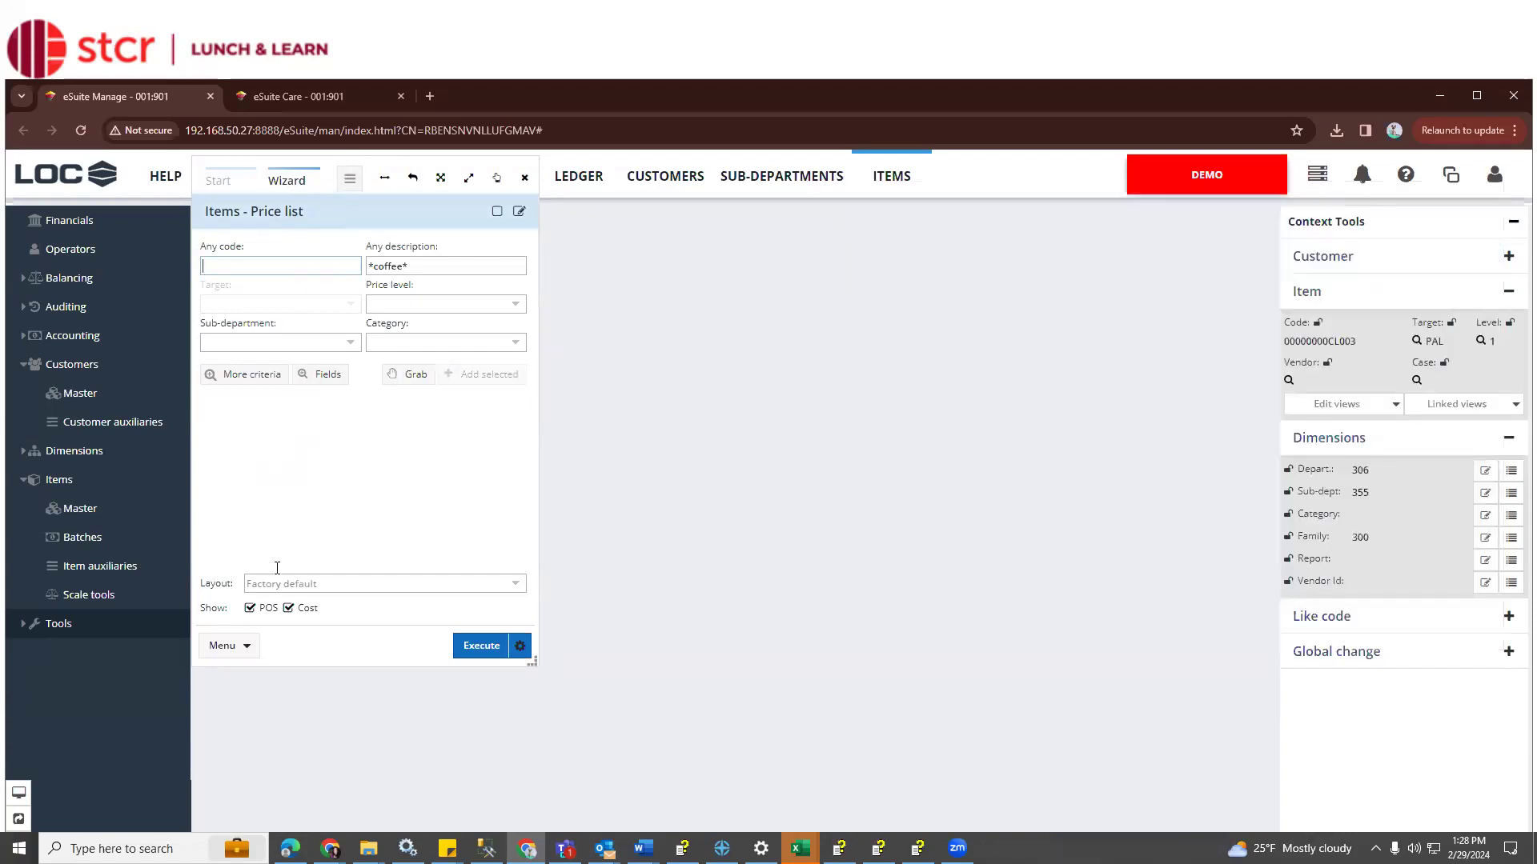
pyautogui.click(355, 183)
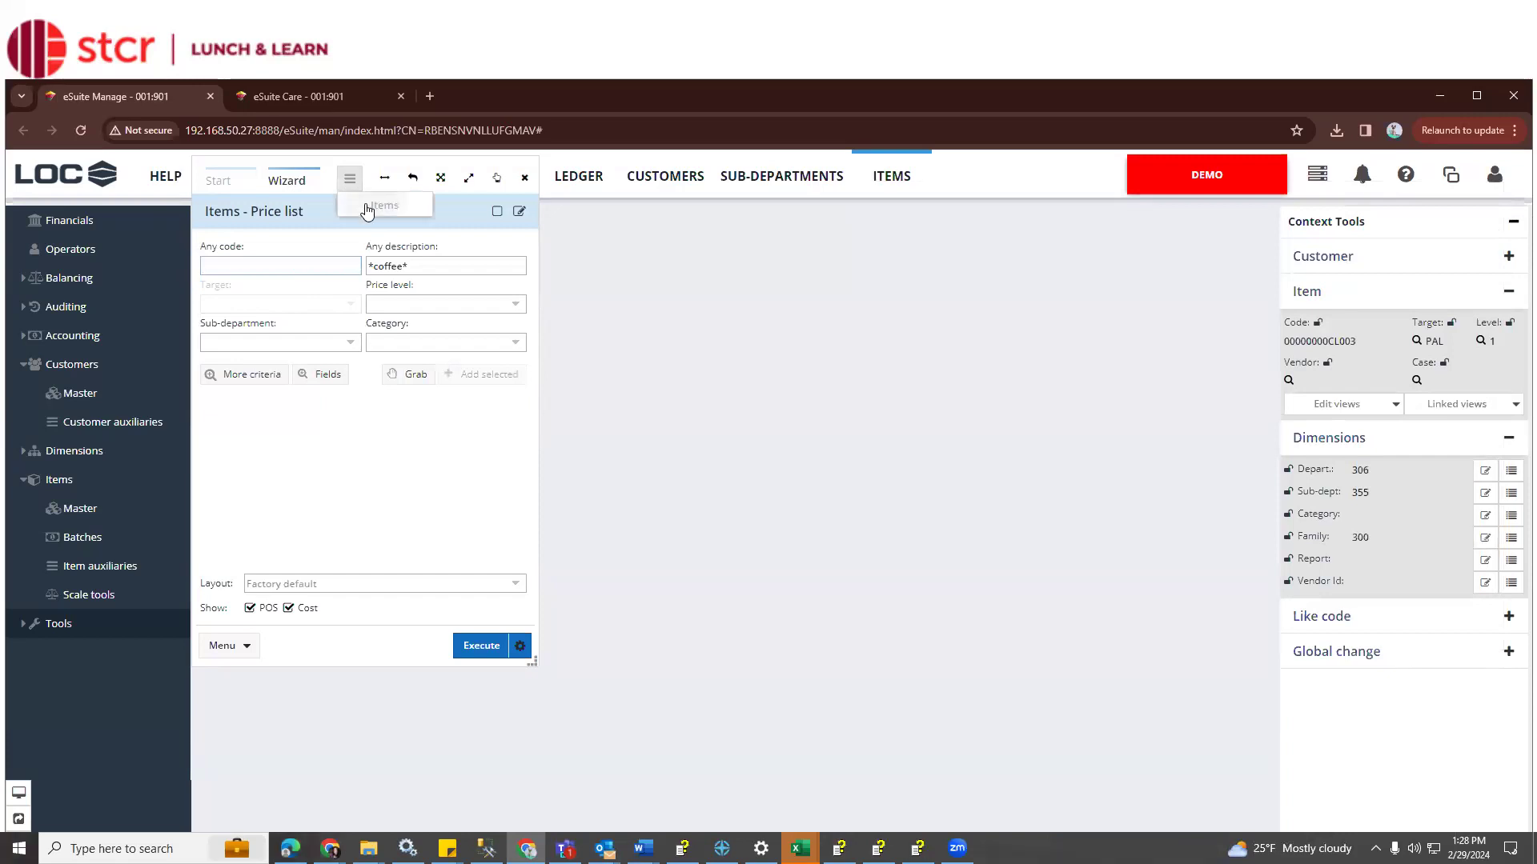
pyautogui.click(368, 211)
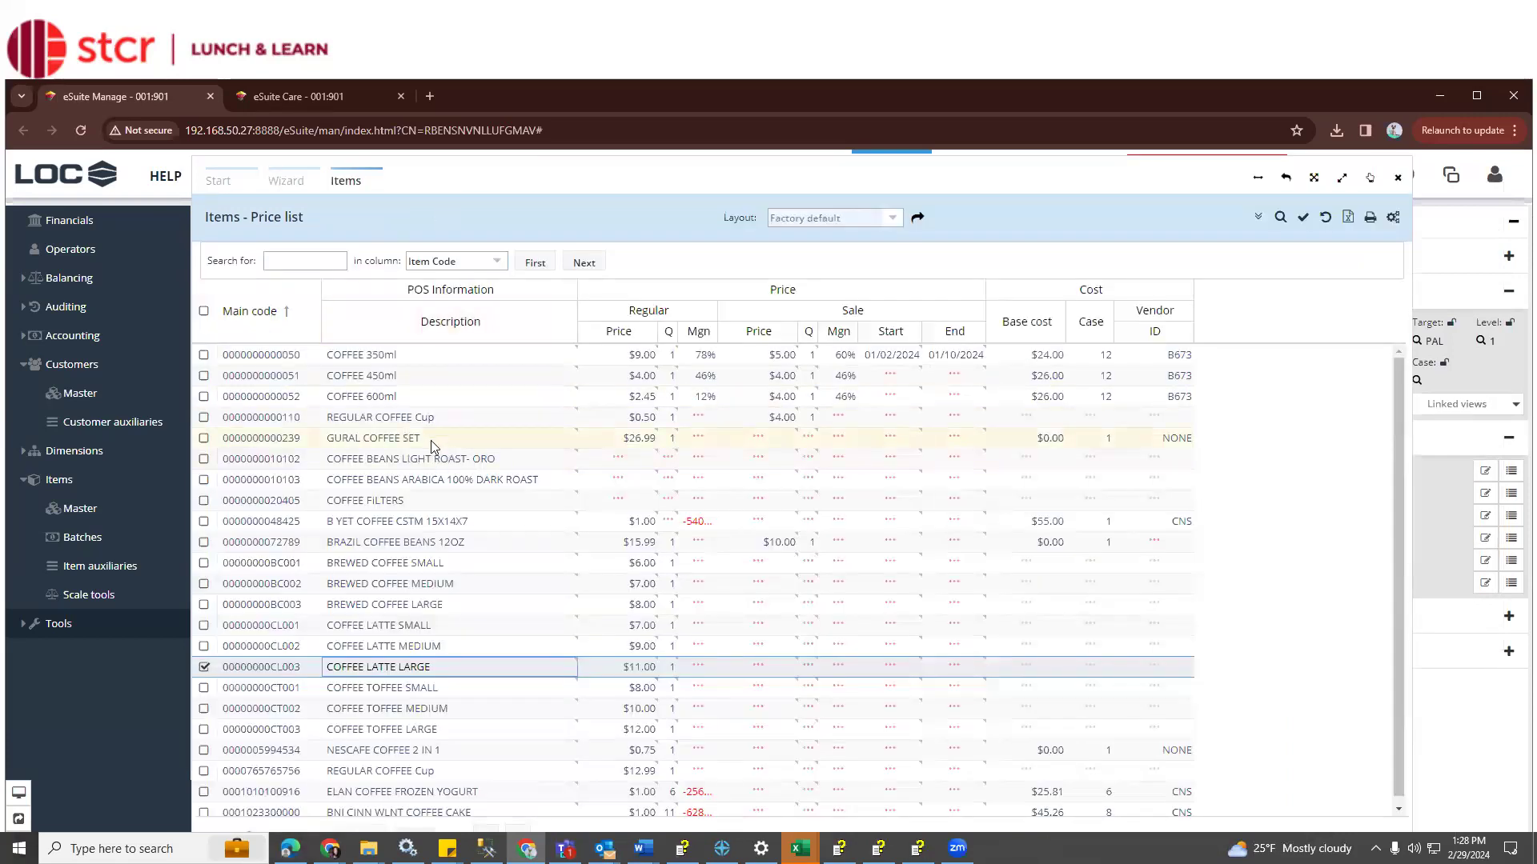
# Switch between the wizard form and results, reposition the panel, and settle on the Items price list grid
pyautogui.click(298, 190)
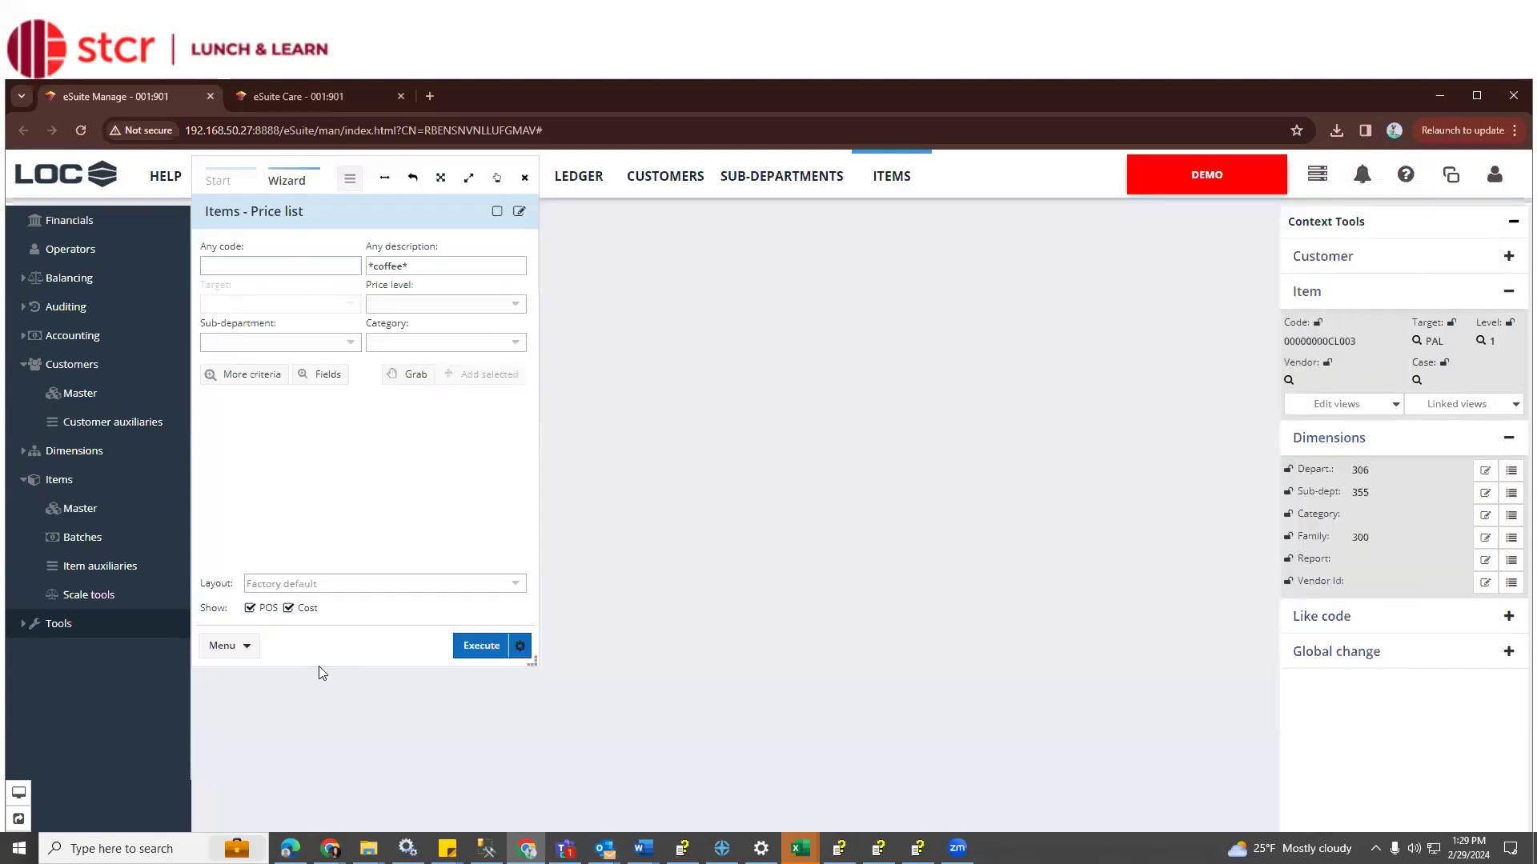
pyautogui.click(349, 178)
pyautogui.click(373, 207)
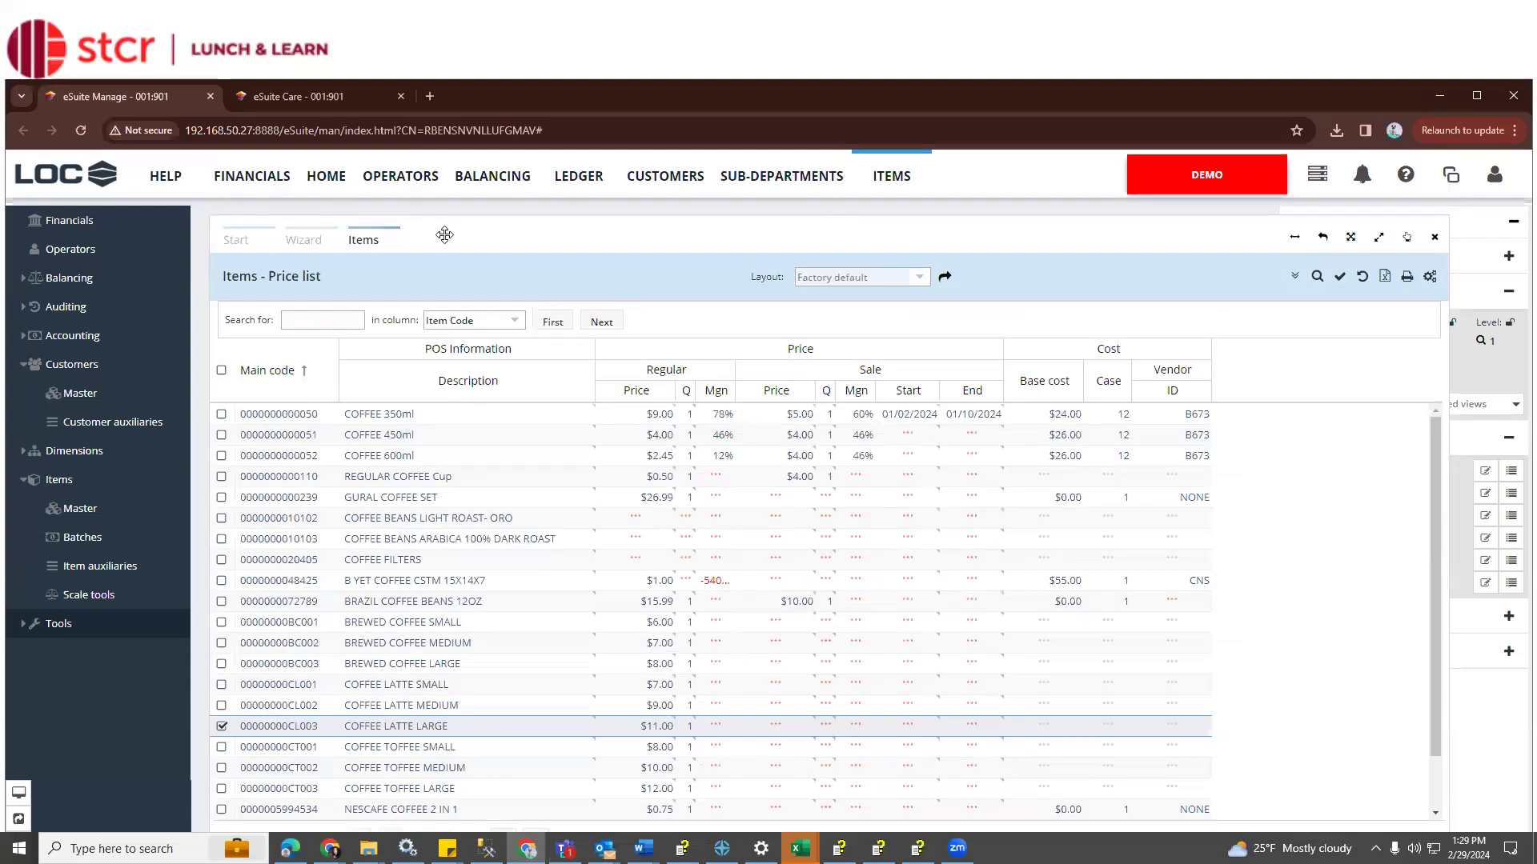
pyautogui.moveTo(445, 235); pyautogui.dragTo(432, 223)
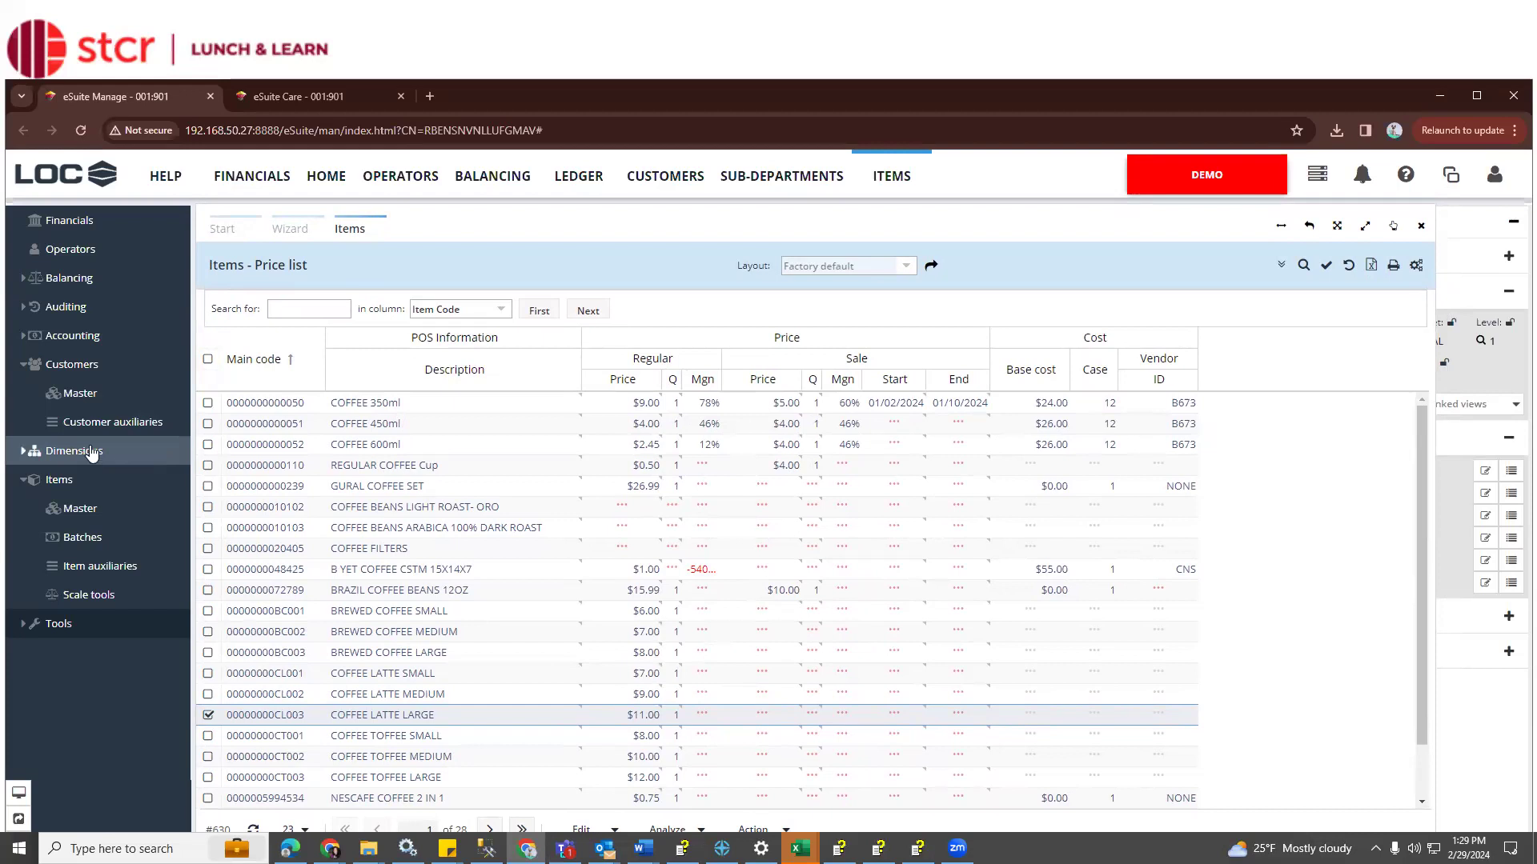
pyautogui.click(291, 229)
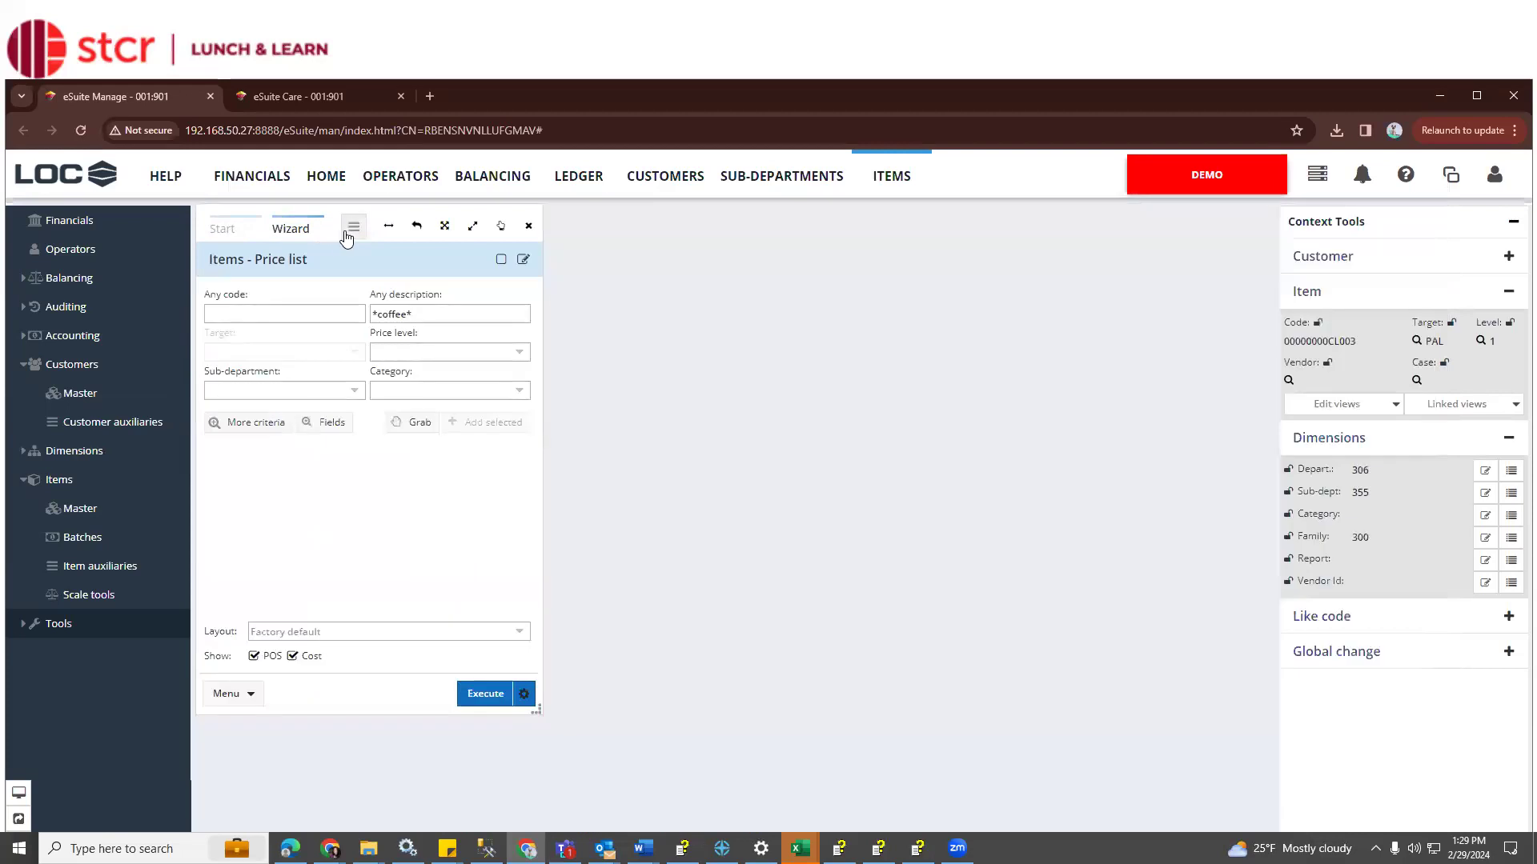
pyautogui.click(354, 228)
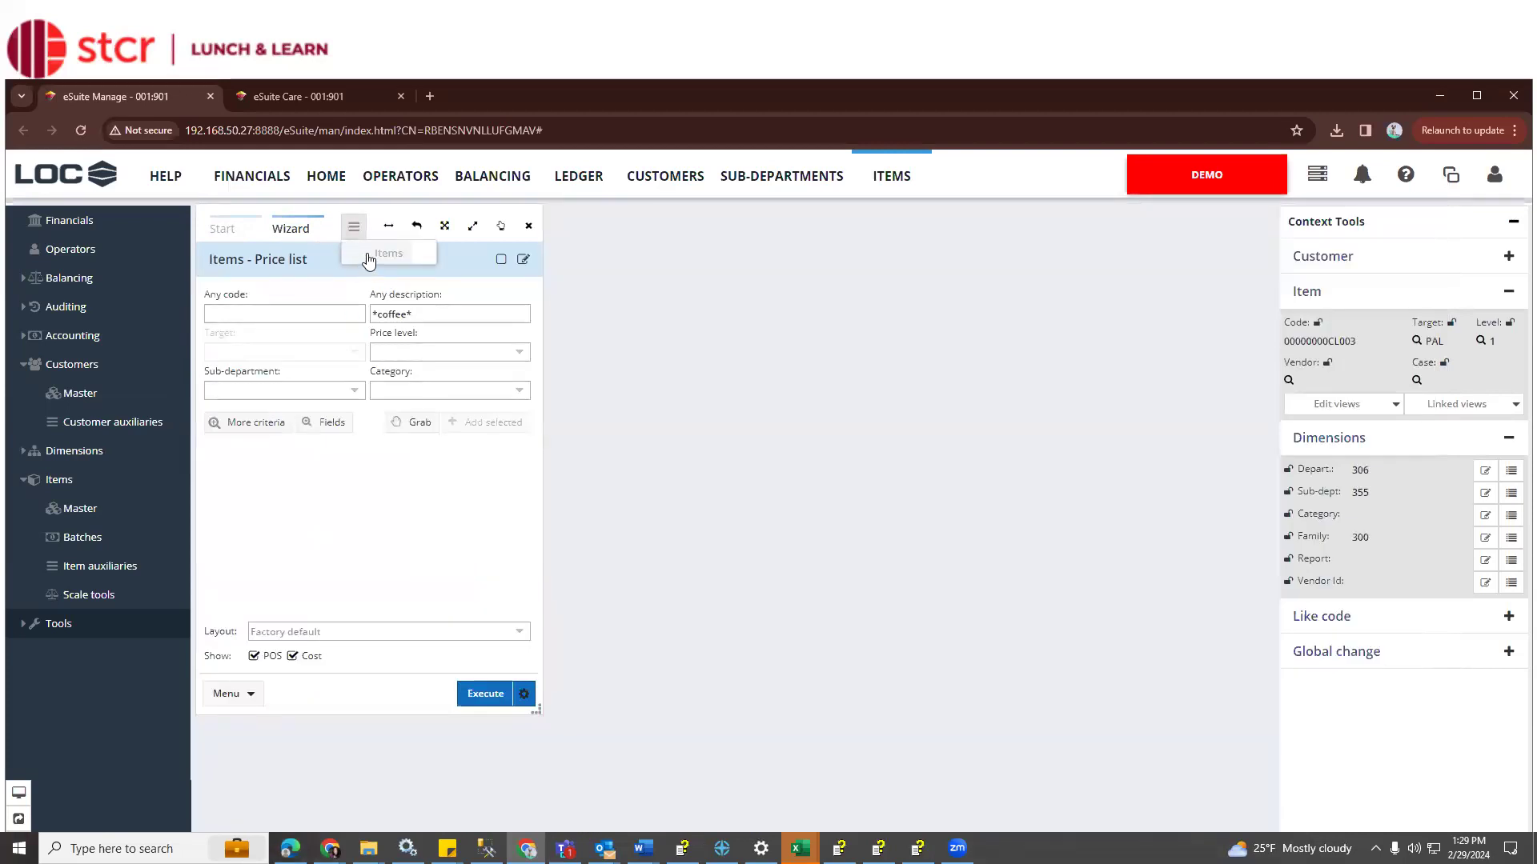
pyautogui.click(368, 253)
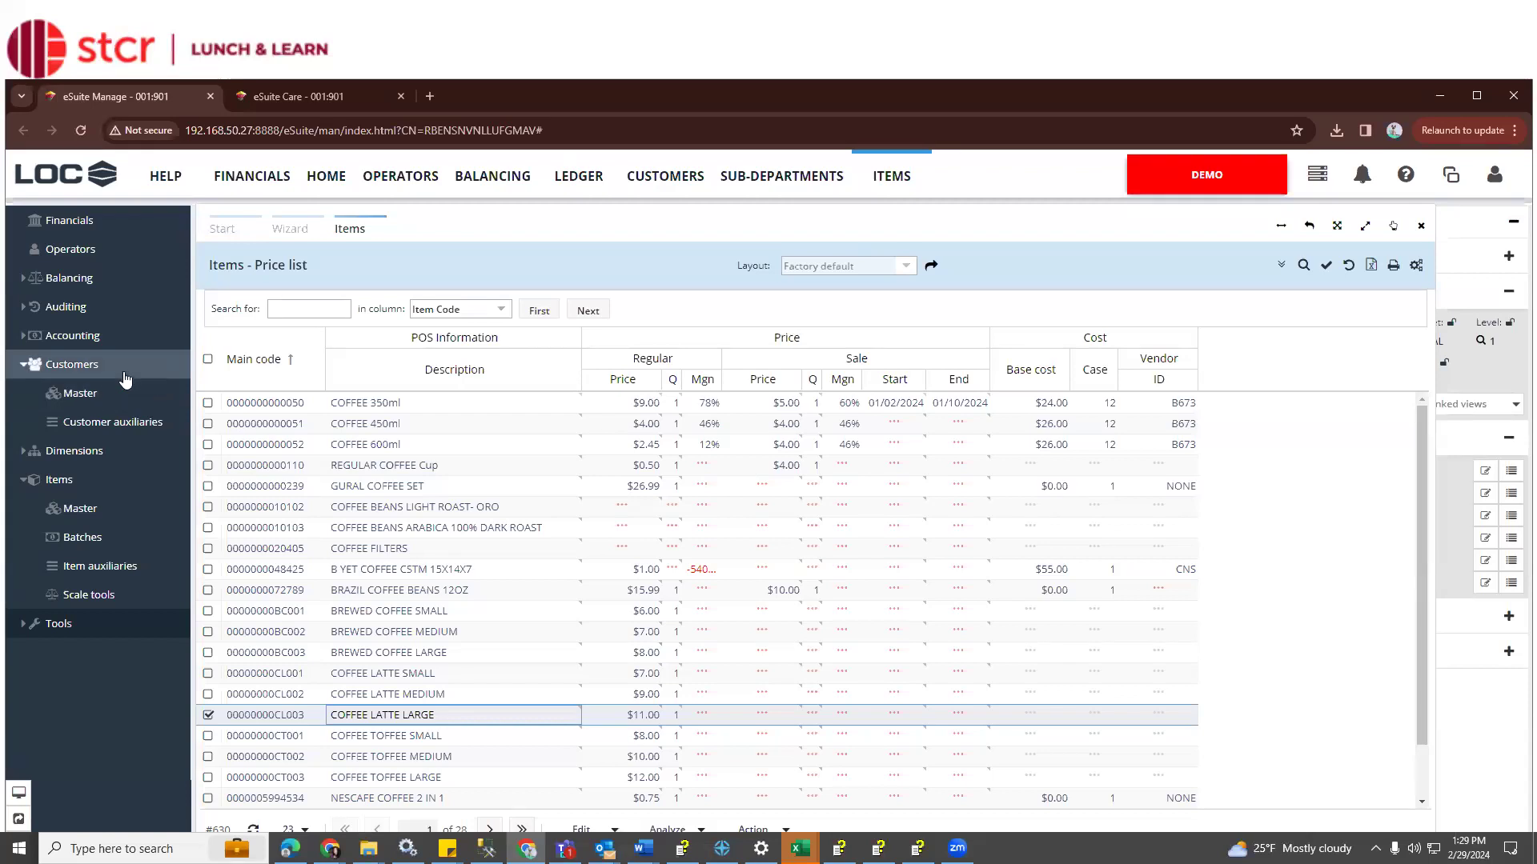
# Open the Customers General List wizard and its Select Criteria dialog of Account criteria
pyautogui.click(125, 393)
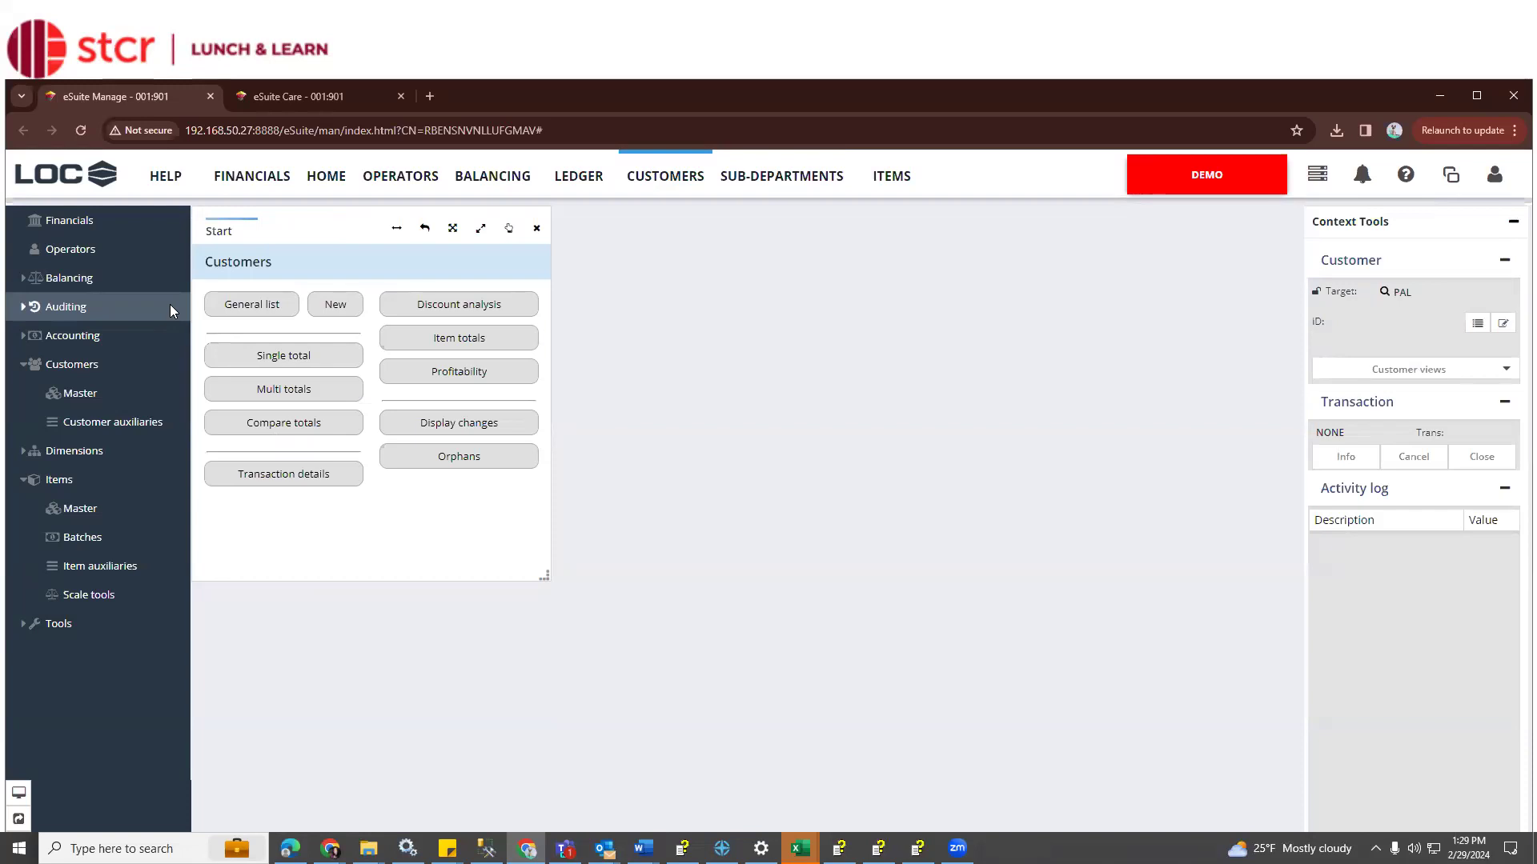
pyautogui.click(236, 312)
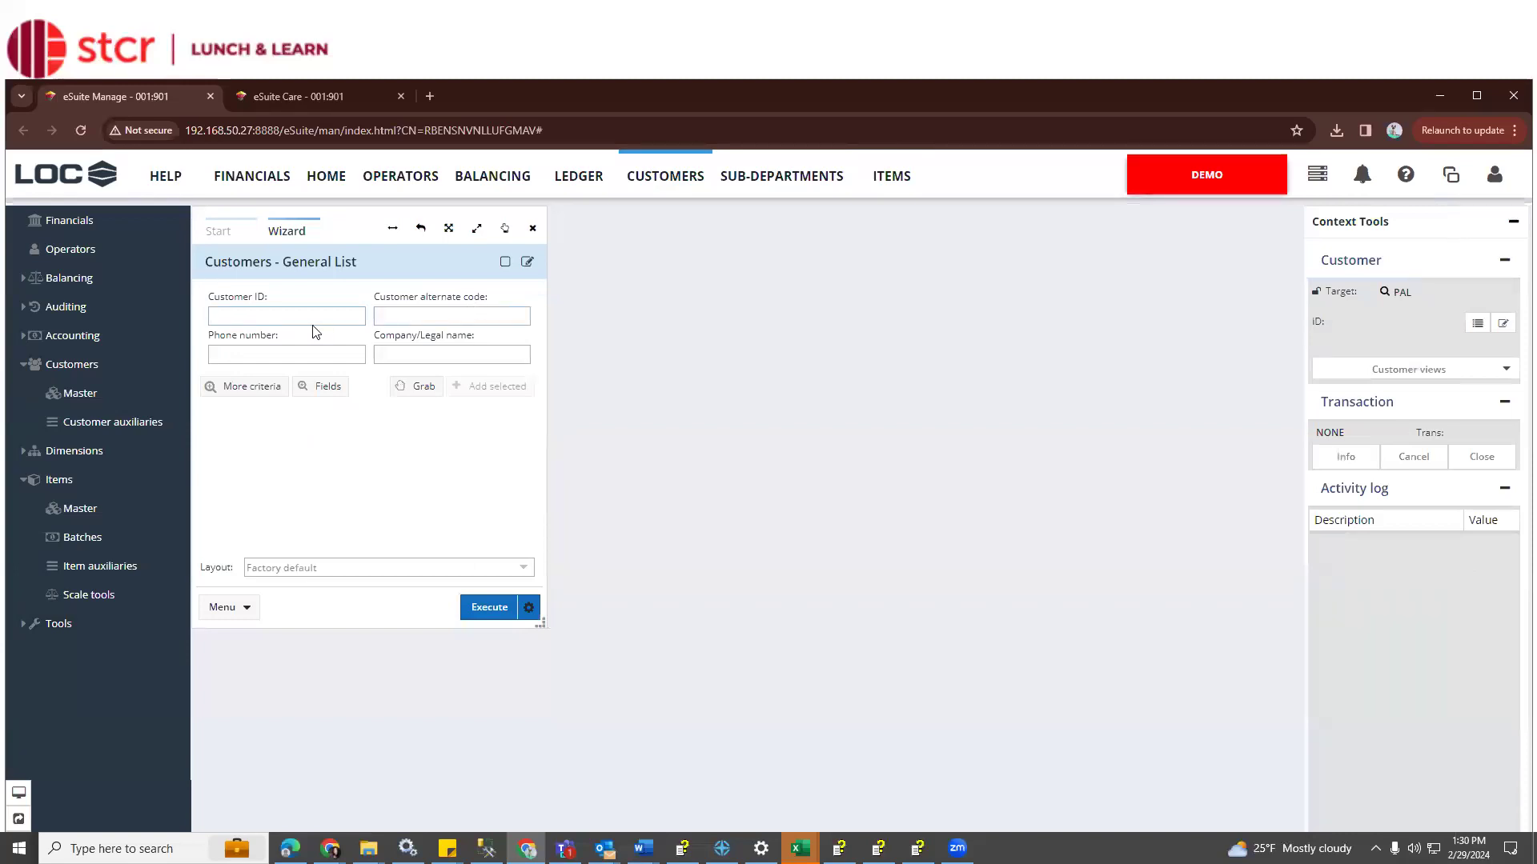
pyautogui.click(408, 355)
pyautogui.click(248, 388)
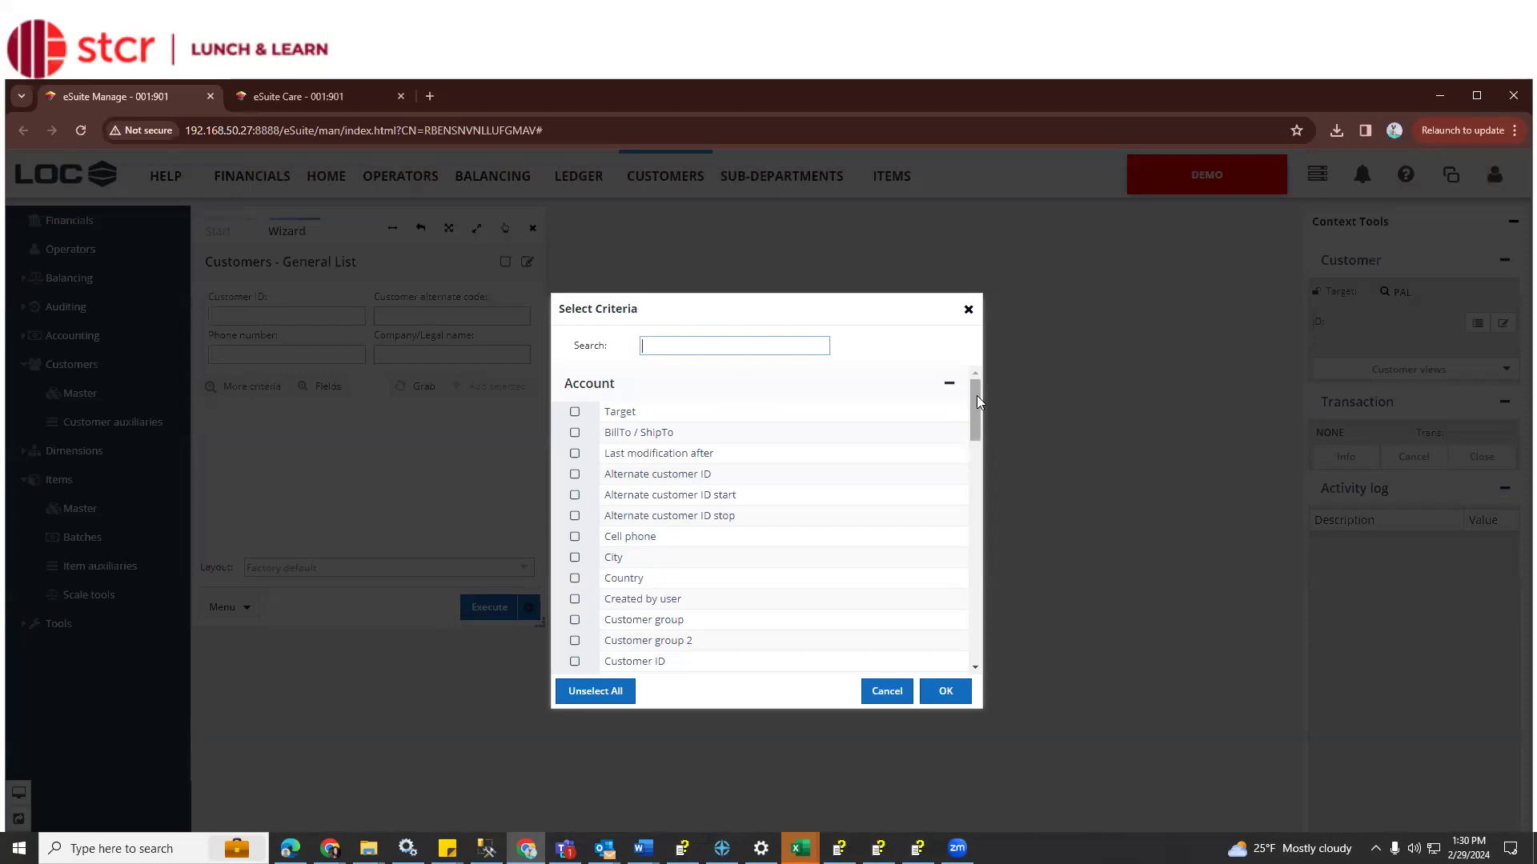
# Look through the Select Criteria list and close it, leaving the four default search fields blank
pyautogui.moveTo(977, 396); pyautogui.dragTo(978, 442)
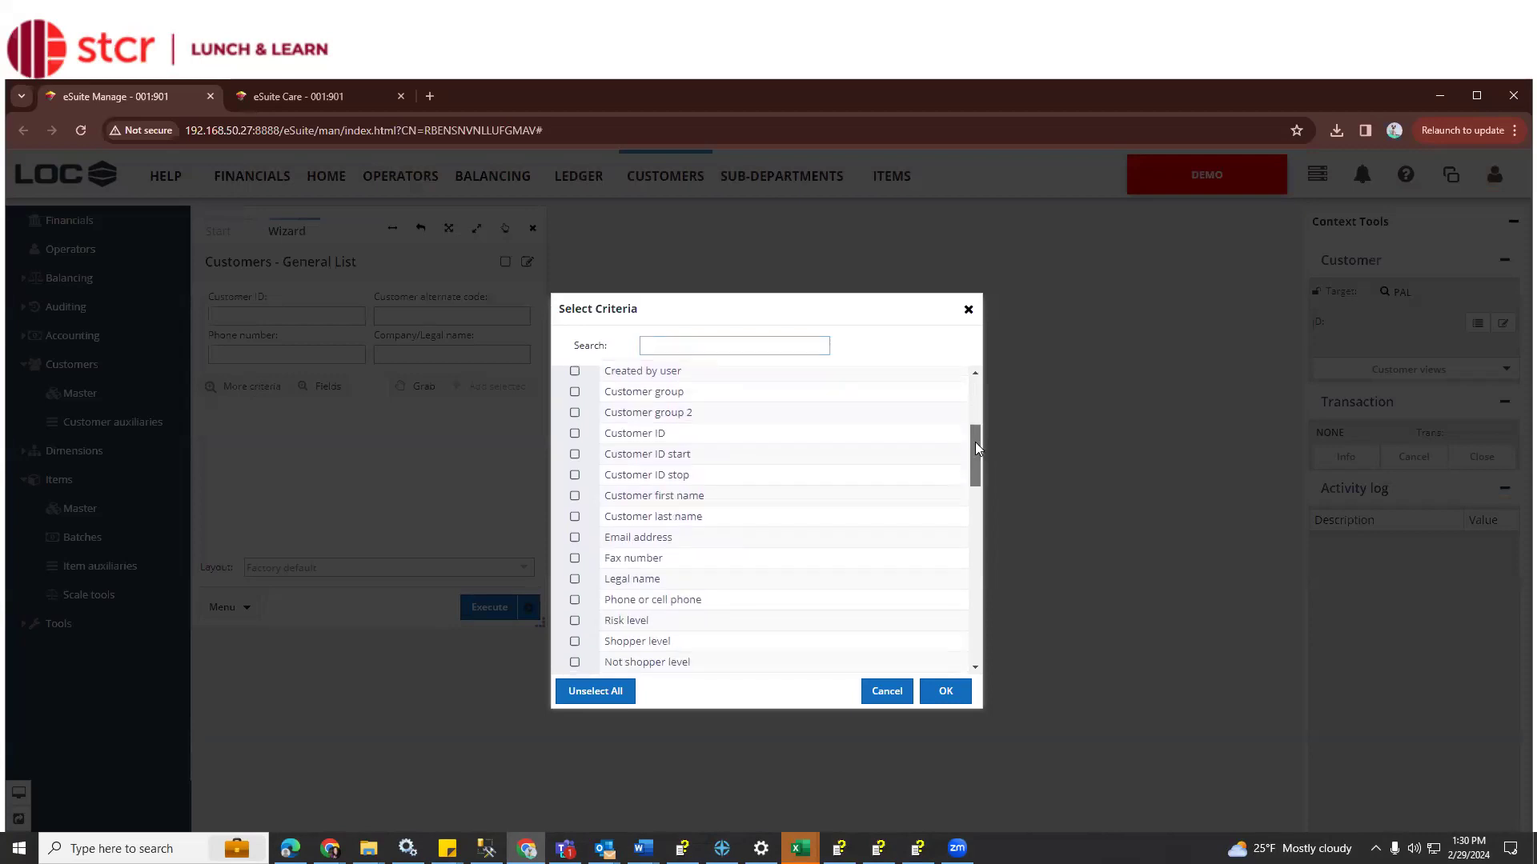
pyautogui.scroll(-1, 730, 431)
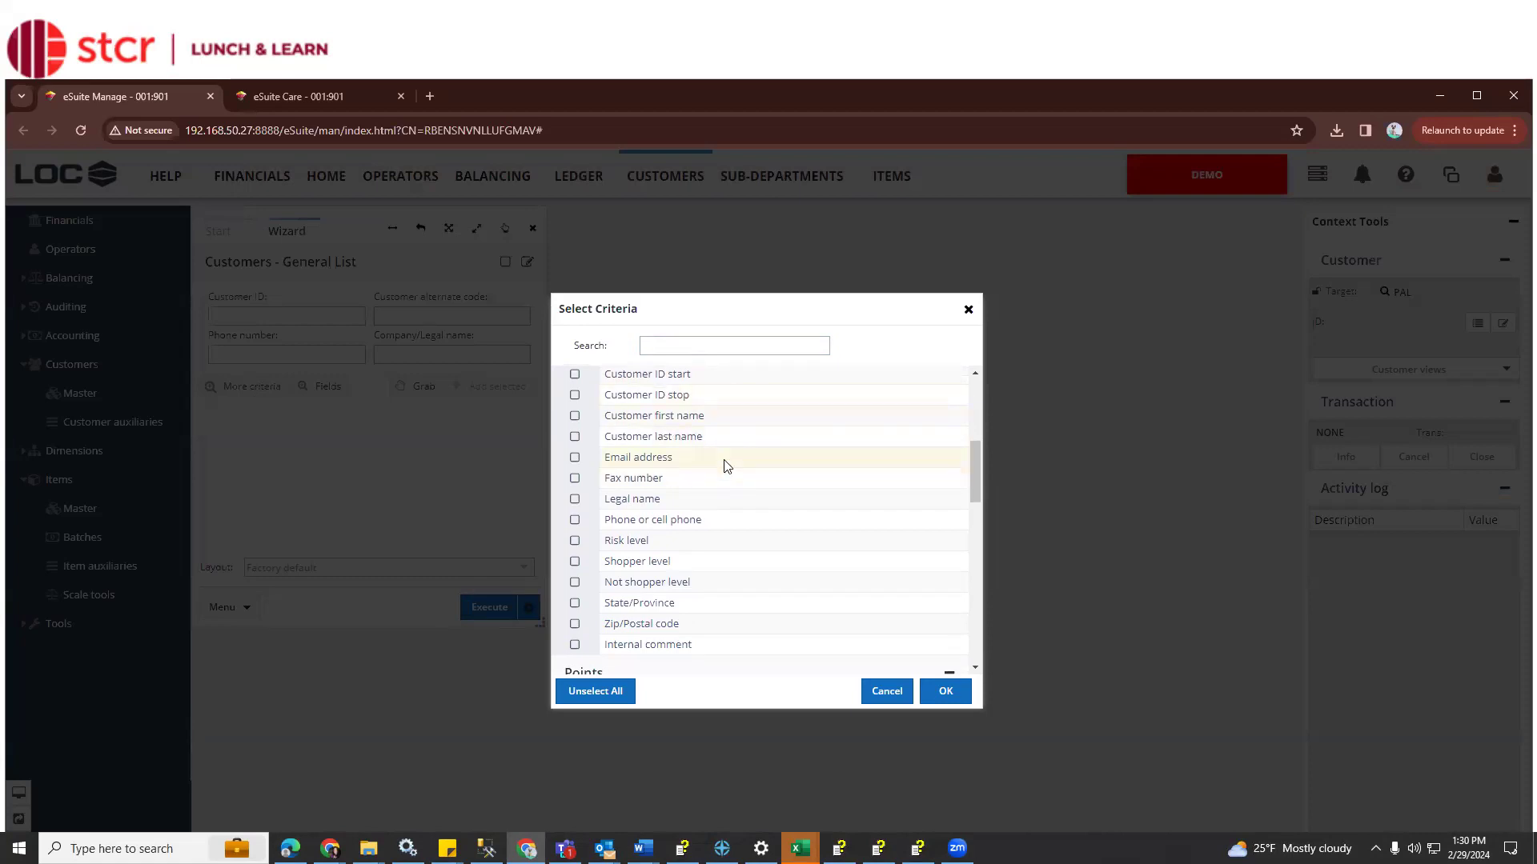
pyautogui.scroll(-1, 725, 466)
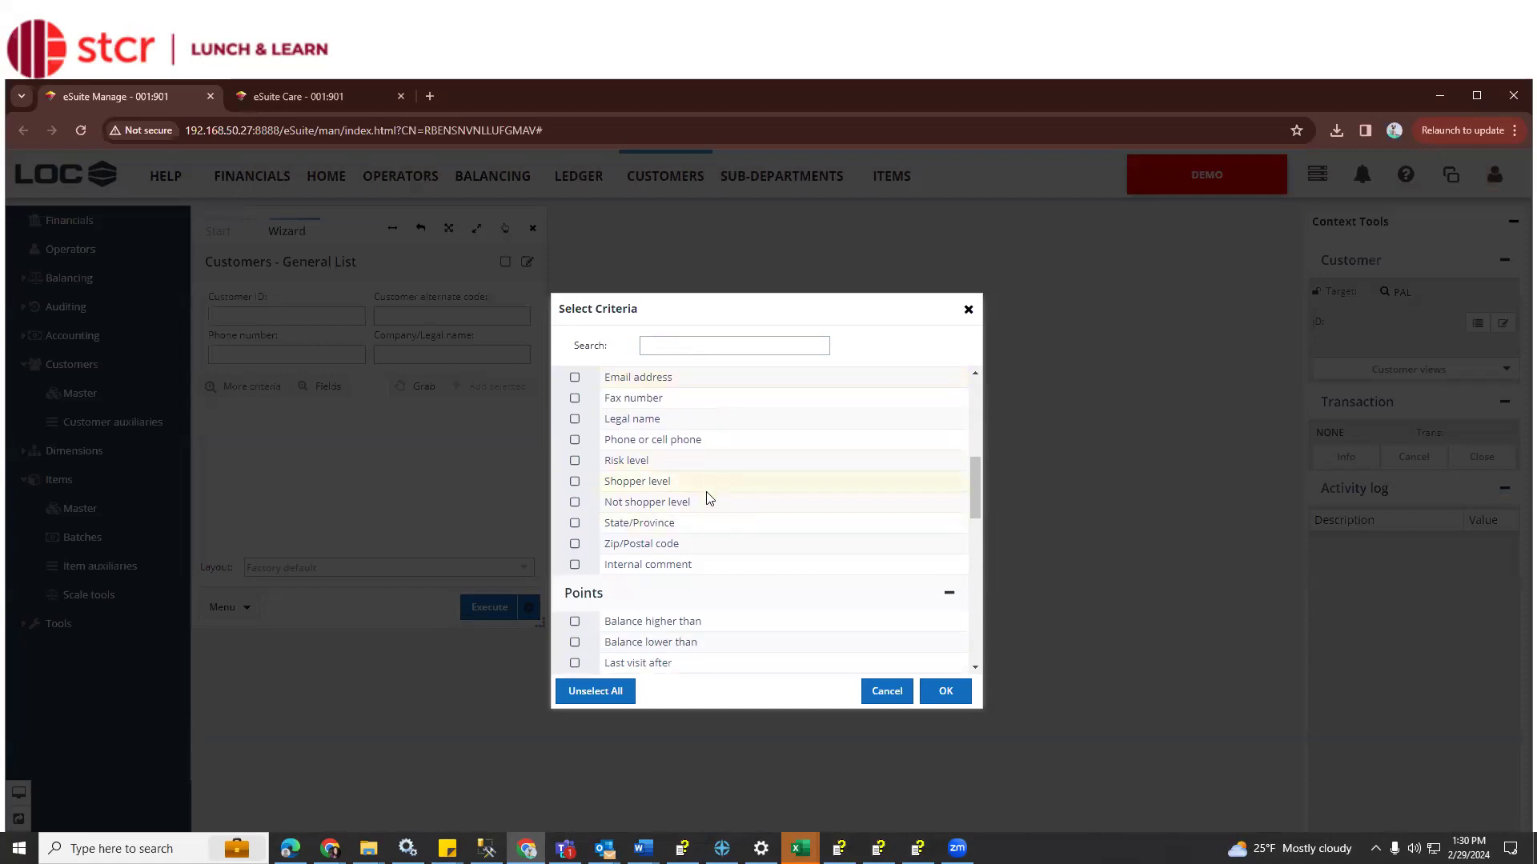
pyautogui.scroll(-2, 689, 552)
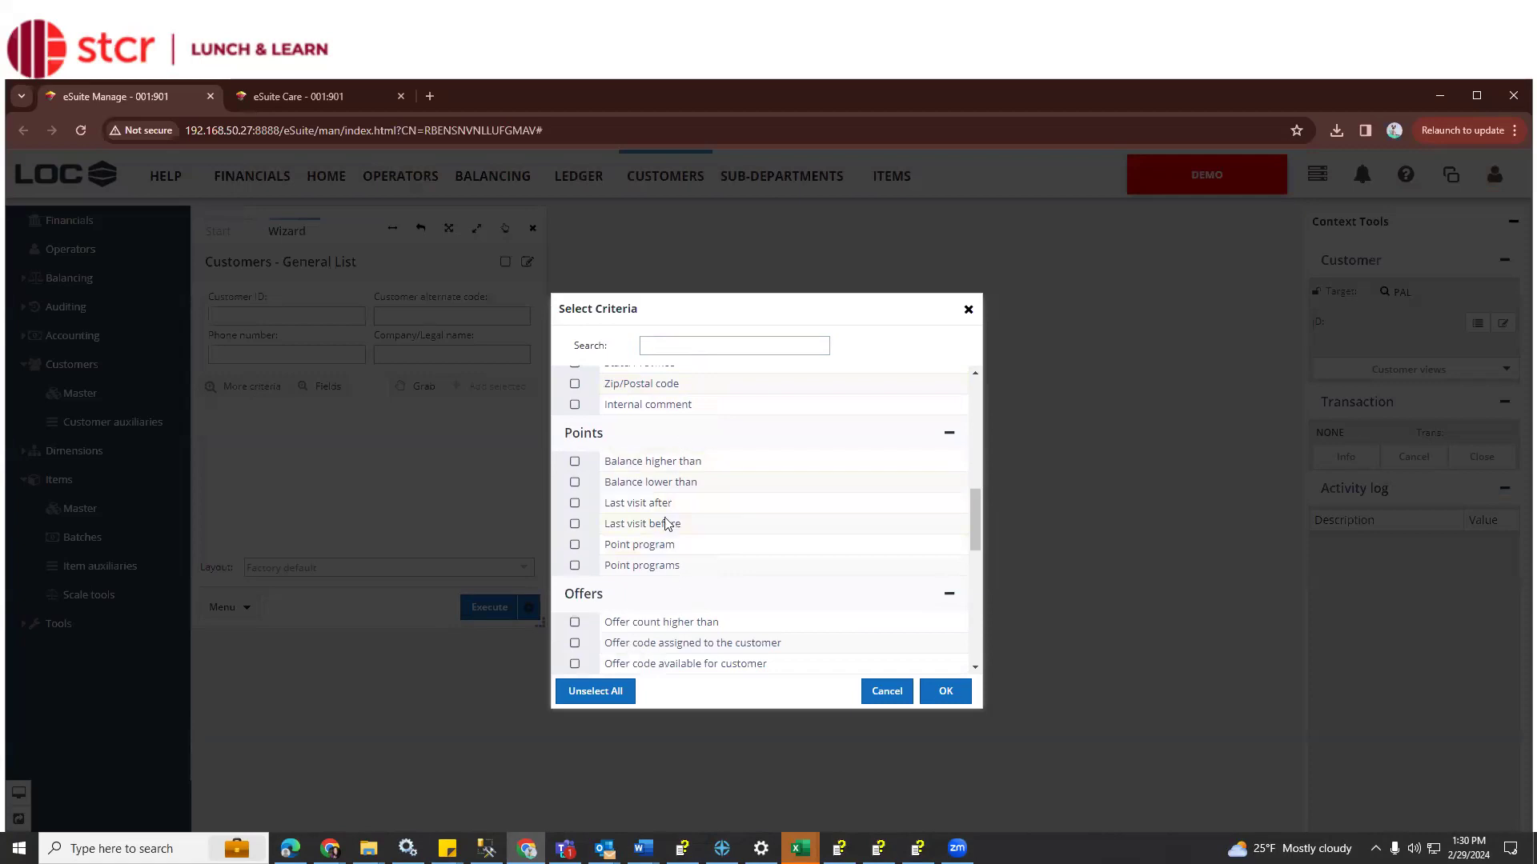
pyautogui.scroll(-4, 675, 531)
pyautogui.scroll(2, 640, 481)
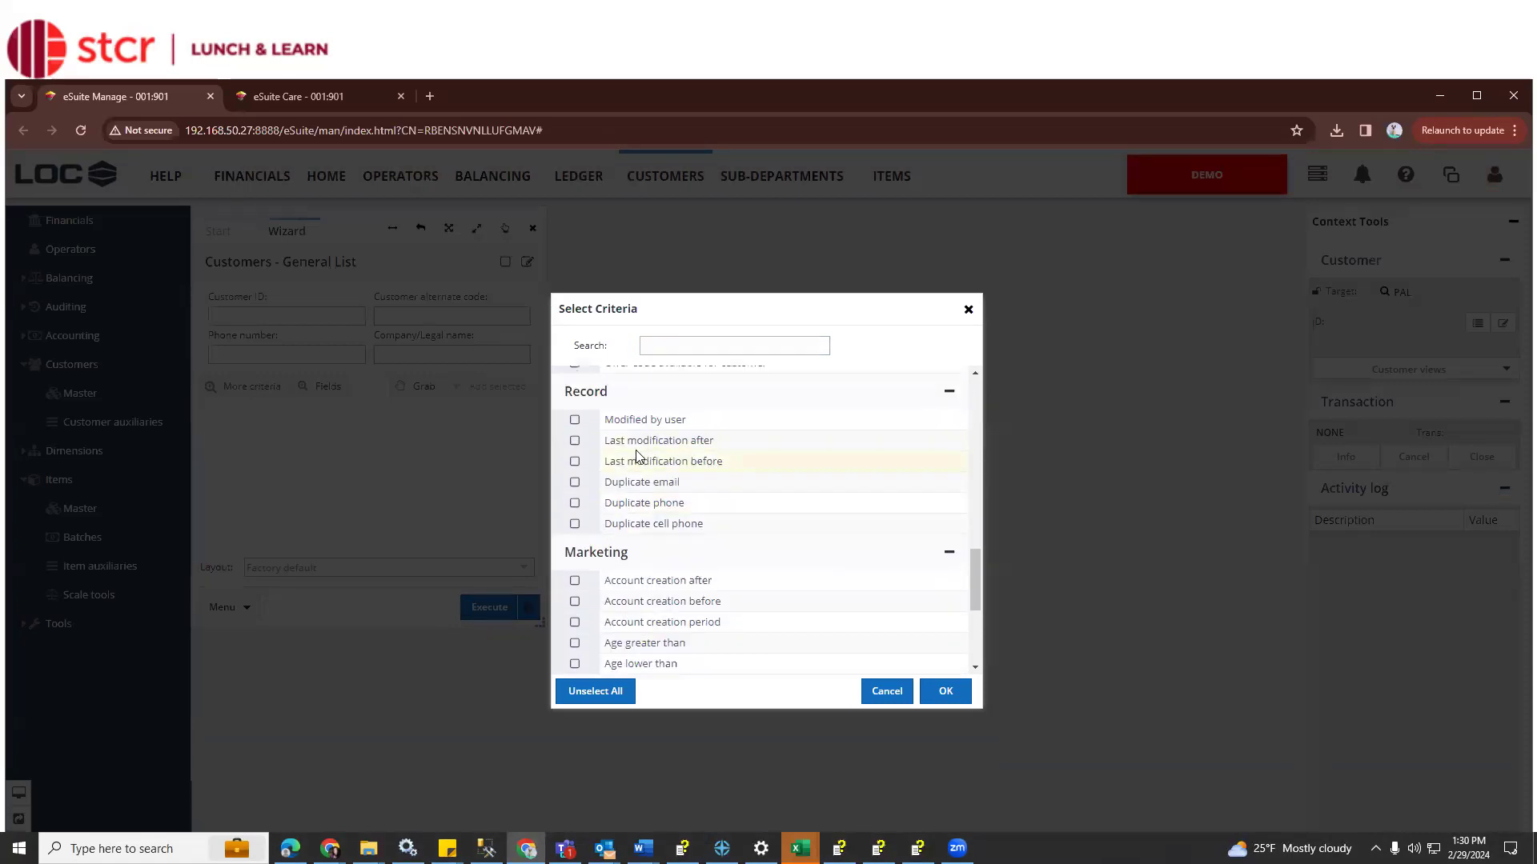
pyautogui.scroll(-2, 684, 496)
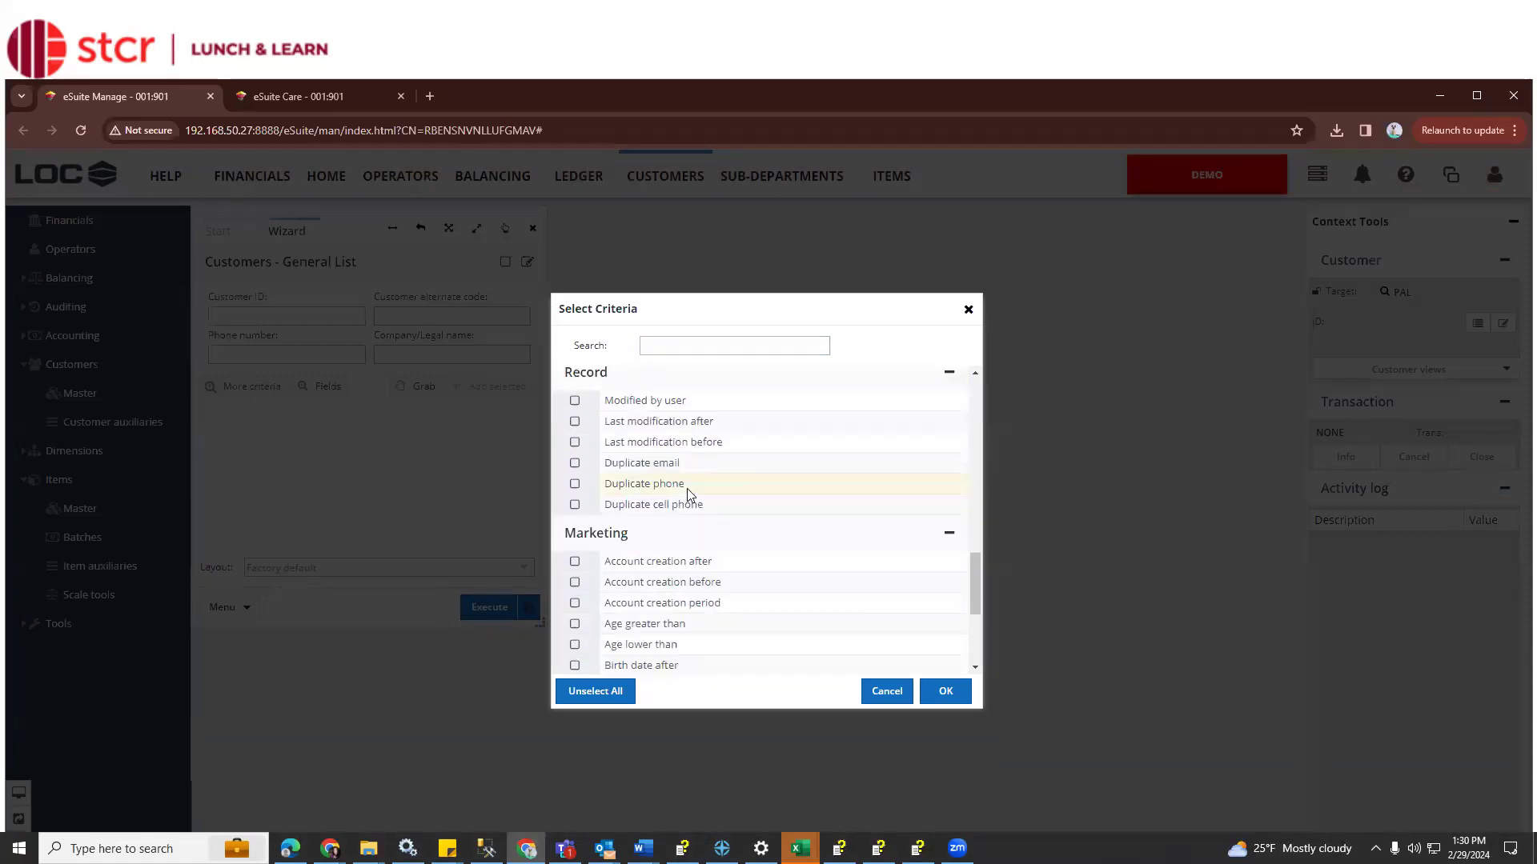
pyautogui.scroll(-1, 679, 521)
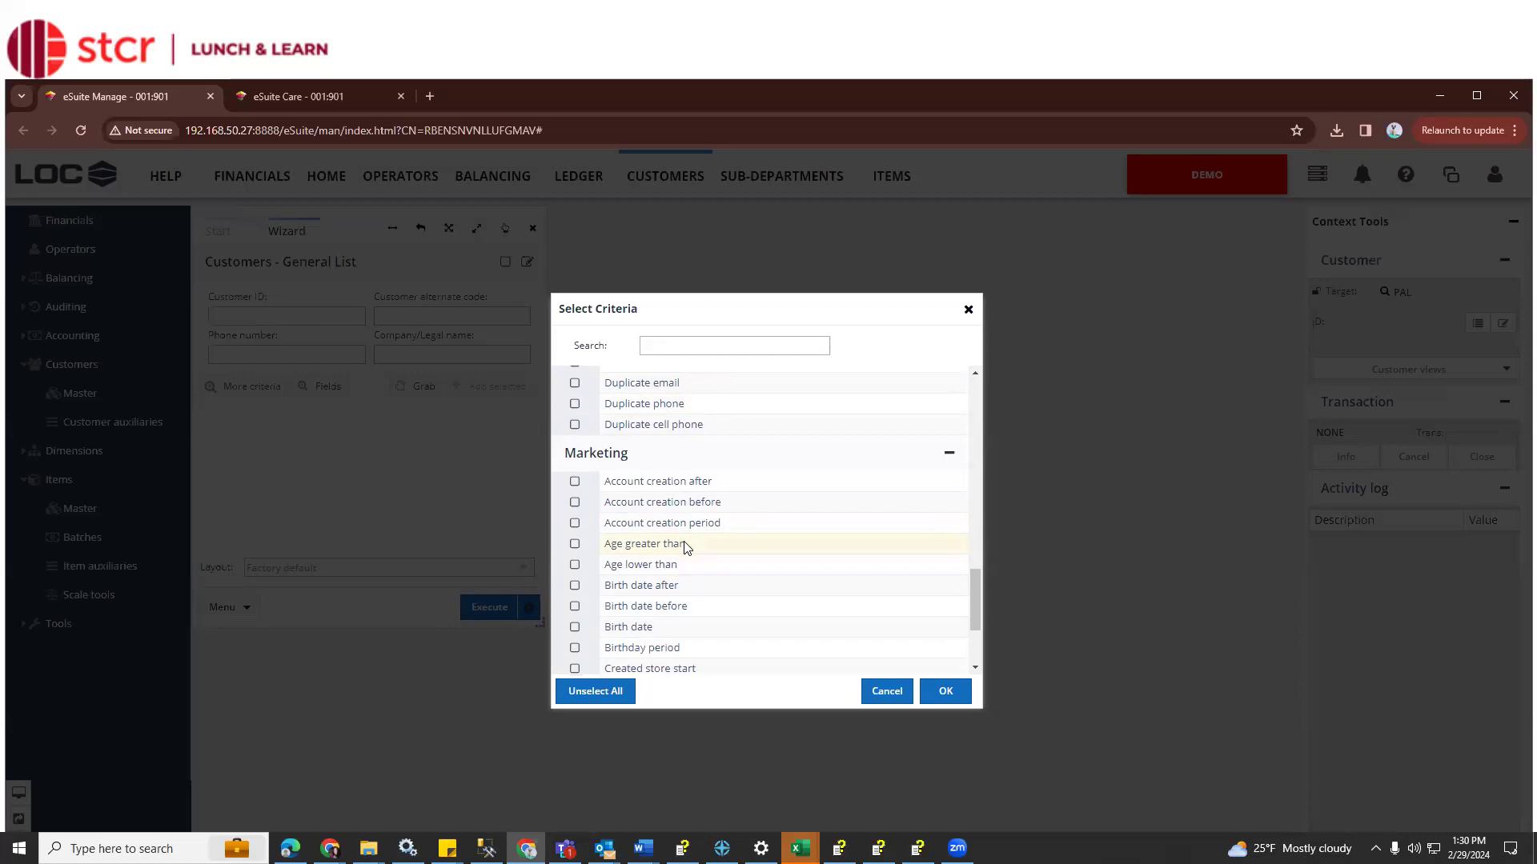
pyautogui.scroll(-1, 685, 551)
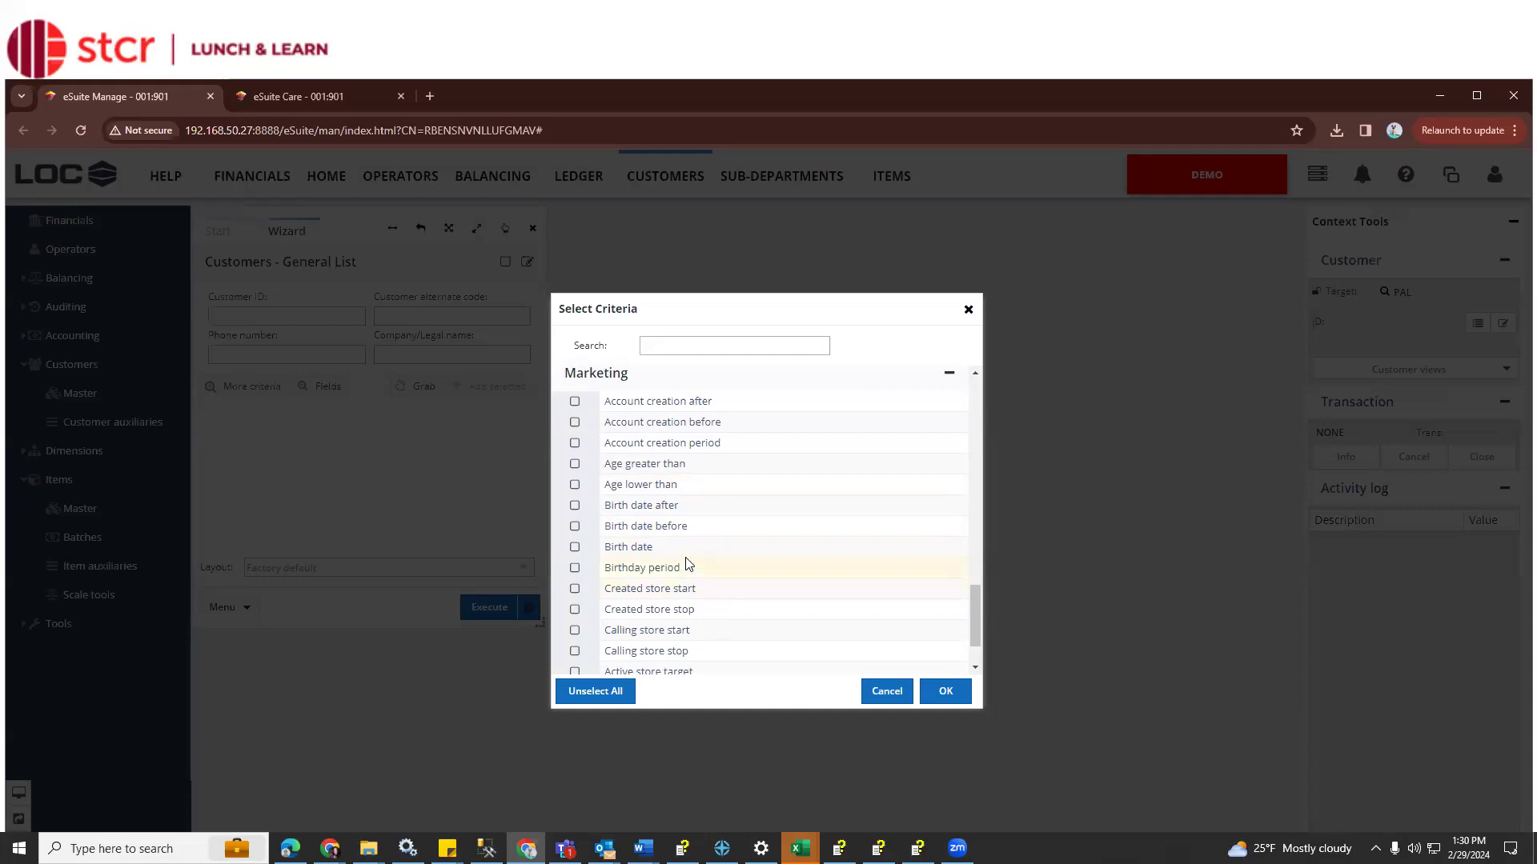
pyautogui.scroll(-2, 686, 564)
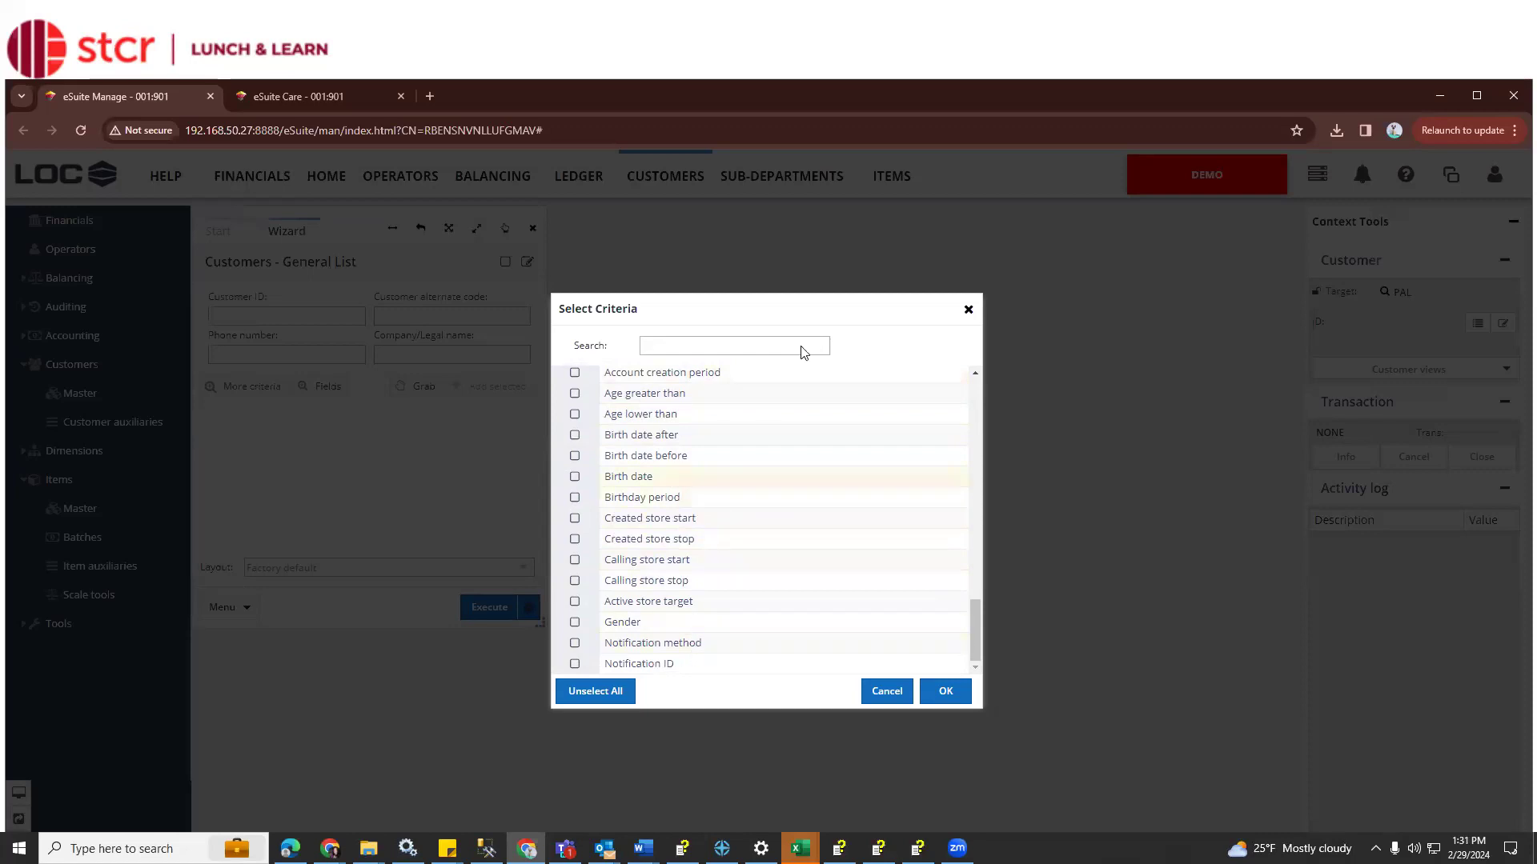
pyautogui.click(967, 310)
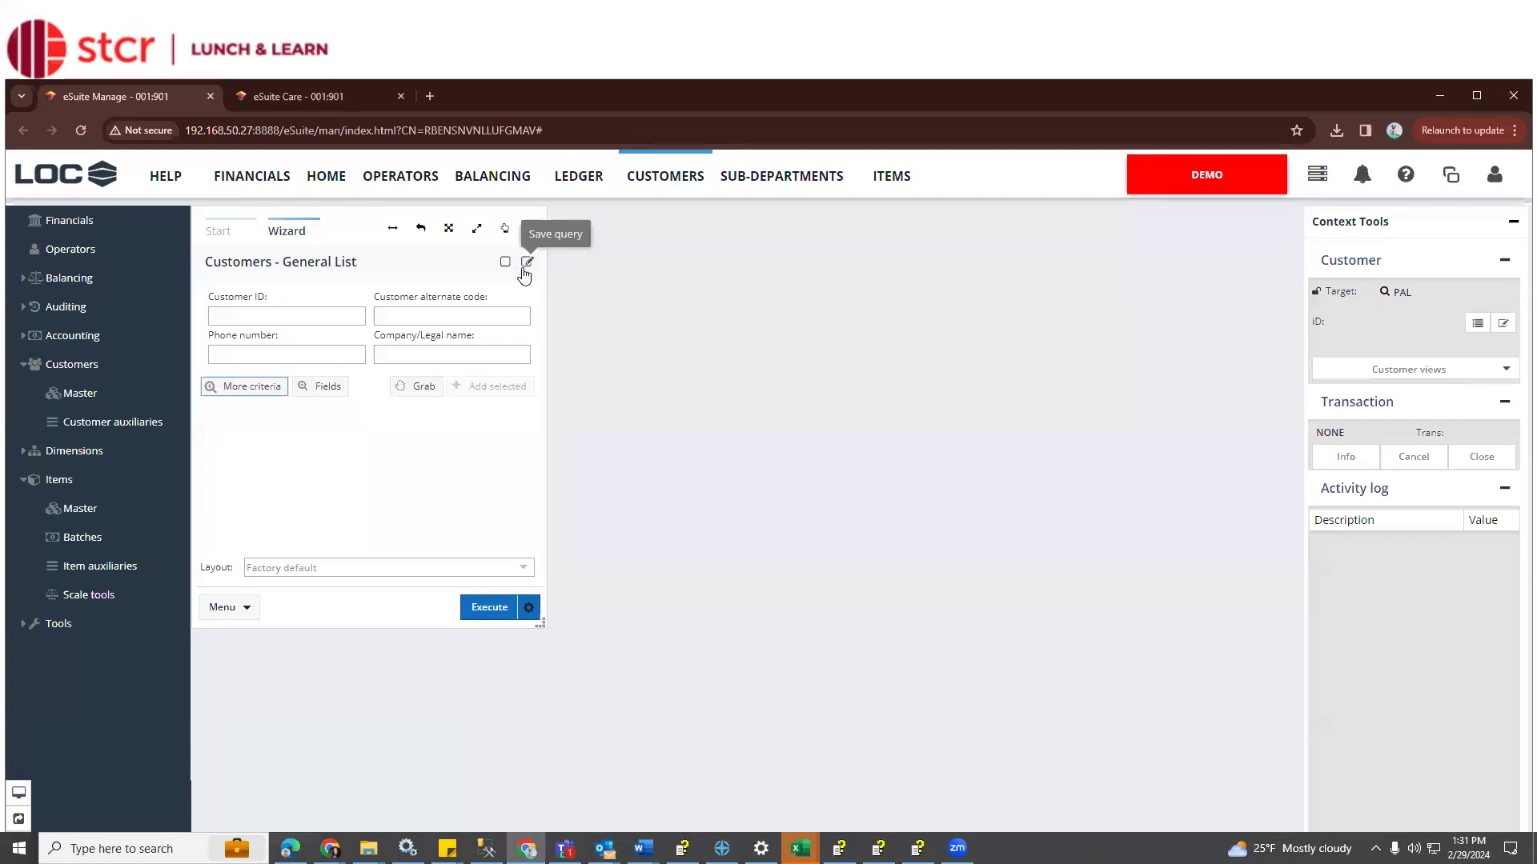
# Execute the query to list customer IDs, legal names, contacts, phones and emails
pyautogui.click(489, 617)
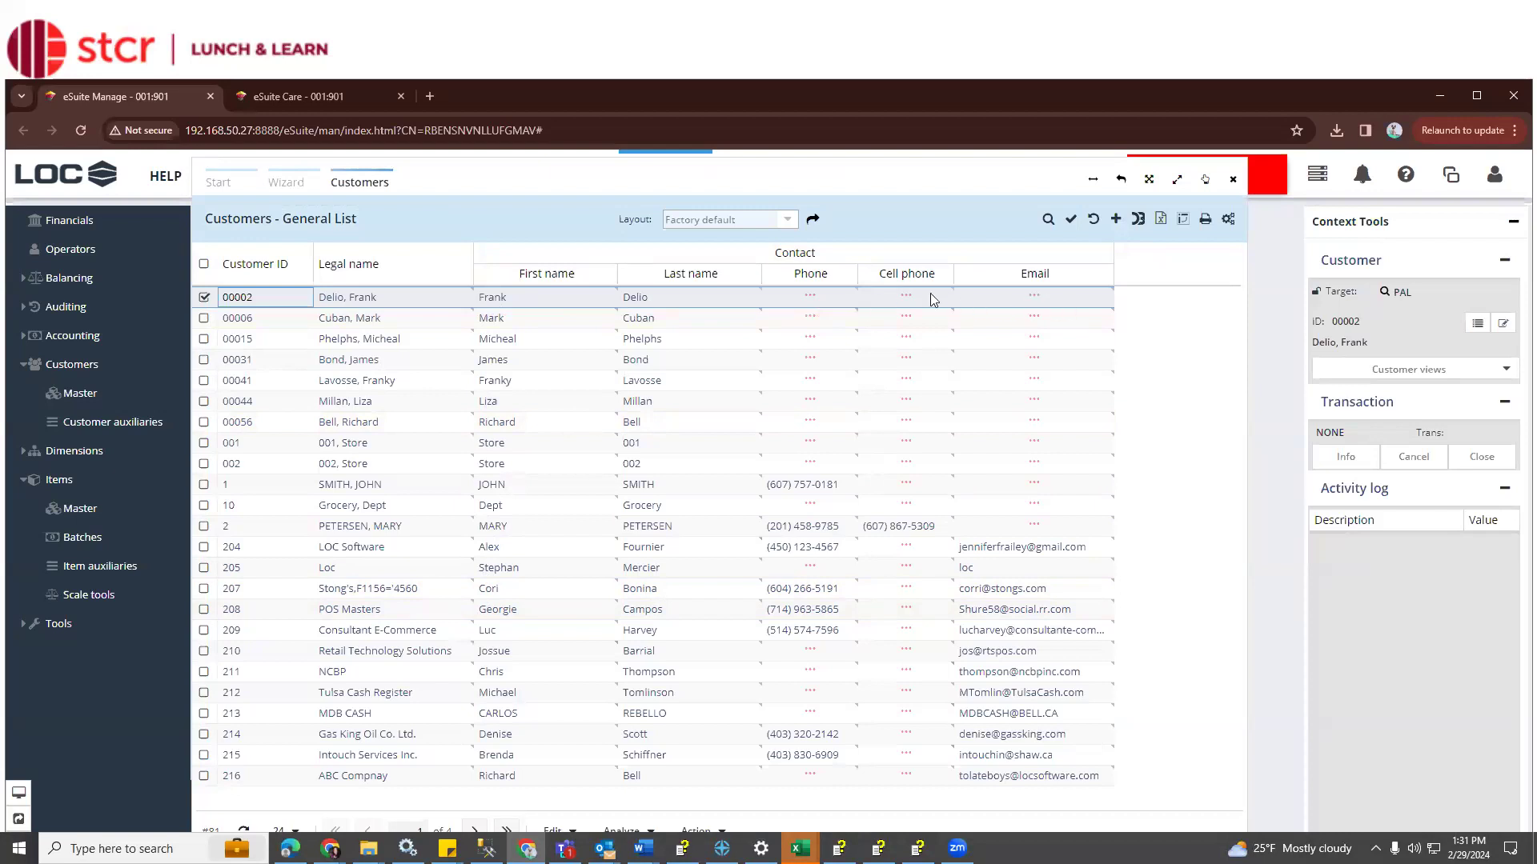
# Turn on the Address columns, starting with Address 1, from the First name column's Columns menu
pyautogui.click(607, 274)
pyautogui.moveTo(646, 408)
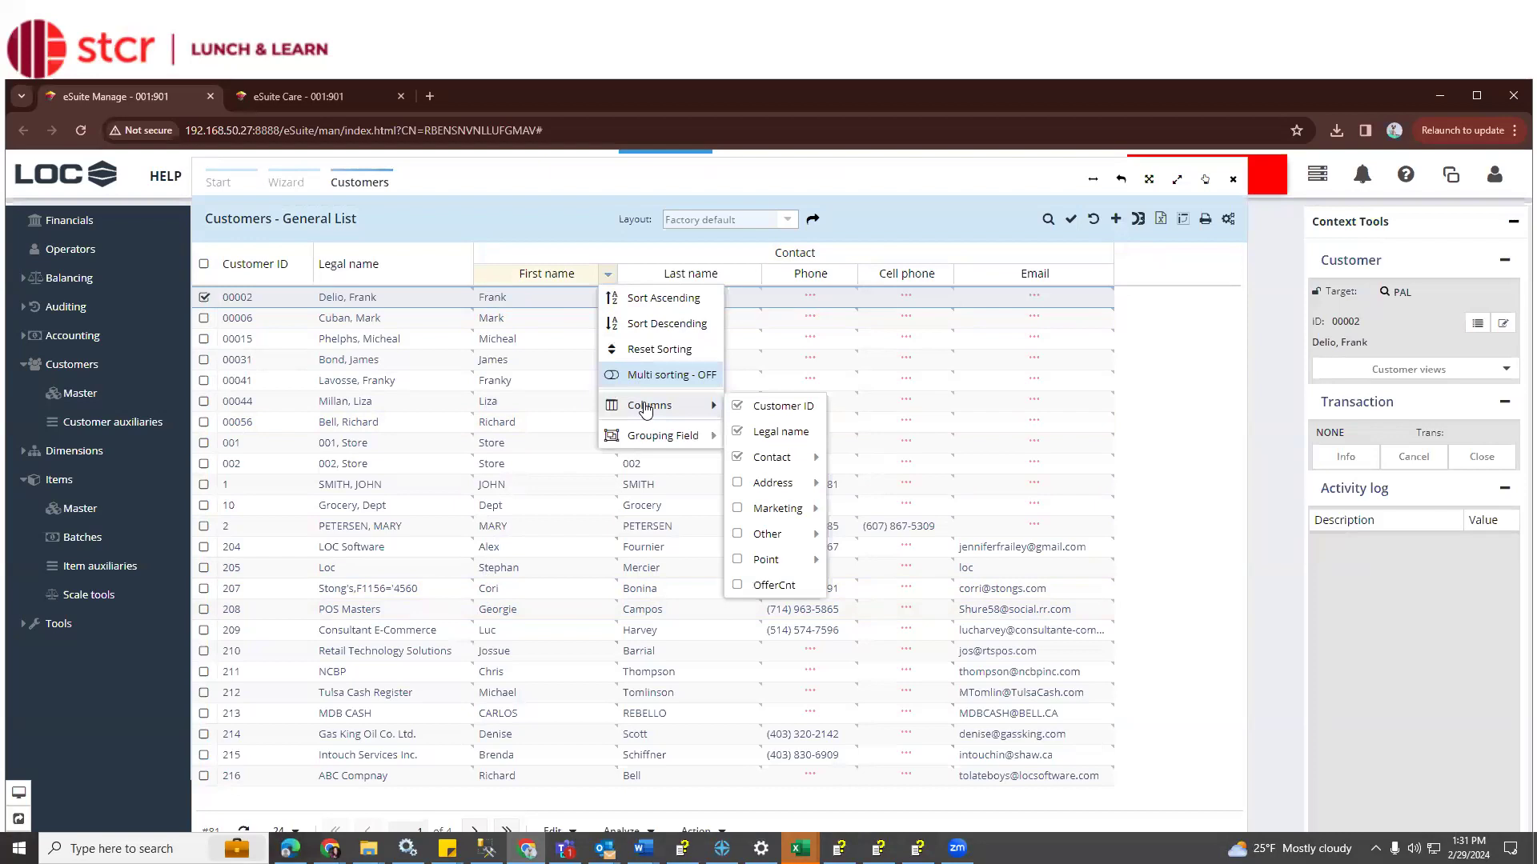
pyautogui.moveTo(780, 487)
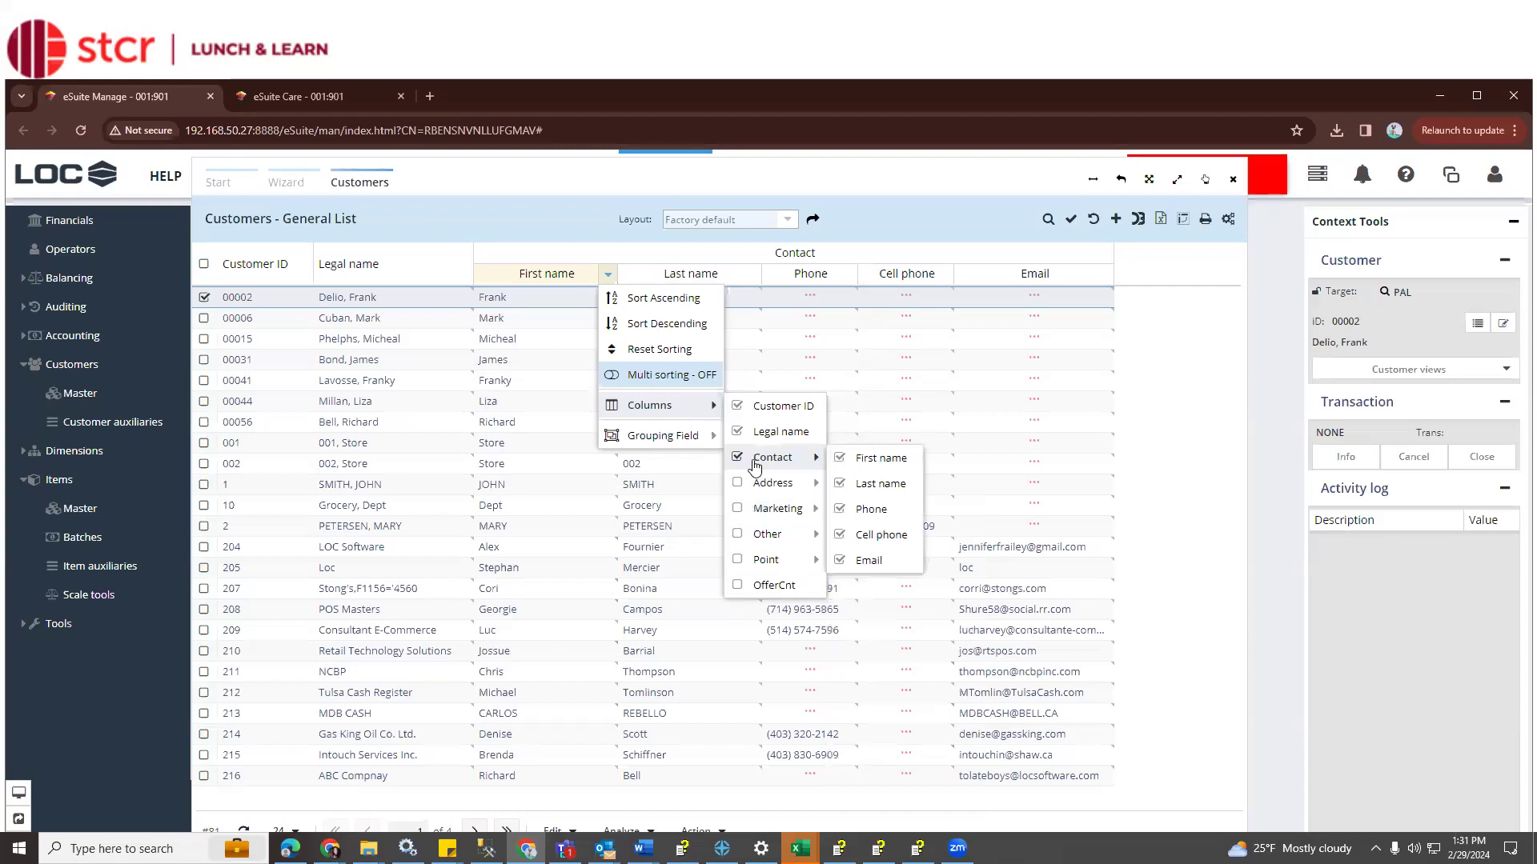
pyautogui.click(738, 483)
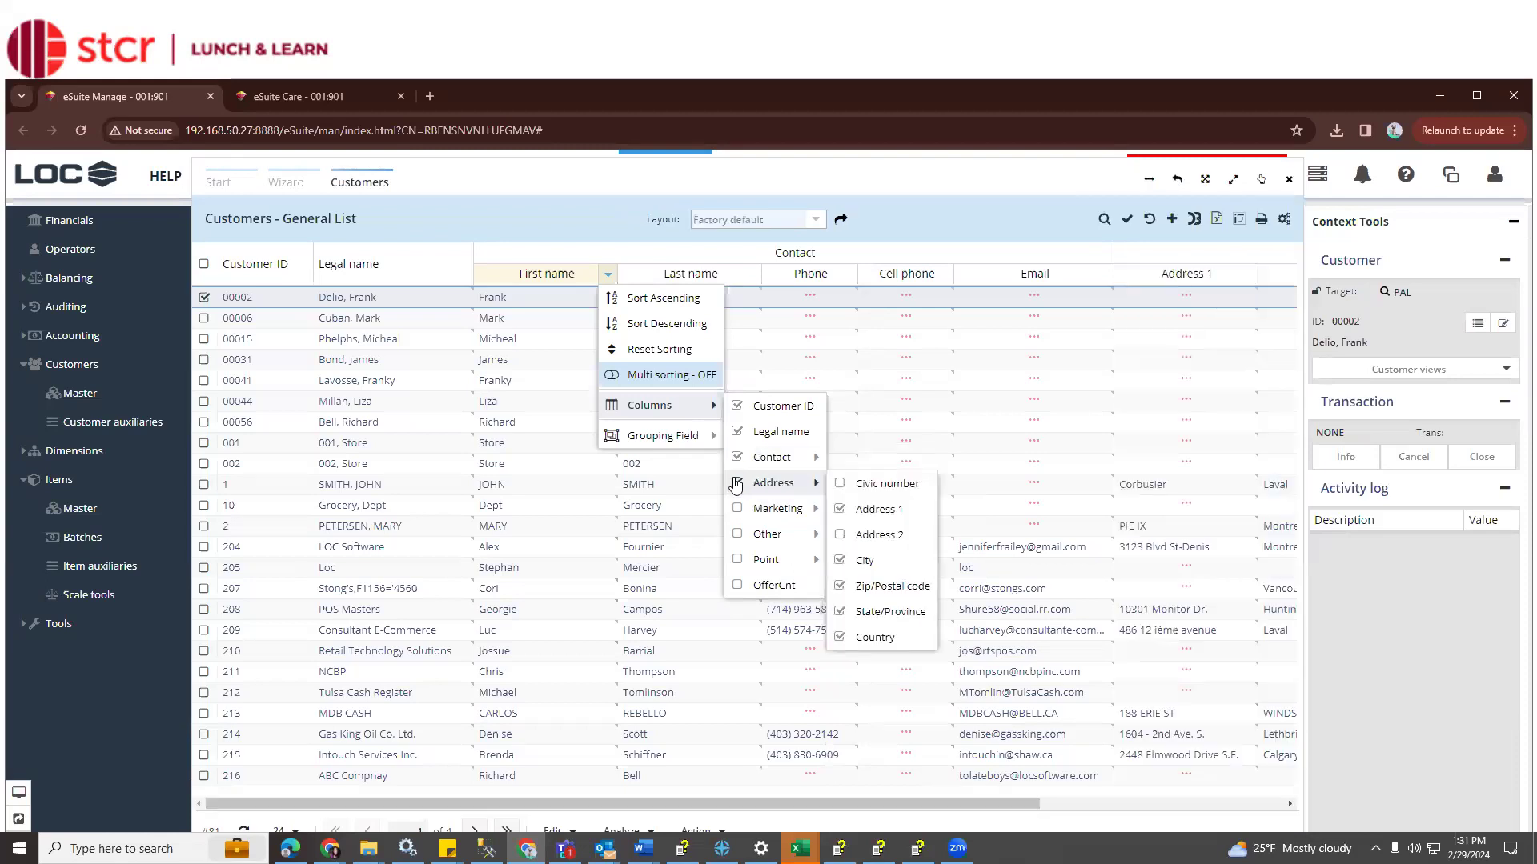
pyautogui.click(1022, 212)
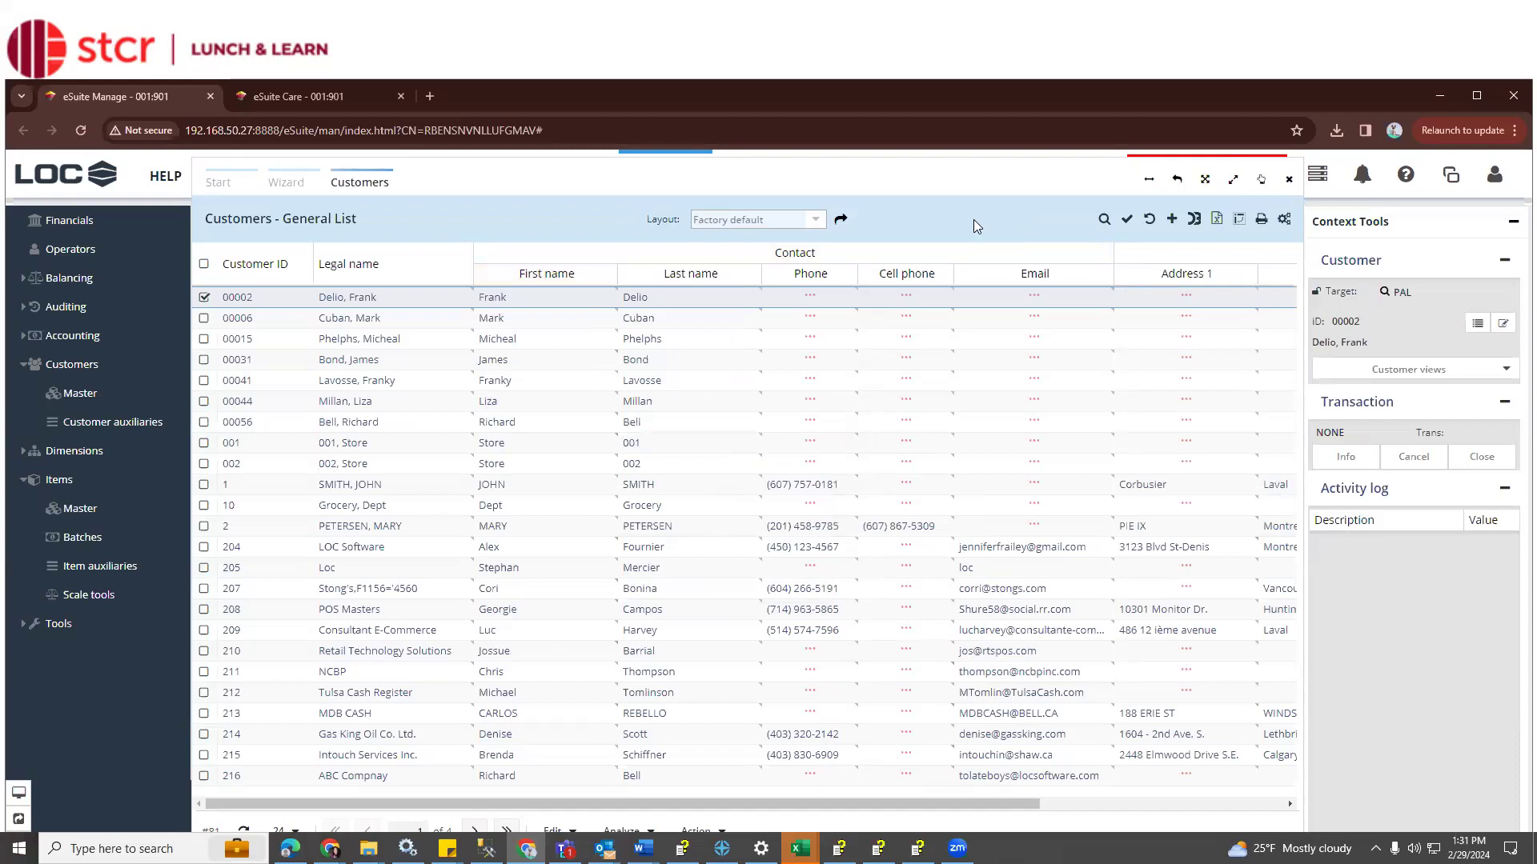
# Drag the Email column ahead of Phone, then show the record editing menu at the bottom
pyautogui.moveTo(1037, 282); pyautogui.dragTo(786, 282)
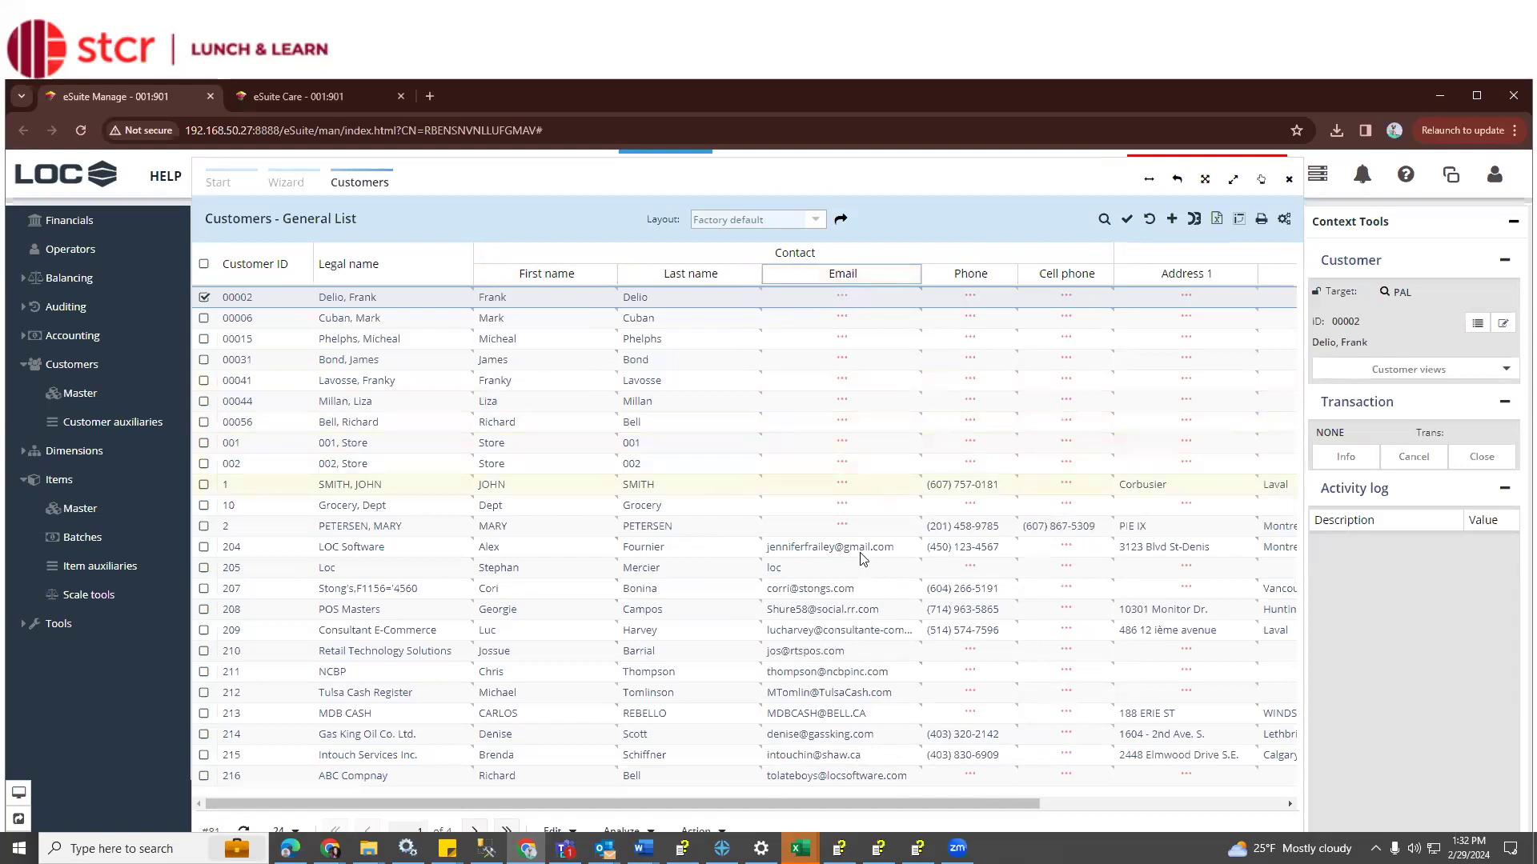
pyautogui.click(560, 833)
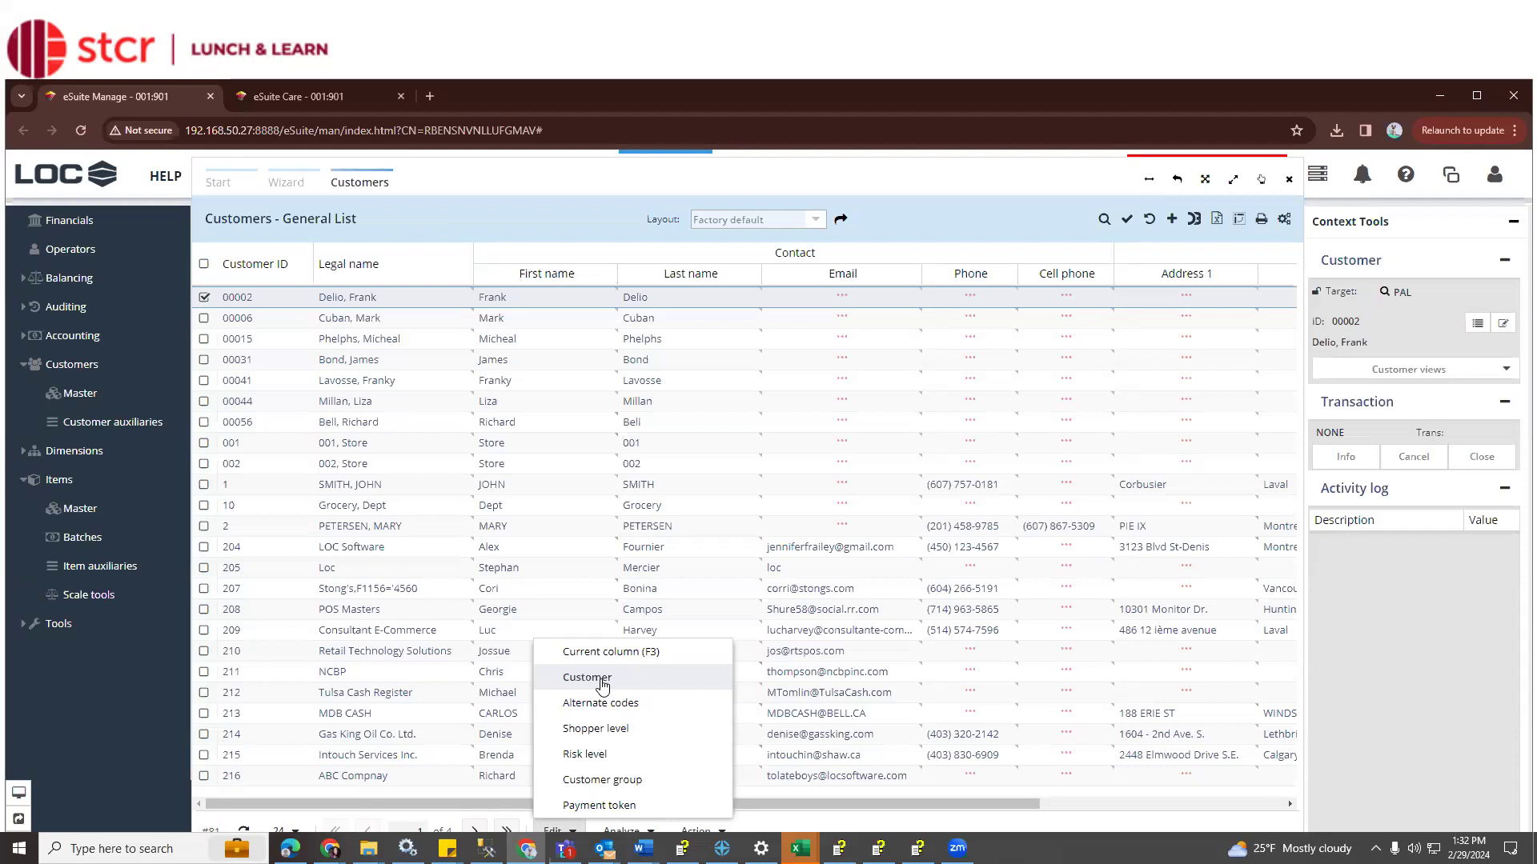
pyautogui.click(600, 682)
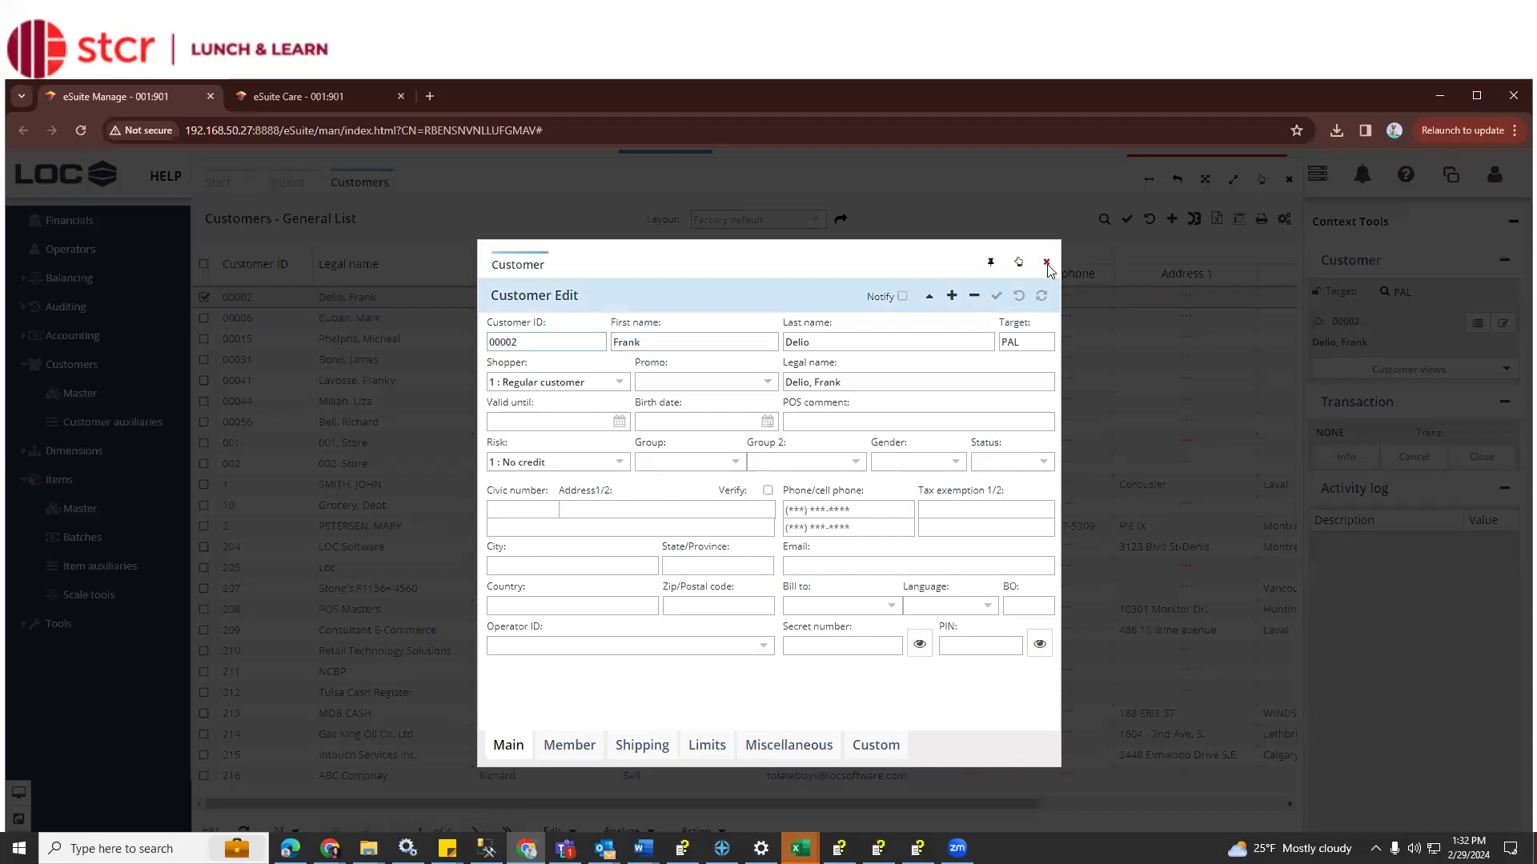
pyautogui.click(1046, 264)
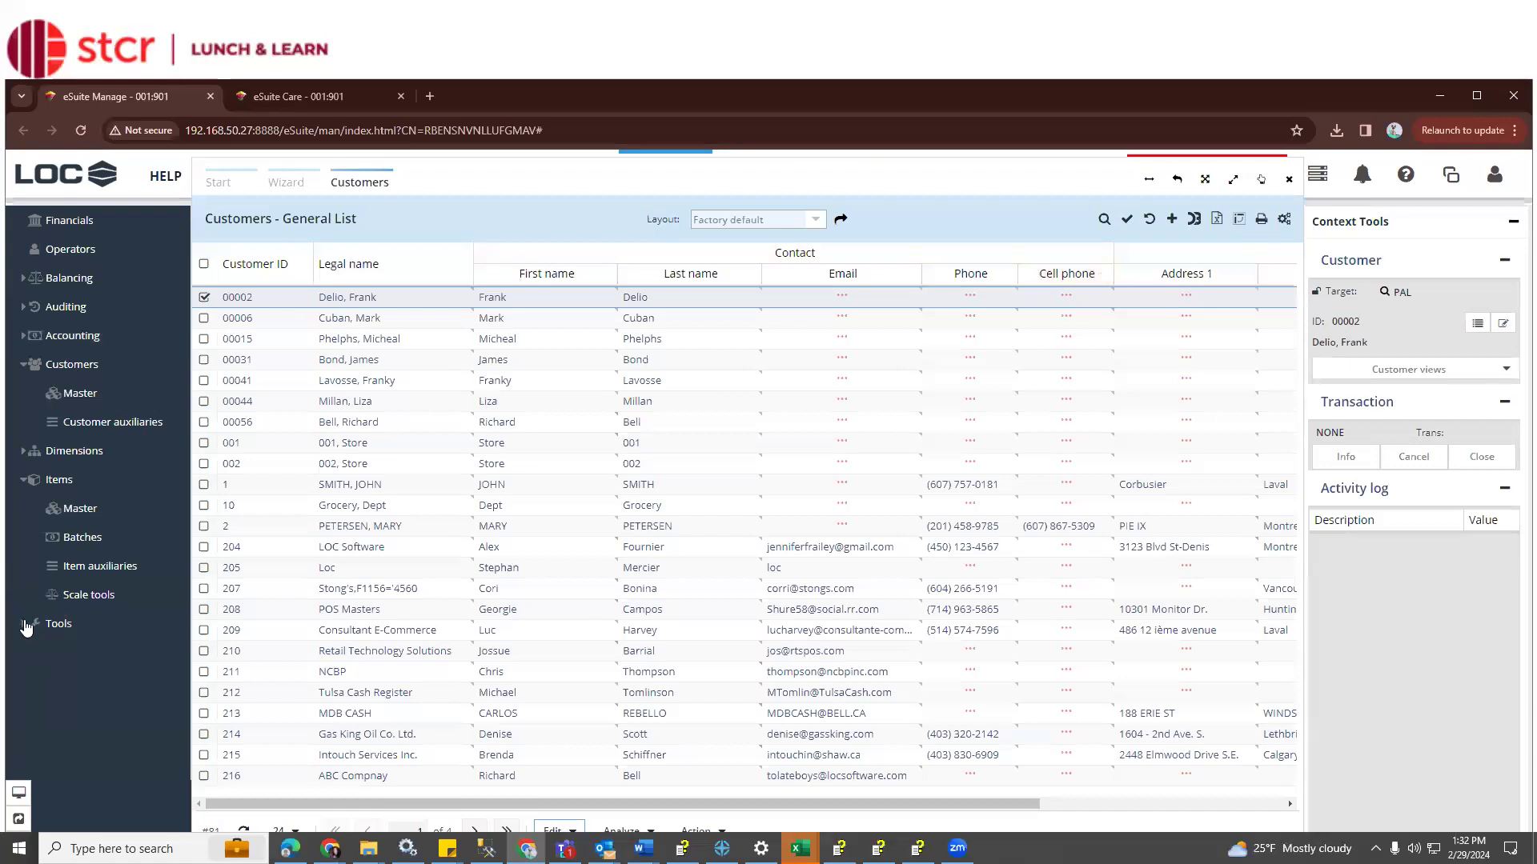
# Expand Tools and view Deploy, then return to the Customers General List grid
pyautogui.click(27, 627)
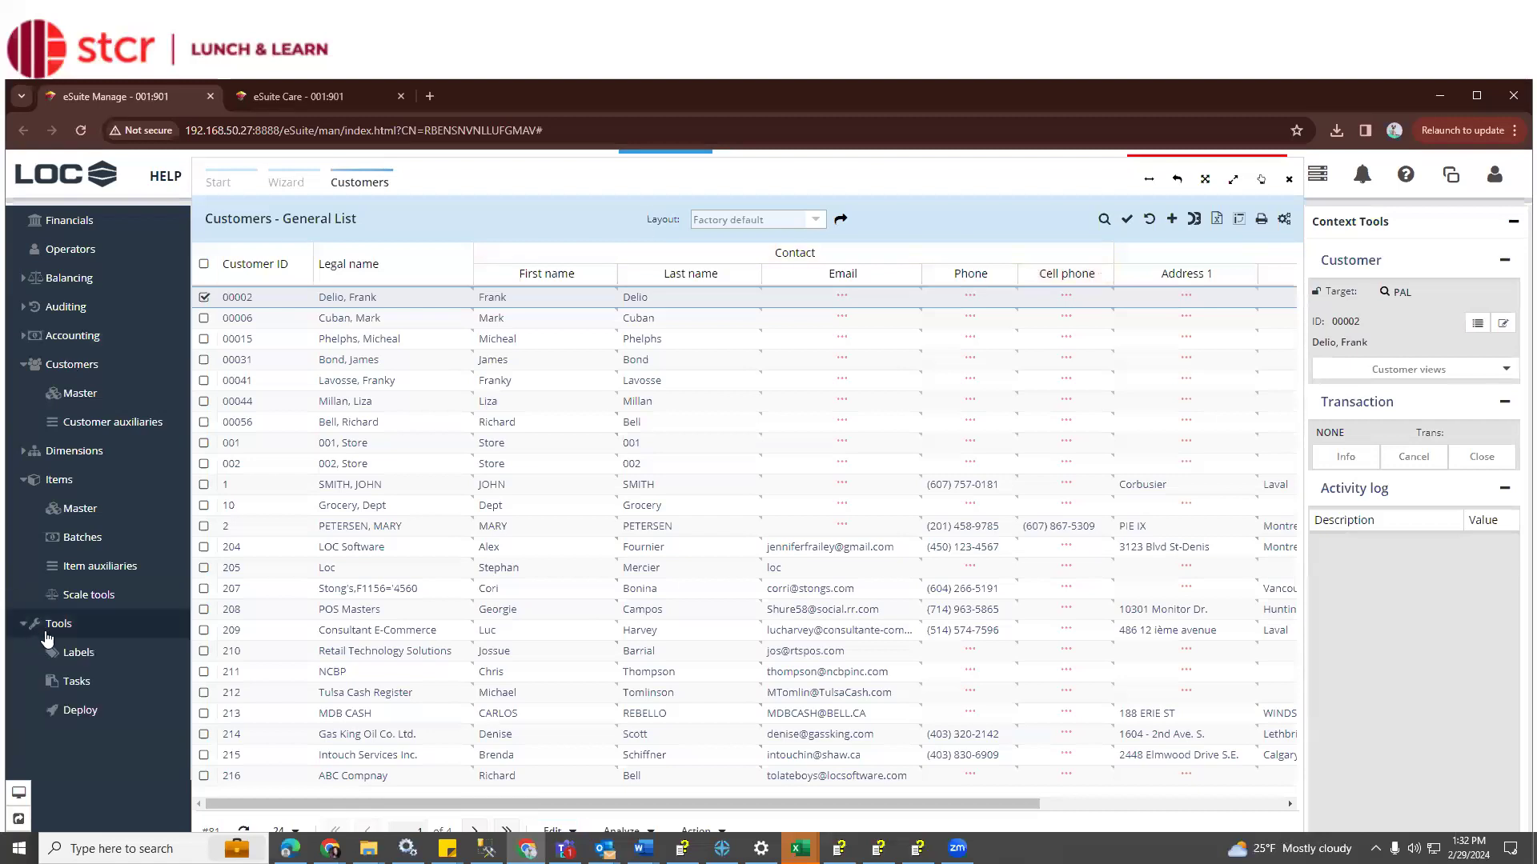
pyautogui.click(80, 709)
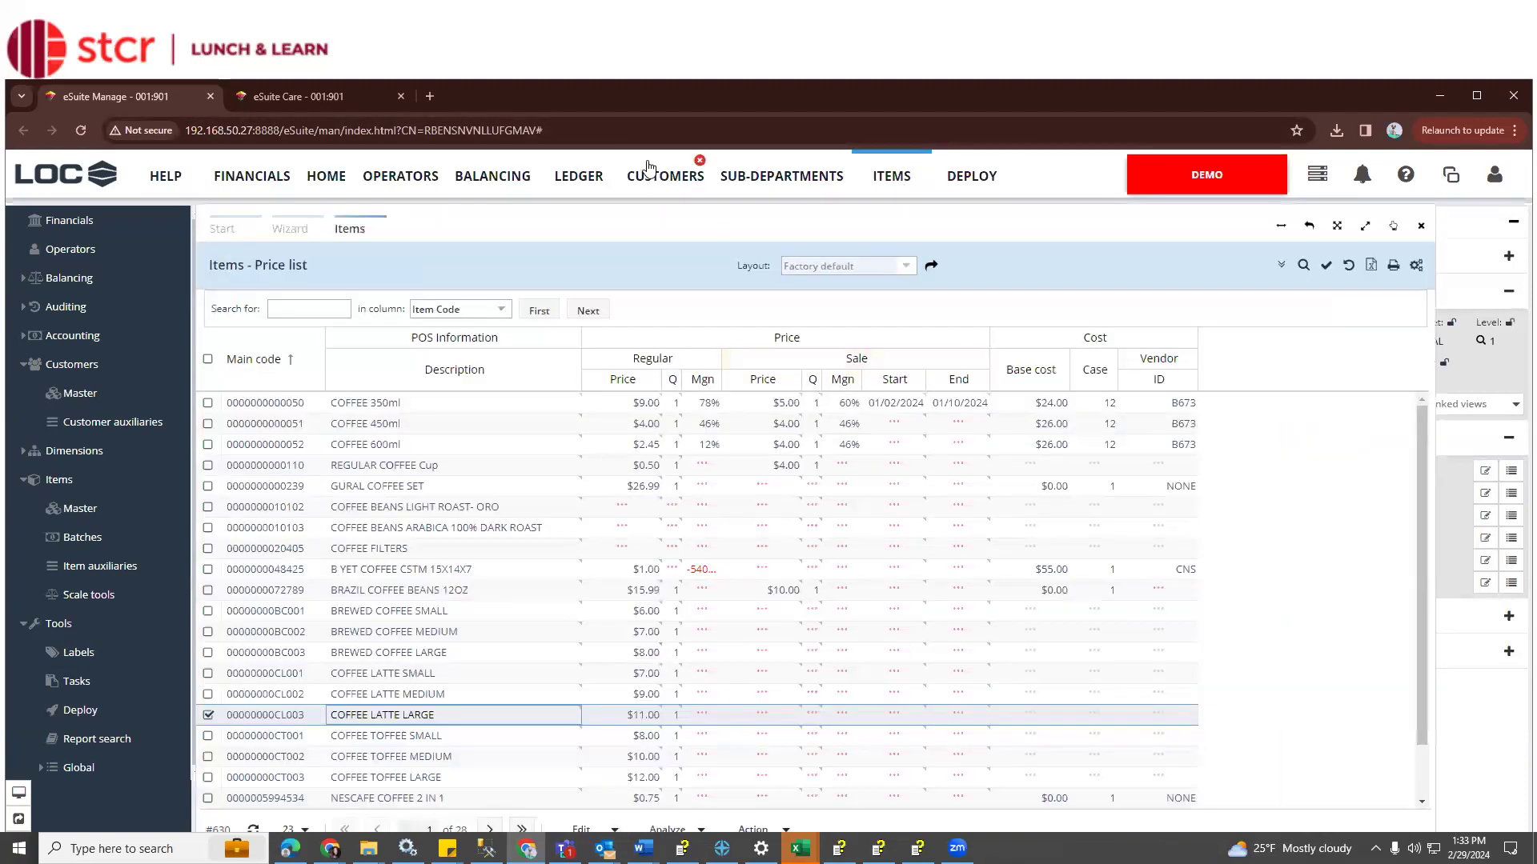
pyautogui.click(654, 178)
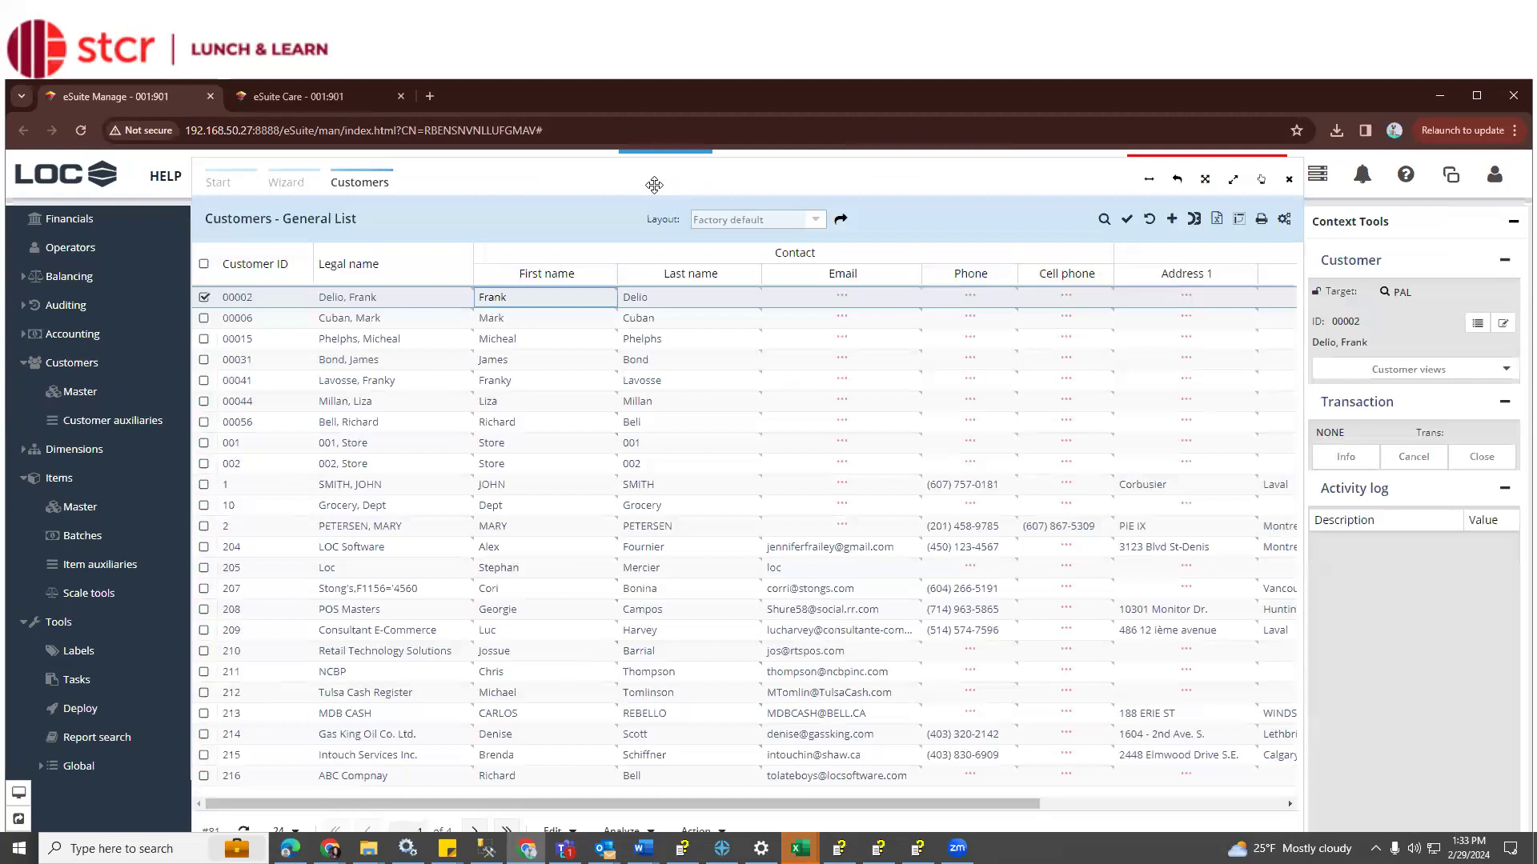
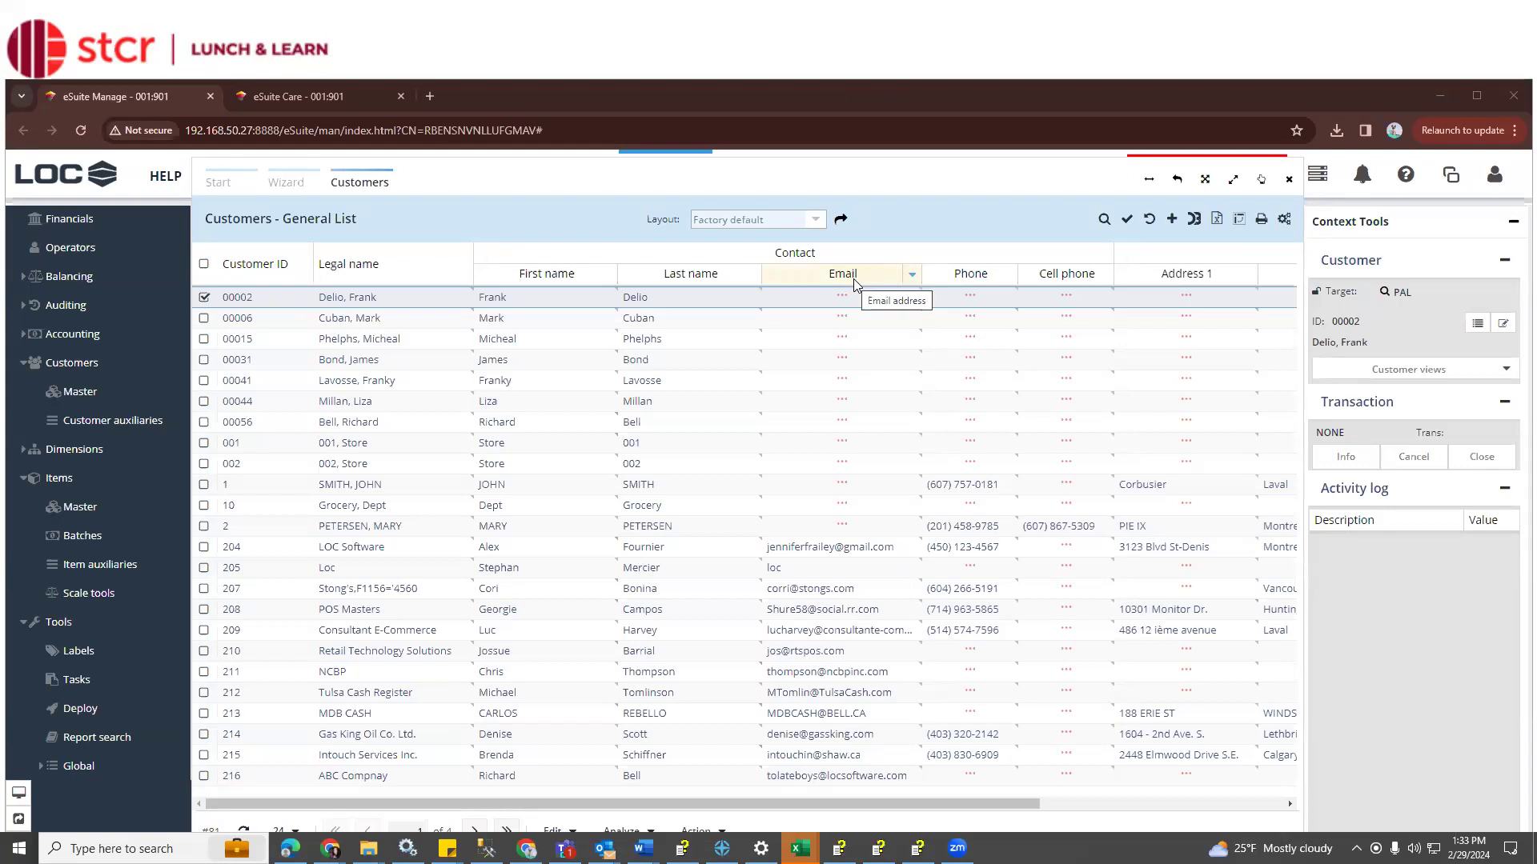
# Save the customer grid as a public, non-preferred layout named STCR plus the user's name
pyautogui.click(1285, 221)
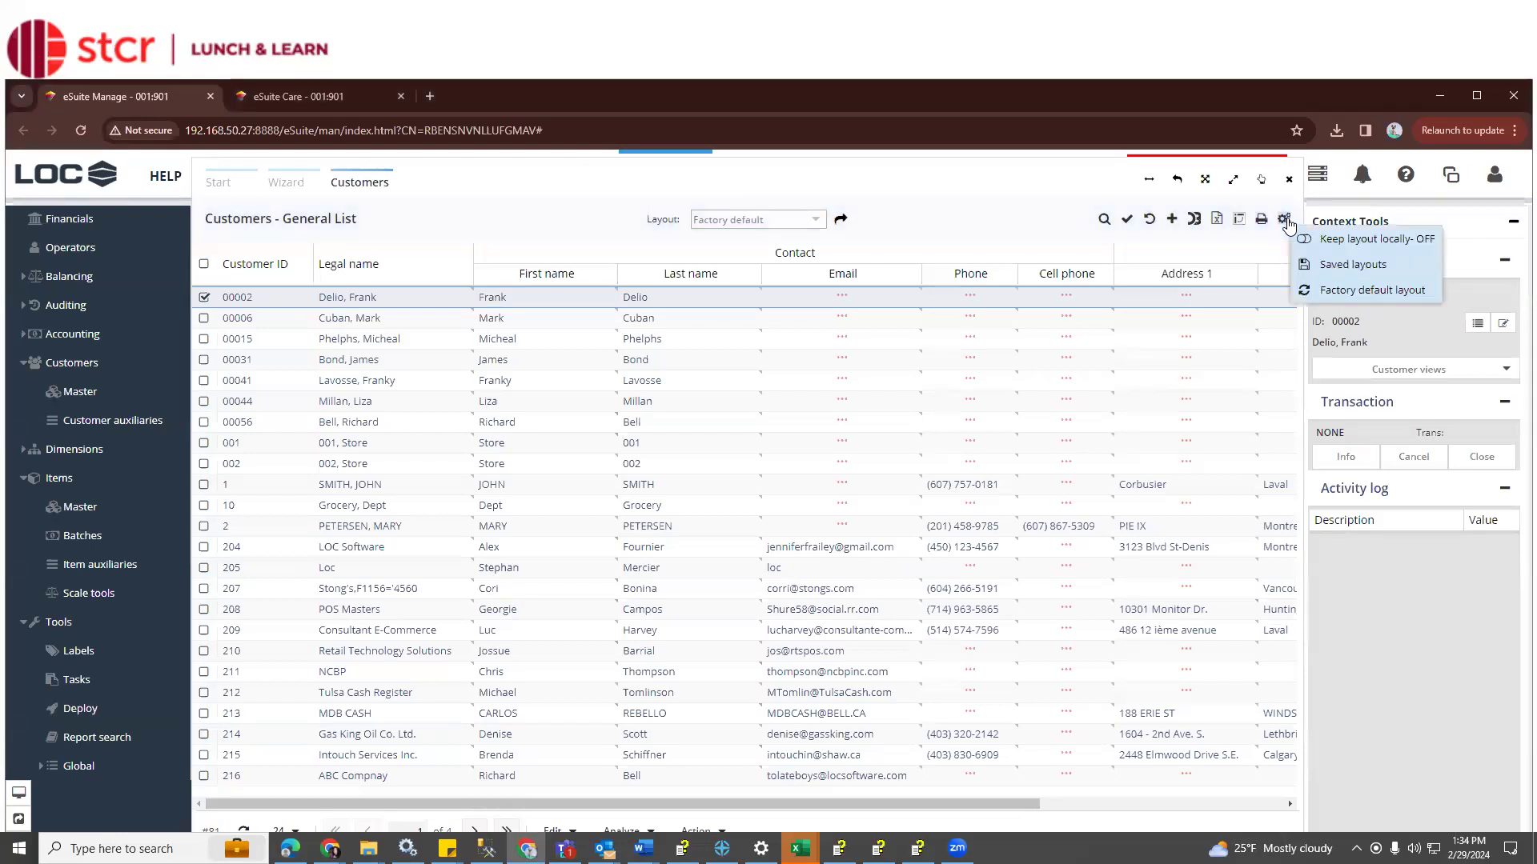
pyautogui.click(1327, 265)
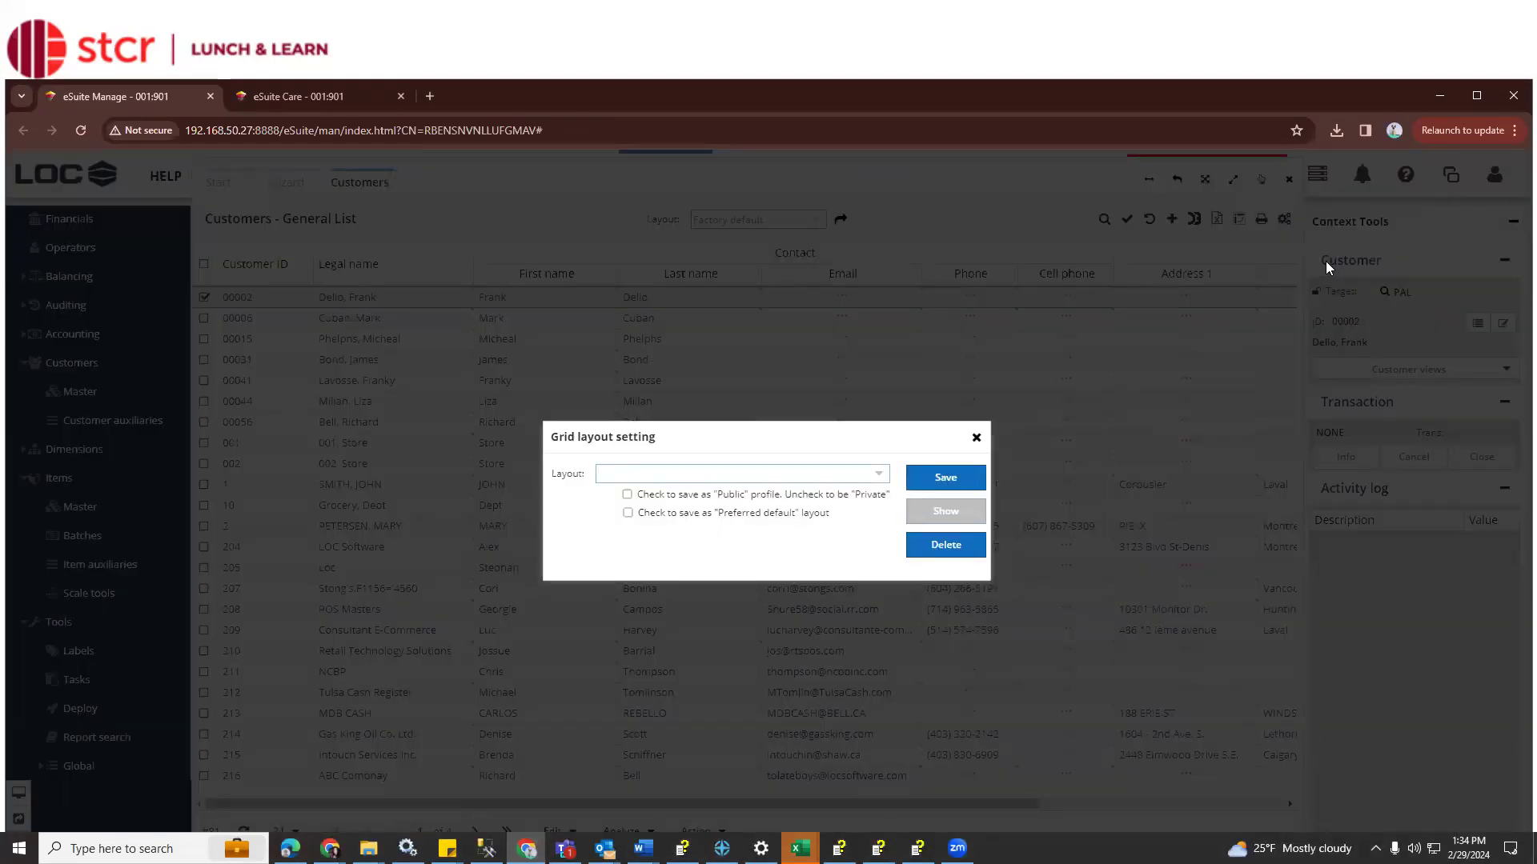
pyautogui.write('STCR-Jenn')
pyautogui.click(830, 498)
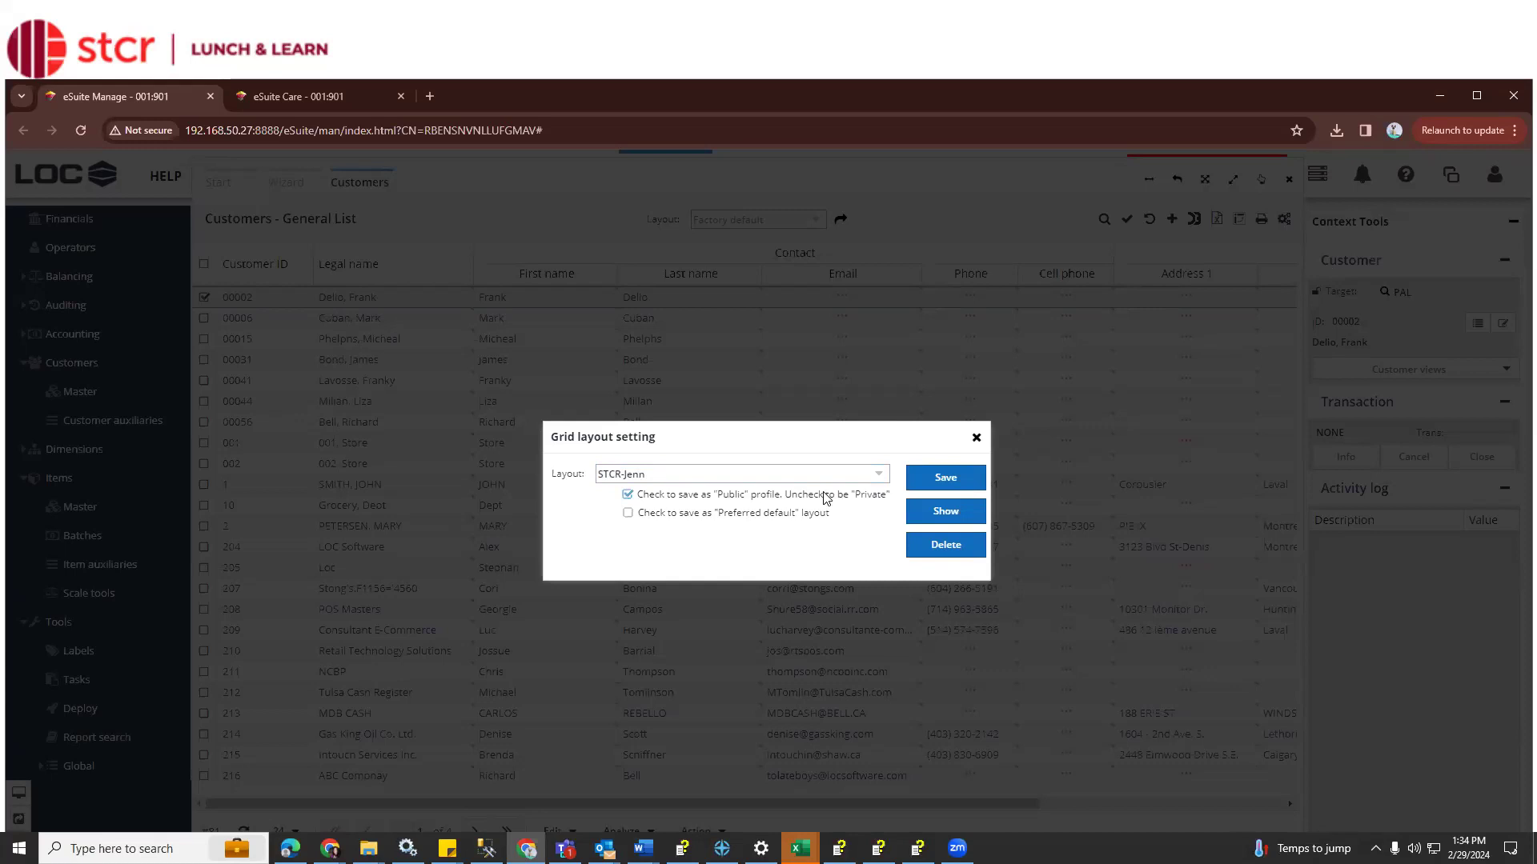
pyautogui.click(804, 517)
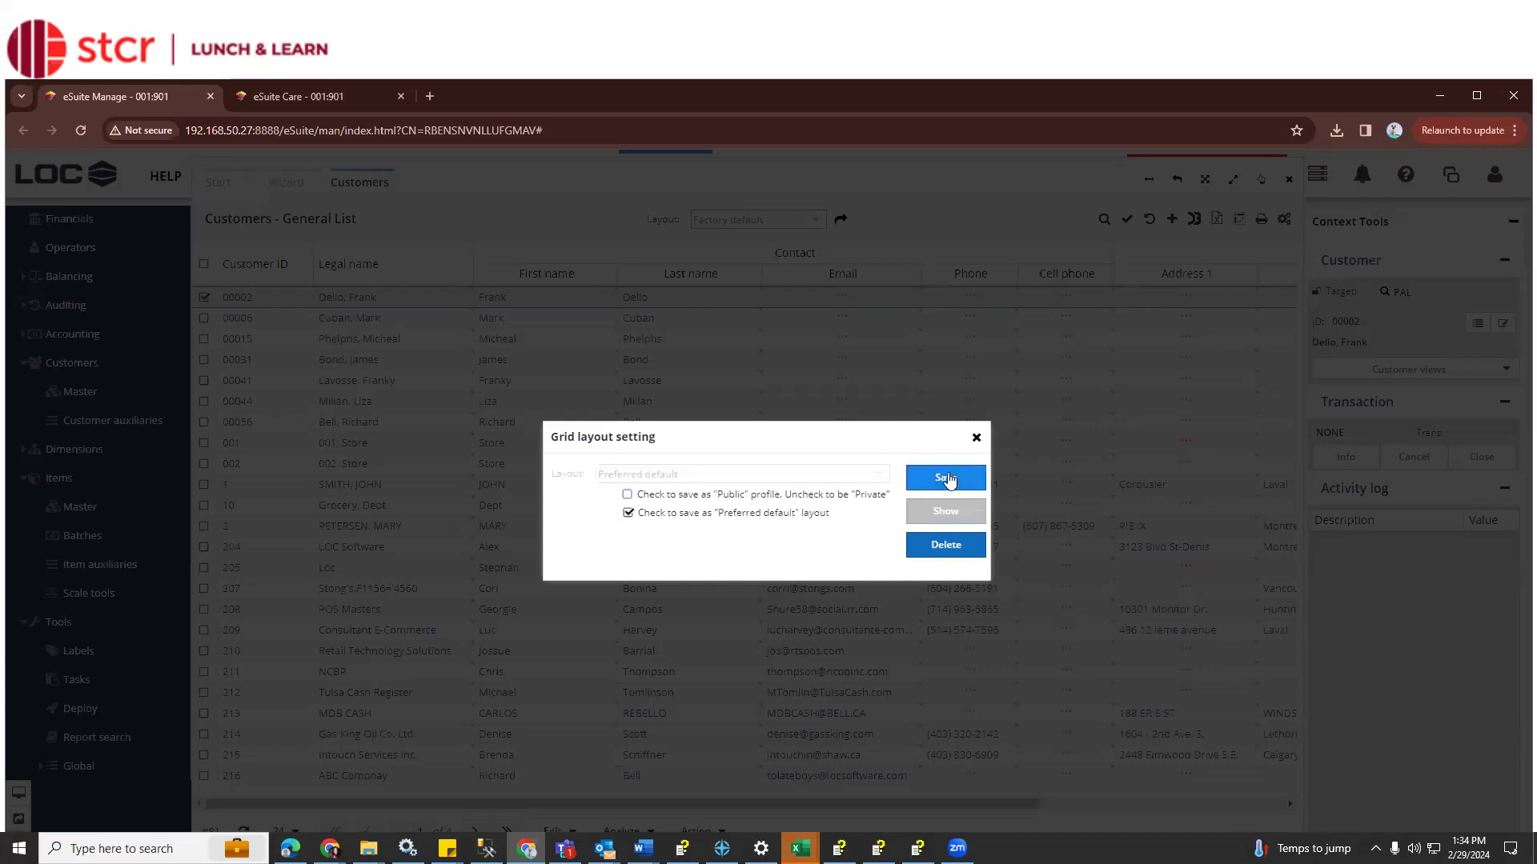
pyautogui.click(820, 515)
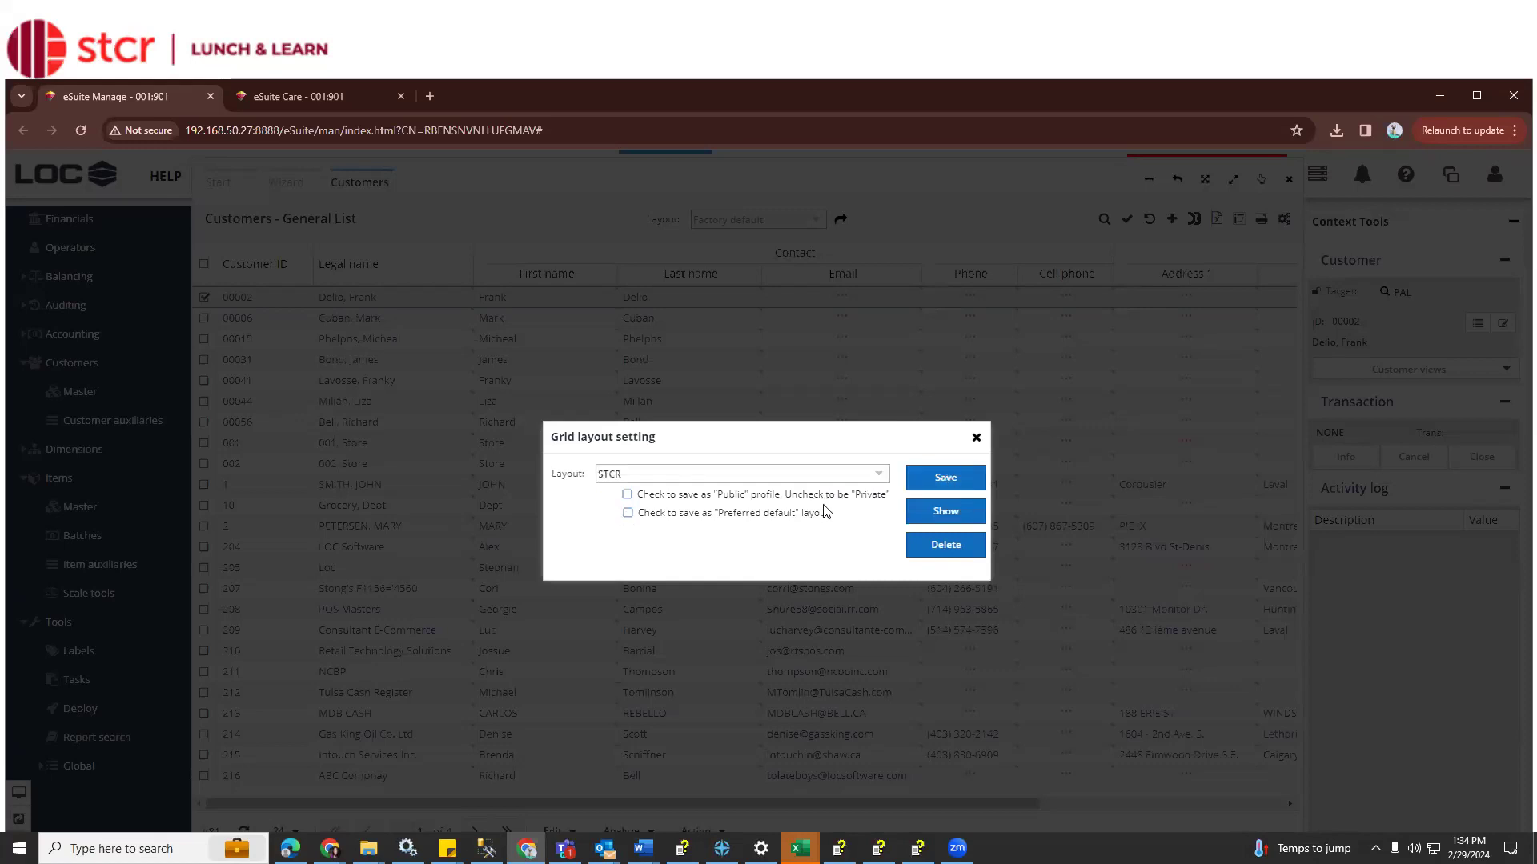
pyautogui.click(936, 472)
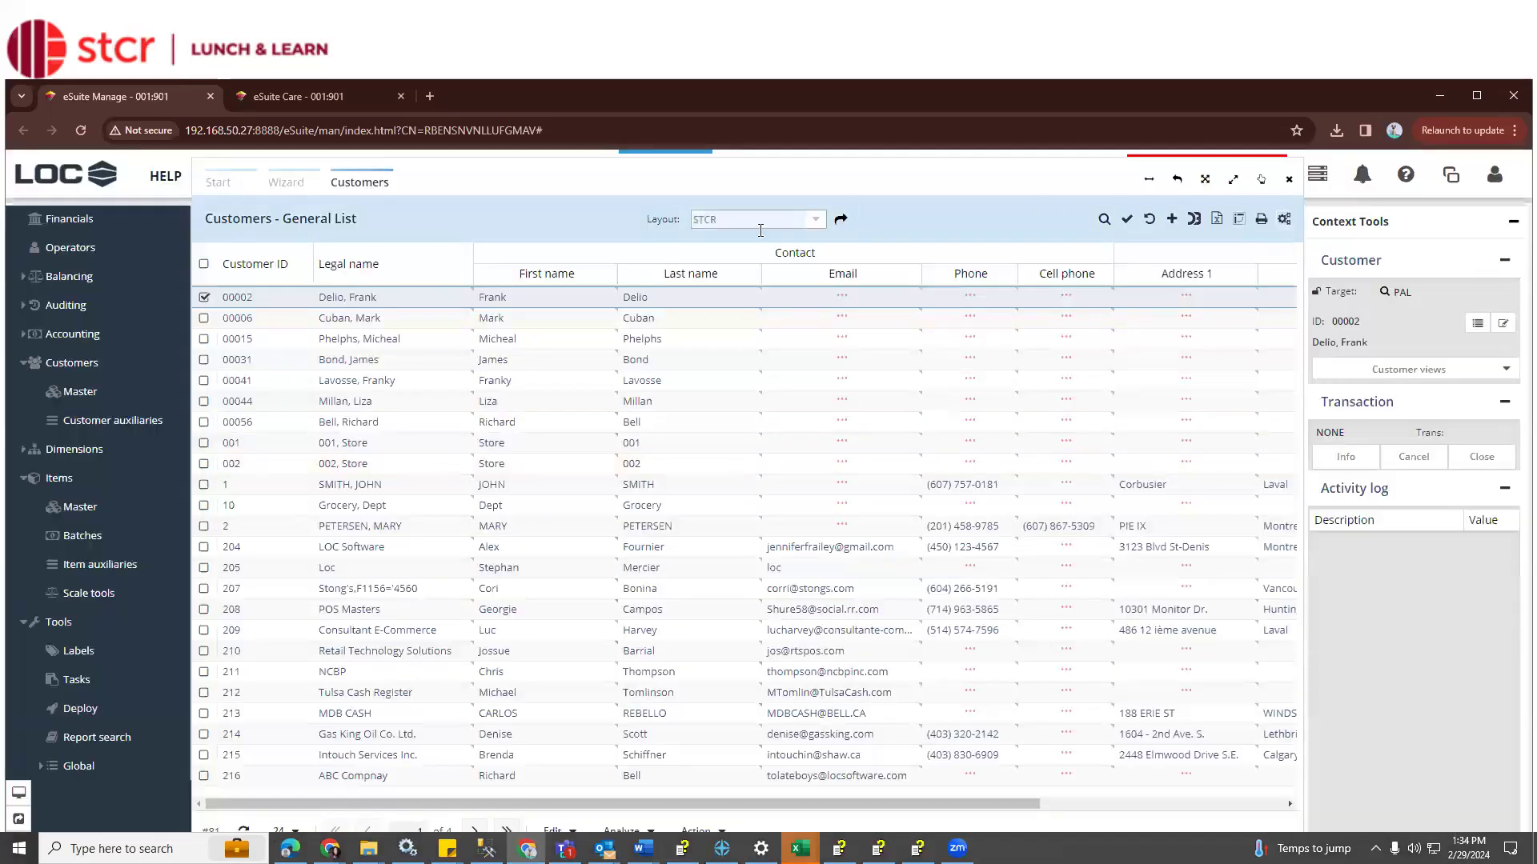
# Apply the STCR layout to the customer search wizard, shrink its panel, then view the Home dashboard
pyautogui.click(809, 220)
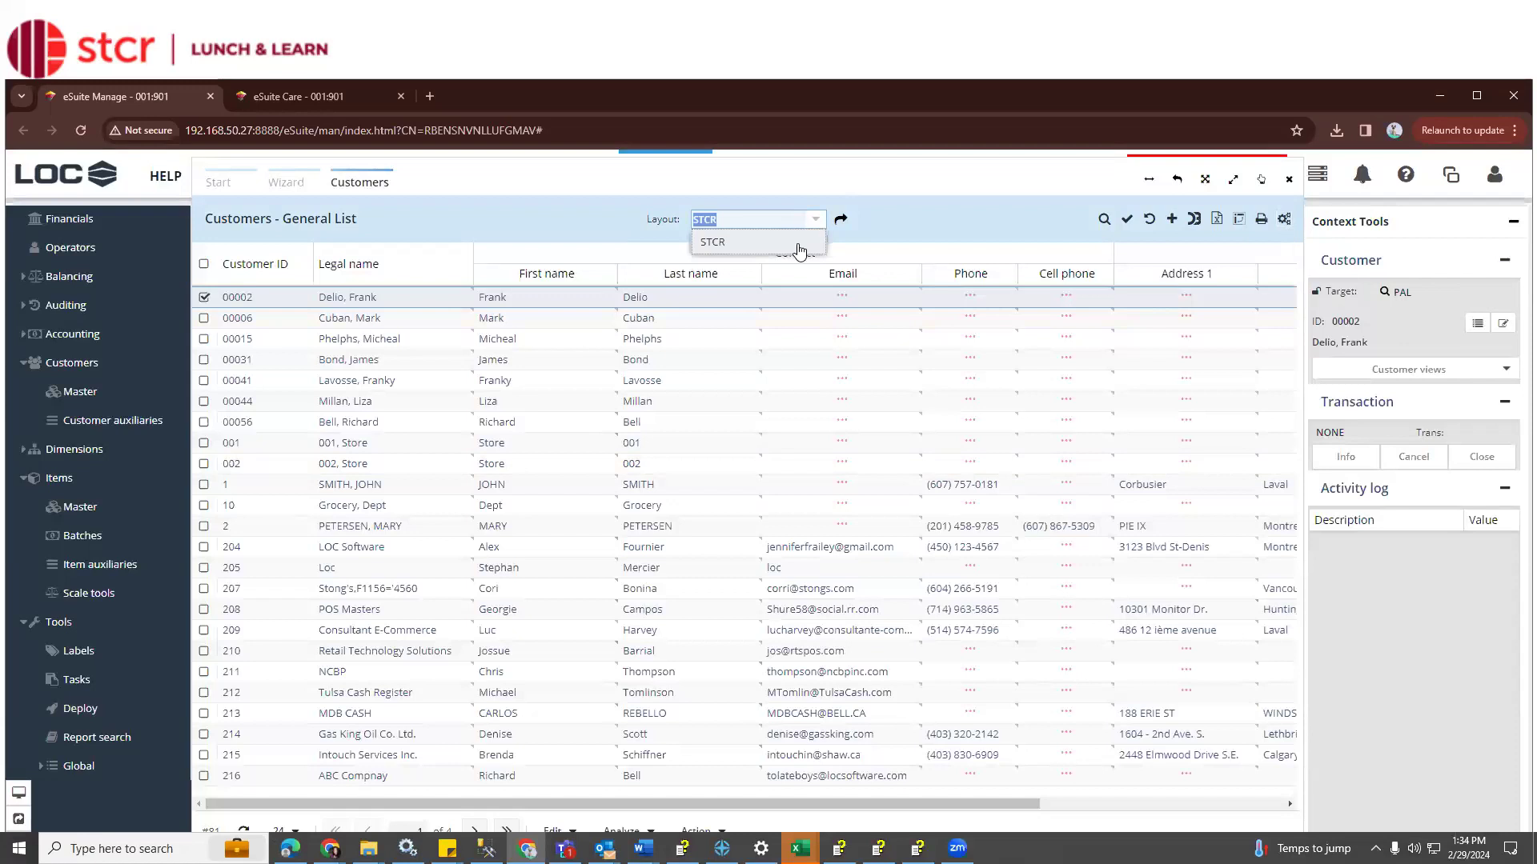
pyautogui.click(285, 181)
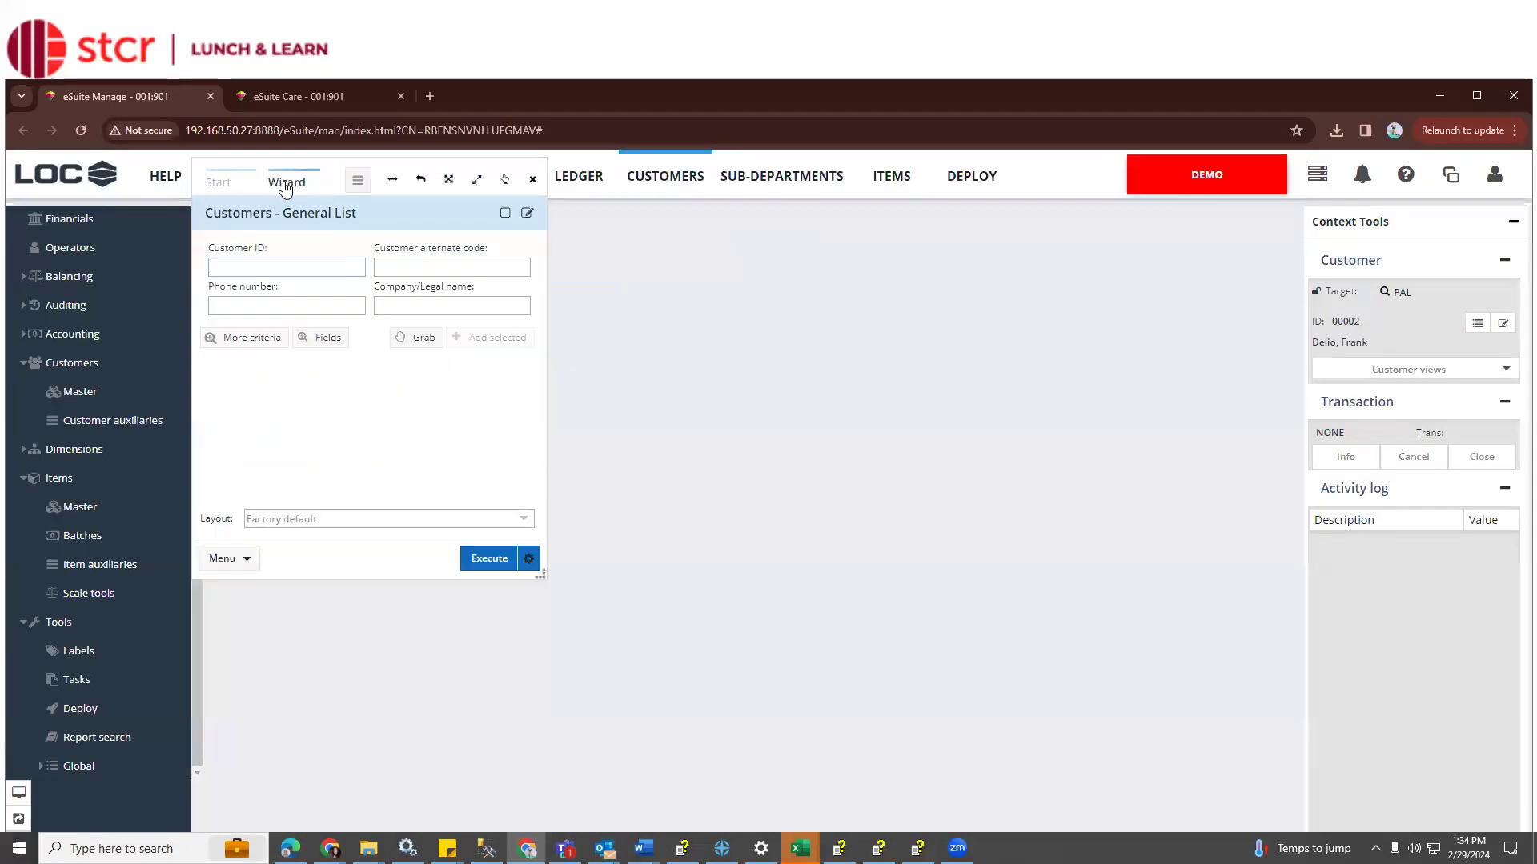
pyautogui.click(527, 520)
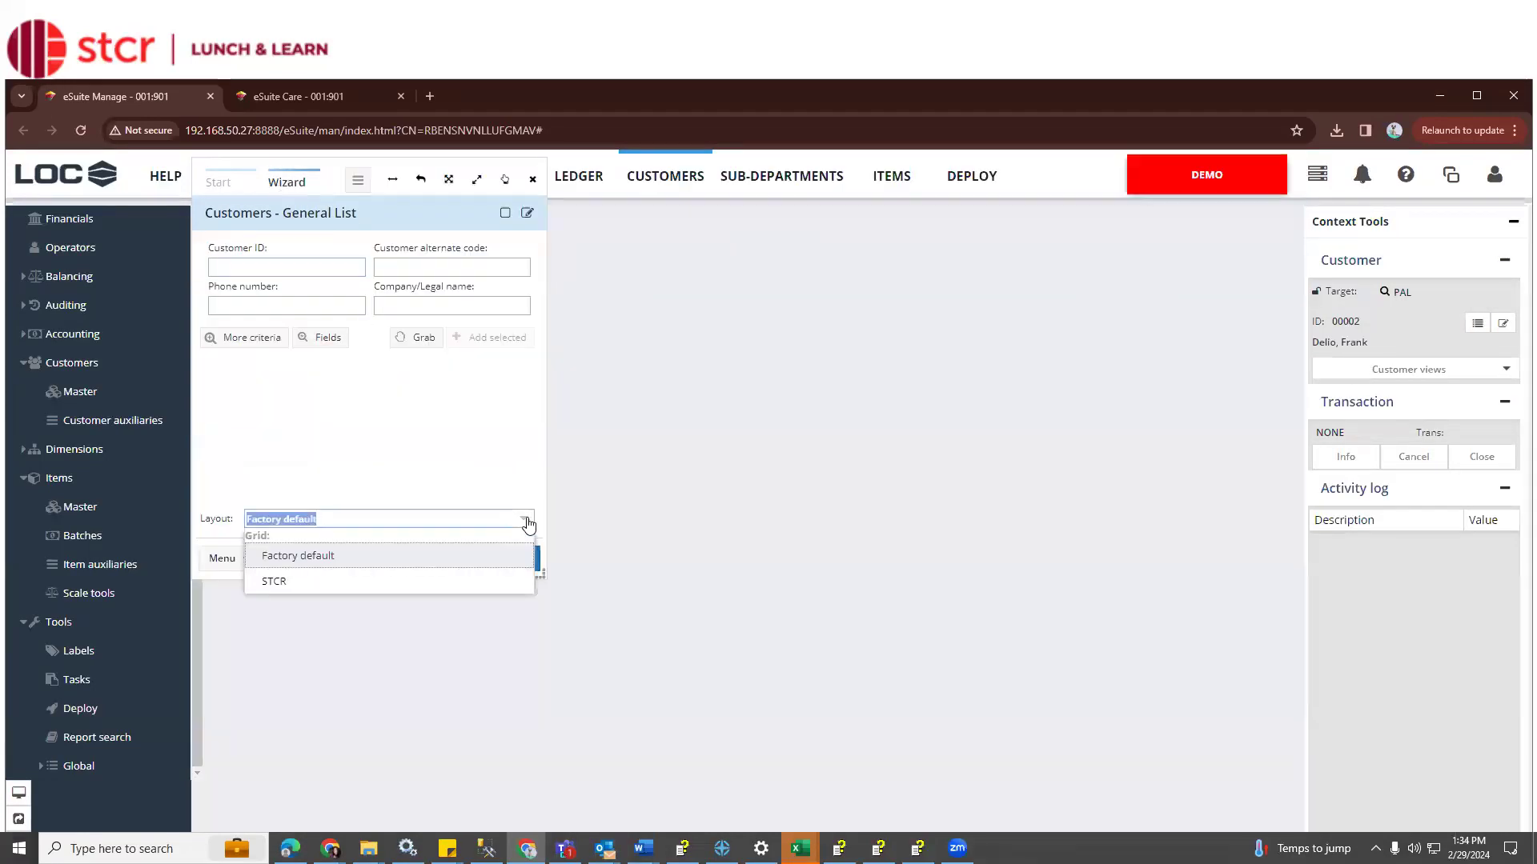
pyautogui.click(492, 581)
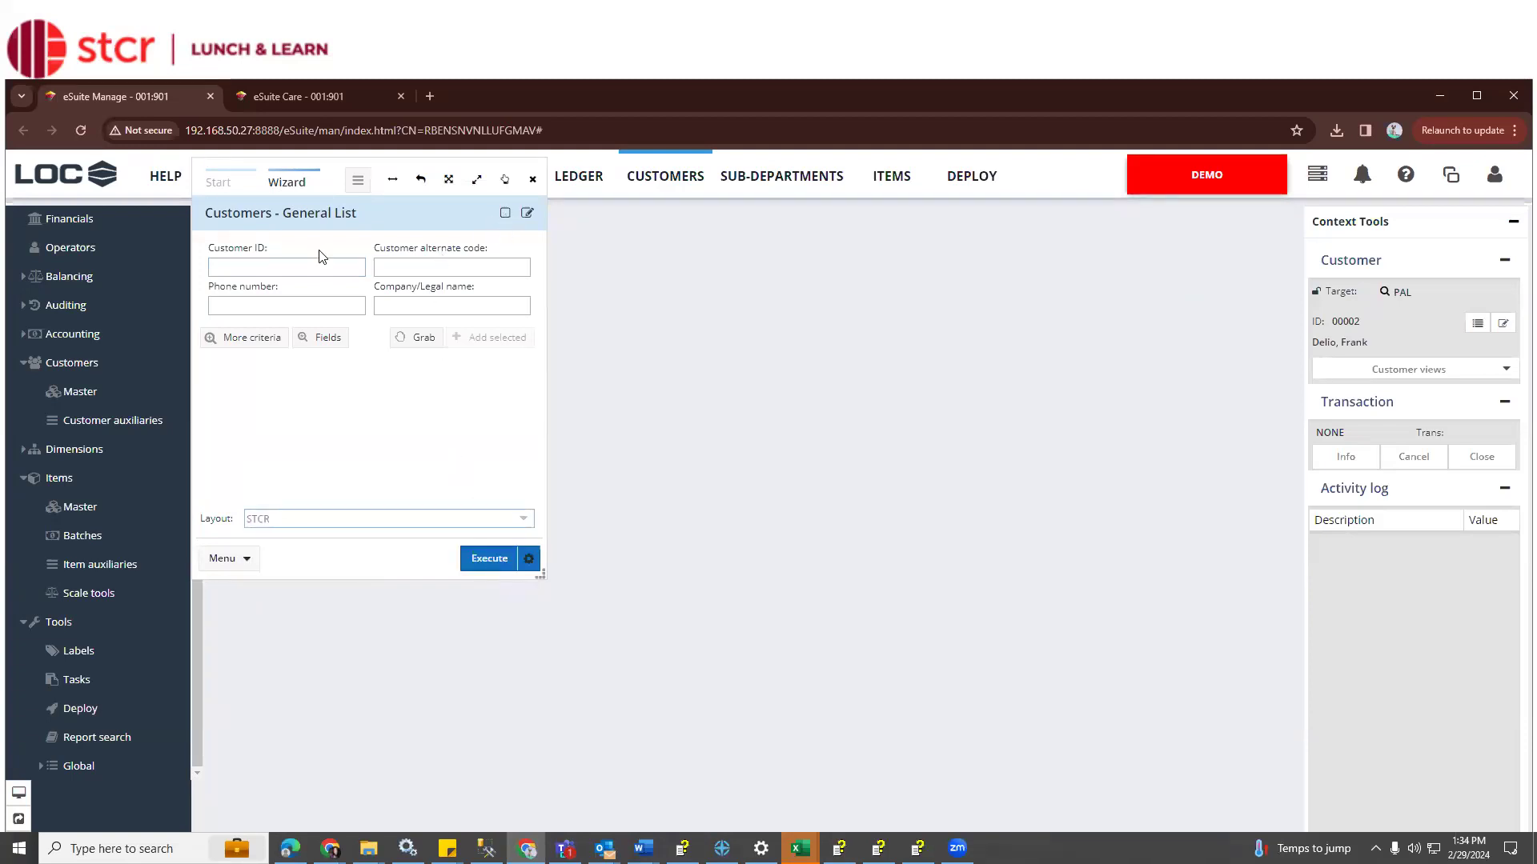
pyautogui.moveTo(192, 156); pyautogui.dragTo(200, 226)
pyautogui.click(319, 180)
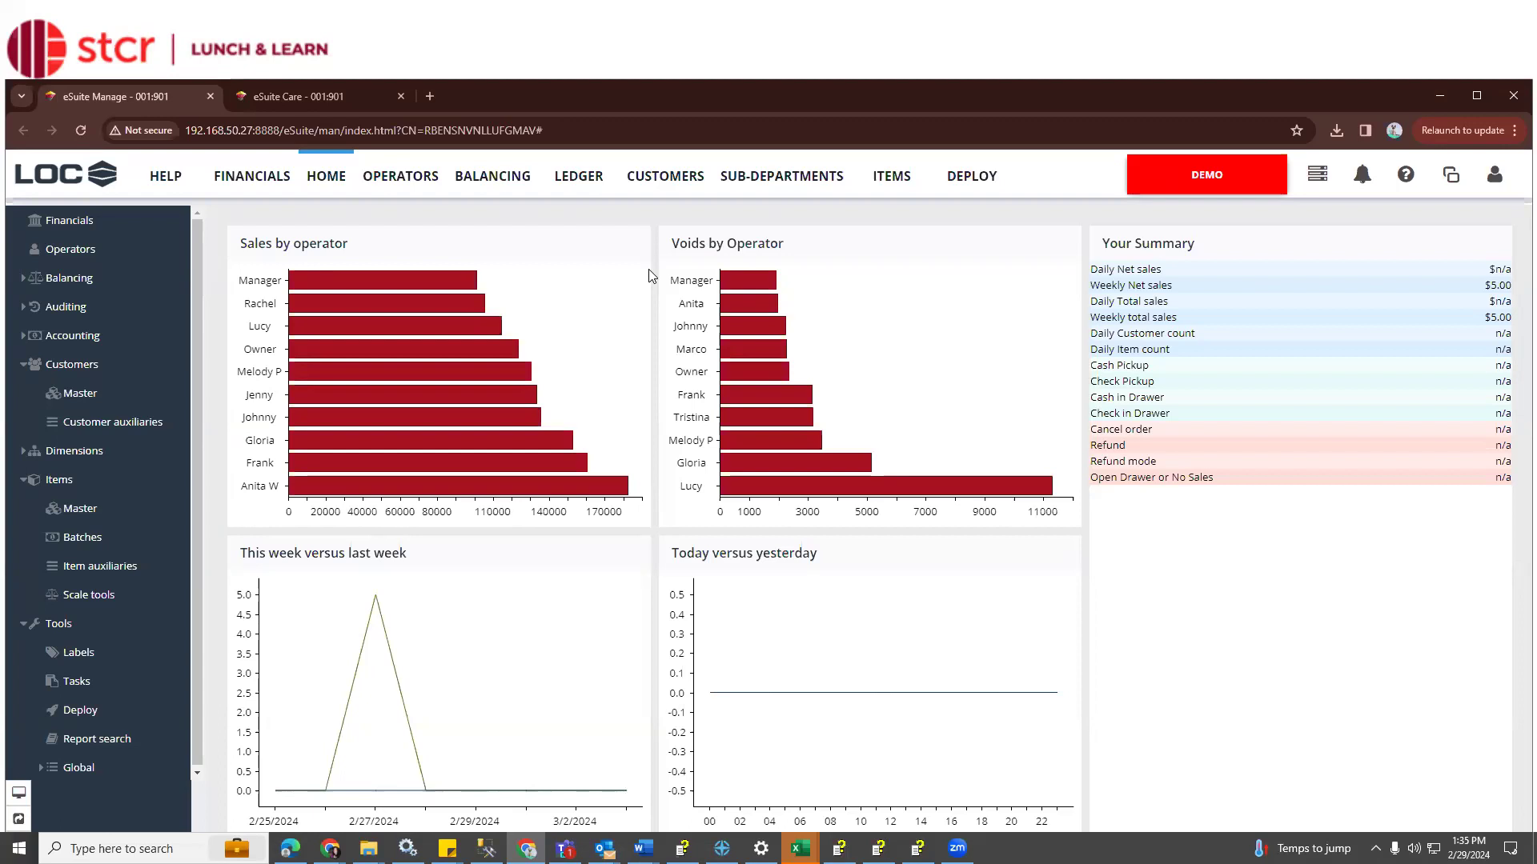
# Open the Items Price list's saved layout settings
pyautogui.click(891, 183)
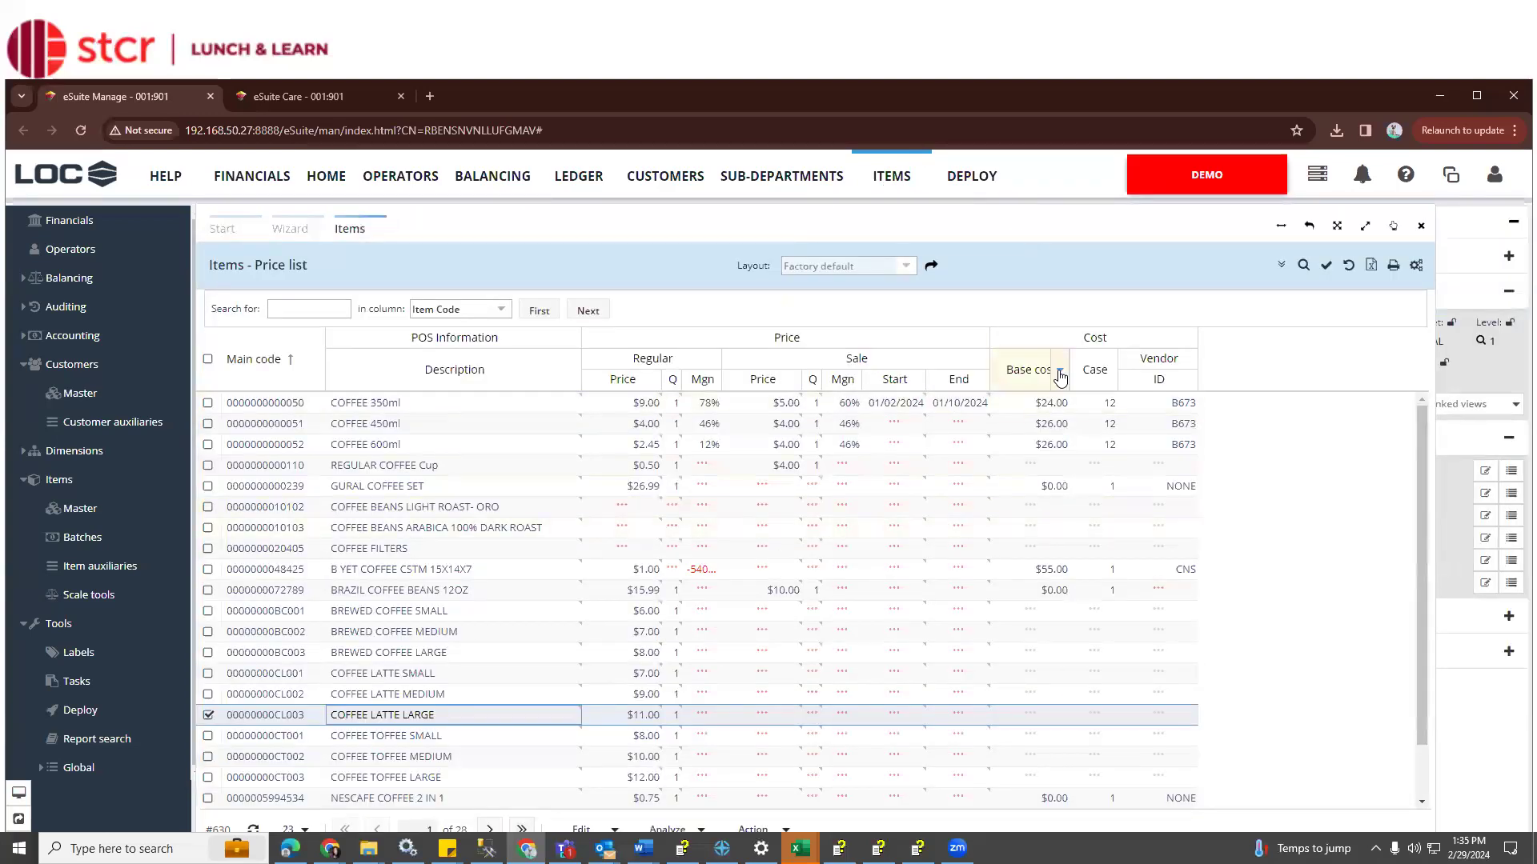
pyautogui.click(1417, 271)
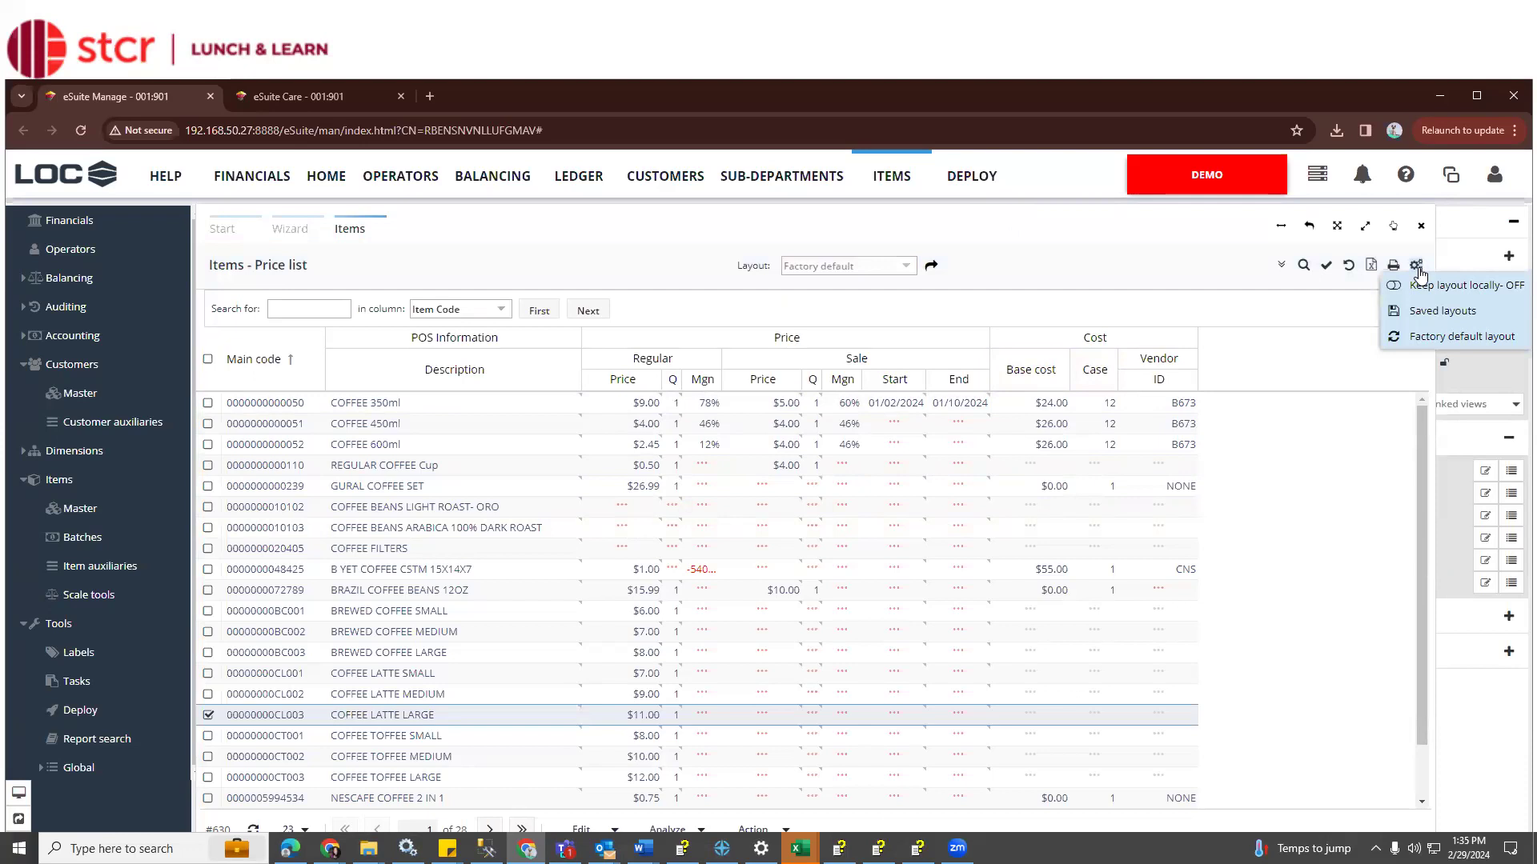
pyautogui.click(1430, 318)
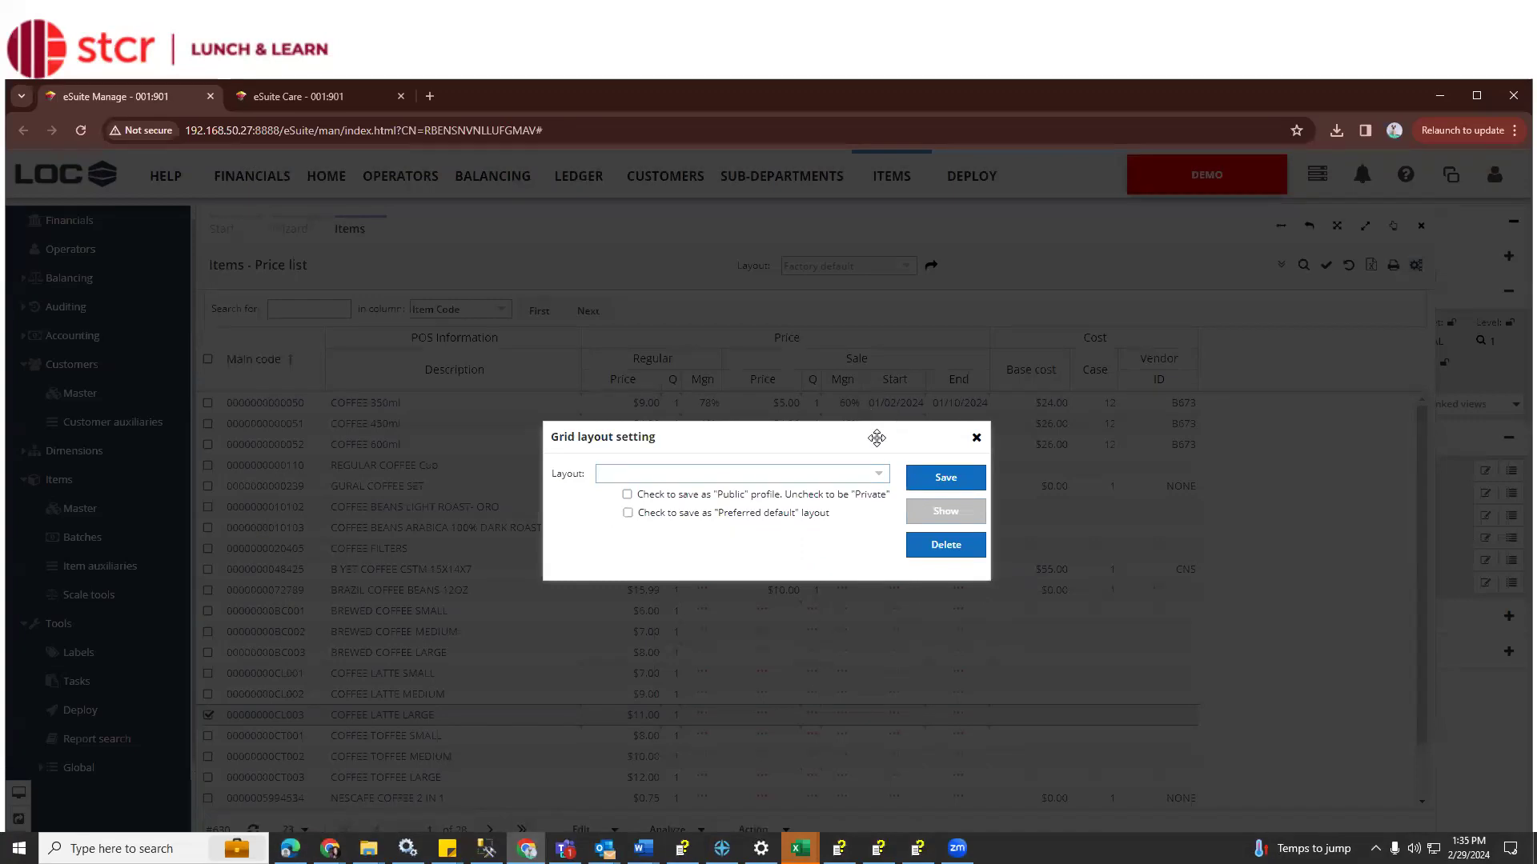
# Save a private, non-preferred price list layout named STCR plus the user's name
pyautogui.click(765, 514)
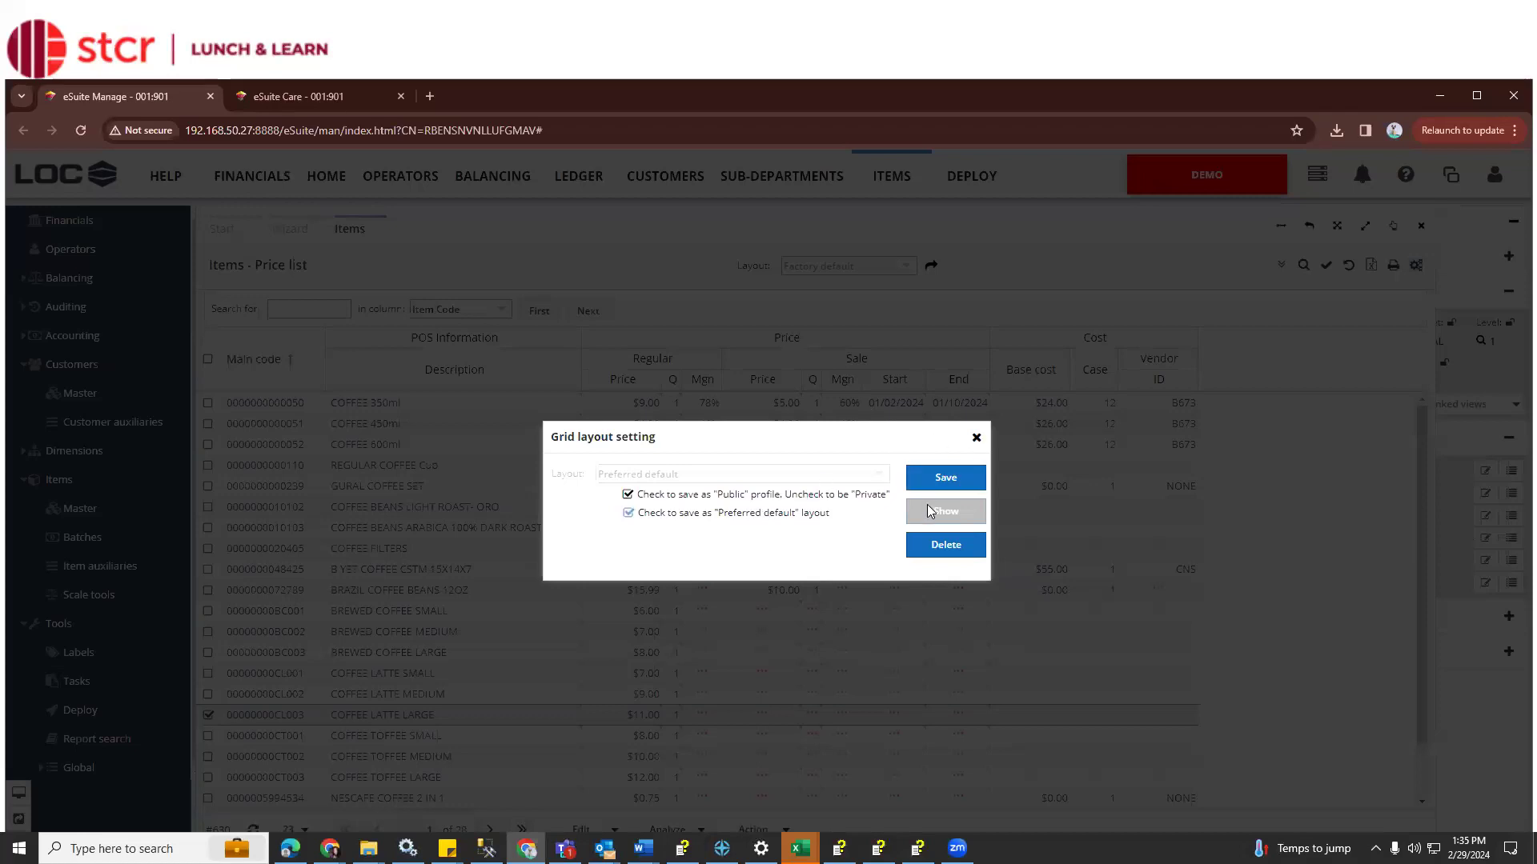
pyautogui.click(780, 497)
pyautogui.click(768, 514)
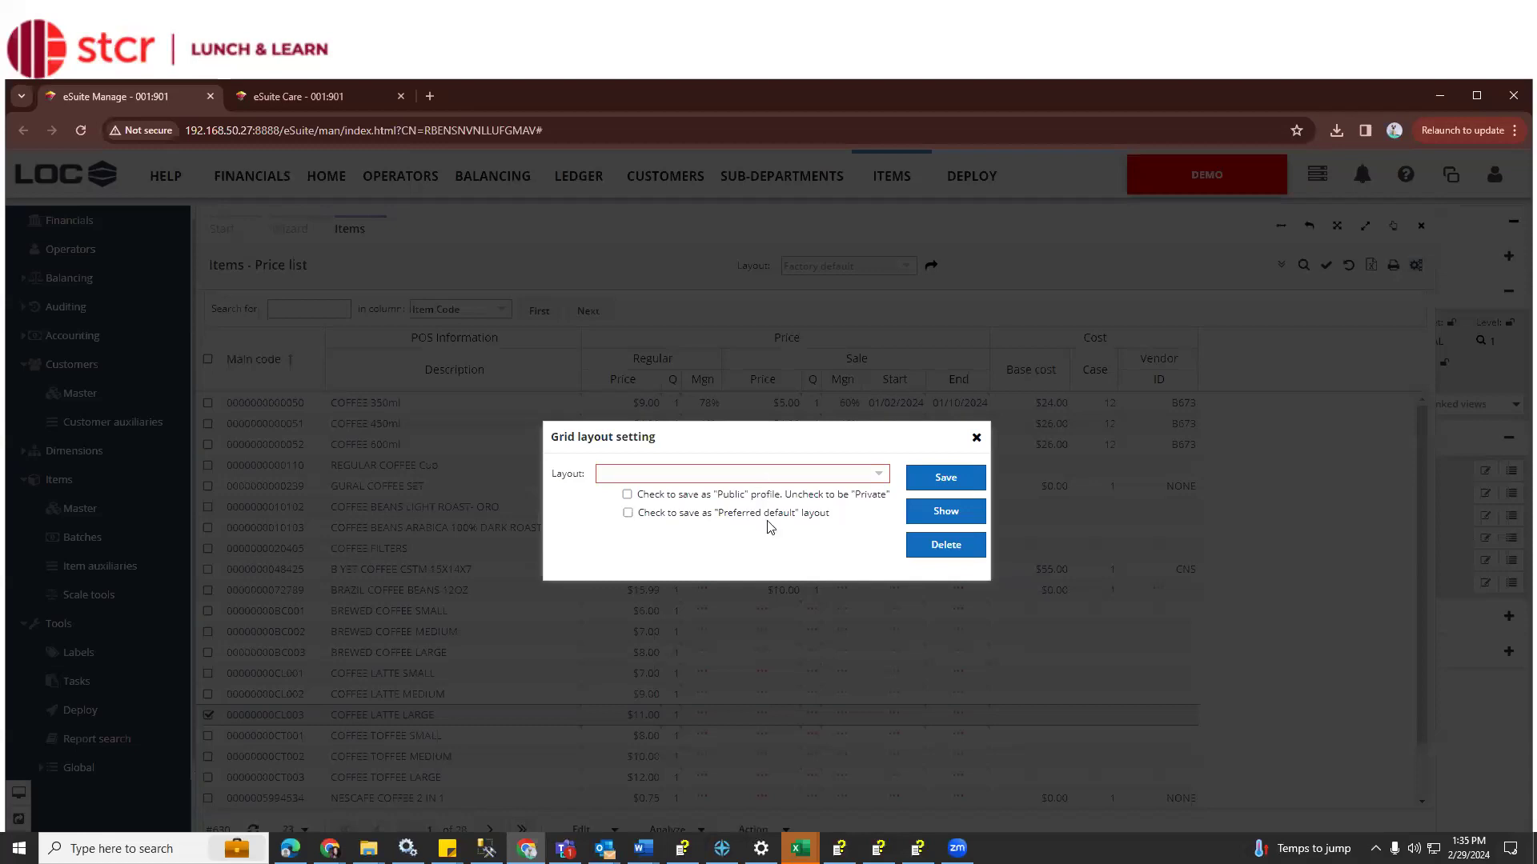
pyautogui.click(757, 482)
pyautogui.write('STCRJenn')
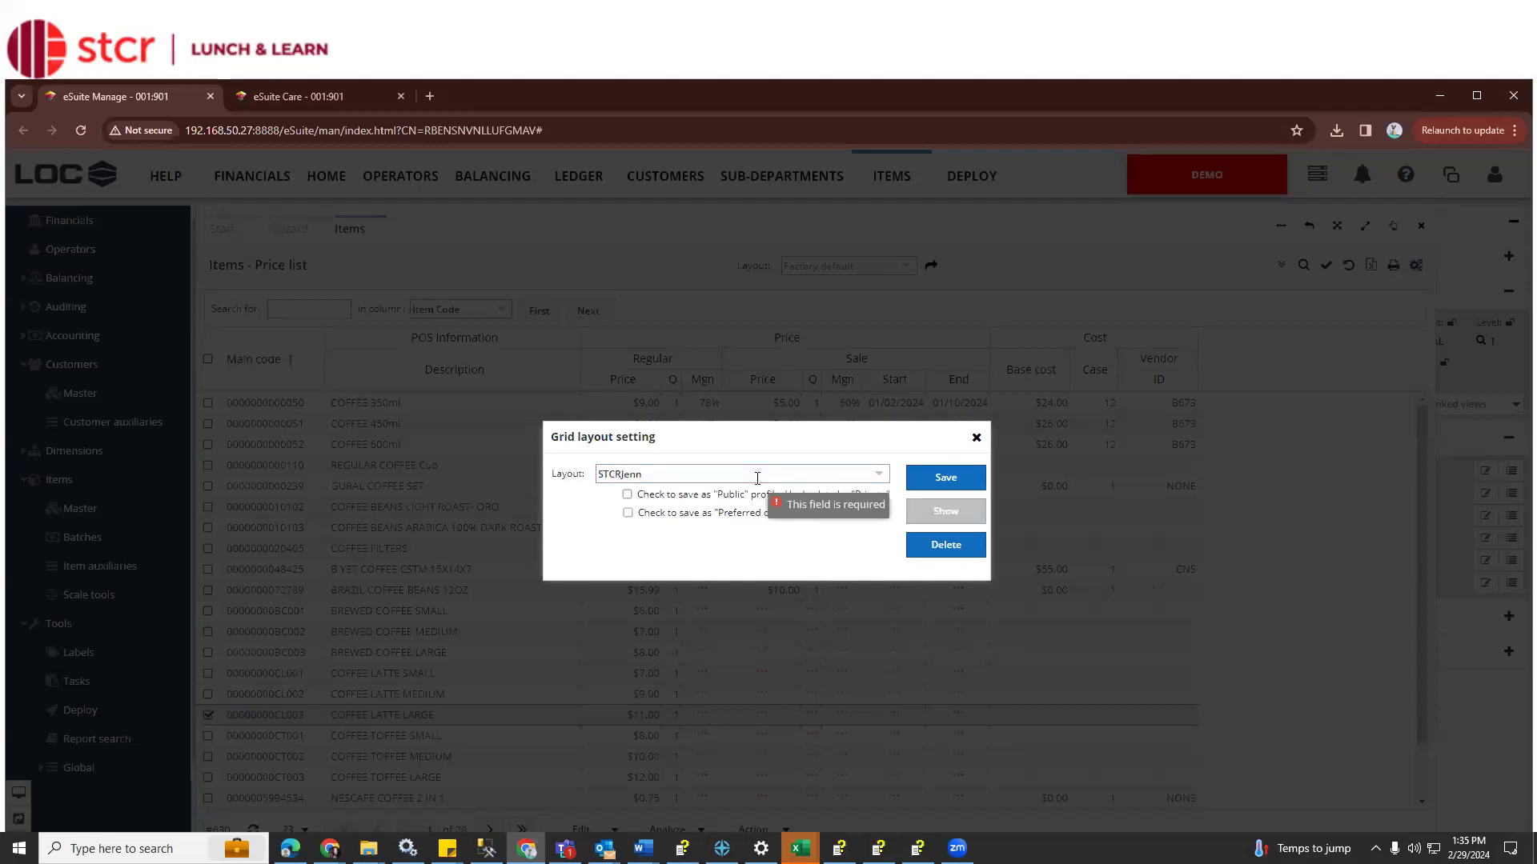
pyautogui.click(938, 478)
pyautogui.click(908, 264)
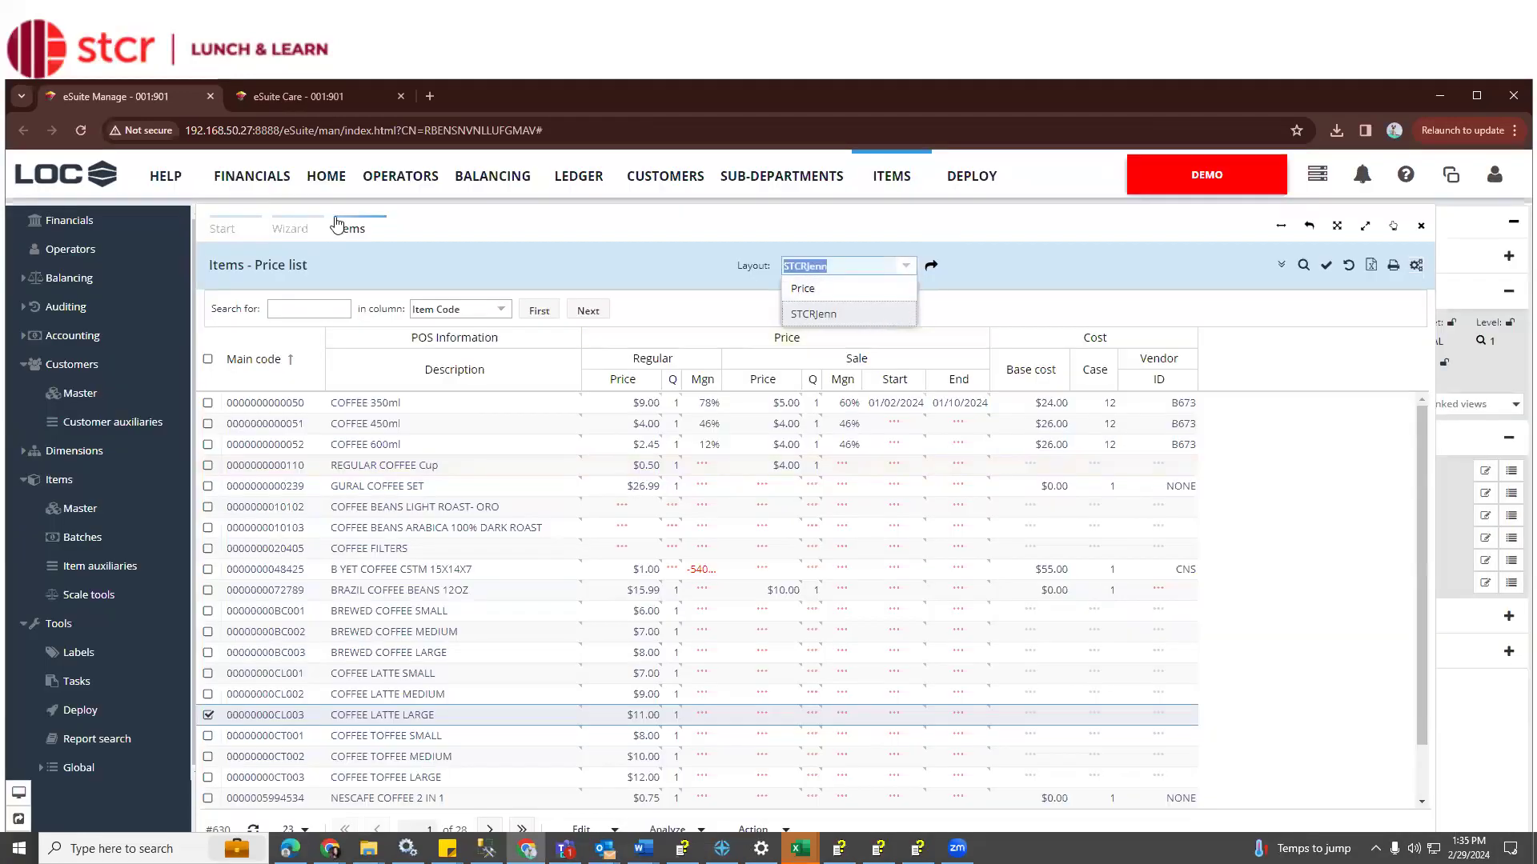
# In the items search wizard, review the available layouts and saved search configurations
pyautogui.click(290, 228)
pyautogui.click(521, 636)
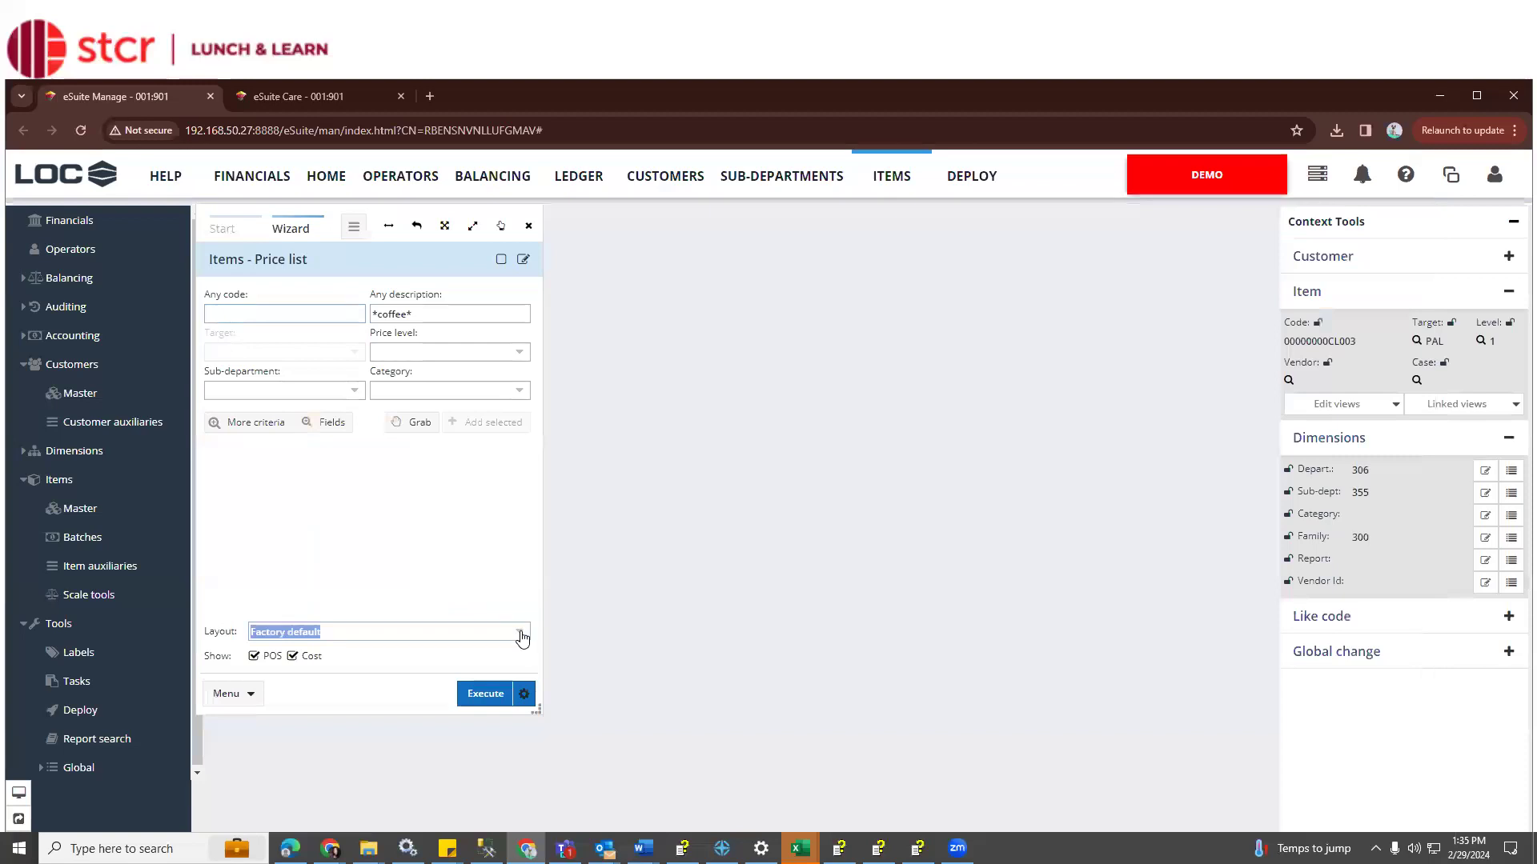
pyautogui.click(472, 583)
pyautogui.click(521, 260)
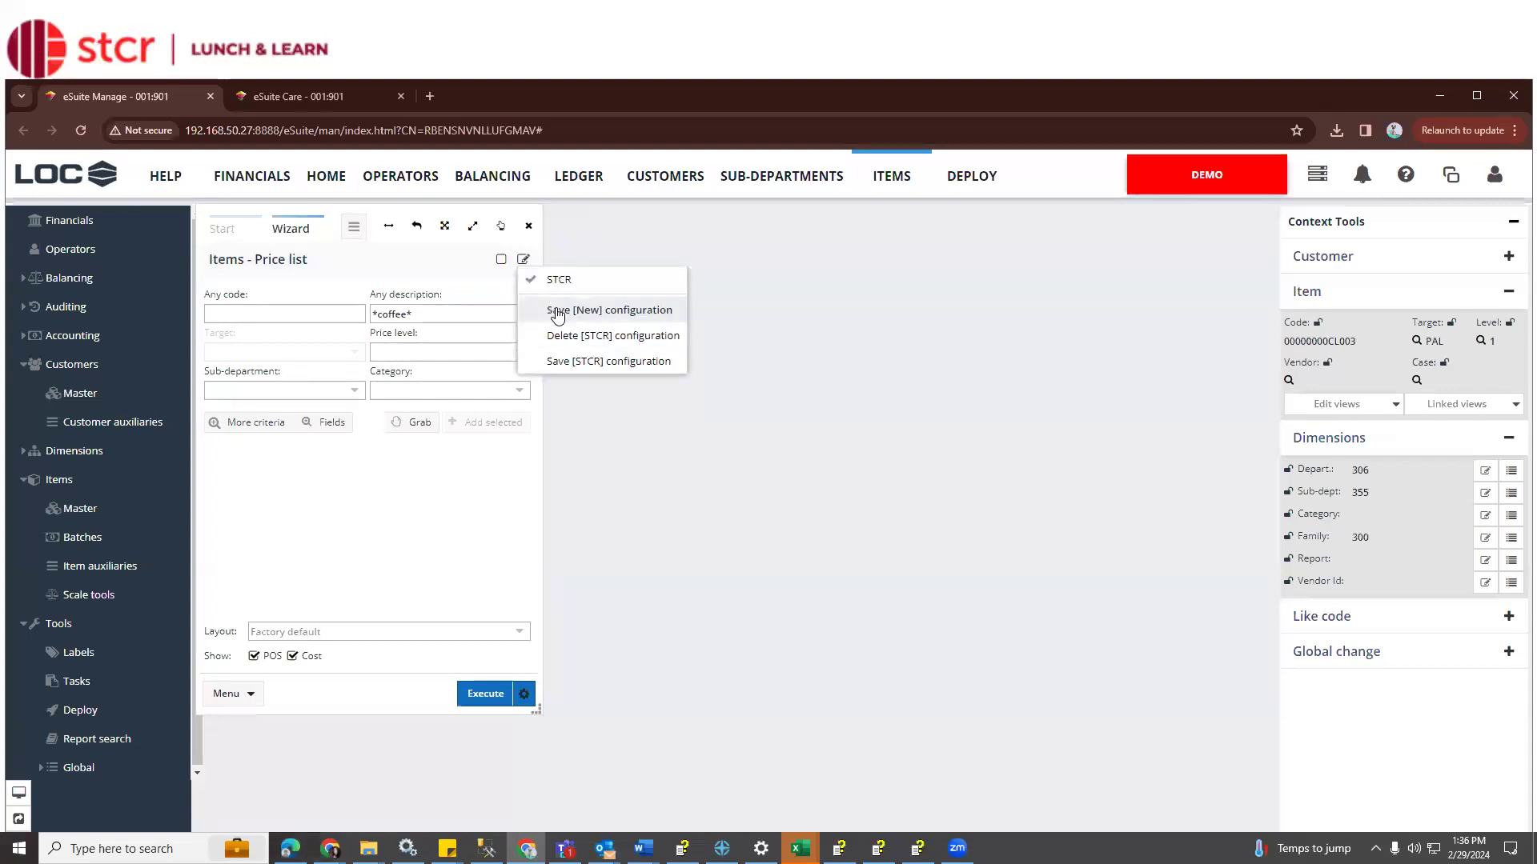
# Reopen the Items Price list wizard and load the saved STCR search configuration
pyautogui.click(238, 231)
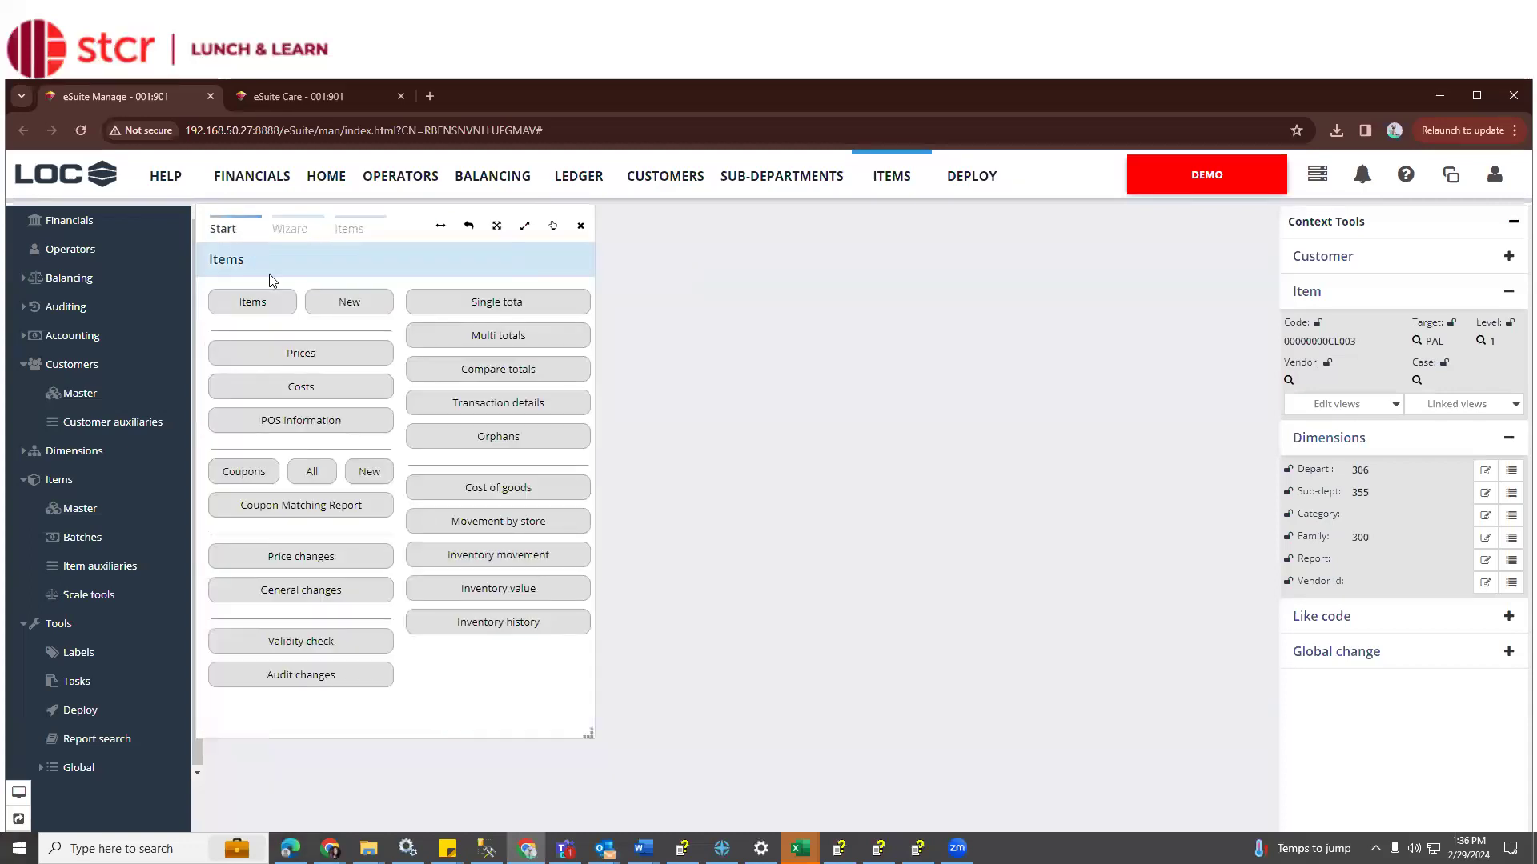
pyautogui.click(301, 352)
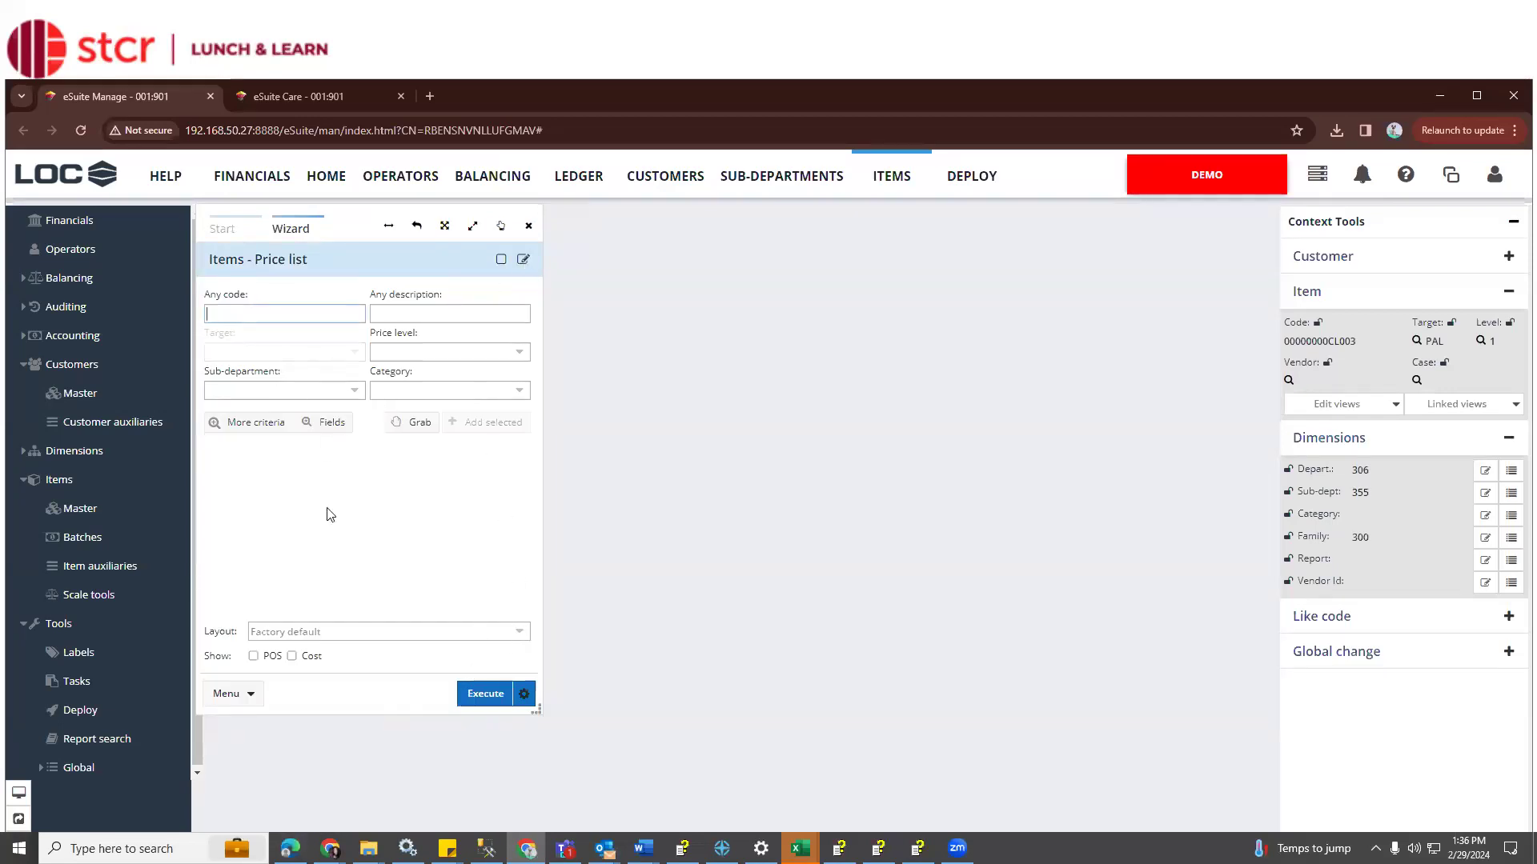
pyautogui.click(524, 262)
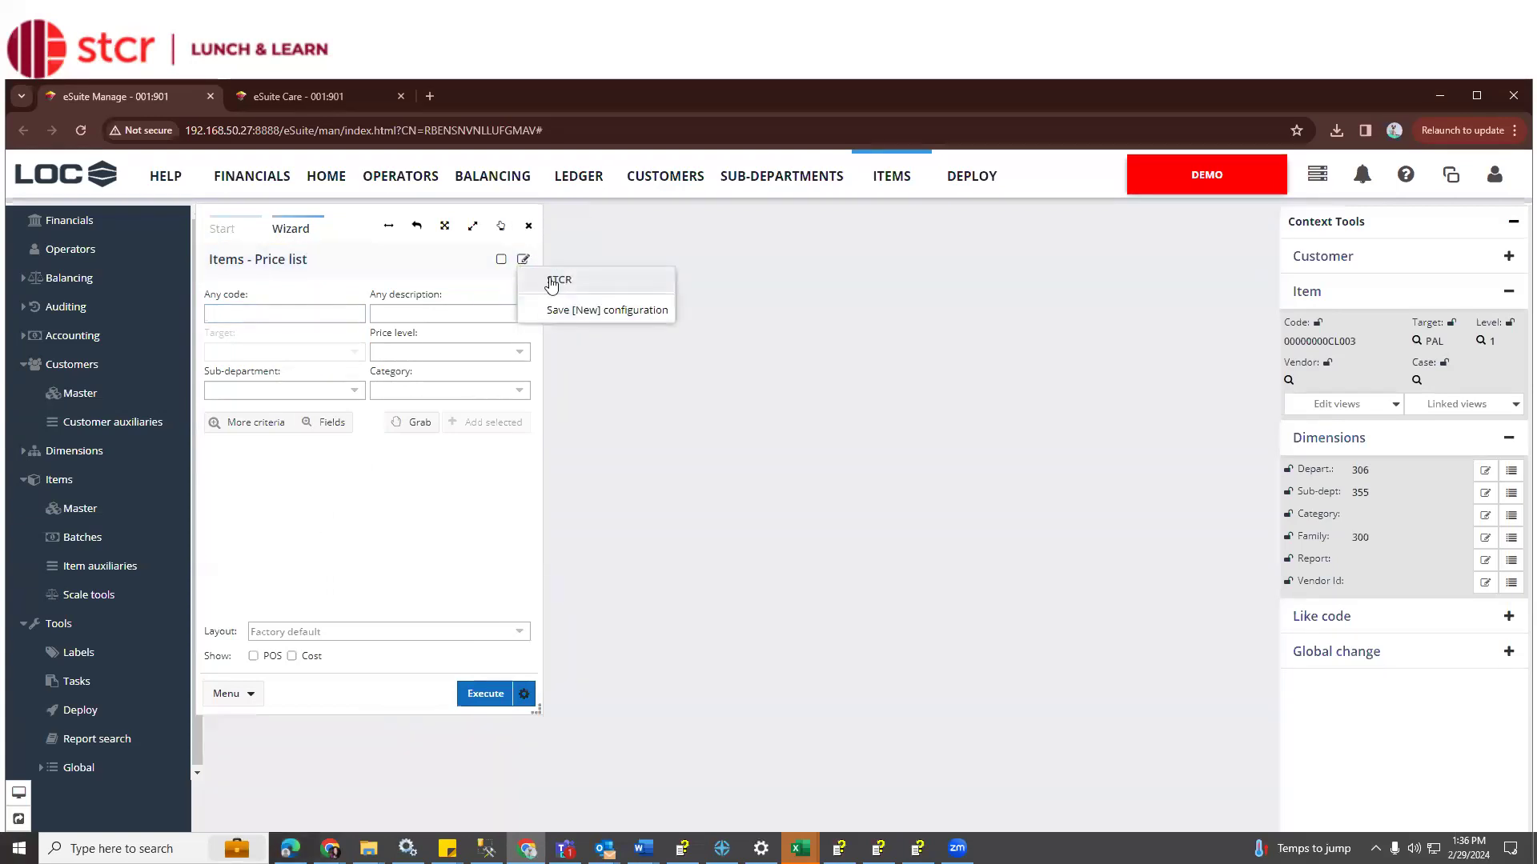
pyautogui.click(552, 280)
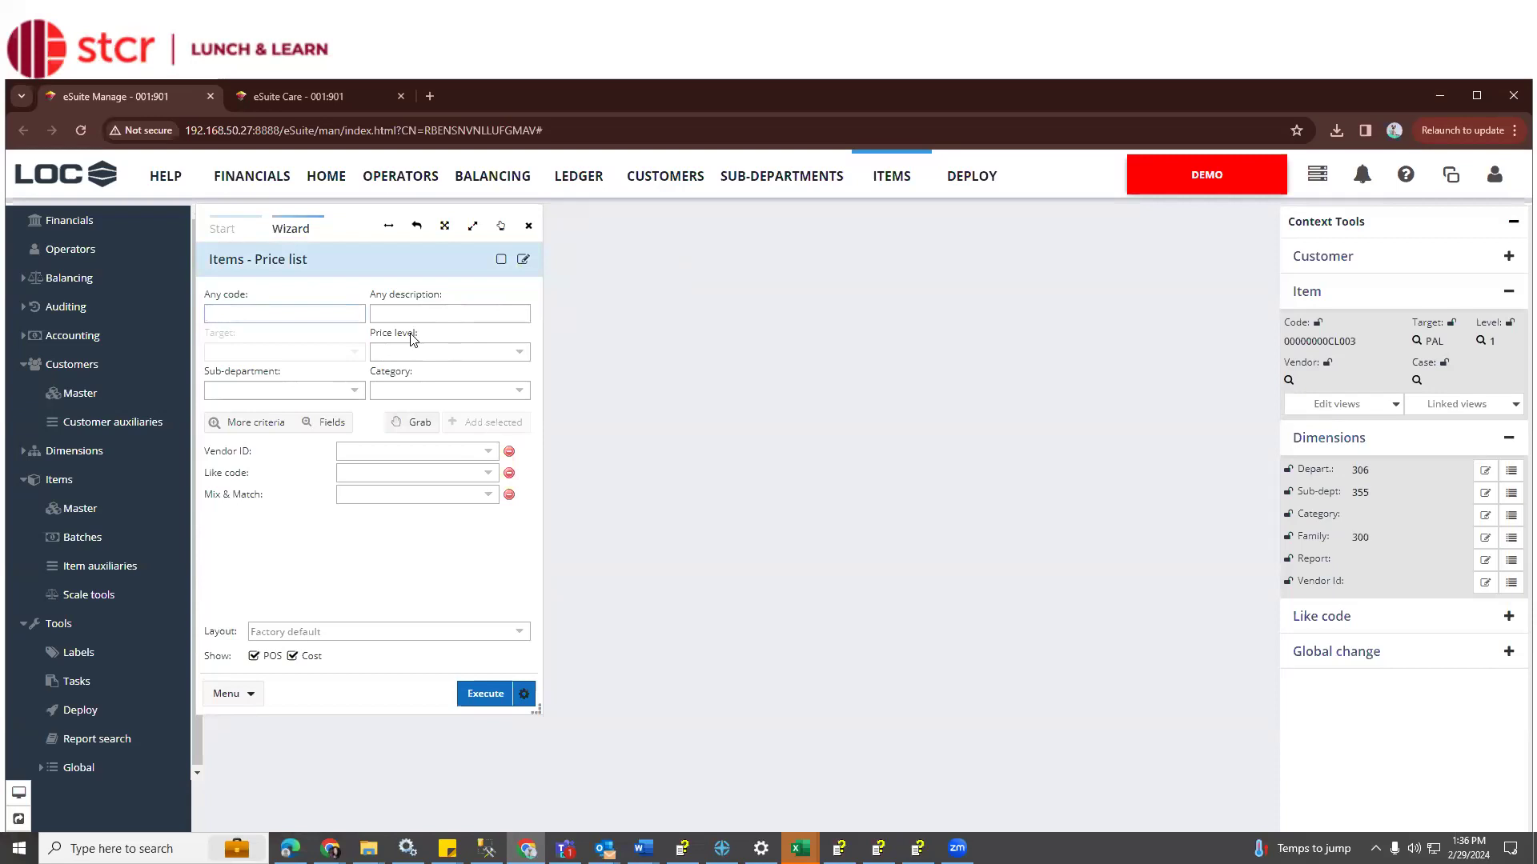